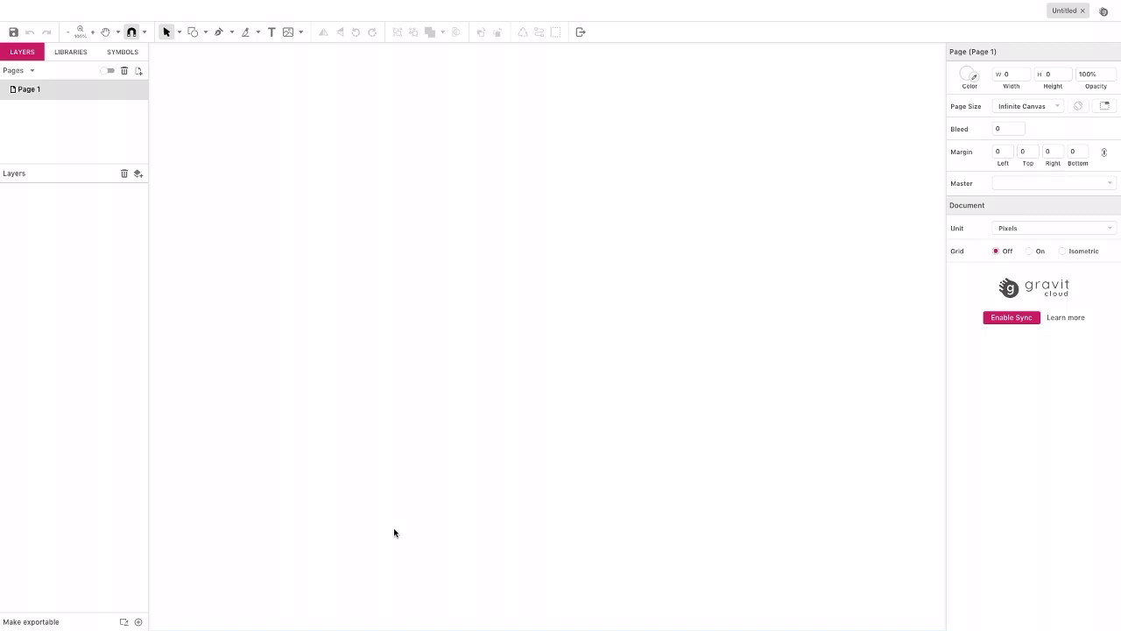
Step: Draw a closed five-point shape with straight edges using the Pen tool, about 439 px wide and 267 px high
key("p")
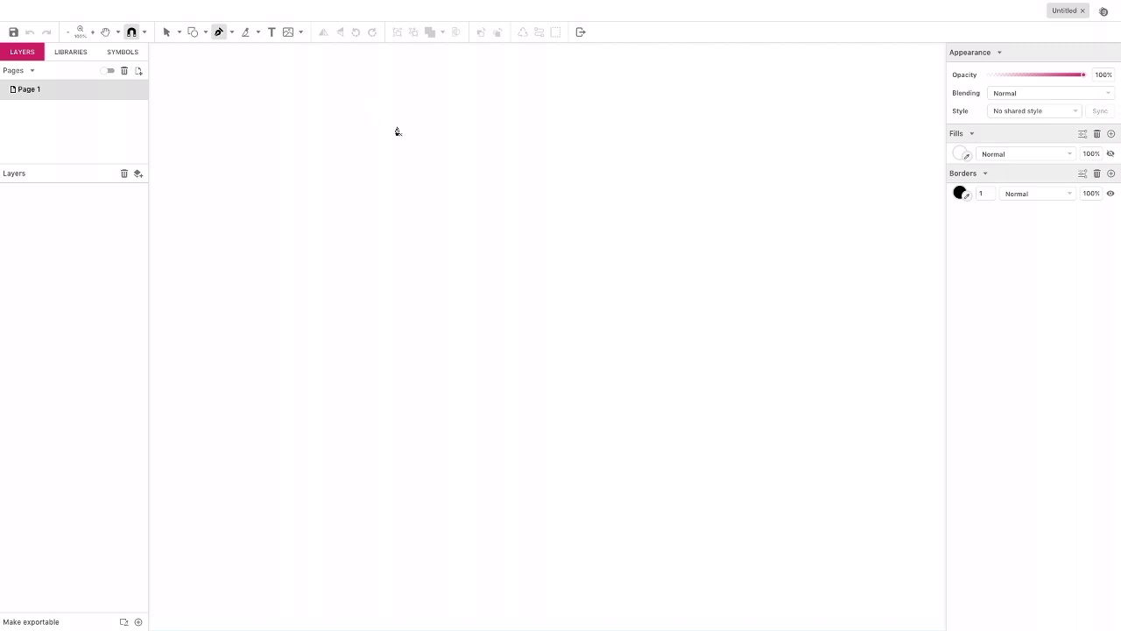
left_click(444, 129)
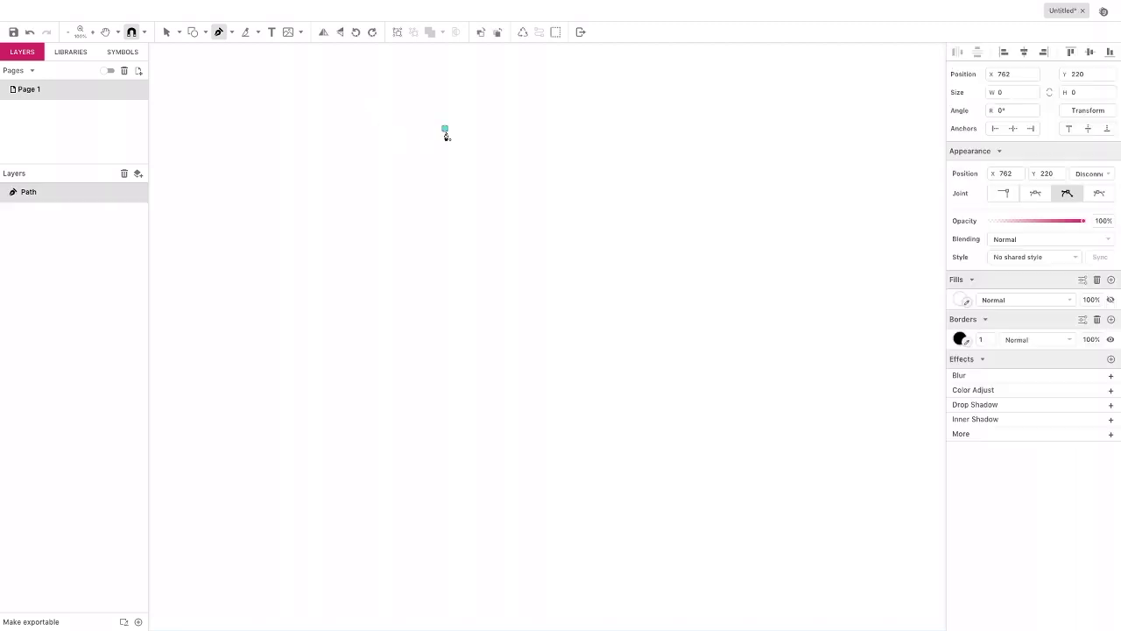
left_click(406, 236)
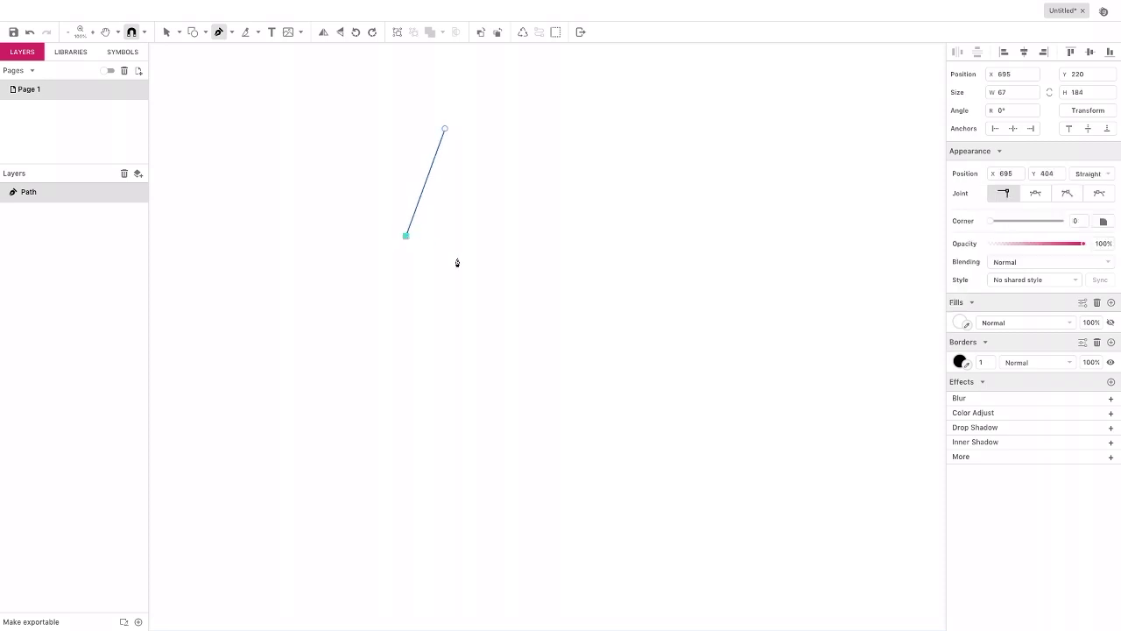
left_click(537, 283)
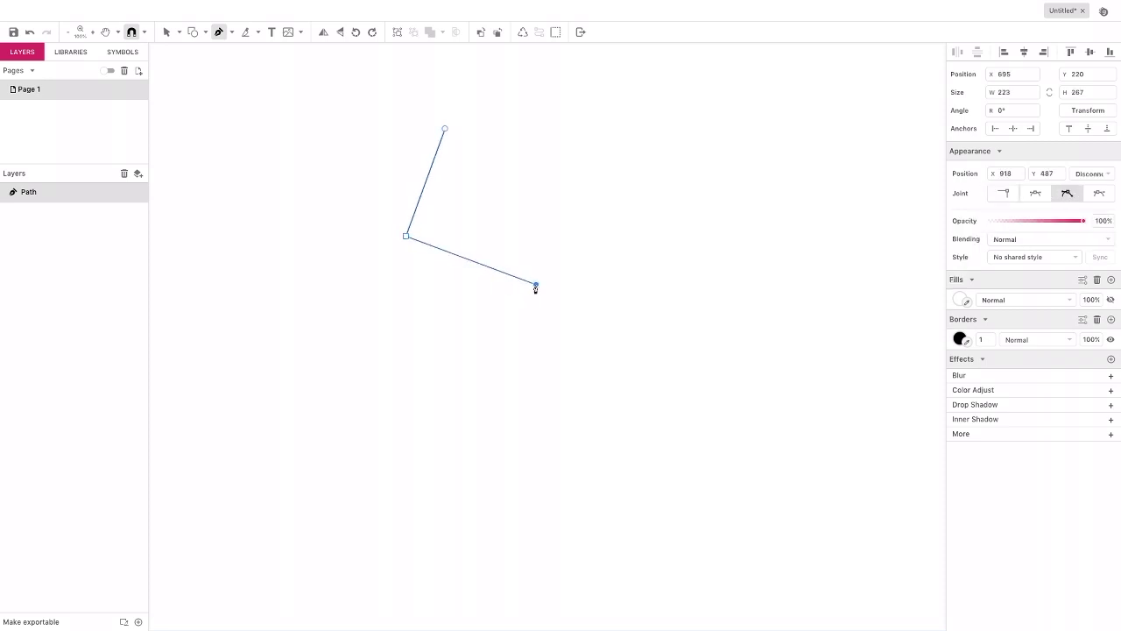
left_click(662, 256)
left_click(653, 135)
left_click(445, 129)
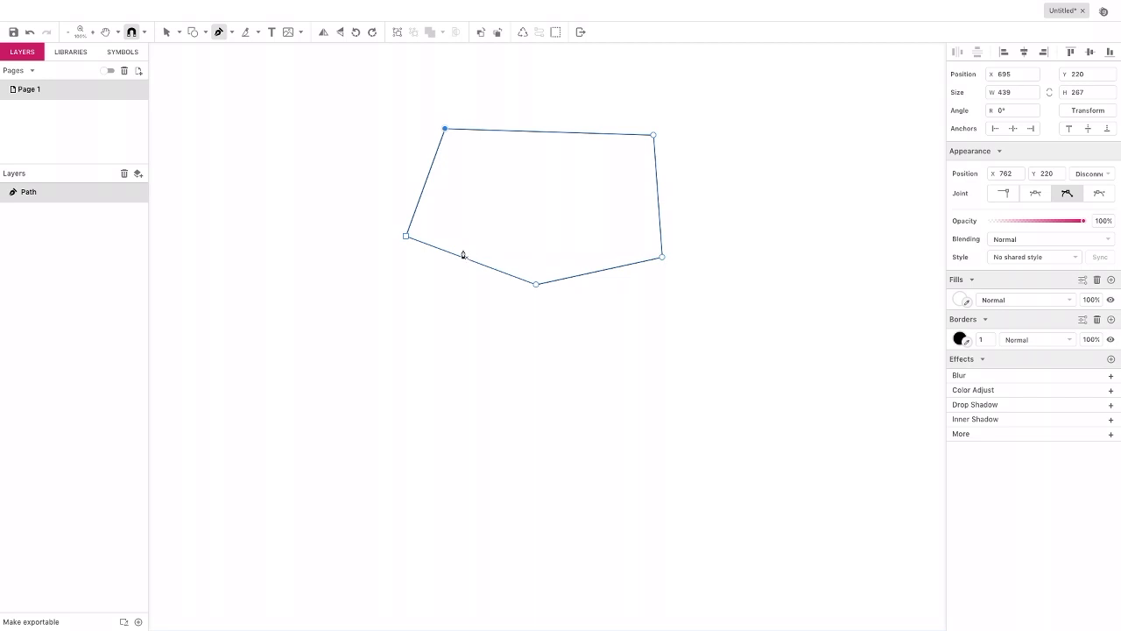
Step: Bend the shape's left edge outward into a curve with the Subselect tool and adjust the lower-left anchor's handle, leaving the path deselected
left_click(179, 34)
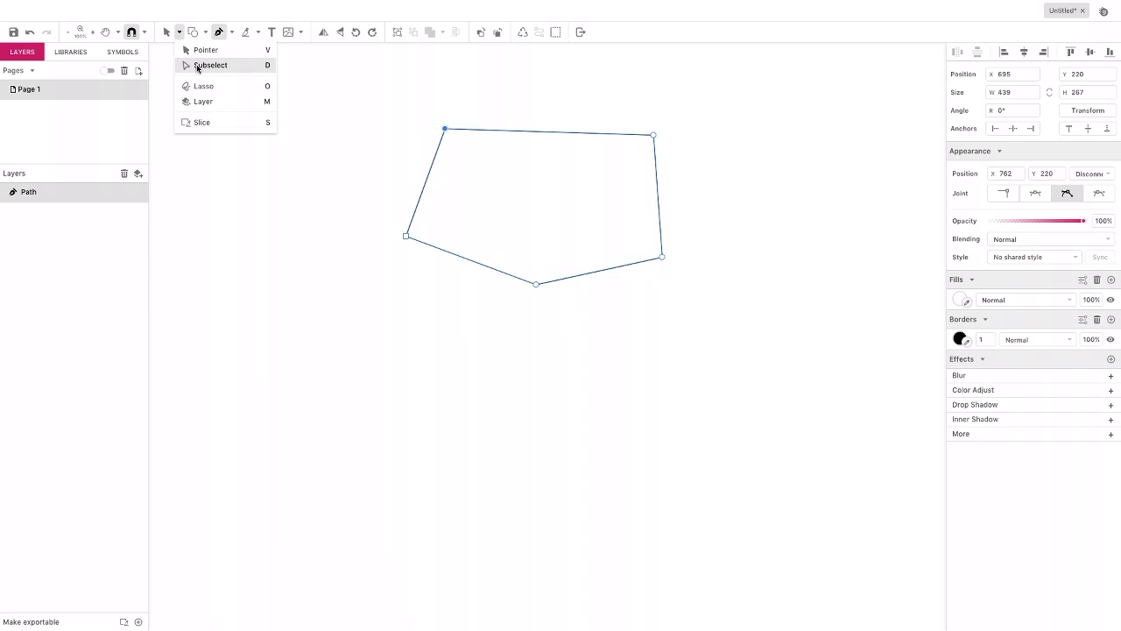
left_click(208, 65)
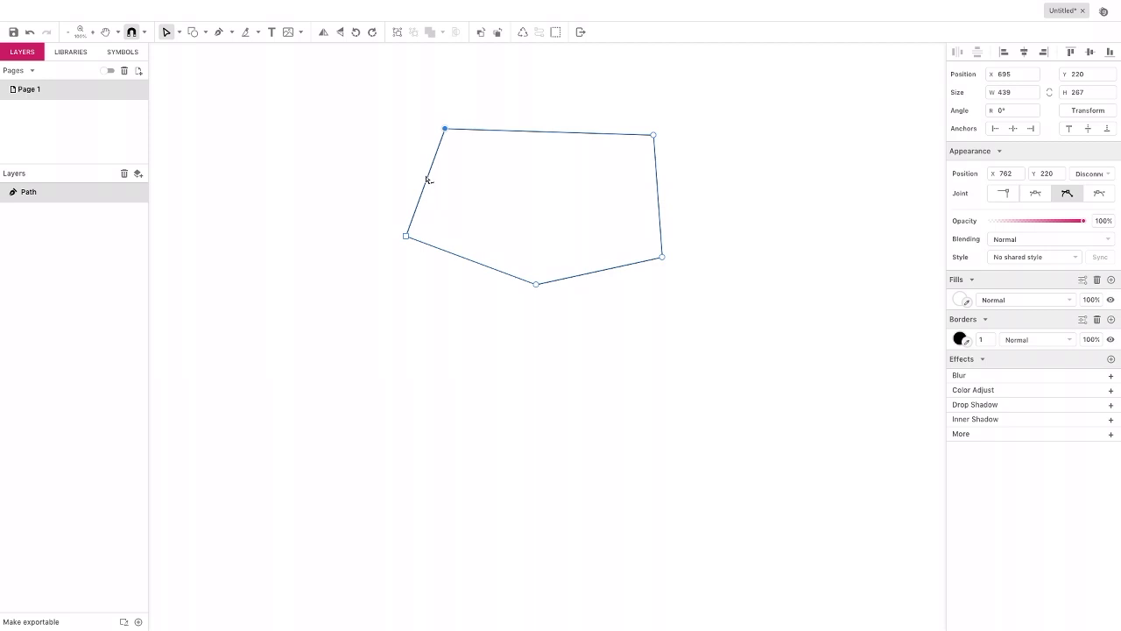
left_click_drag(428, 180, 414, 175)
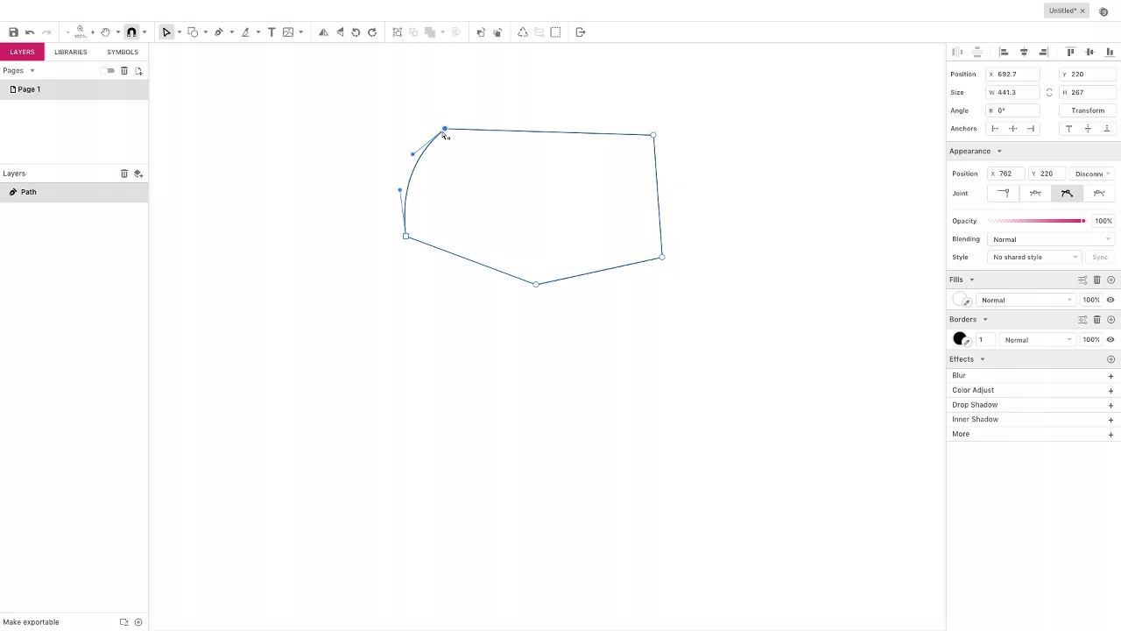
left_click_drag(415, 171, 442, 125)
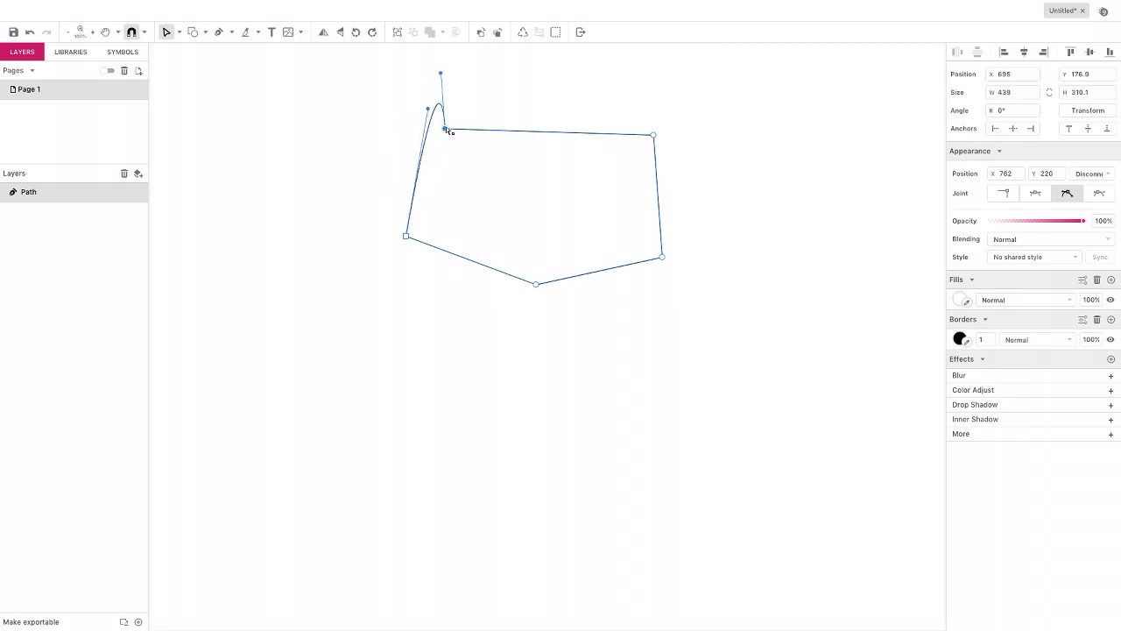
left_click_drag(439, 107, 404, 169)
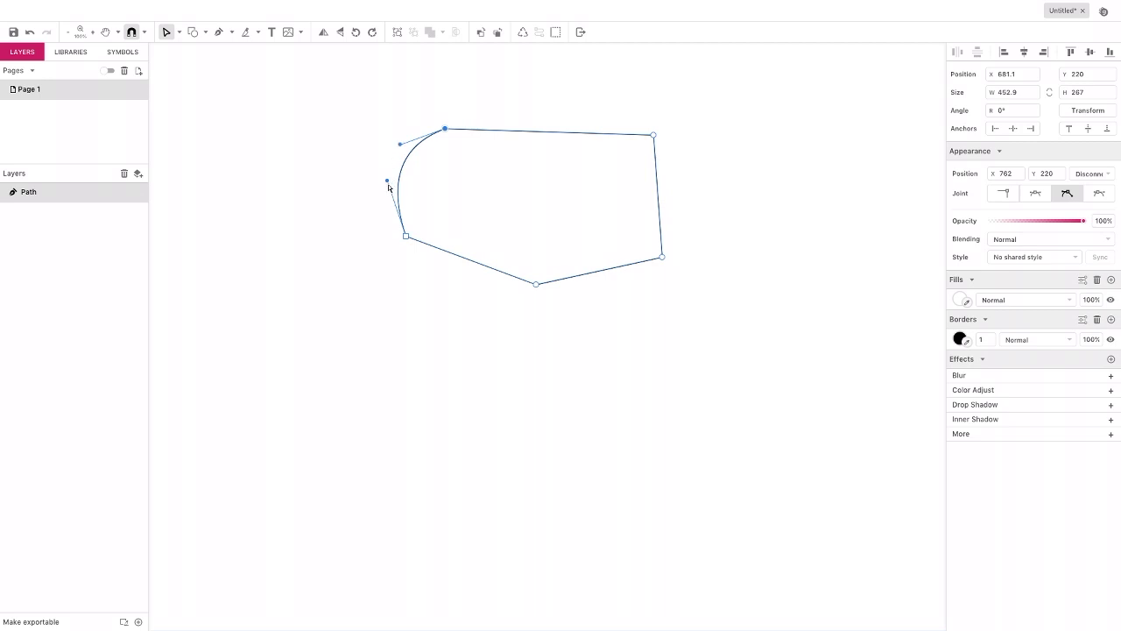
left_click_drag(388, 184, 360, 220)
left_click_drag(361, 221, 376, 218)
left_click(383, 233)
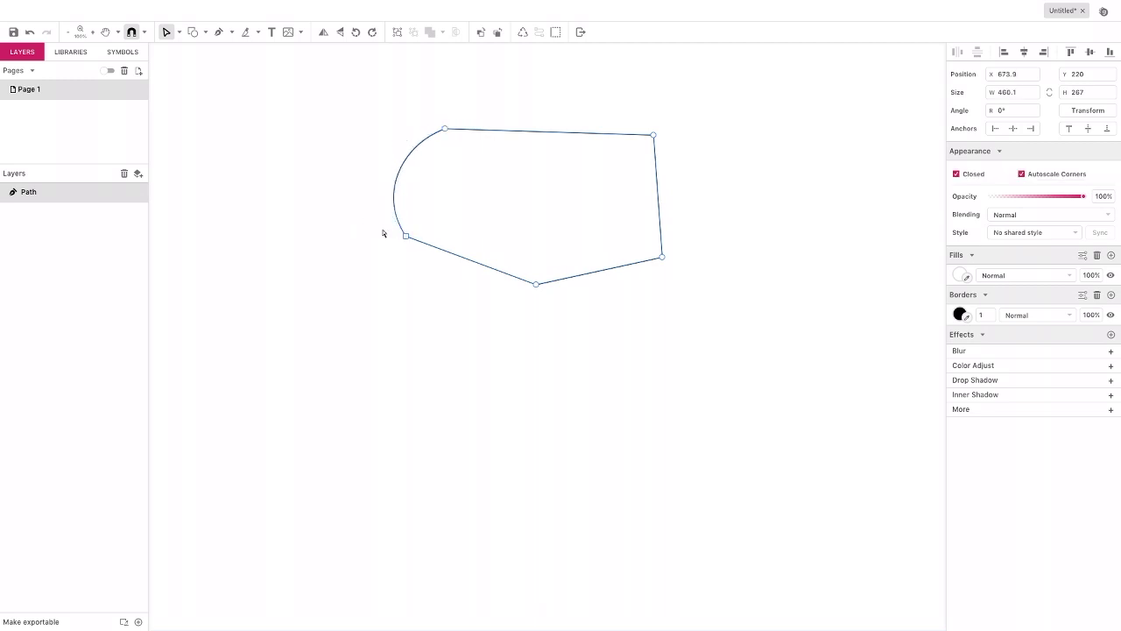
left_click(179, 31)
left_click(198, 49)
left_click(399, 246)
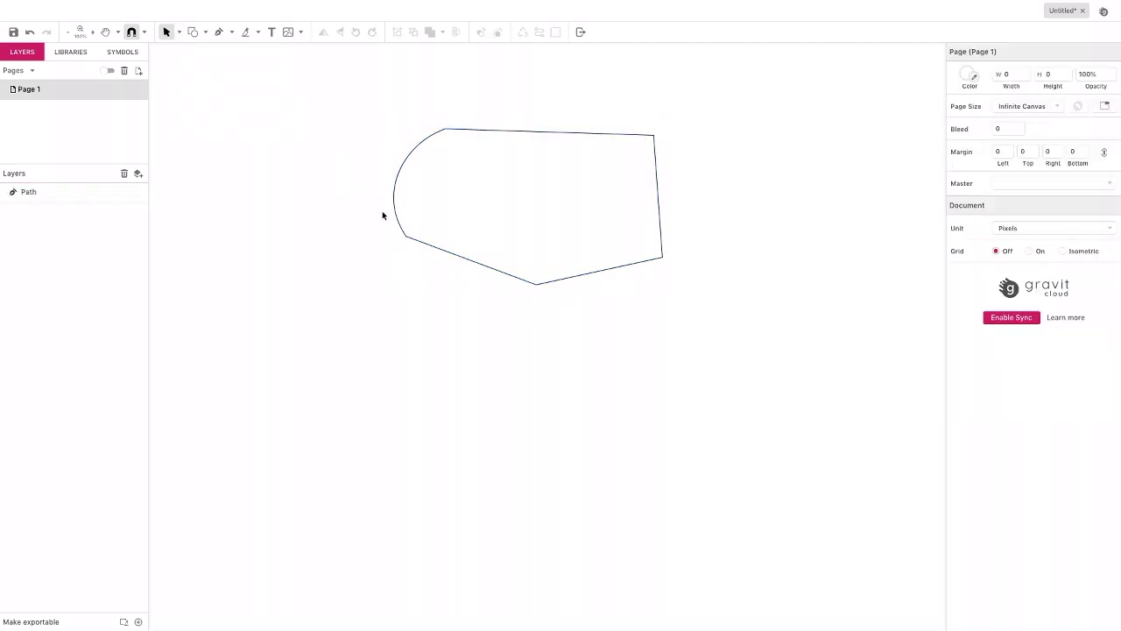
Step: Realign the lower-left anchor's handle with the adjoining straight edge so the curve flows smoothly into it, and deselect the path
left_click(92, 32)
left_click(93, 33)
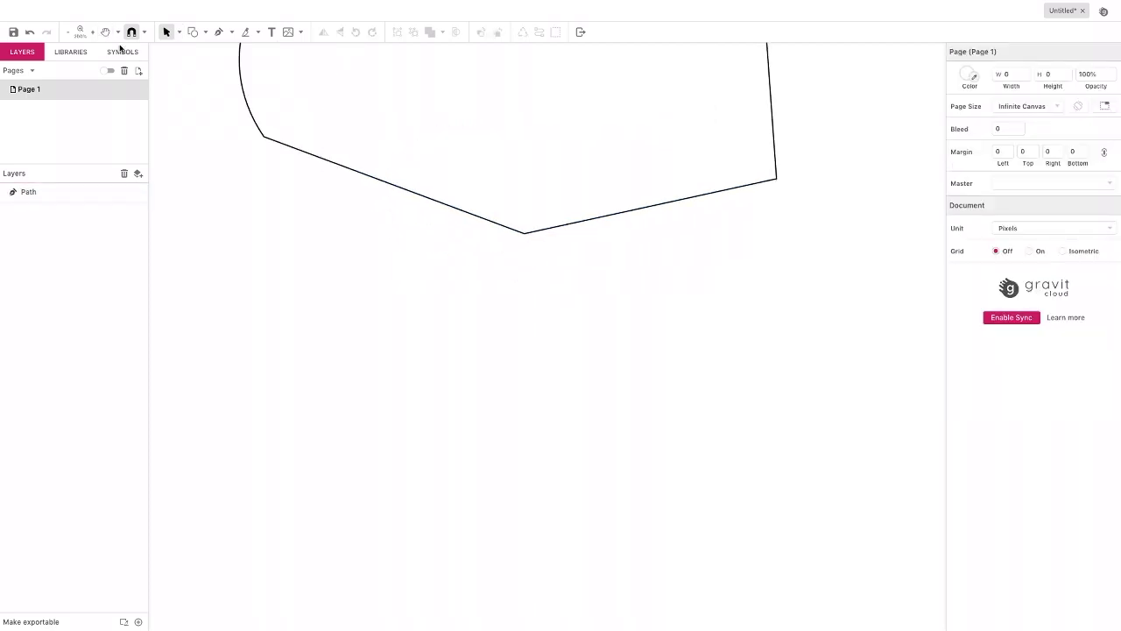
scroll(287, 166, "up", 3)
scroll(287, 167, "left", 3)
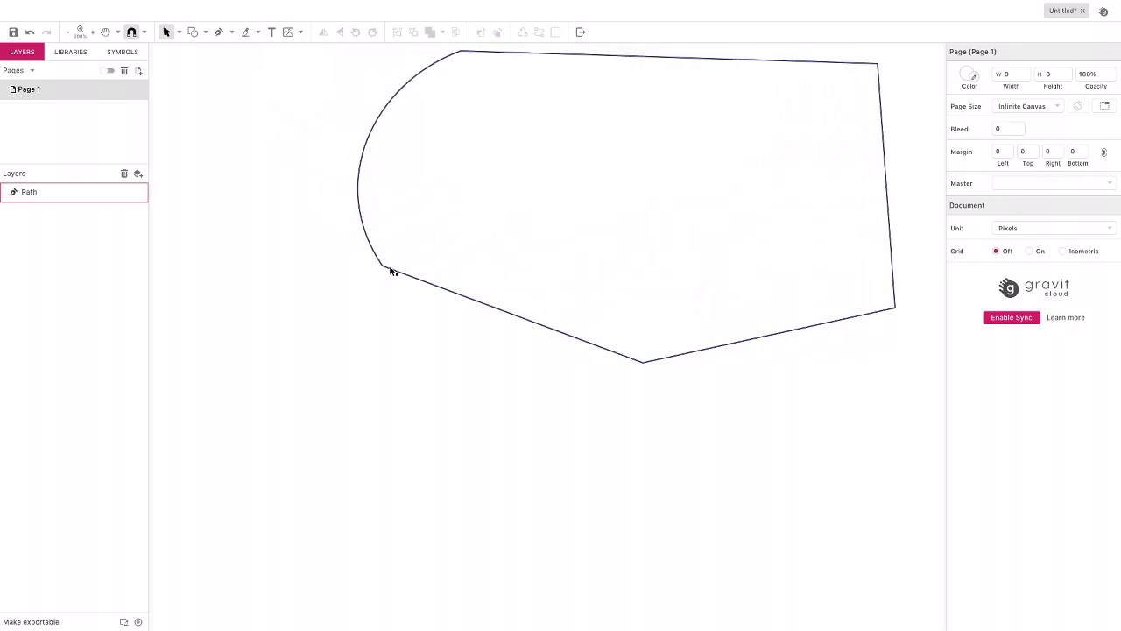
left_click(179, 32)
left_click(191, 65)
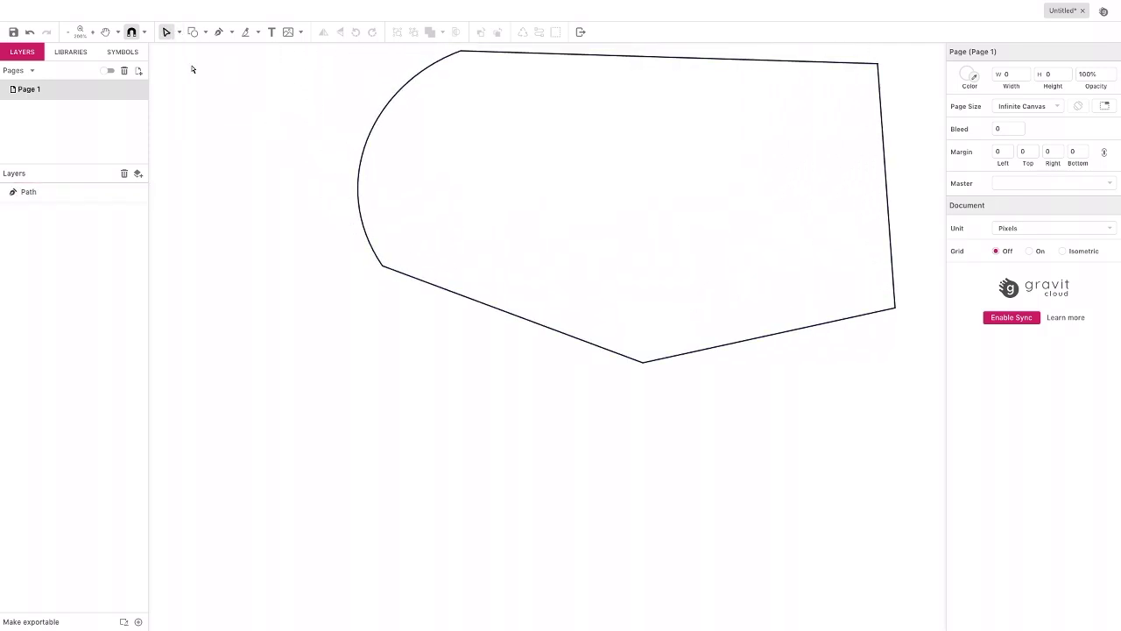
left_click(362, 162)
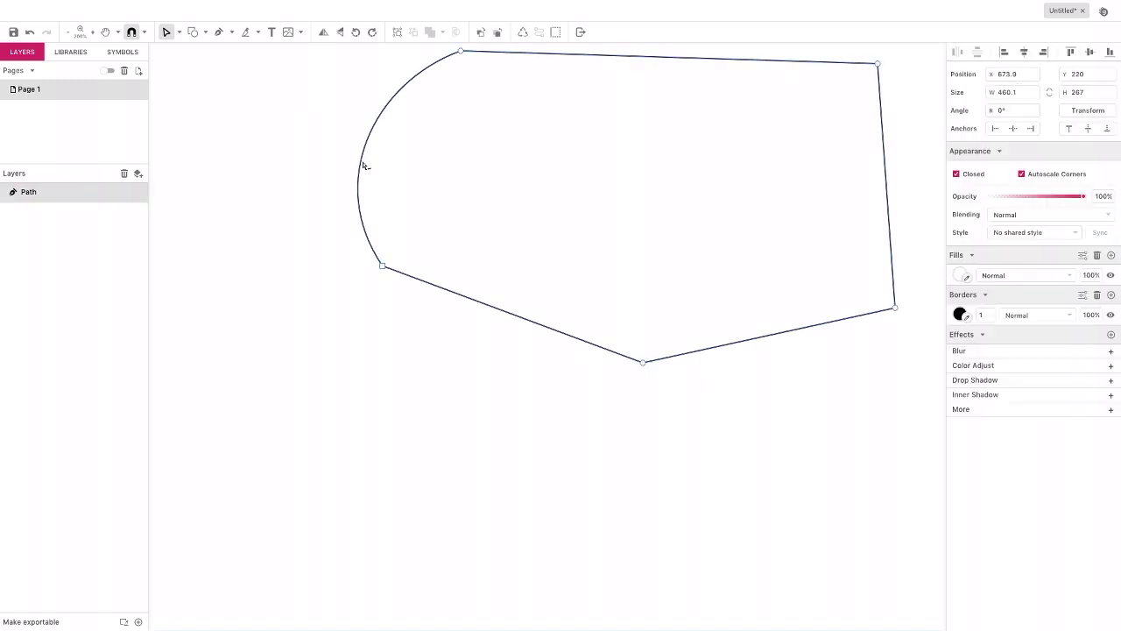
left_click(382, 263)
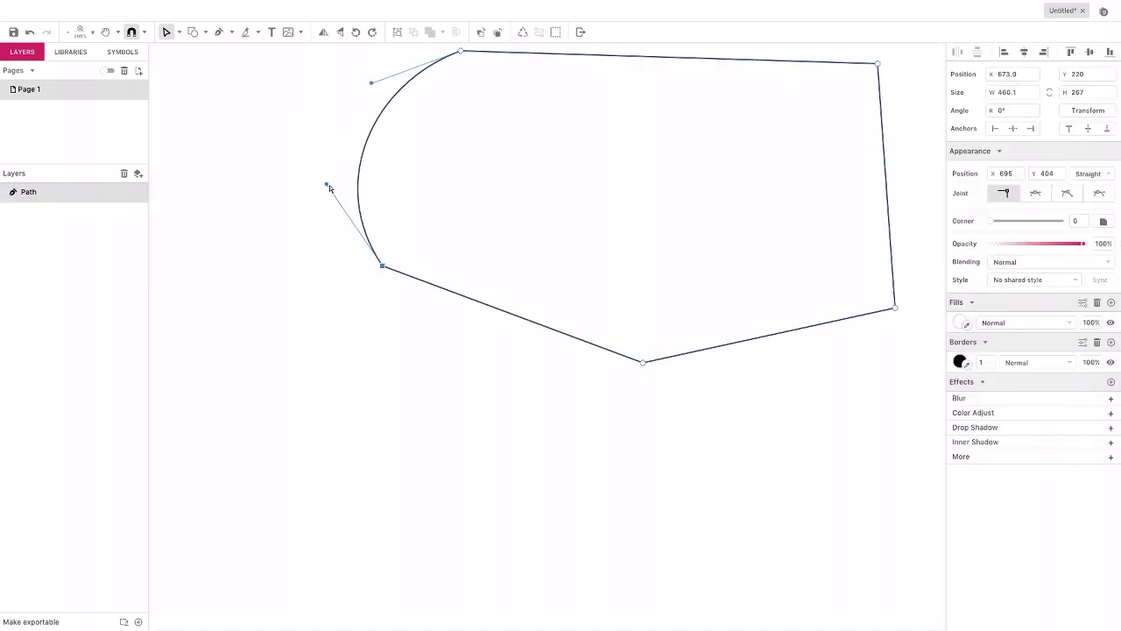
left_click_drag(328, 187, 298, 235)
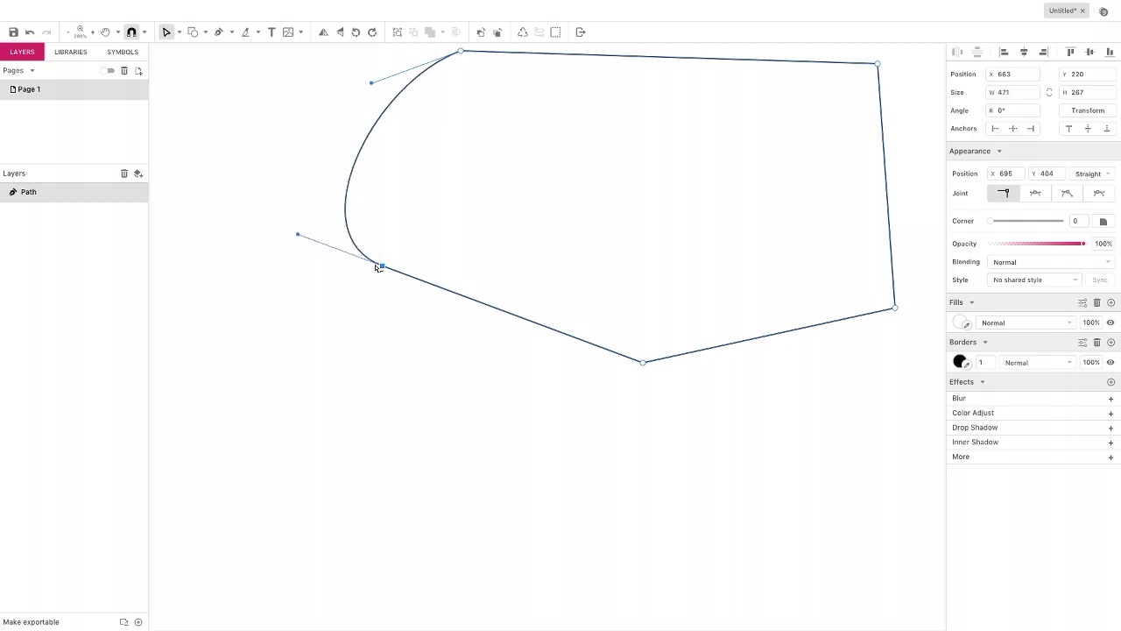
left_click(179, 33)
left_click(200, 49)
left_click(245, 93)
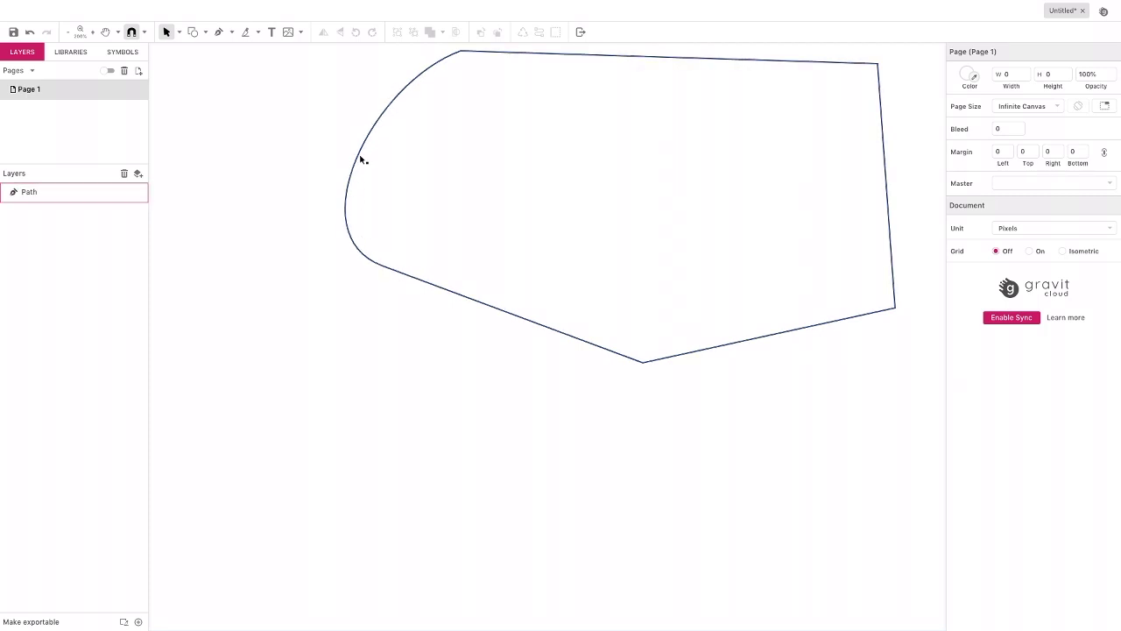
Step: Select the path for point editing with the Subselect tool at its lower-right edge
scroll(381, 272, "right", 5)
left_click(179, 32)
left_click(193, 65)
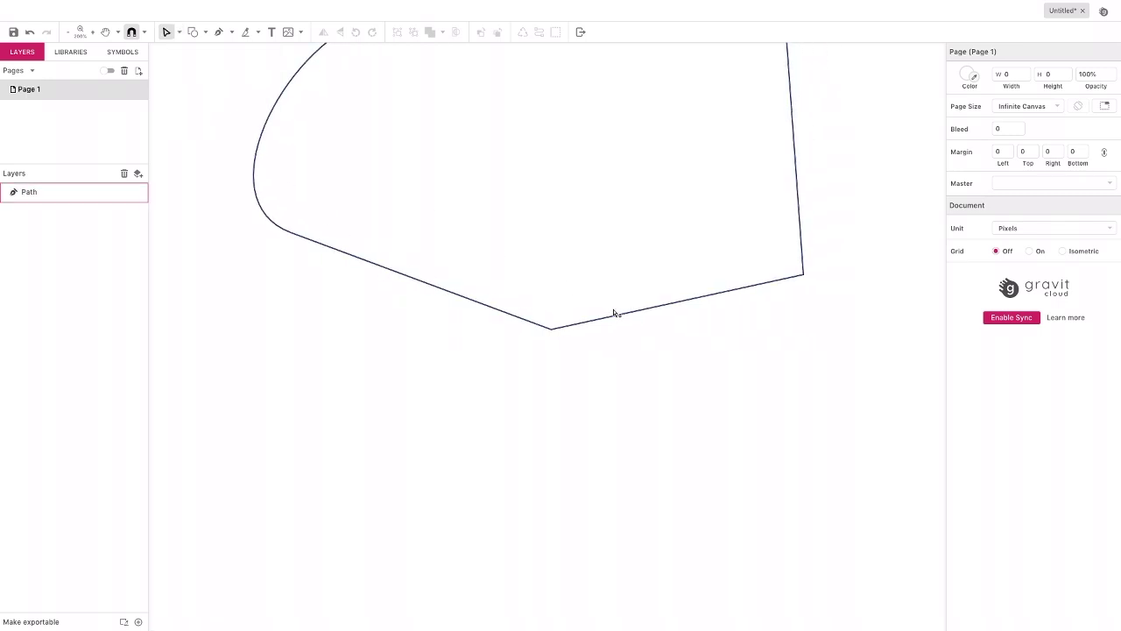
left_click(616, 317)
left_click(616, 317)
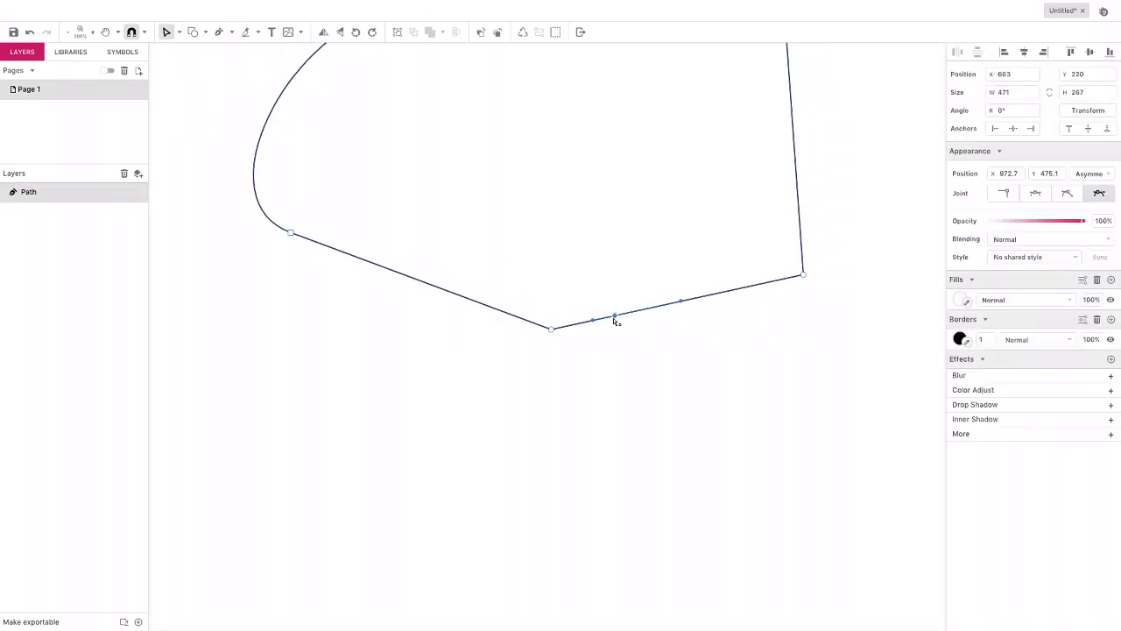
left_click_drag(642, 311, 670, 311)
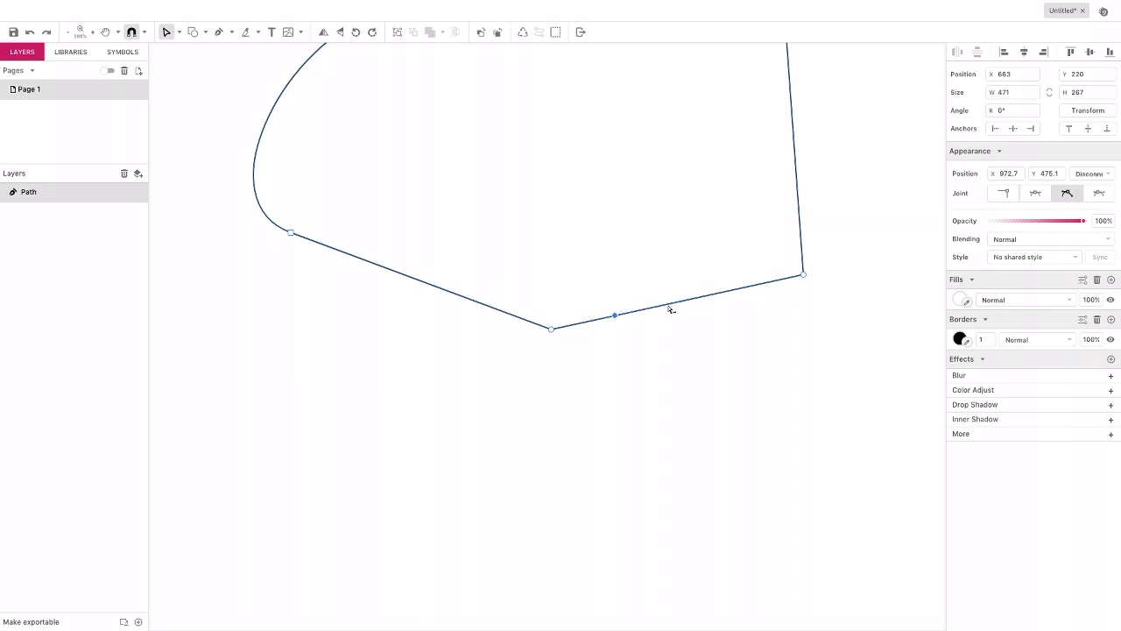
key("Delete")
Step: Bend the shape's lower-right edge outward into a curve that bulges more toward its right-hand anchor
left_click_drag(641, 314, 696, 333)
scroll(616, 363, "up", 3)
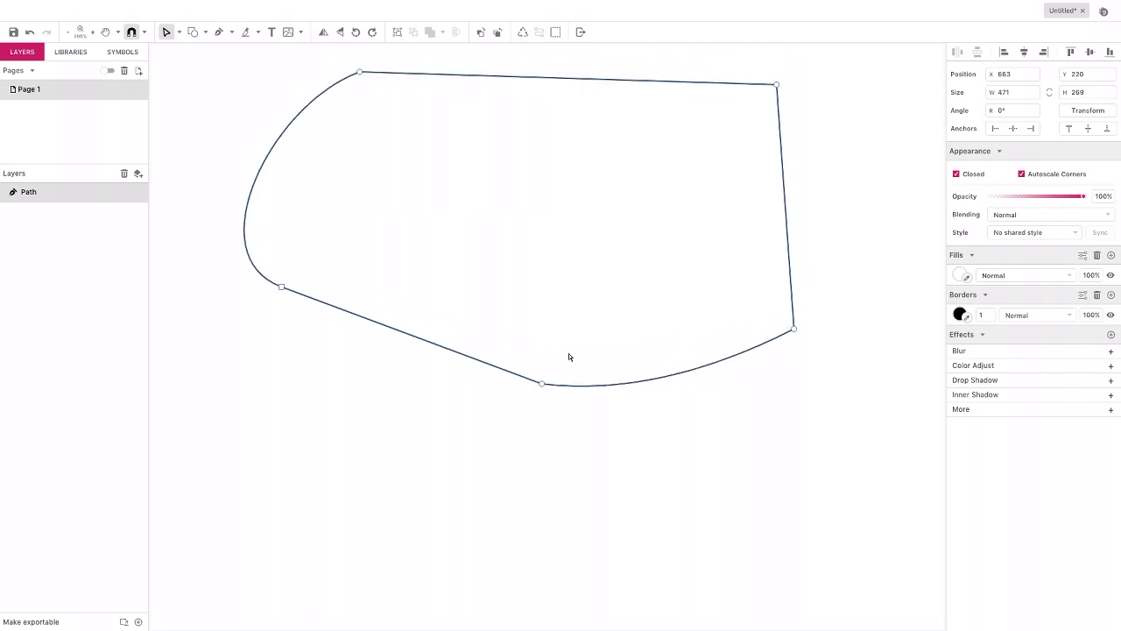
left_click_drag(649, 402, 691, 396)
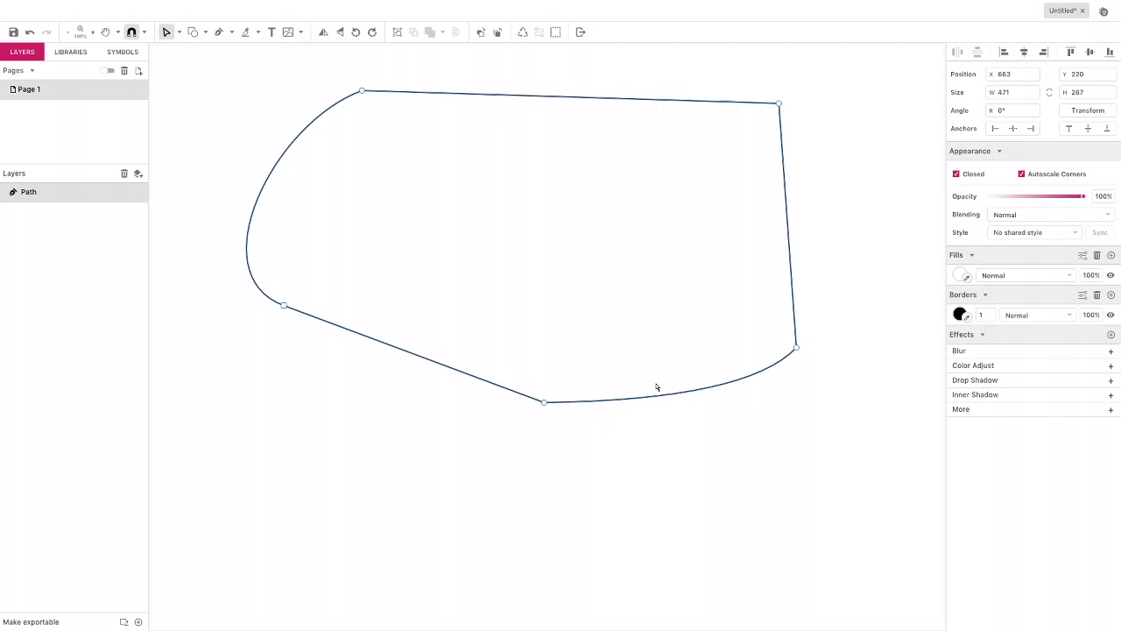
Step: Bend the shape's right edge inward into a concave curve and deselect the path with the Pointer tool
left_click_drag(789, 227, 760, 227)
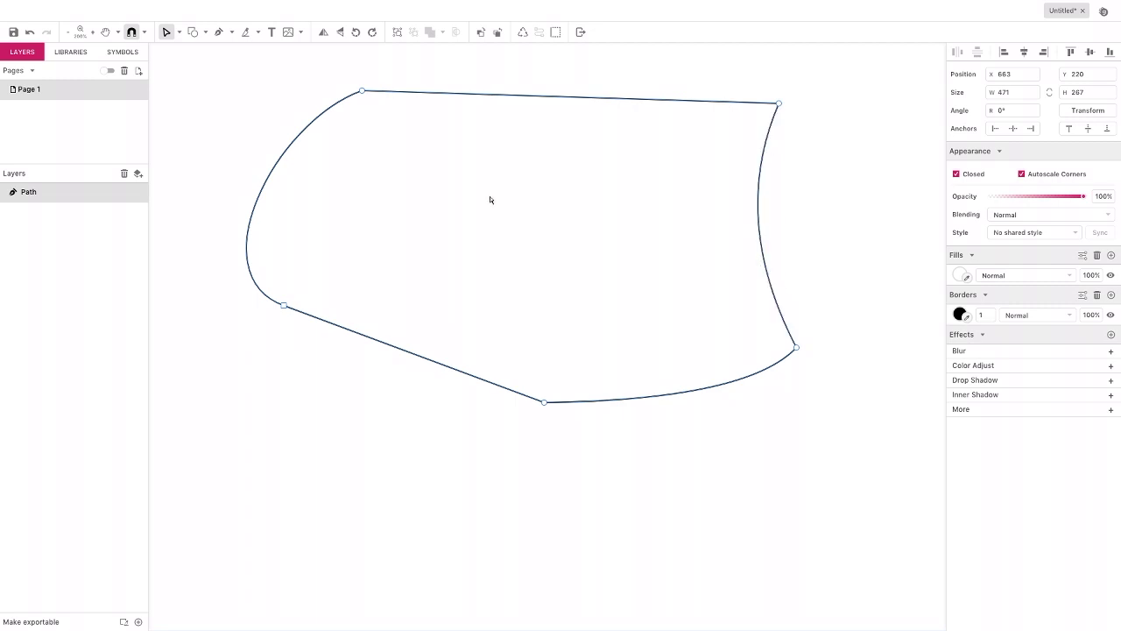
left_click(180, 32)
left_click(200, 48)
left_click(199, 69)
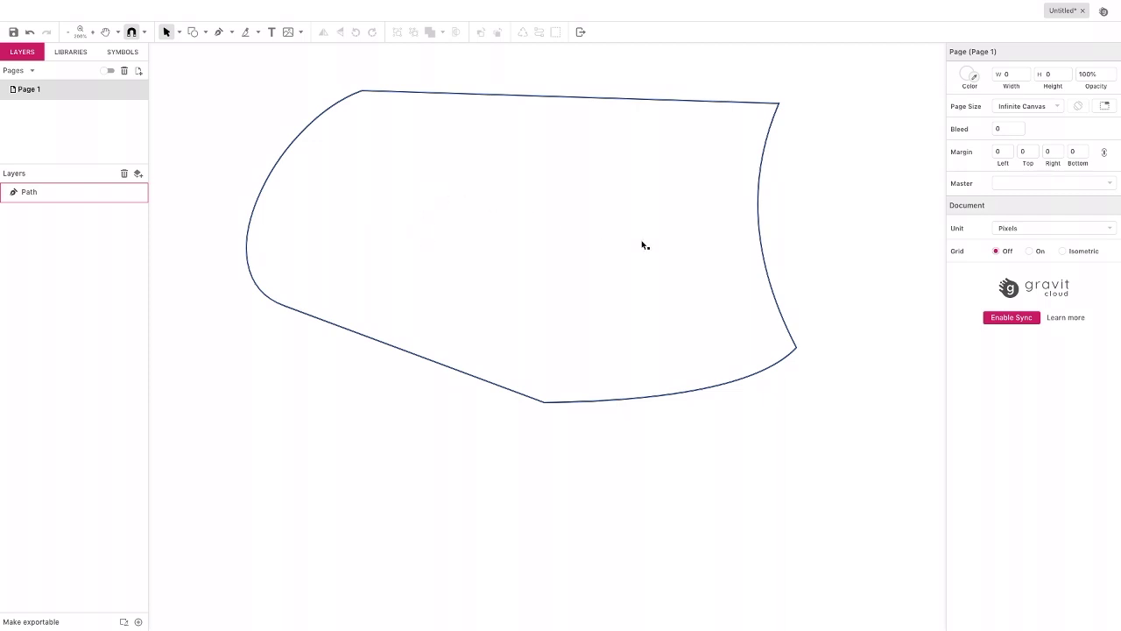
Step: Remove the shape's border, fill it with the light orange global swatch #F9CD87, and deselect it
left_click(765, 272)
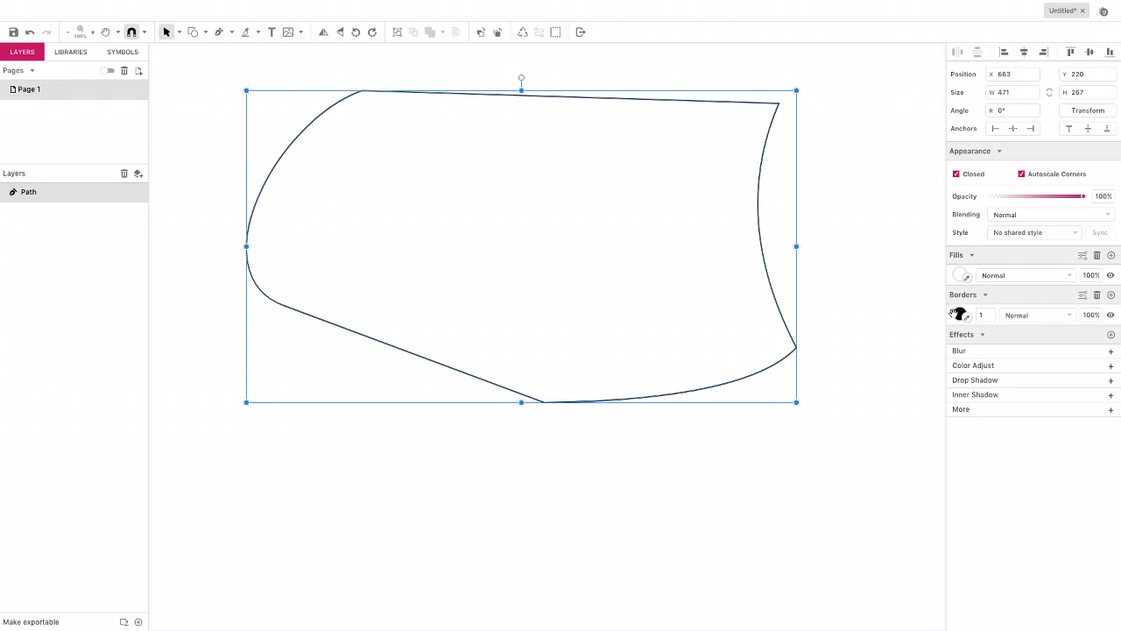
left_click(951, 314)
left_click(1097, 295)
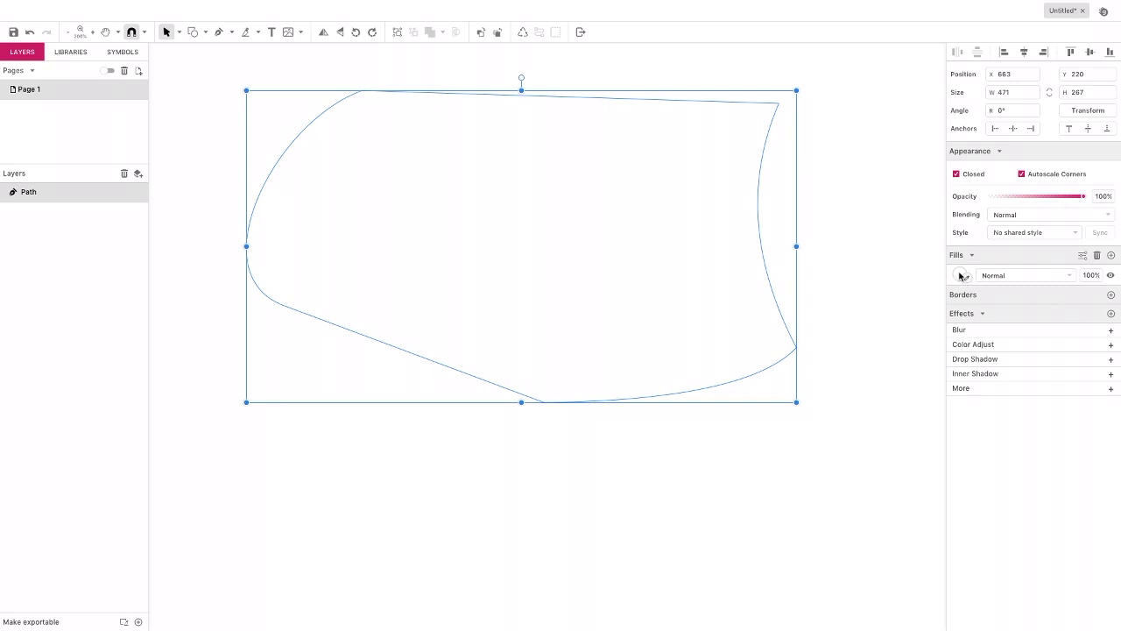
left_click(960, 276)
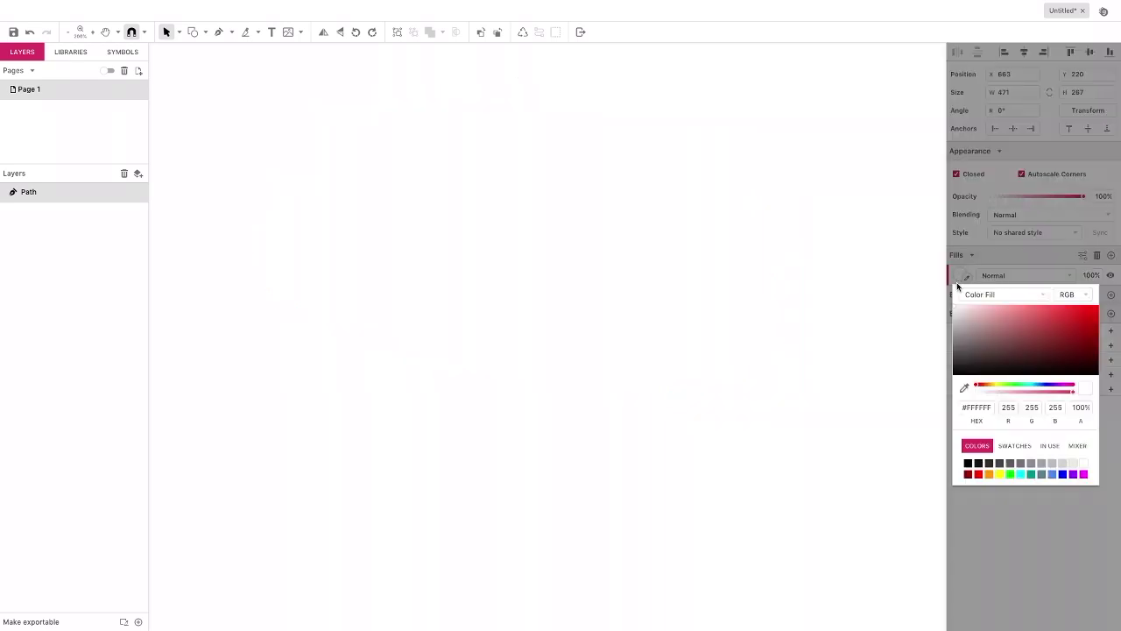
left_click(999, 448)
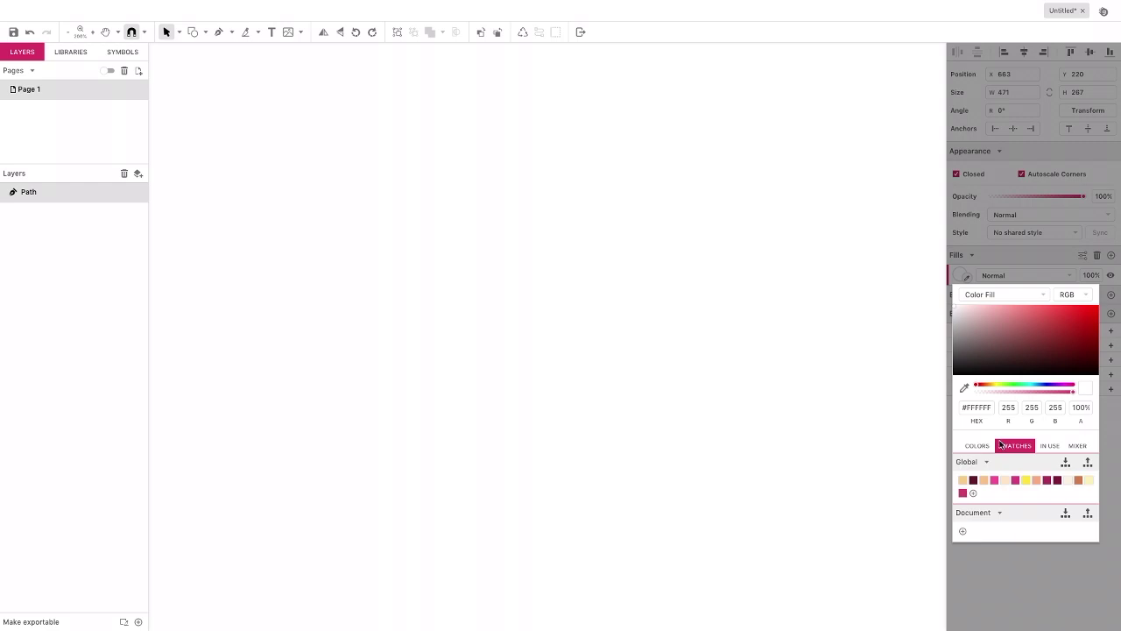
left_click(963, 481)
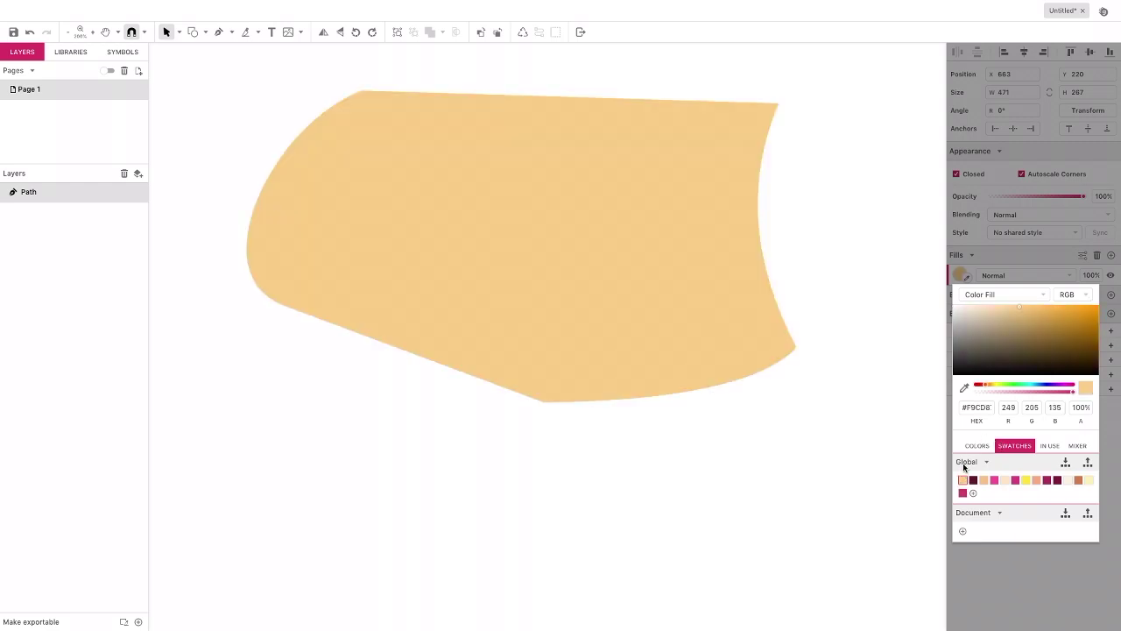
left_click(181, 32)
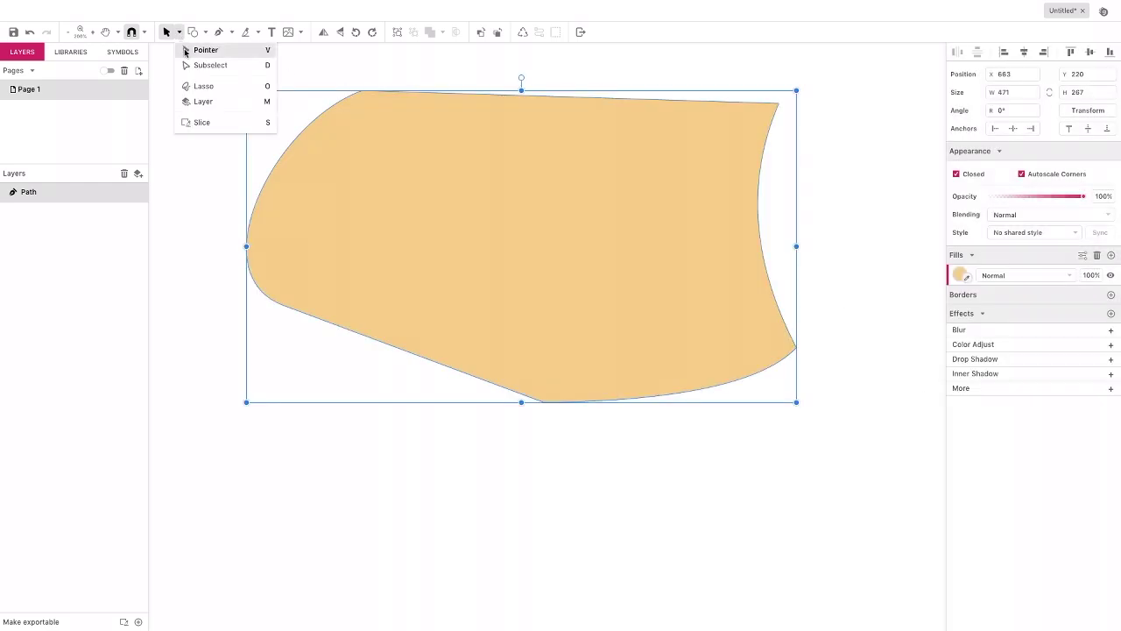
left_click(186, 50)
left_click(188, 64)
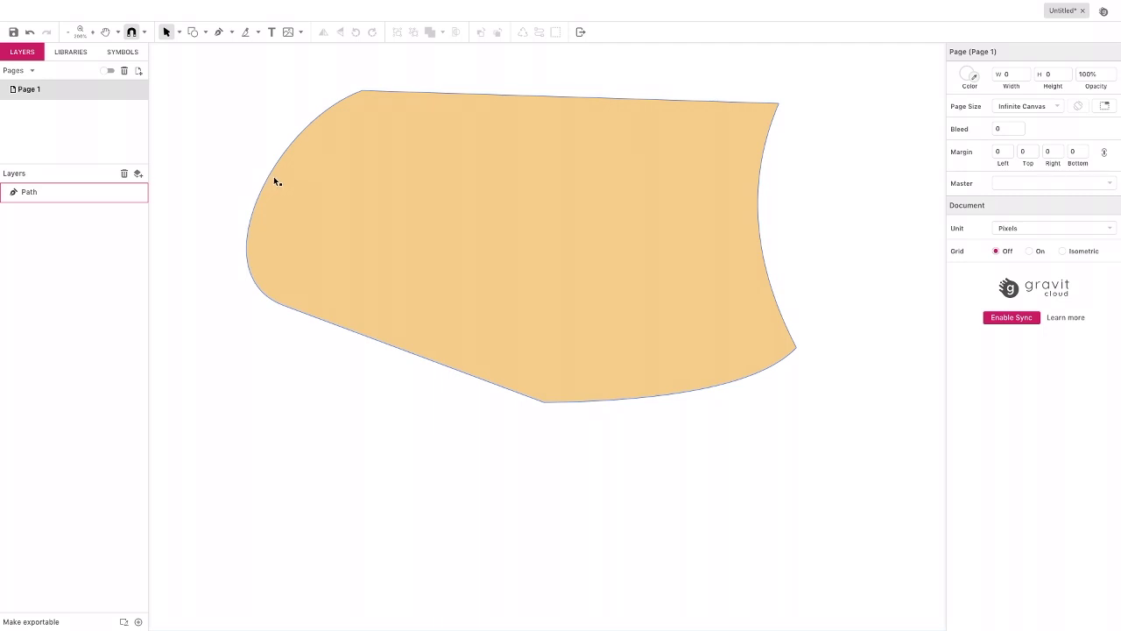
left_click(265, 76)
Step: Draw a closed six-point Pen path about 587 by 687 px, from the orange shape's top-left corner, around its right and below, to its left edge
left_click(82, 32)
left_click(380, 176)
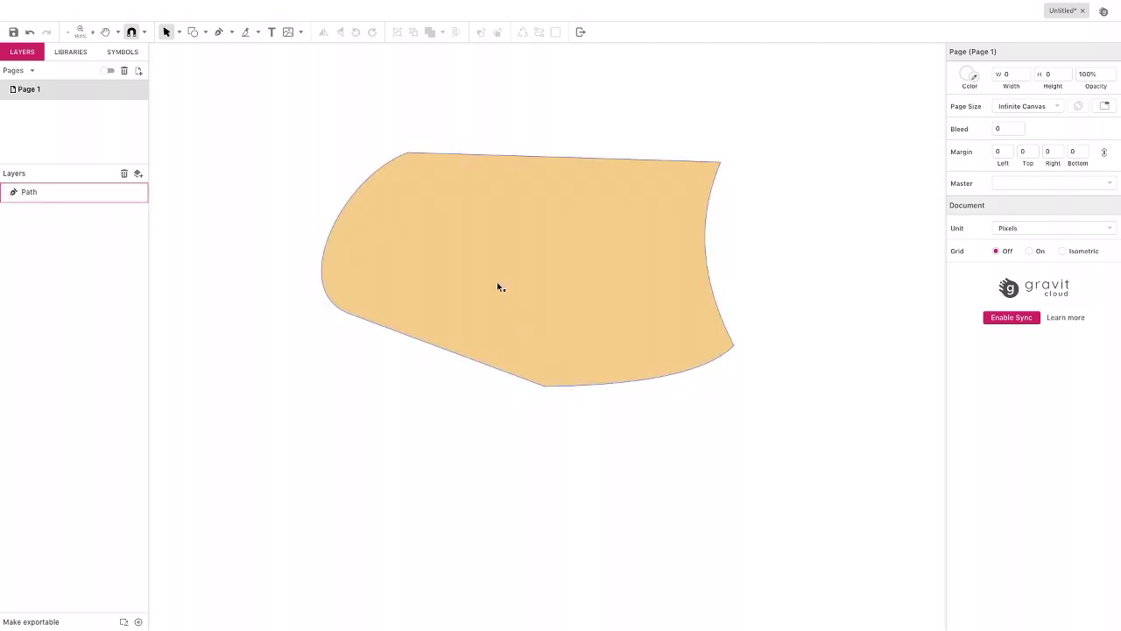
left_click(219, 32)
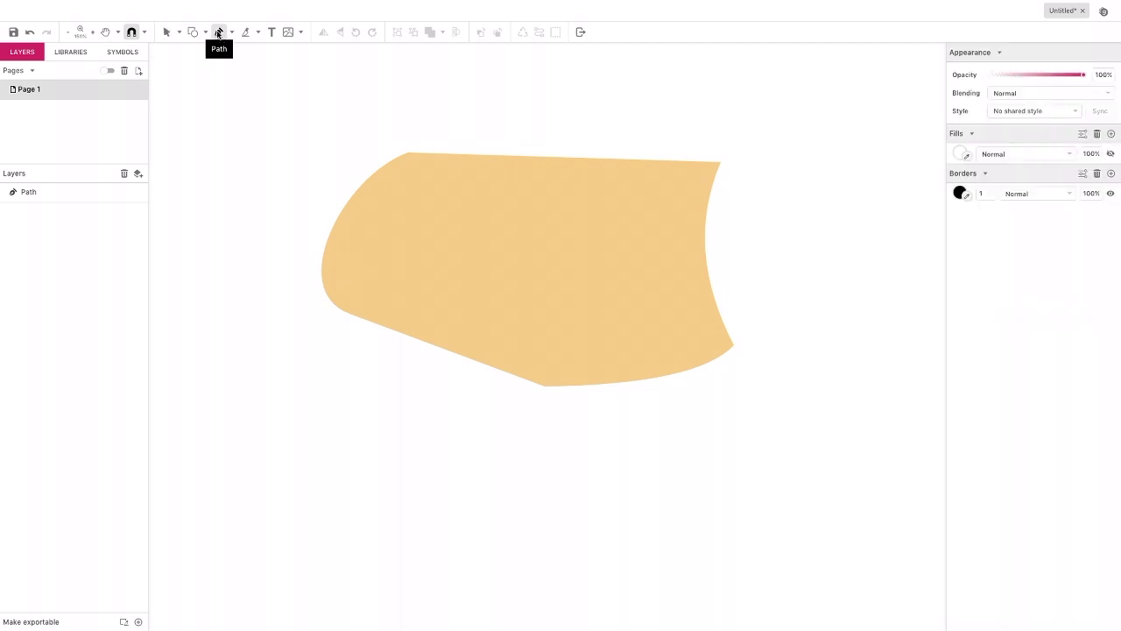
left_click(409, 154)
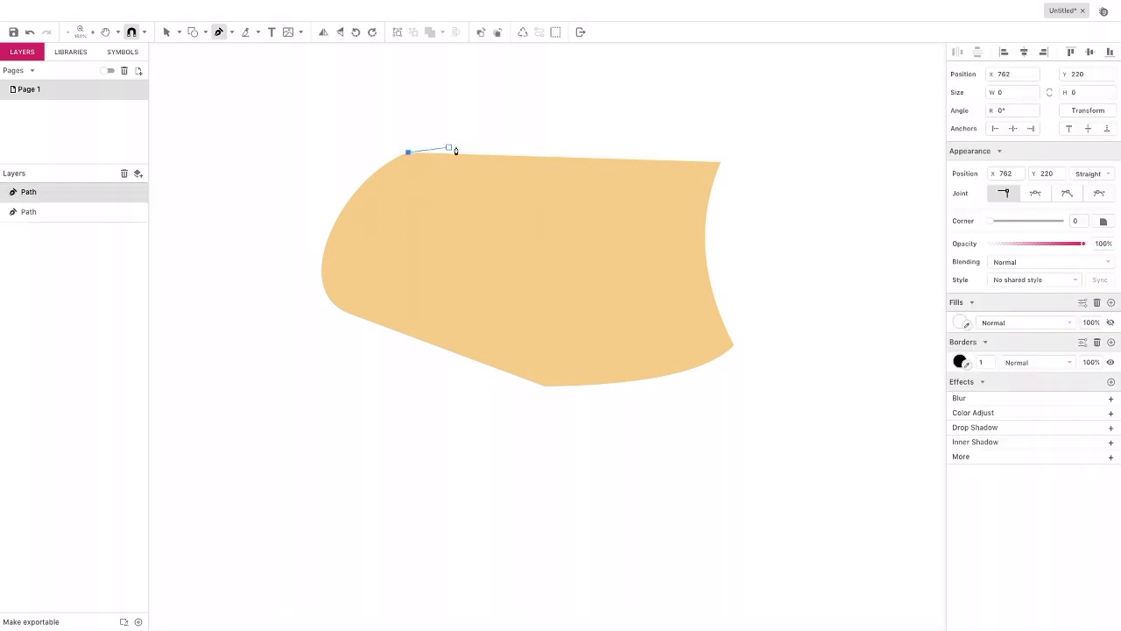
left_click(803, 138)
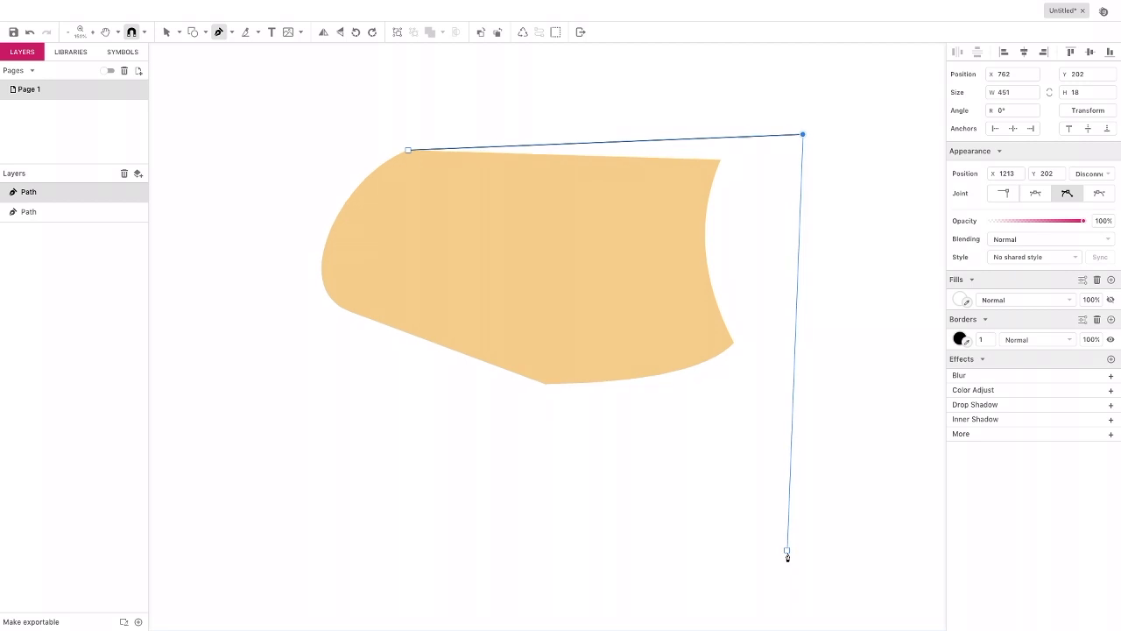
scroll(780, 543, "down", 3)
left_click(759, 517)
left_click(829, 502)
scroll(688, 602, "down", 2)
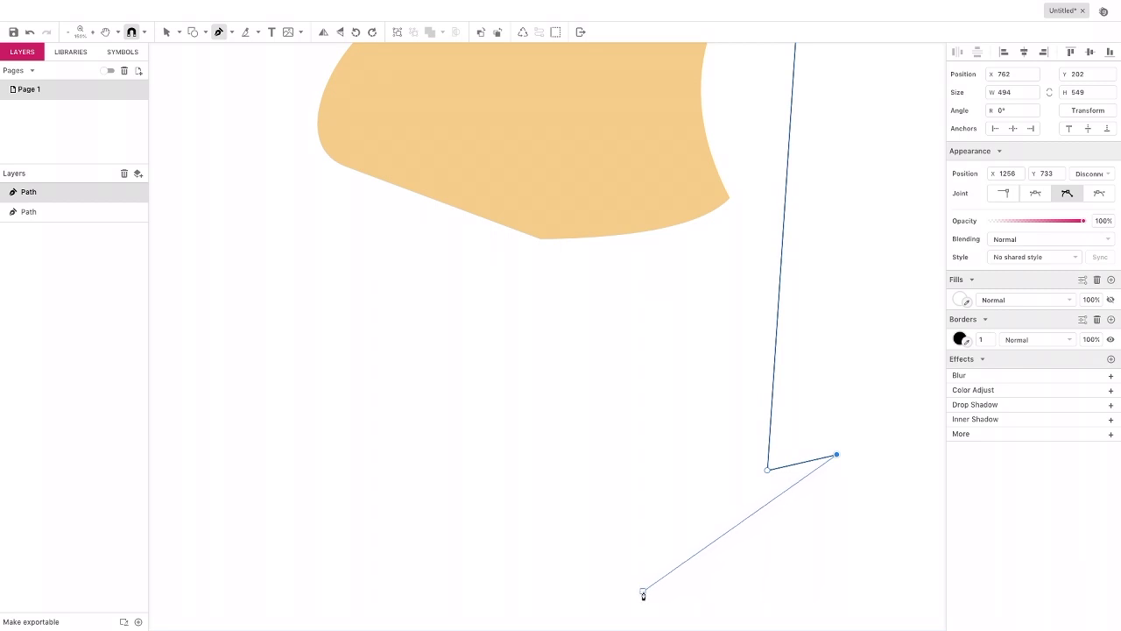
left_click(643, 589)
left_click(322, 149)
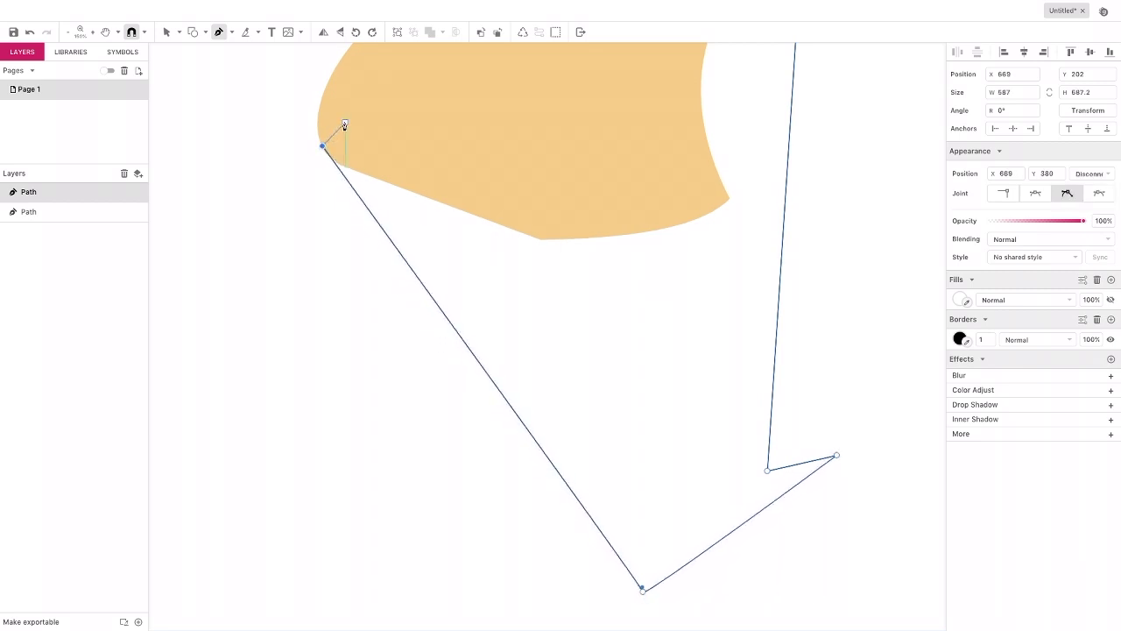
scroll(345, 125, "up", 4)
left_click(386, 102)
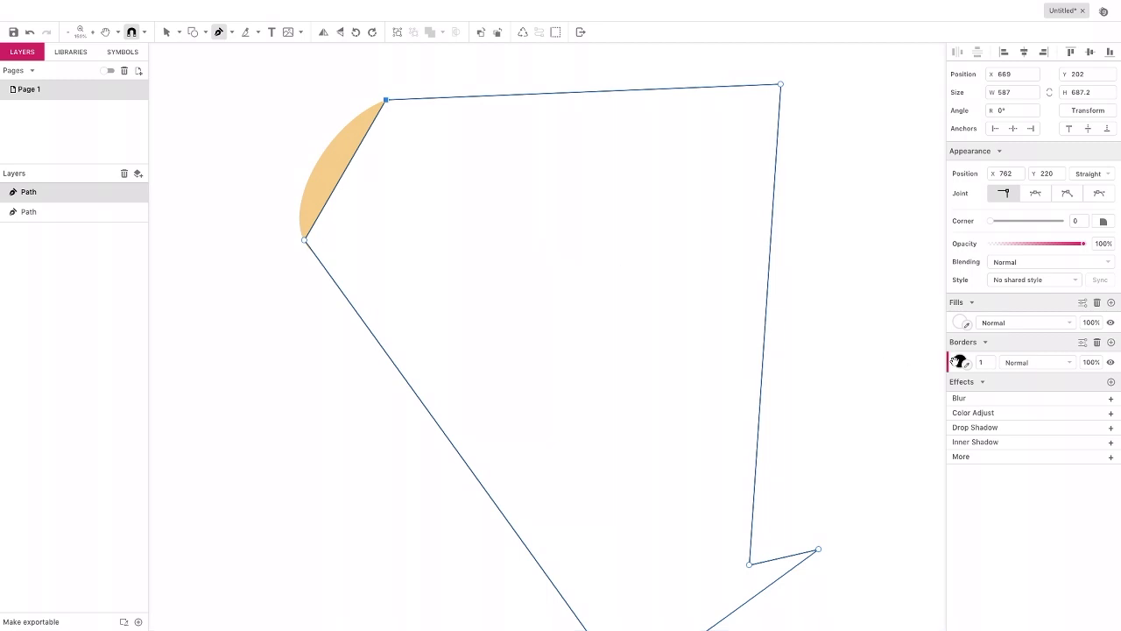
Step: Give the new path a borderless dark maroon #401A1F fill and send it behind the orange shape
left_click(1097, 341)
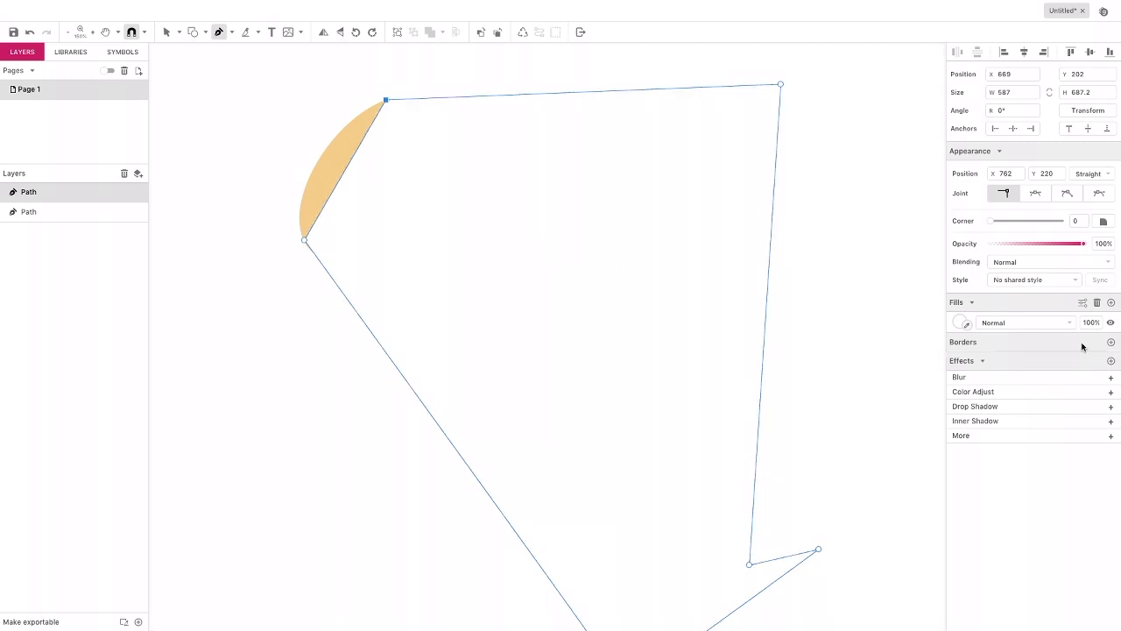
left_click(960, 323)
mouse_move(994, 398)
left_mouse_down()
mouse_move(1051, 388)
mouse_move(1040, 404)
left_mouse_up()
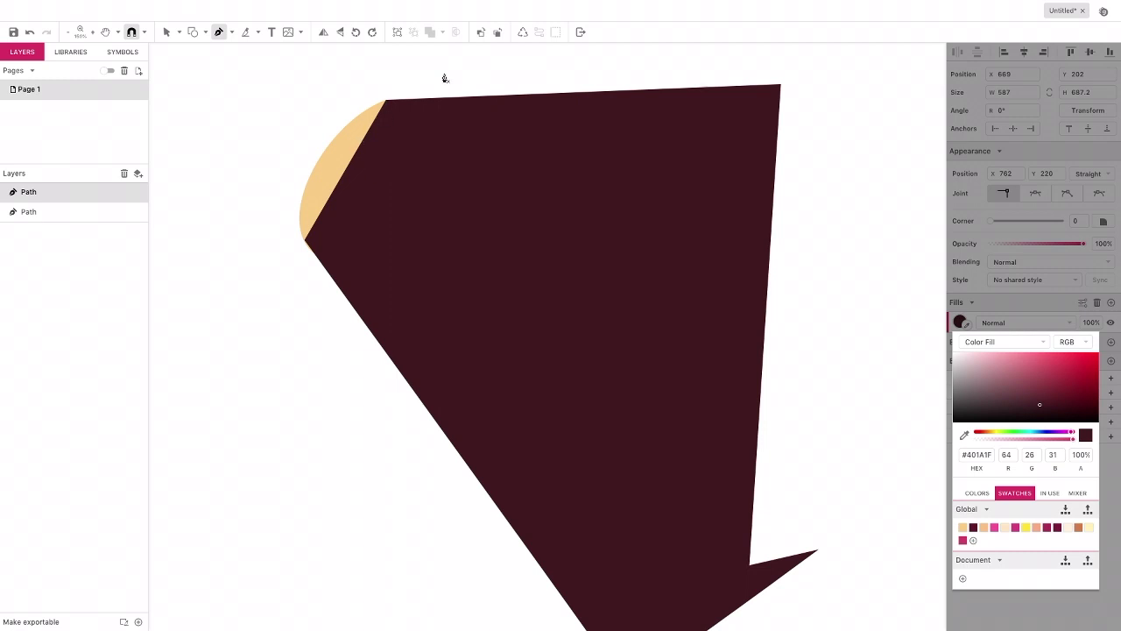
key("v")
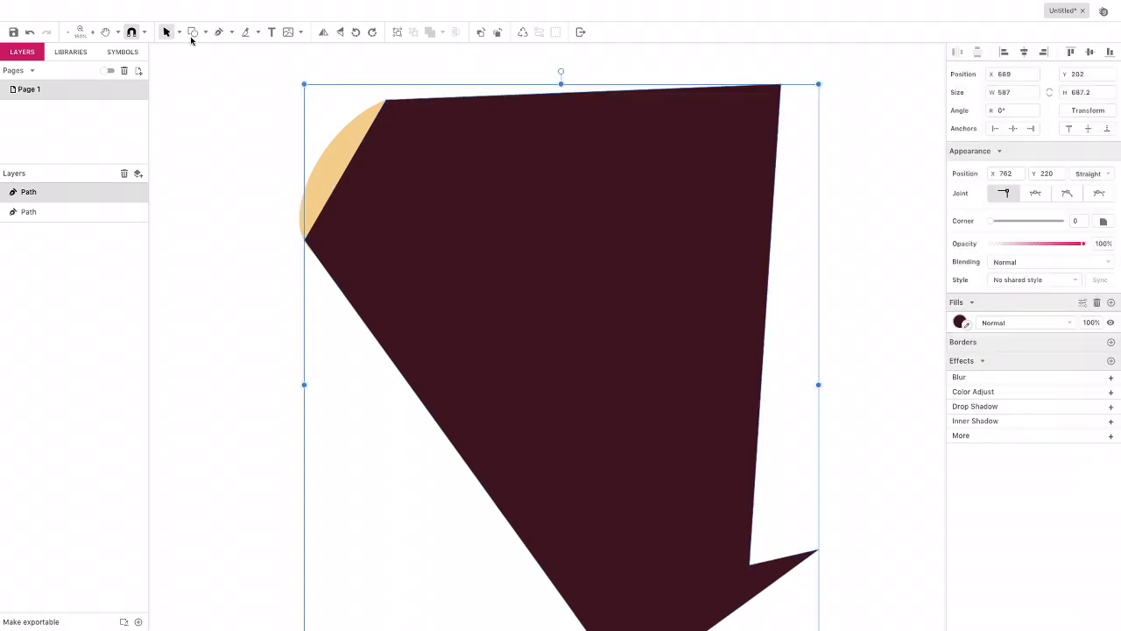
left_click(495, 32)
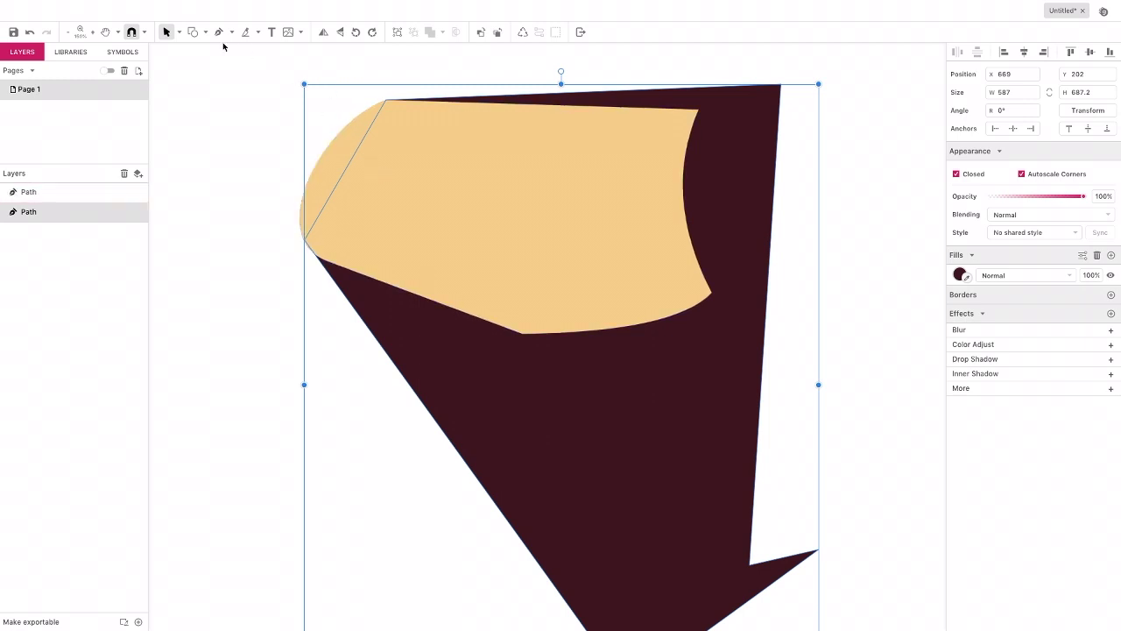
Step: Bend the dark shape's long right edge and long lower-left edge outward into curves with Subselect
left_click(180, 32)
left_click(193, 66)
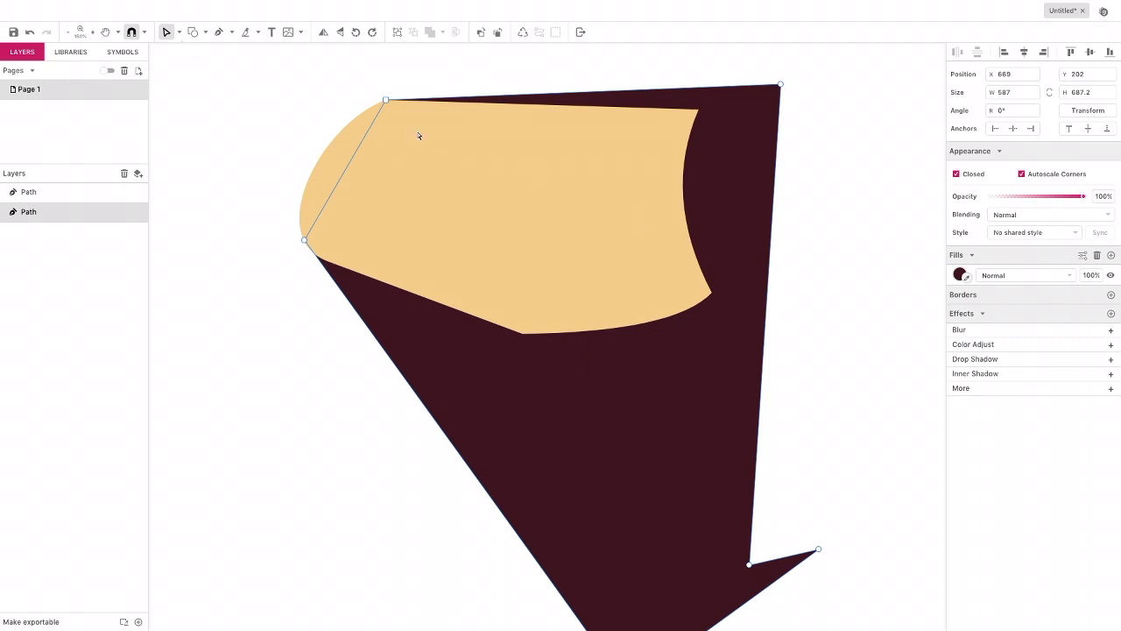
left_click_drag(768, 277, 793, 254)
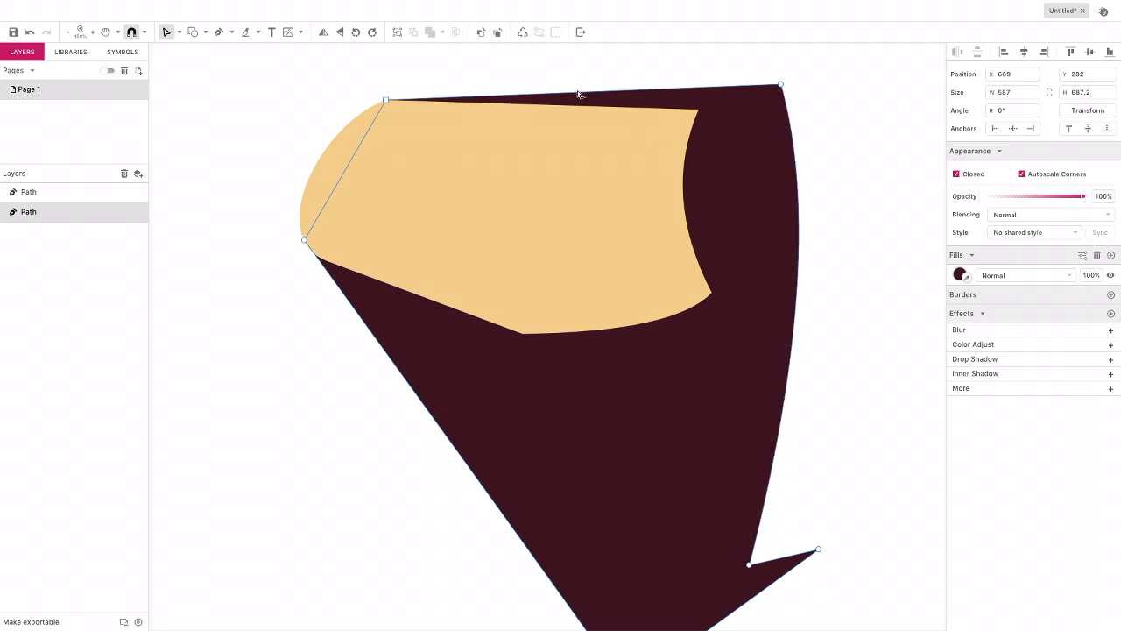
left_click_drag(411, 387, 317, 368)
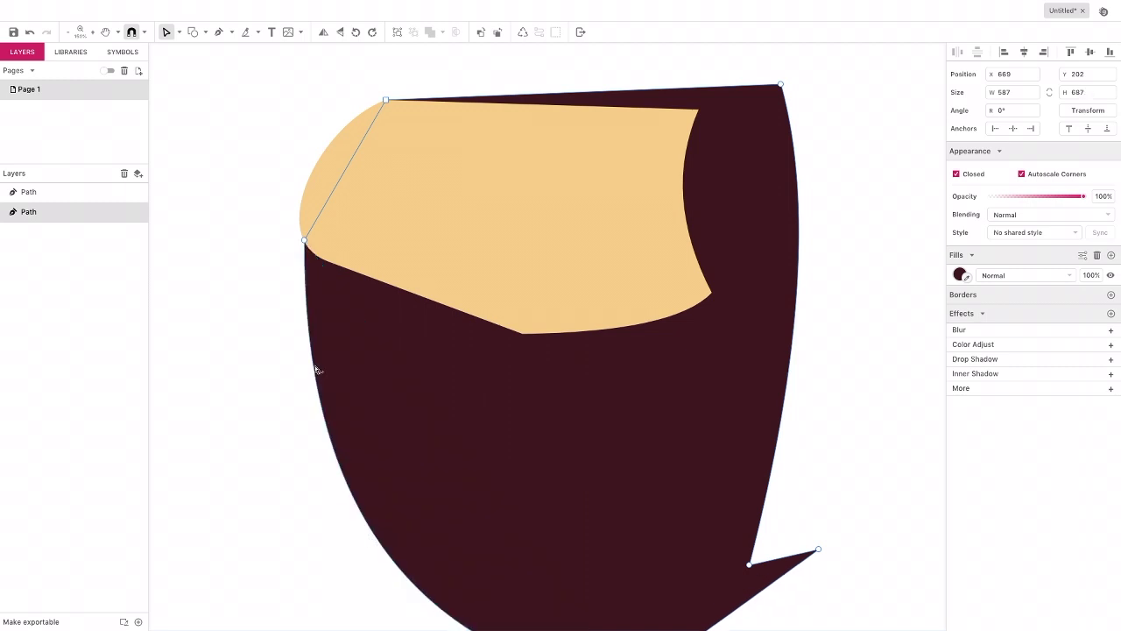
Step: Curve the bottom-right edge outward and the short edge above the pointed tip upward, and deselect the shape with the Pointer tool
scroll(317, 369, "down", 3)
mouse_move(723, 533)
left_mouse_down()
mouse_move(745, 556)
mouse_move(704, 531)
left_mouse_up()
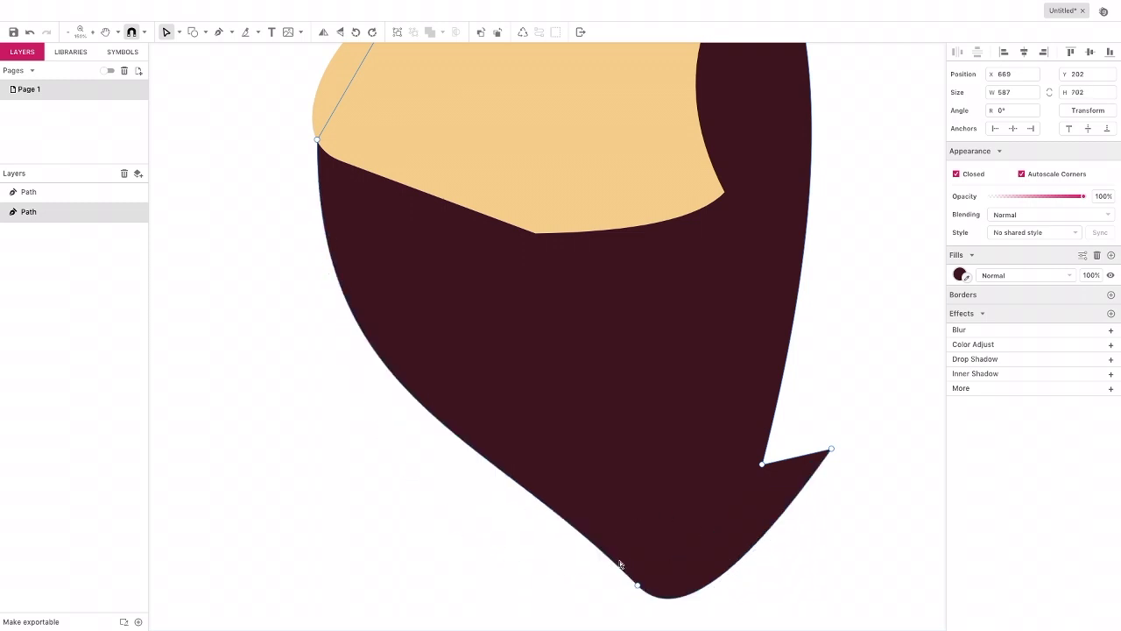
left_click_drag(792, 462, 793, 445)
scroll(580, 328, "up", 5)
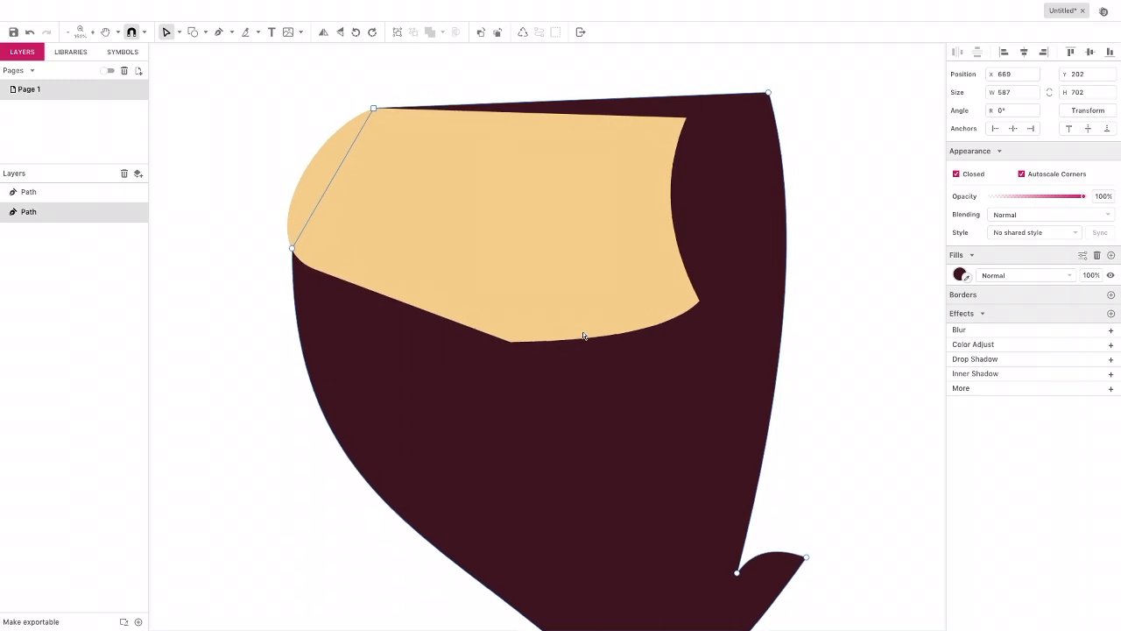
left_click(179, 32)
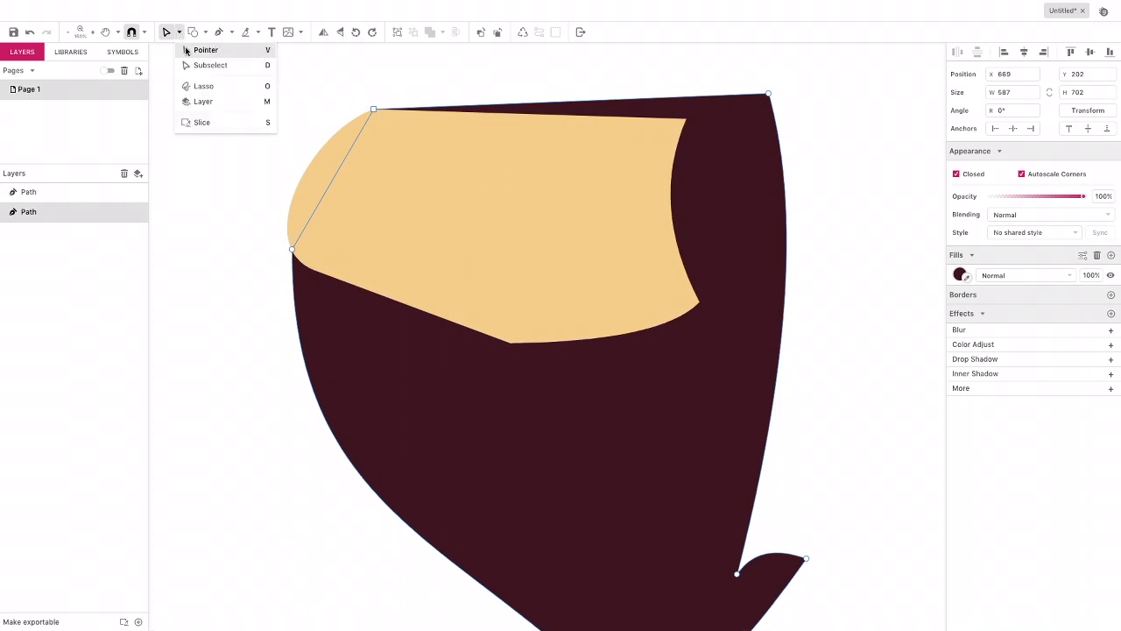
left_click(198, 49)
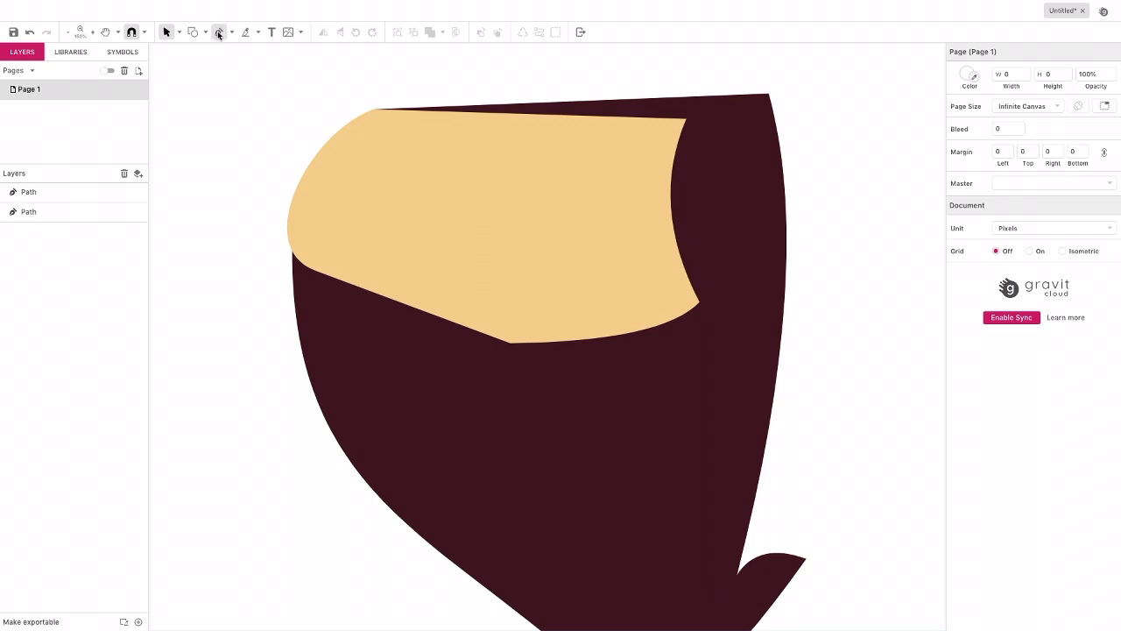
Step: Draw a closed eleven-point zigzag Pen path about 418 by 283 px over the orange shape's upper and right parts as a hair fringe
left_click(219, 33)
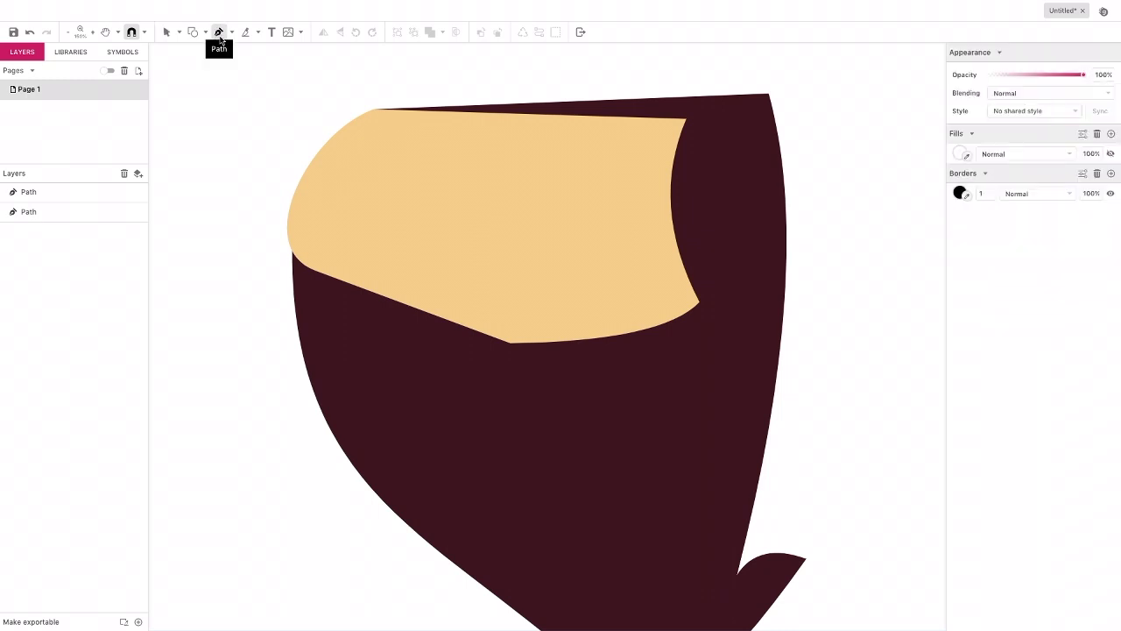
left_click(371, 109)
left_click(461, 208)
left_click(449, 128)
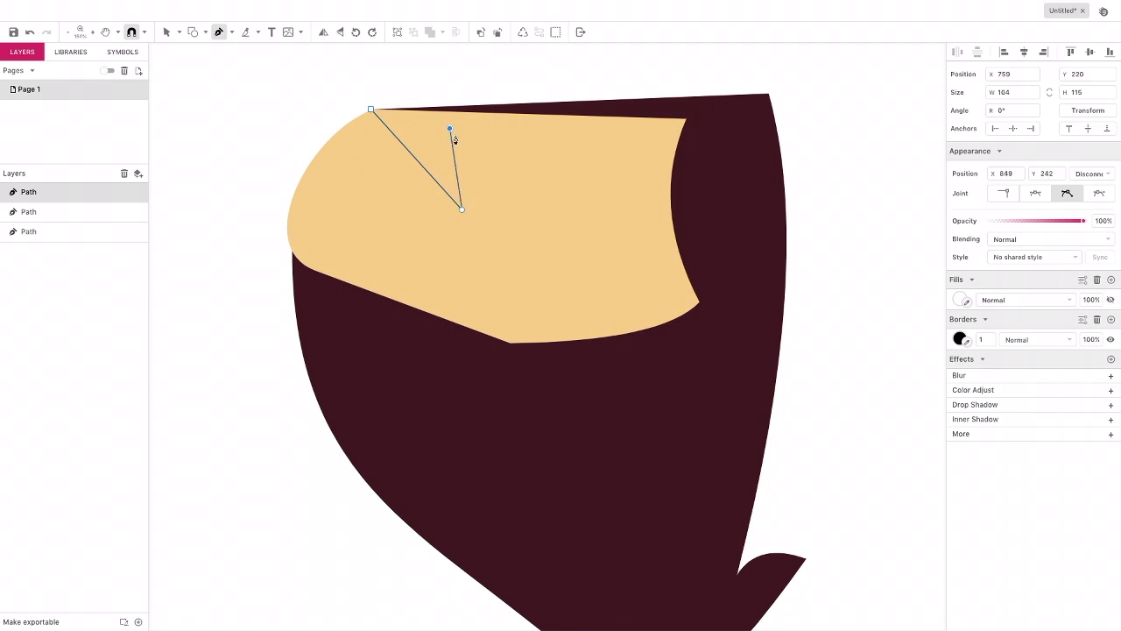
left_click(540, 194)
left_click(508, 132)
left_click(650, 220)
left_click(624, 281)
left_click(600, 248)
left_click(632, 355)
left_click(737, 300)
left_click(707, 108)
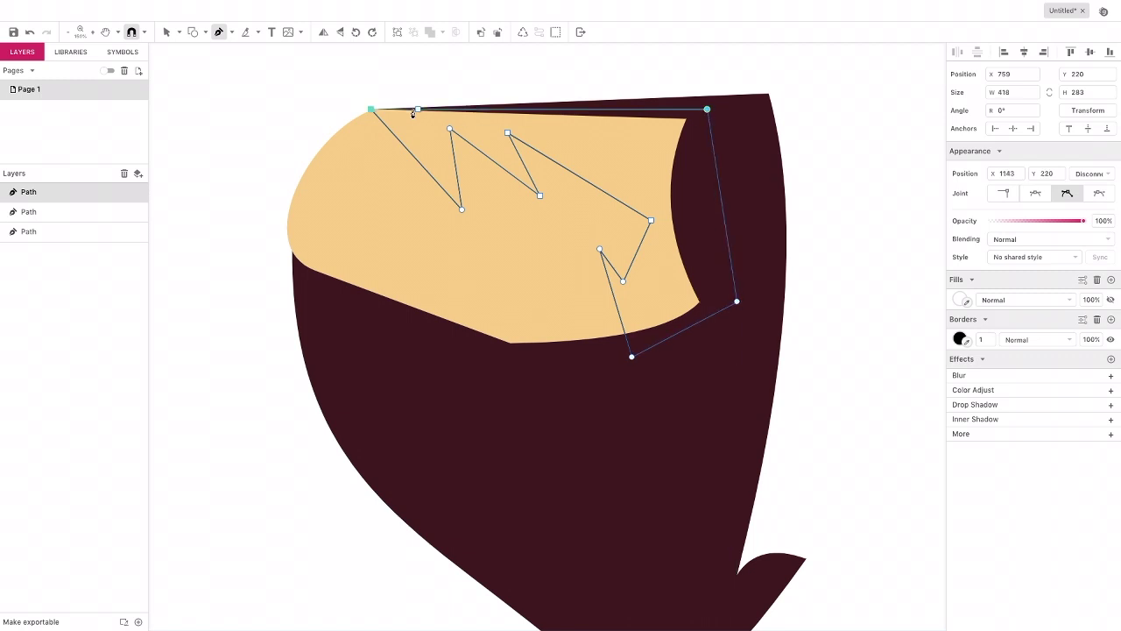
left_click(372, 109)
Step: Remove the fringe path's border and fill it with the dark maroon #401A1F sampled from the large hair shape
left_click(953, 335)
left_click(1099, 319)
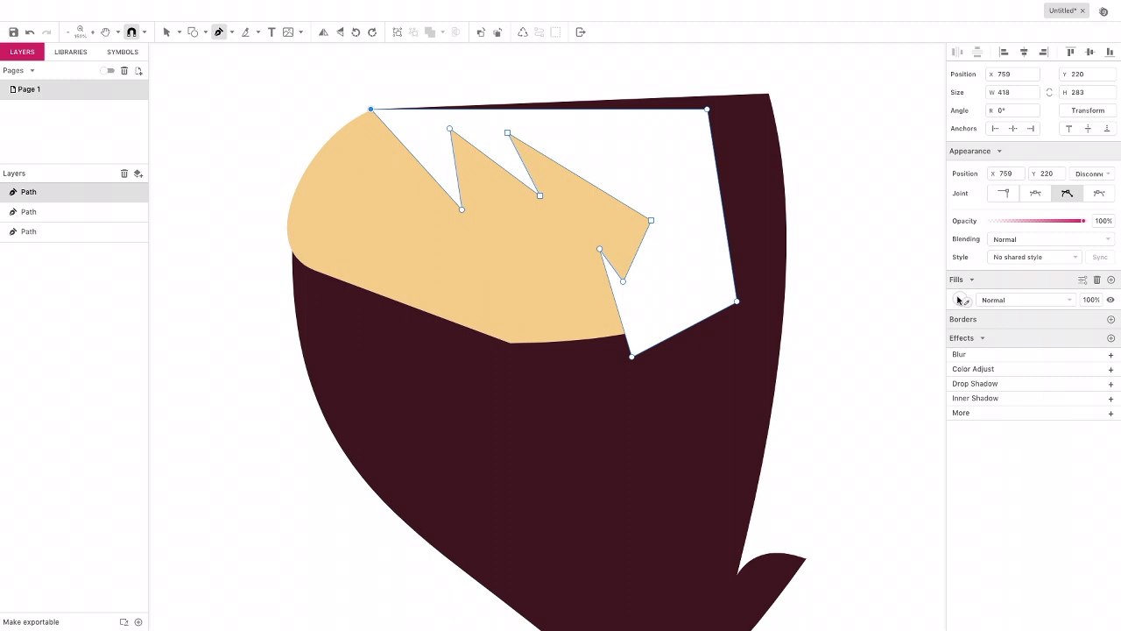
left_click(961, 301)
left_click(965, 412)
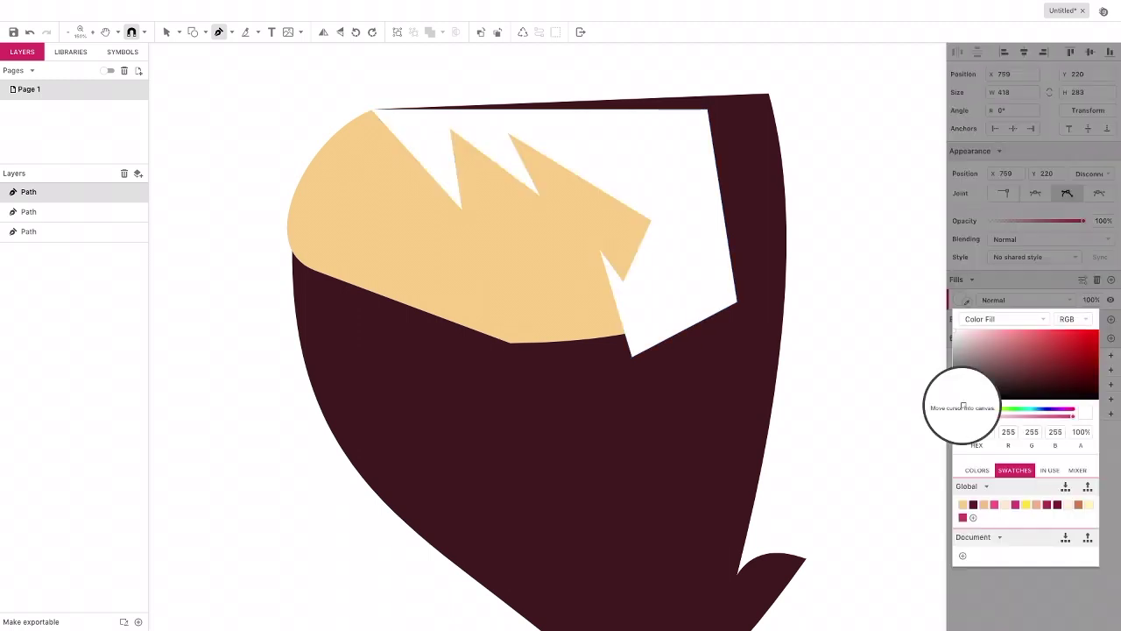
left_click(753, 221)
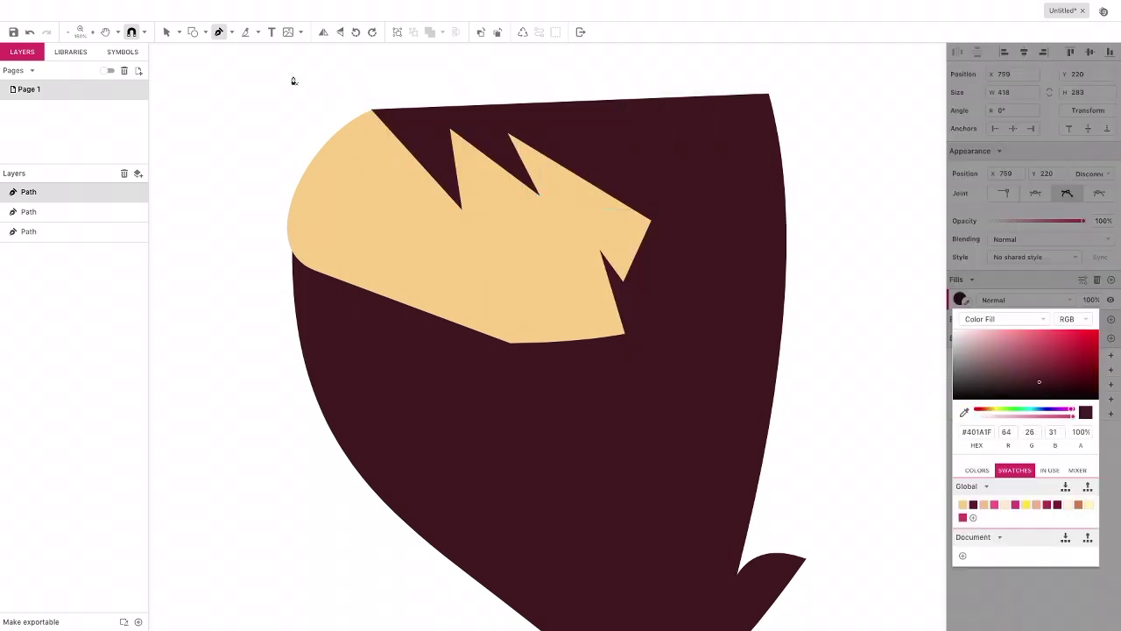
Step: Use Subselect to curve the undersides of the three upper hair locks and the fringe's long lower edge beside the small notch
left_click(172, 34)
left_click(180, 33)
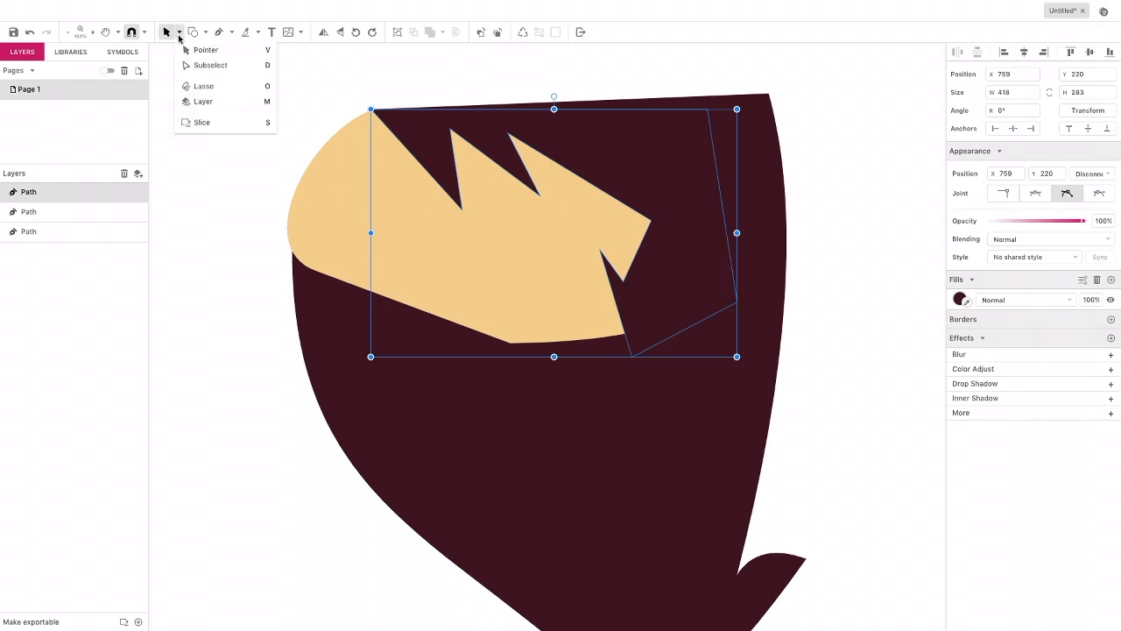
left_click(194, 66)
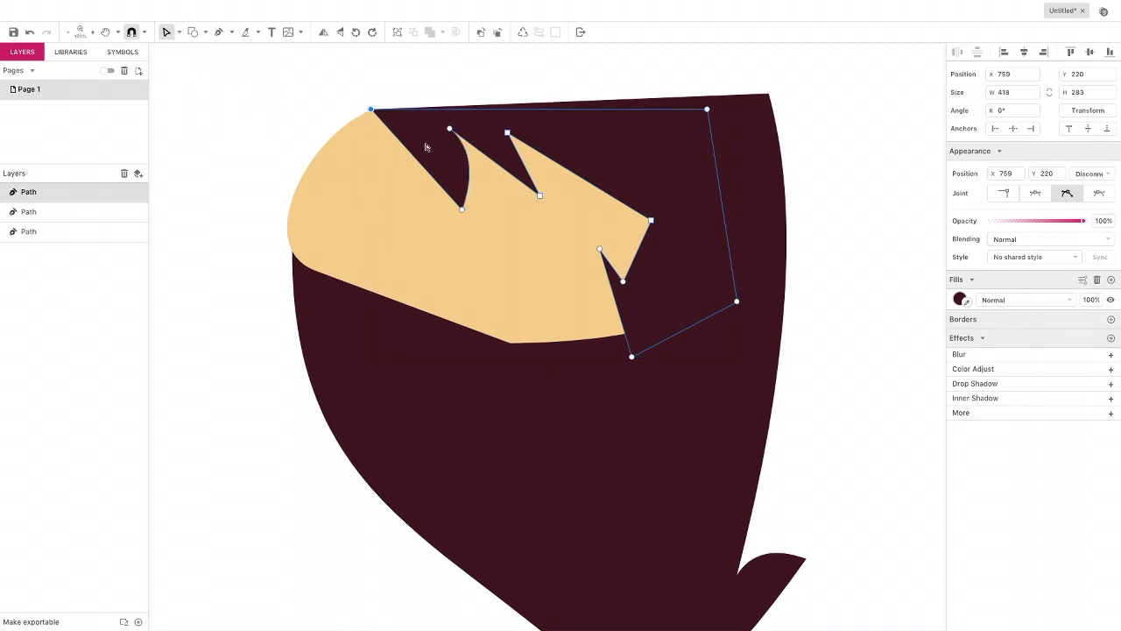
left_click(414, 153)
key("Delete")
left_click_drag(406, 153, 398, 159)
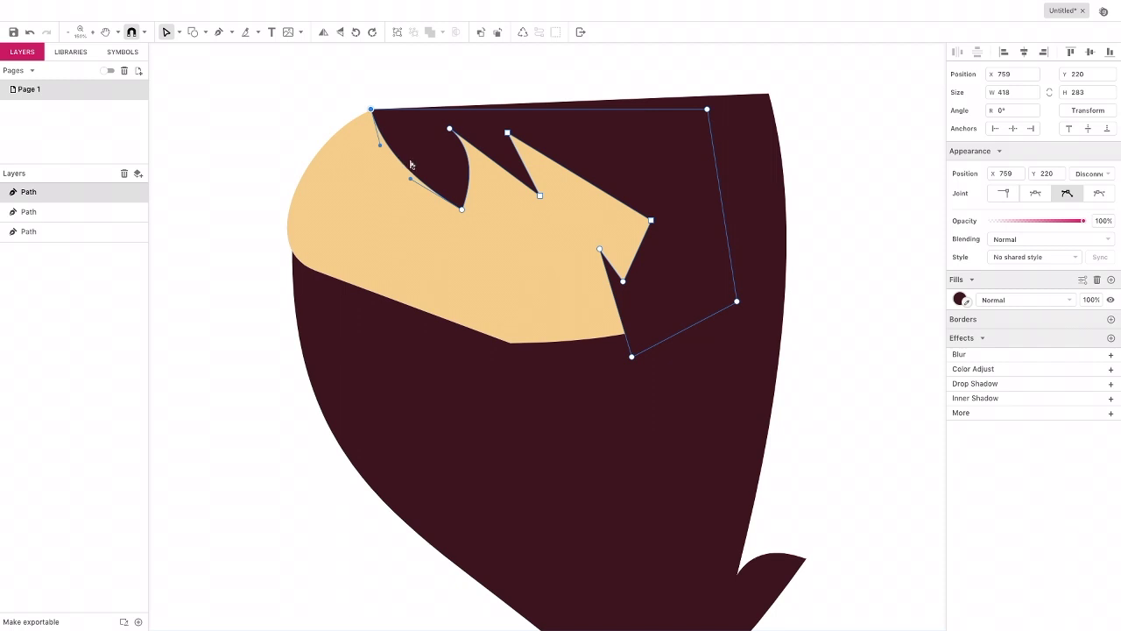
left_click_drag(470, 162, 576, 205)
left_click_drag(612, 292, 594, 298)
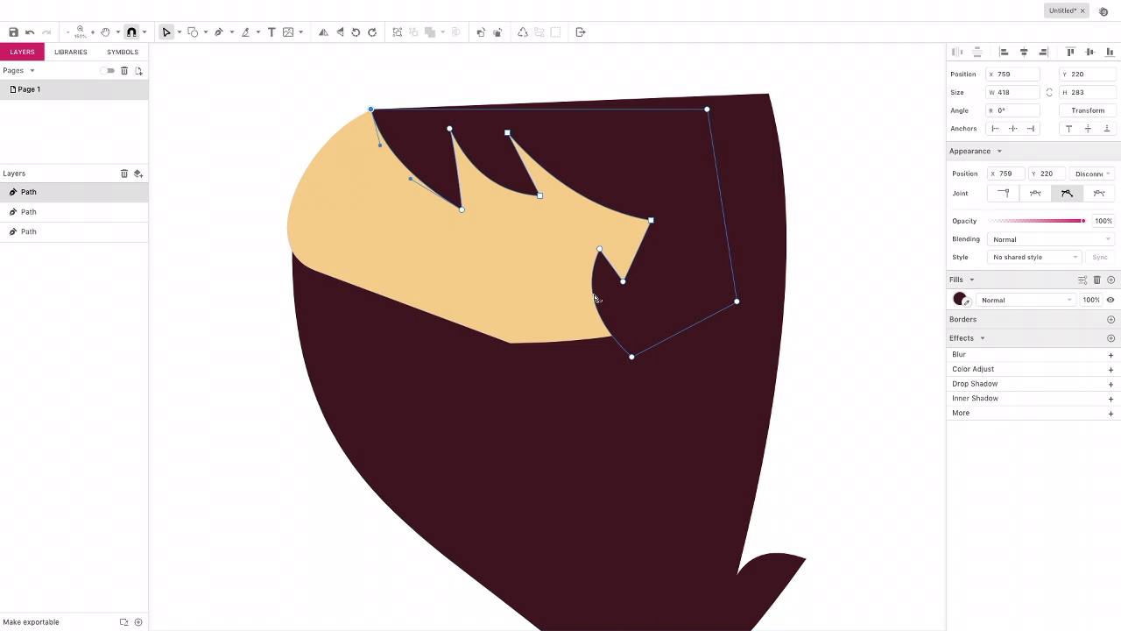
Step: Pull the lower curve handle of the leftmost lock downward to give it a fuller, rounder underside
left_click(411, 183)
left_click_drag(411, 182, 421, 223)
key("Escape")
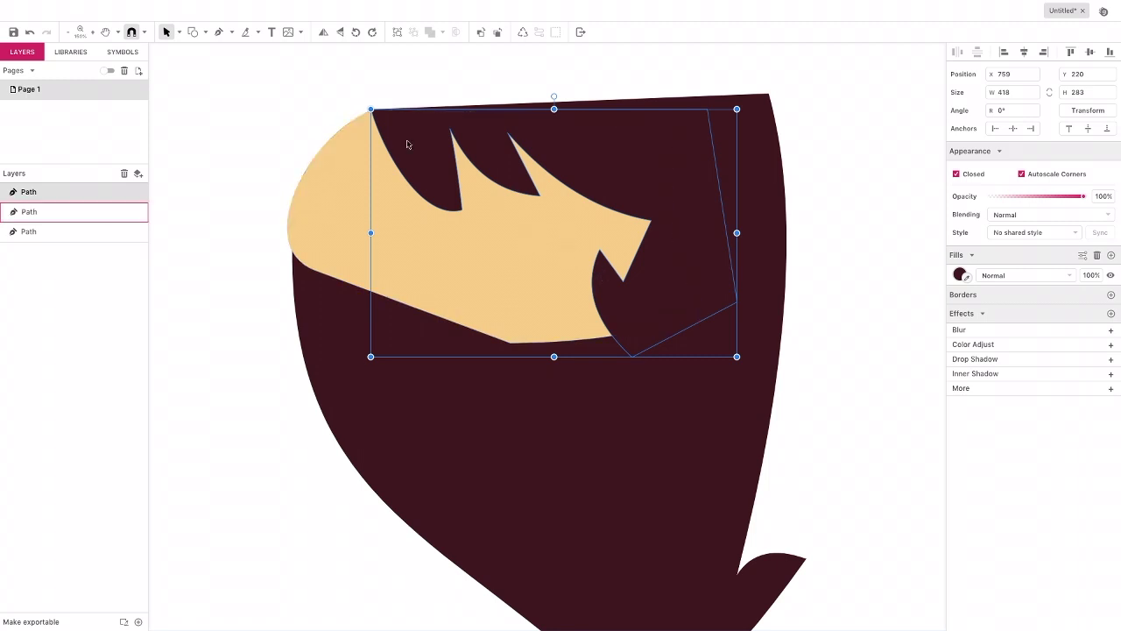
Step: Widen the fringe's lower curve below the notch by moving both of its handles outward with Subselect
left_click(178, 33)
left_click(194, 64)
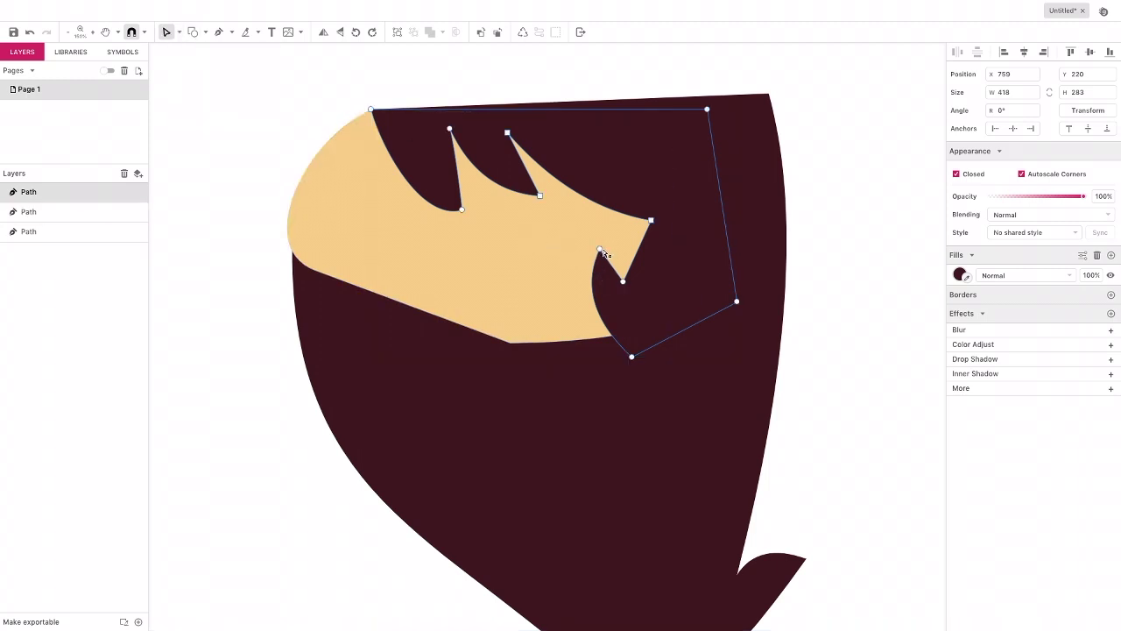
left_click(599, 250)
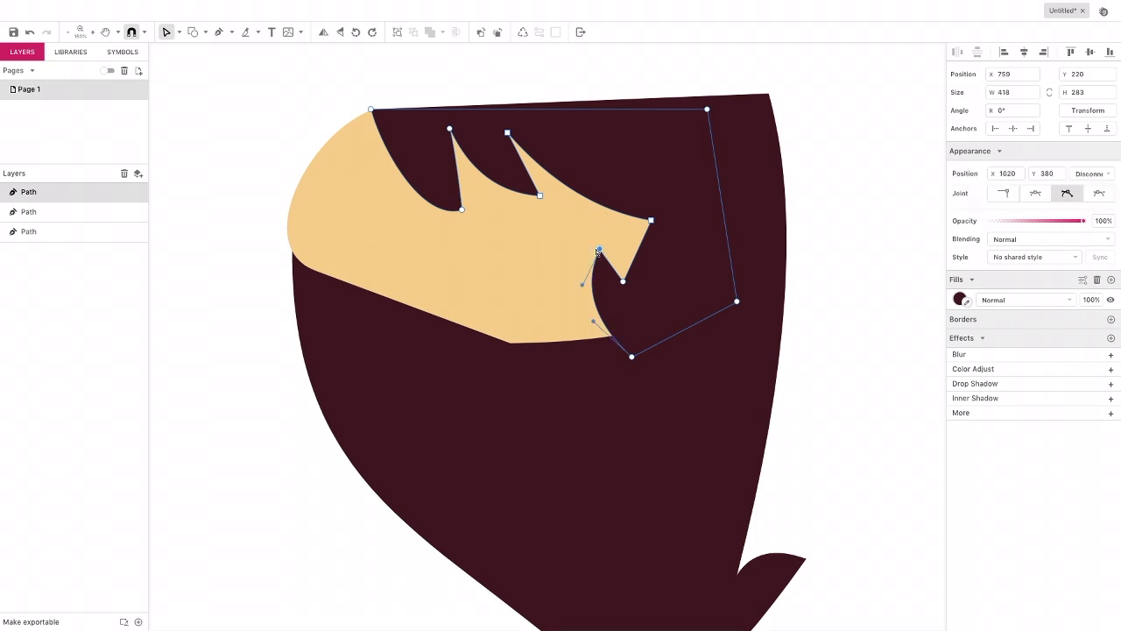
left_click_drag(584, 287, 569, 265)
left_click_drag(594, 323, 597, 375)
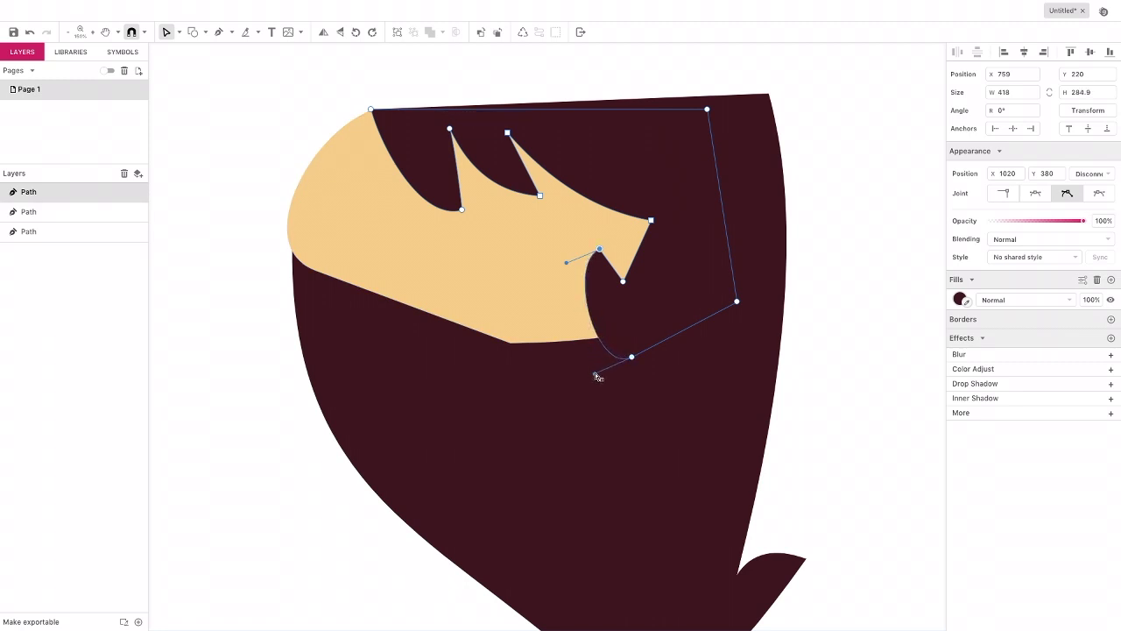
Step: Adjust both handles of the third lock's long curve for a deeper sag, and deselect the fringe with the Pointer tool
left_click(651, 222)
left_click_drag(599, 212, 605, 233)
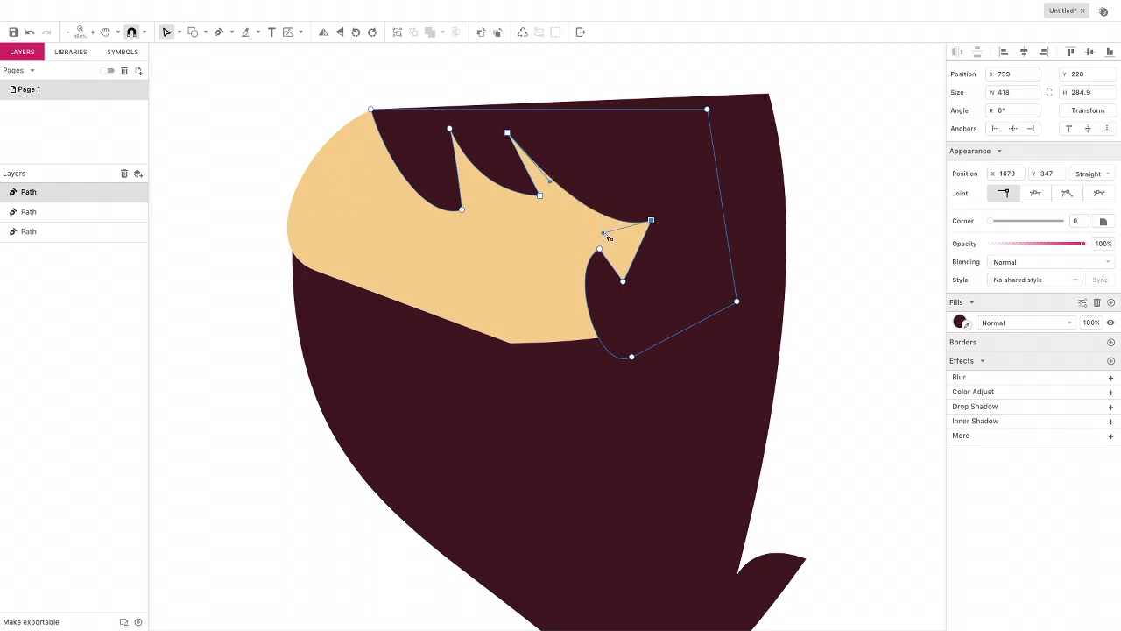
left_click_drag(550, 181, 543, 182)
left_click(179, 33)
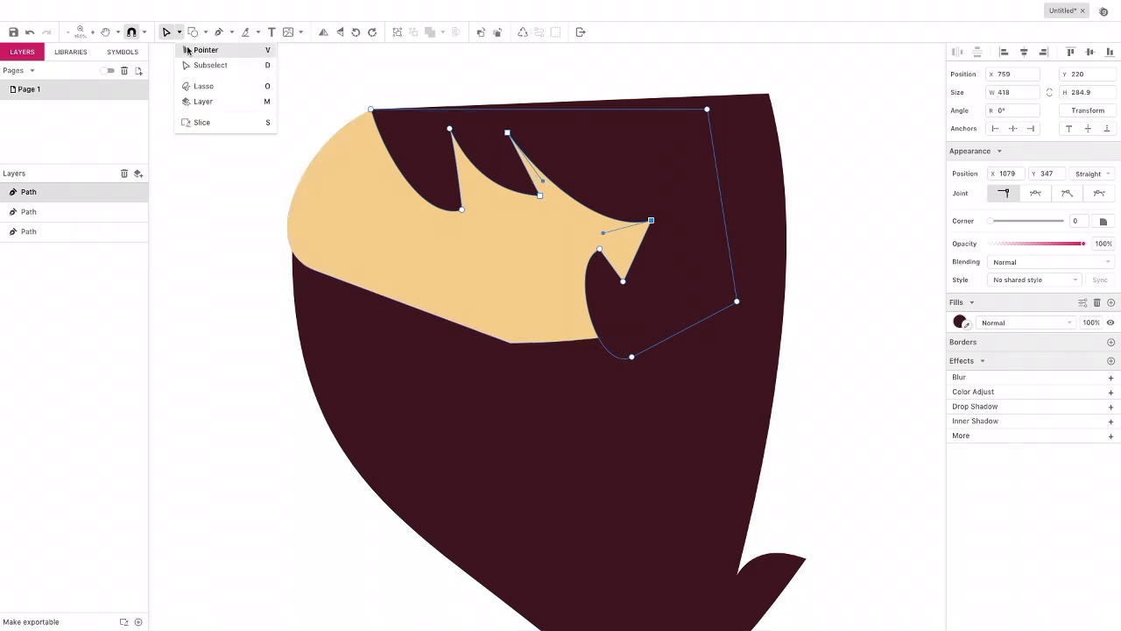
left_click(186, 50)
left_click(219, 82)
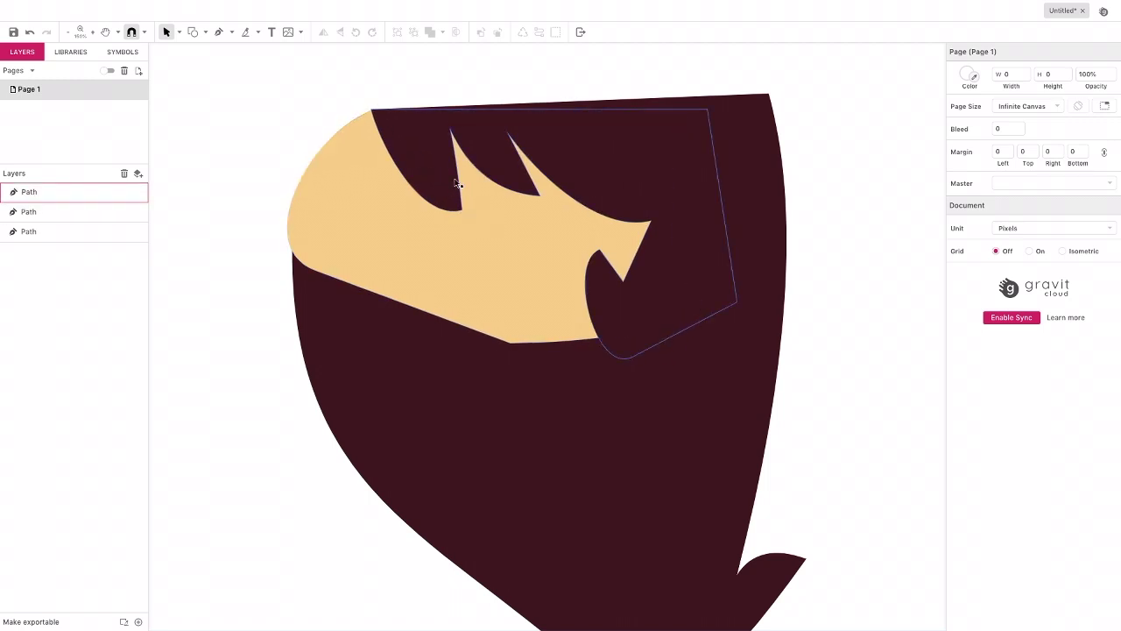
Step: Use Subselect to bend the inner edge of the fringe's leftmost lock slightly, and deselect the fringe
left_click(180, 34)
left_click(195, 65)
left_click(429, 174)
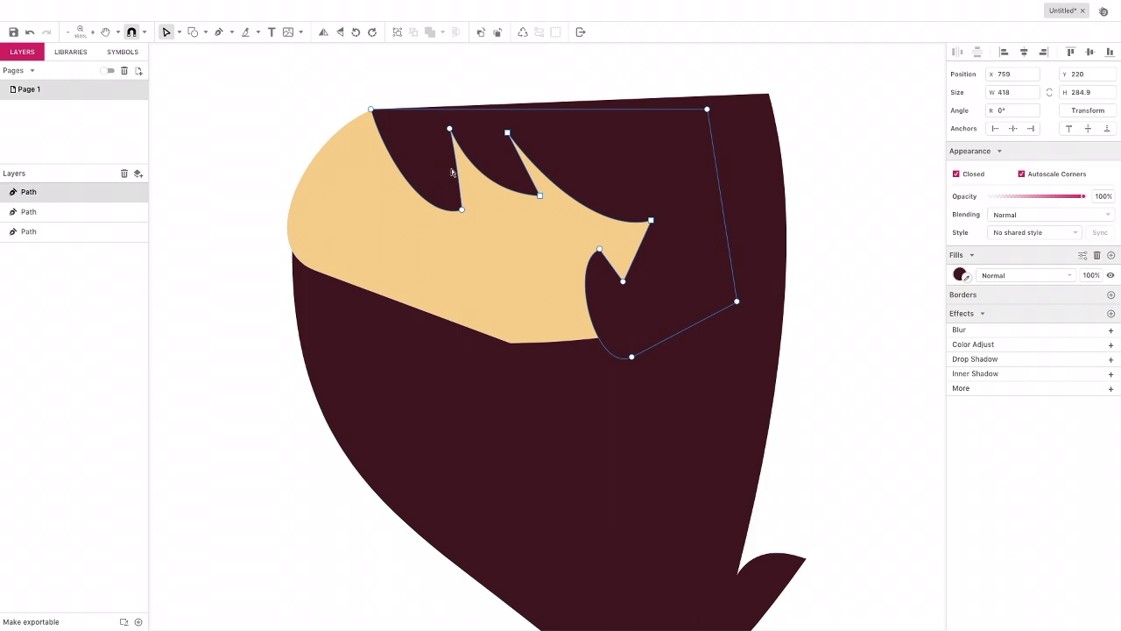
mouse_move(456, 173)
left_mouse_down()
mouse_move(446, 164)
mouse_move(457, 169)
left_mouse_up()
left_click(180, 34)
left_click(194, 50)
left_click(206, 64)
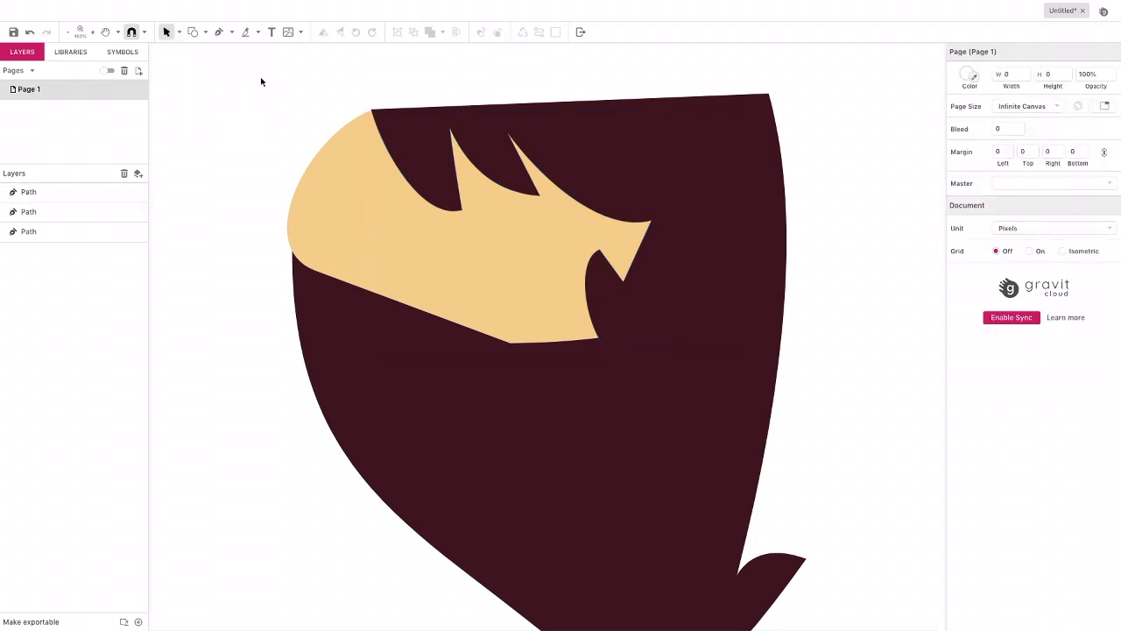
Step: Draw a closed neck-and-chest path with the Pen, about 144 by 235 px, descending from the face's lower edge with curved sides and base
scroll(290, 133, "down", 2)
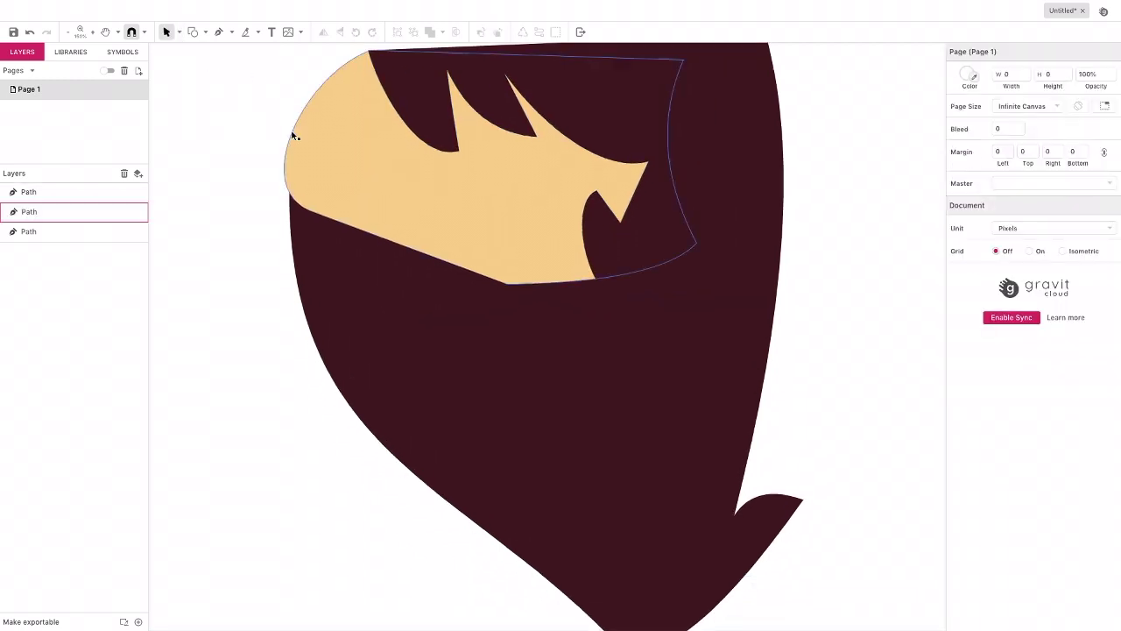
scroll(290, 133, "up", 1)
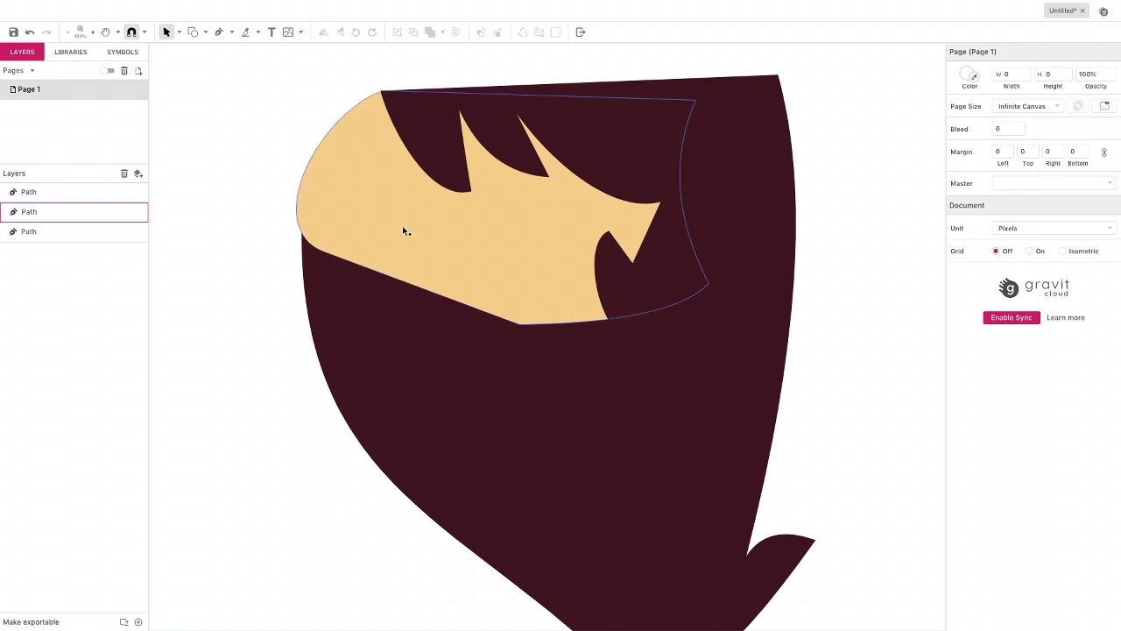
scroll(400, 200, "down", 3)
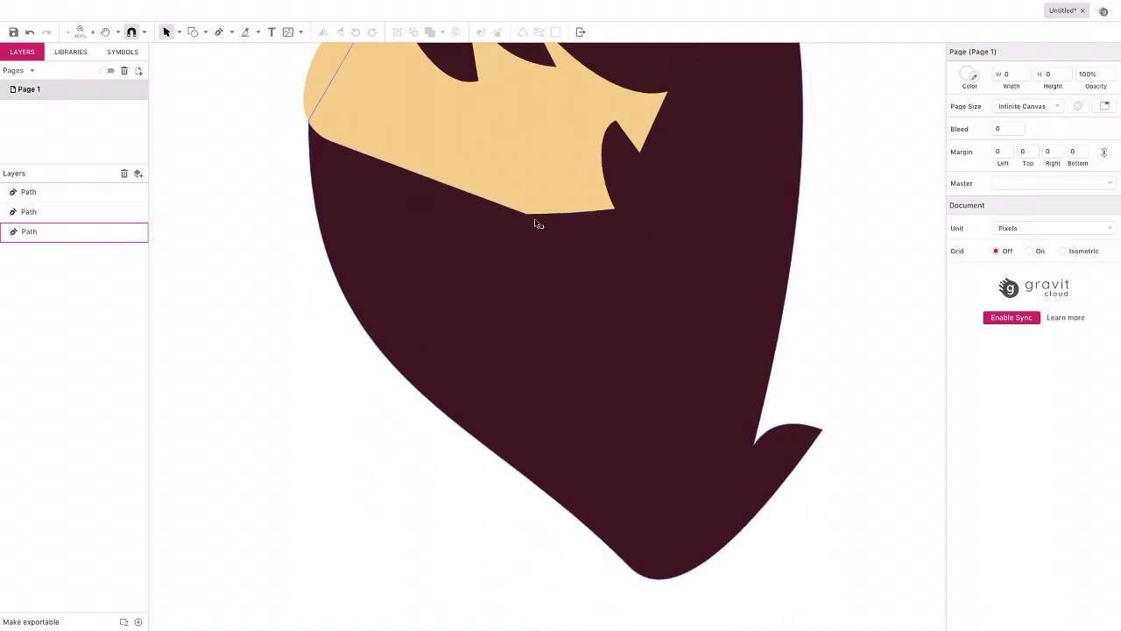
left_click(219, 32)
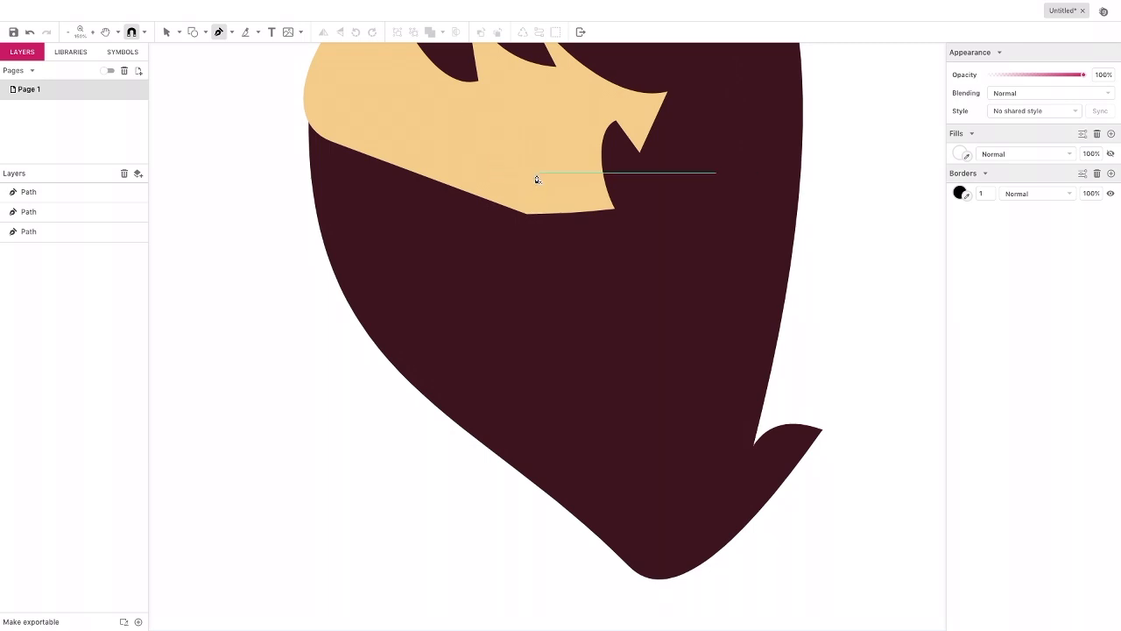
left_click(534, 190)
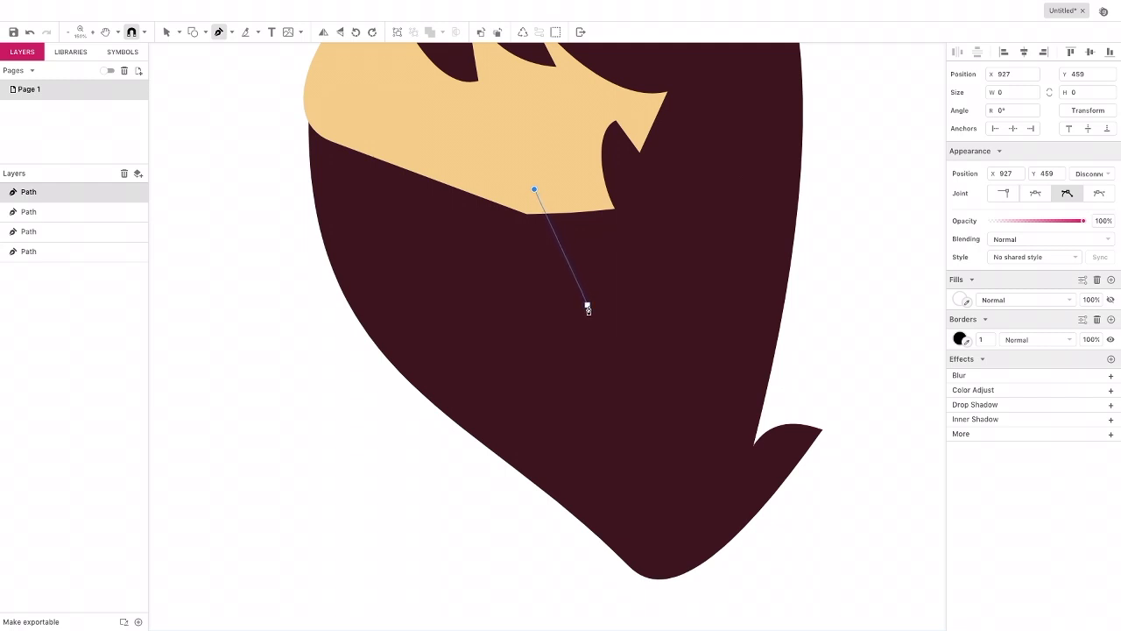
left_click_drag(586, 306, 566, 331)
left_click(615, 341)
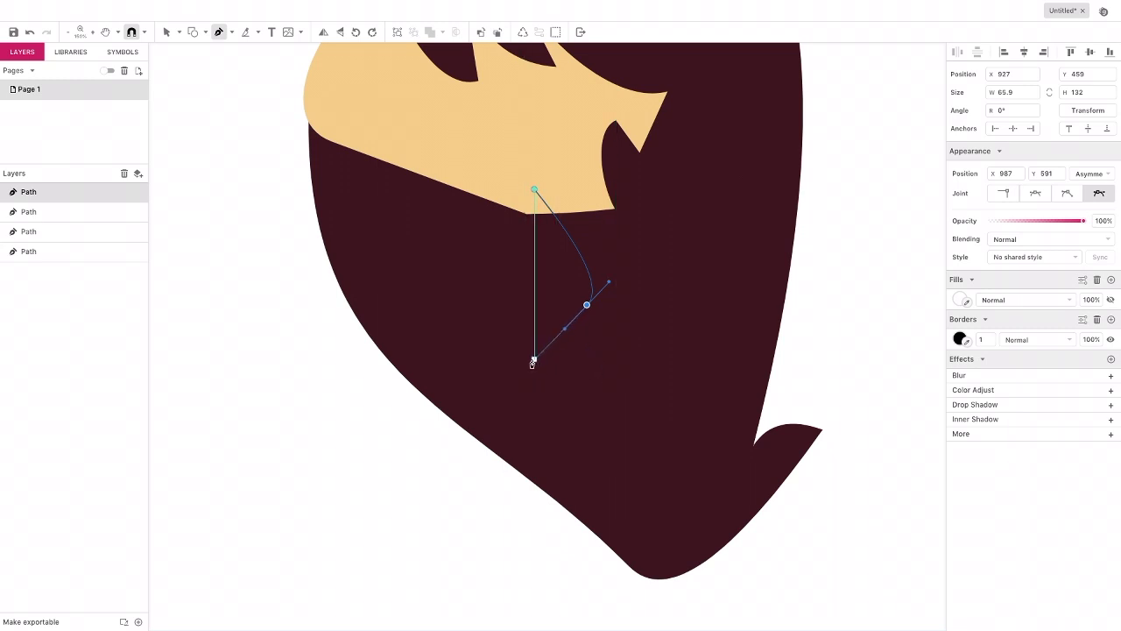
left_click(533, 359)
left_click_drag(656, 387, 679, 360)
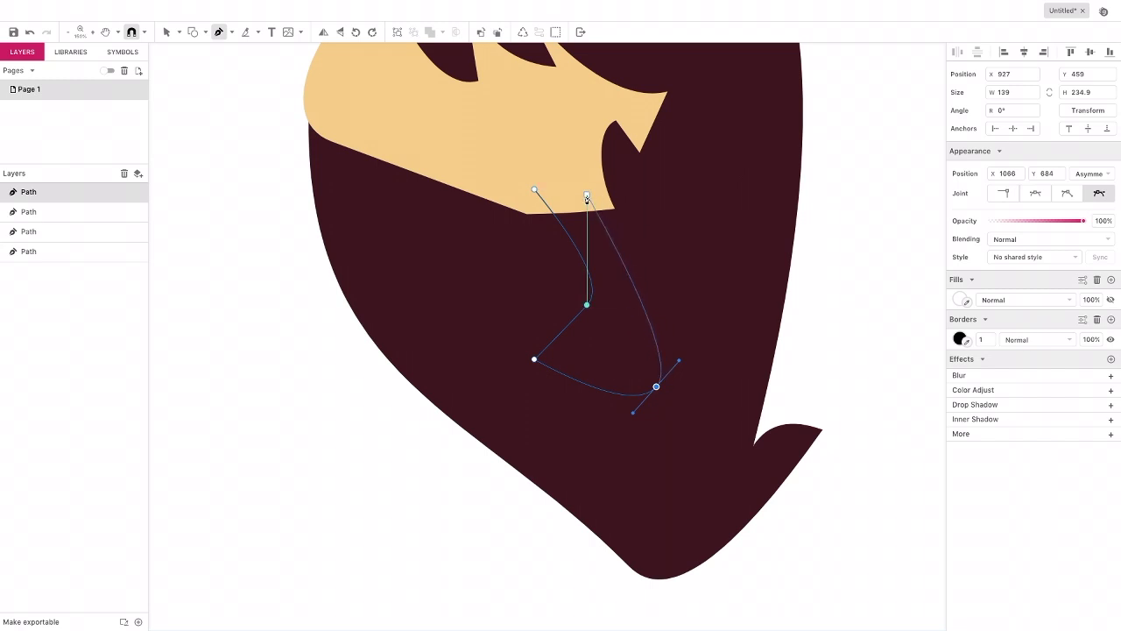
left_click_drag(571, 190, 539, 194)
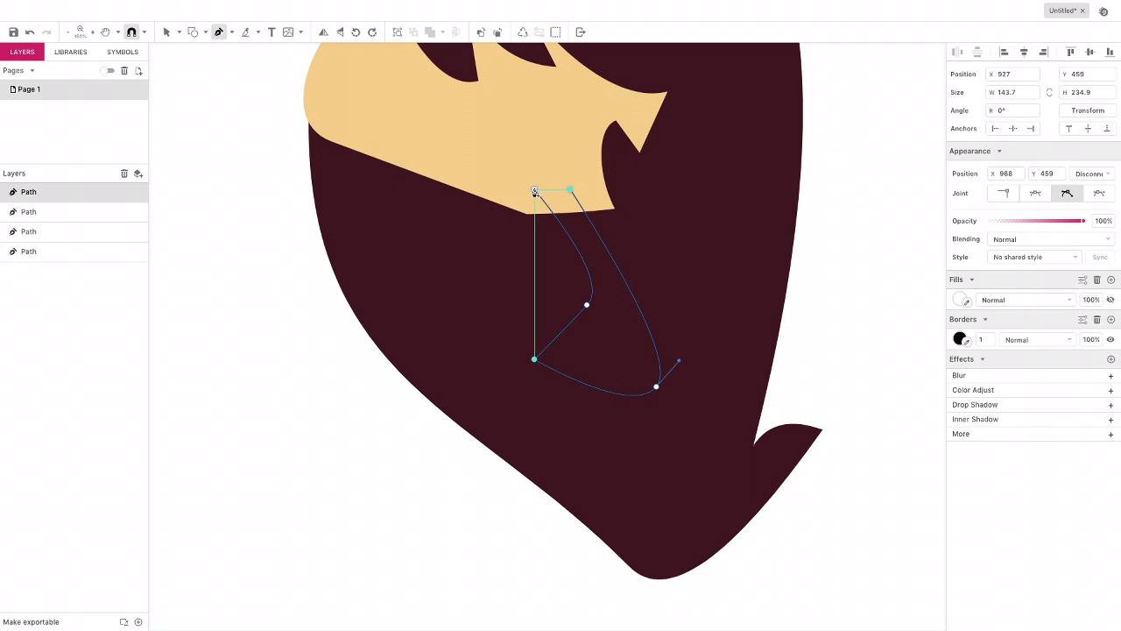
left_click(535, 191)
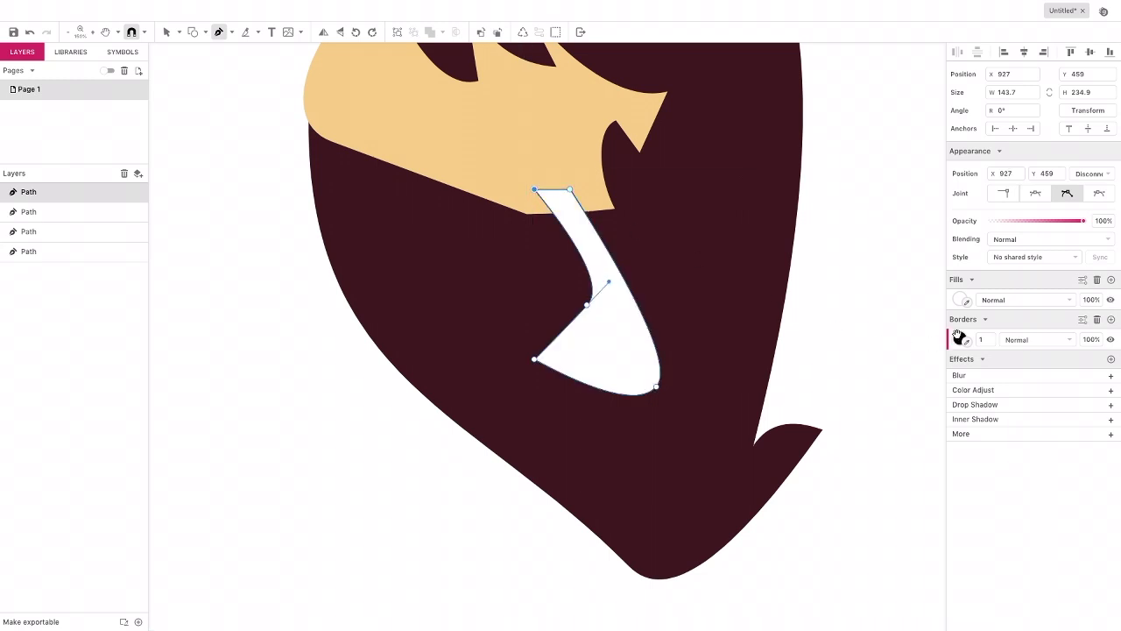
Step: Remove the neck path's border, fill it with the face's skin colour #F9CD87 using the eyedropper, and deselect it
left_click(1097, 319)
left_click(961, 300)
left_click(965, 411)
left_click(524, 154)
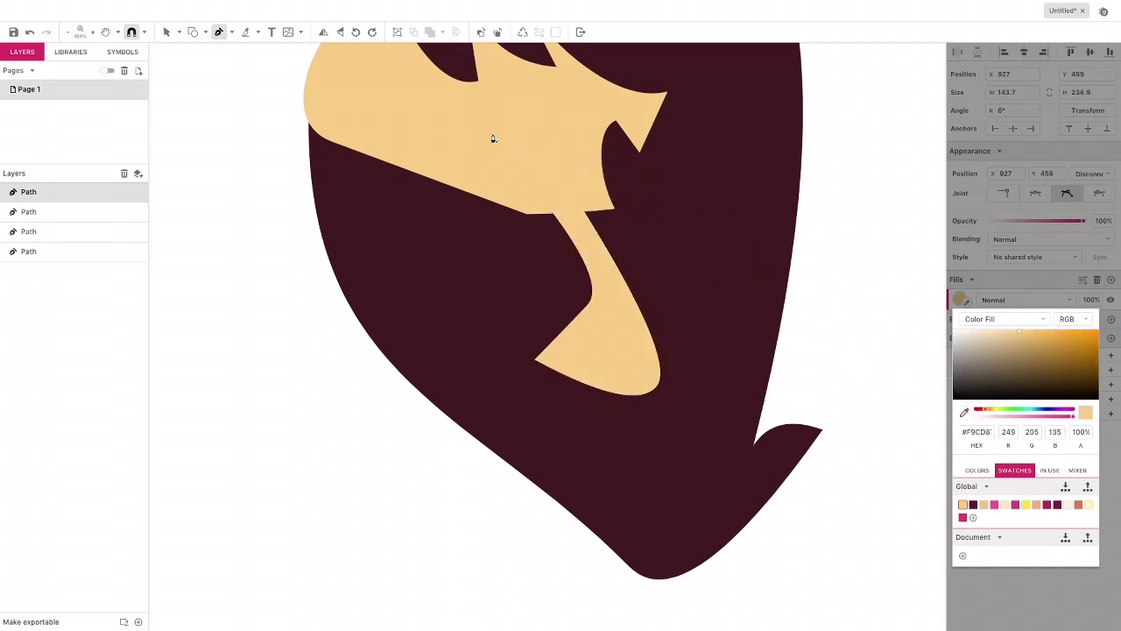
left_click(167, 31)
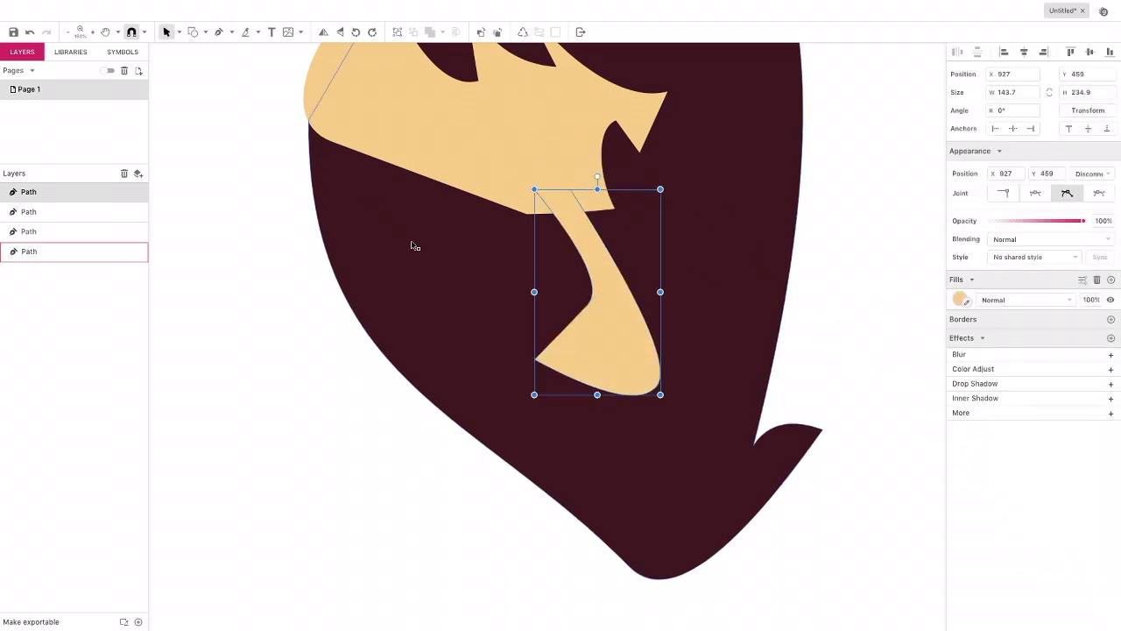
scroll(473, 271, "up", 2)
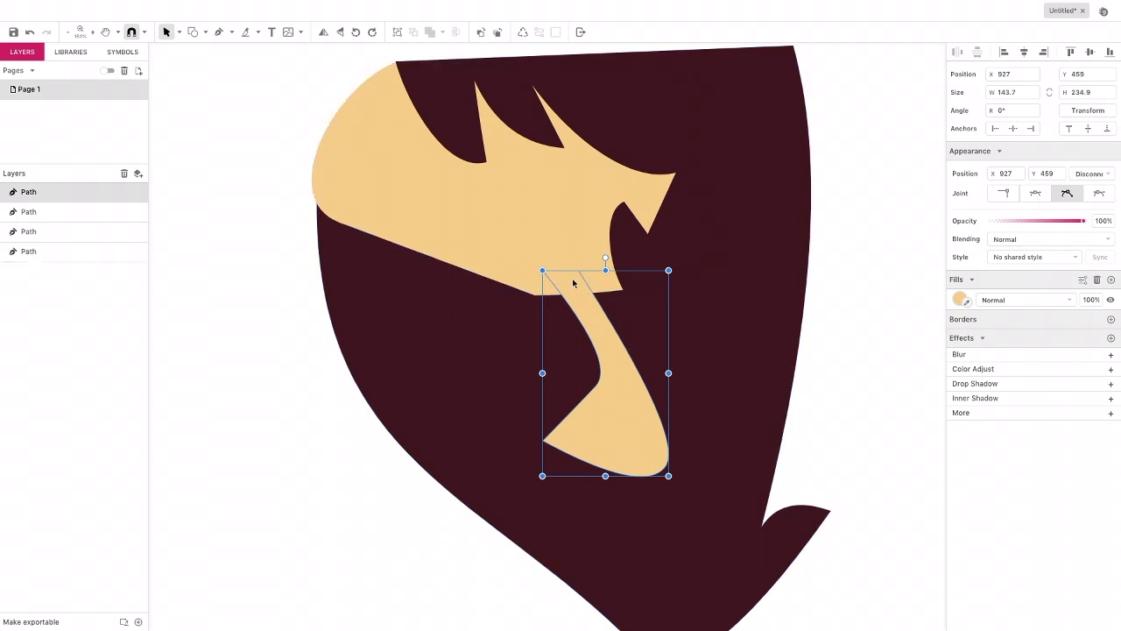
scroll(519, 242, "down", 3)
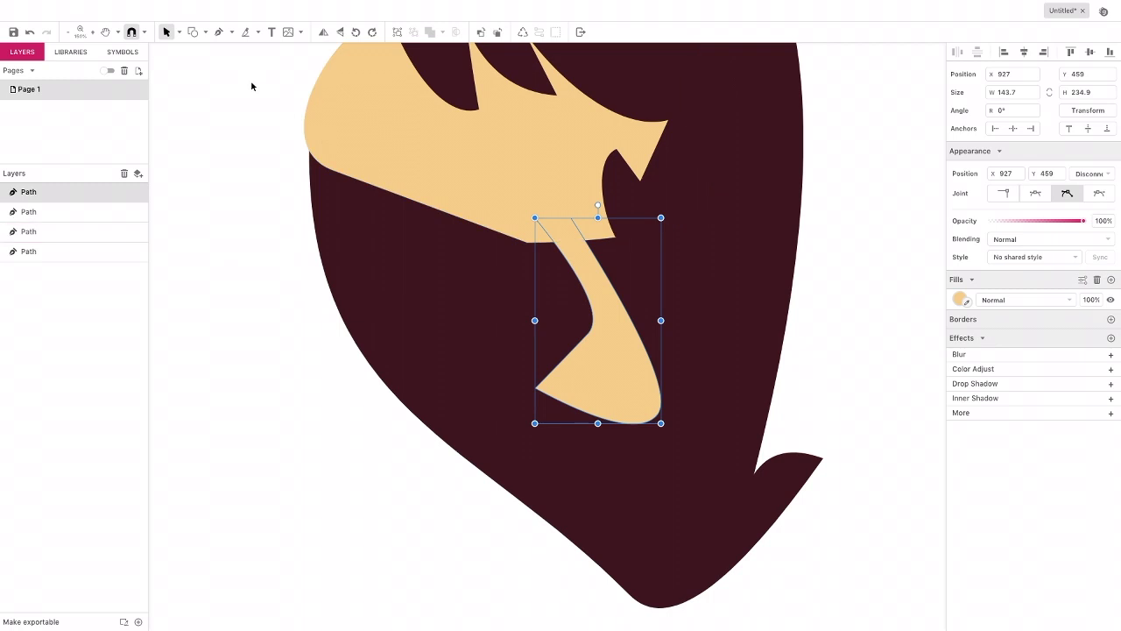
left_click(180, 33)
left_click(244, 146)
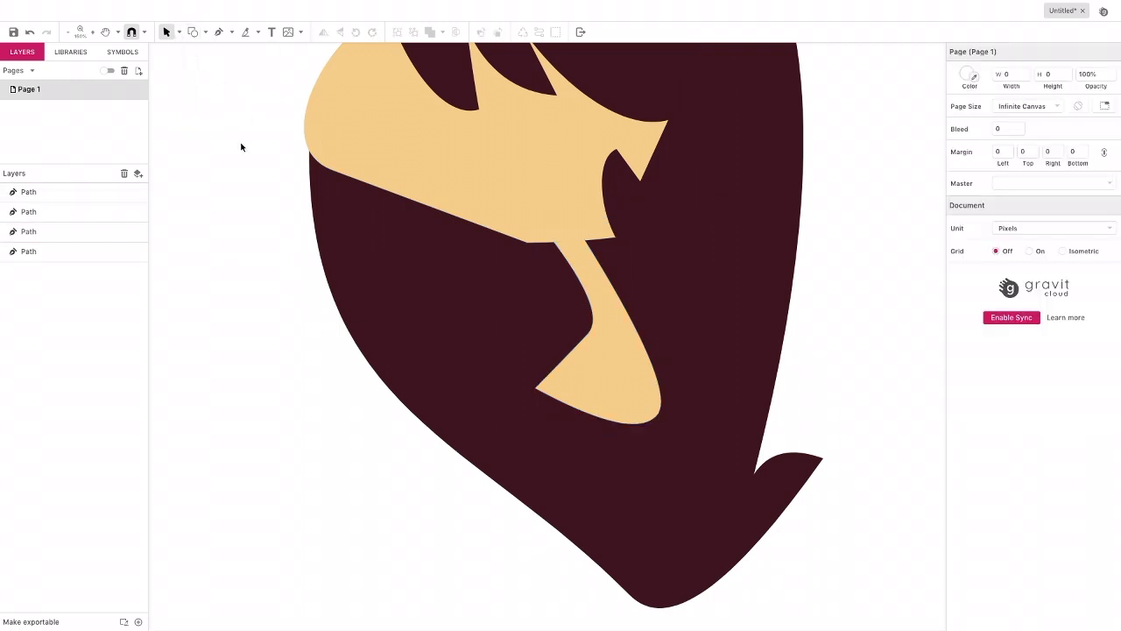
Step: Draw a closed clothing path with the Pen around the neck's base, about 328 by 297 px, with a curved edge below the pointed shoulder
scroll(252, 148, "down", 5)
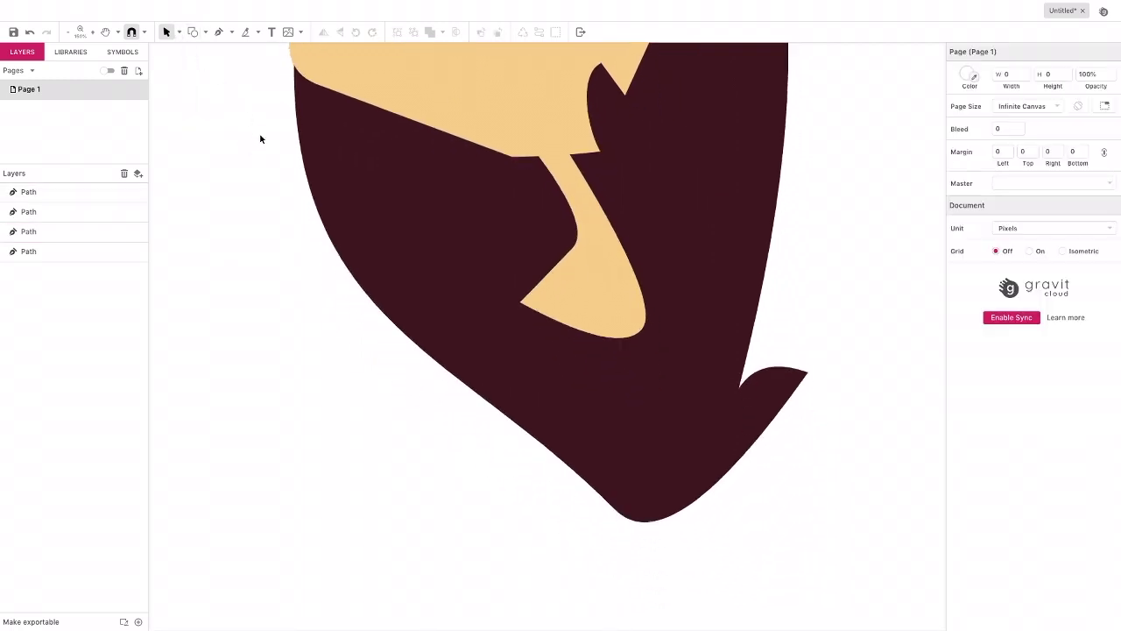
left_click(219, 32)
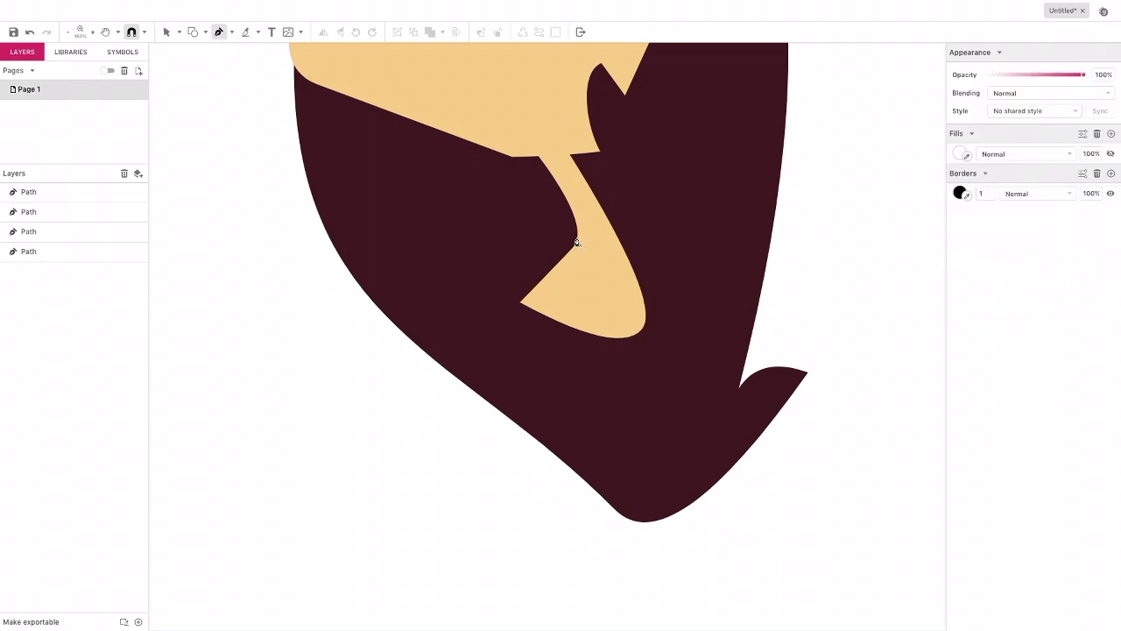
left_click(575, 238)
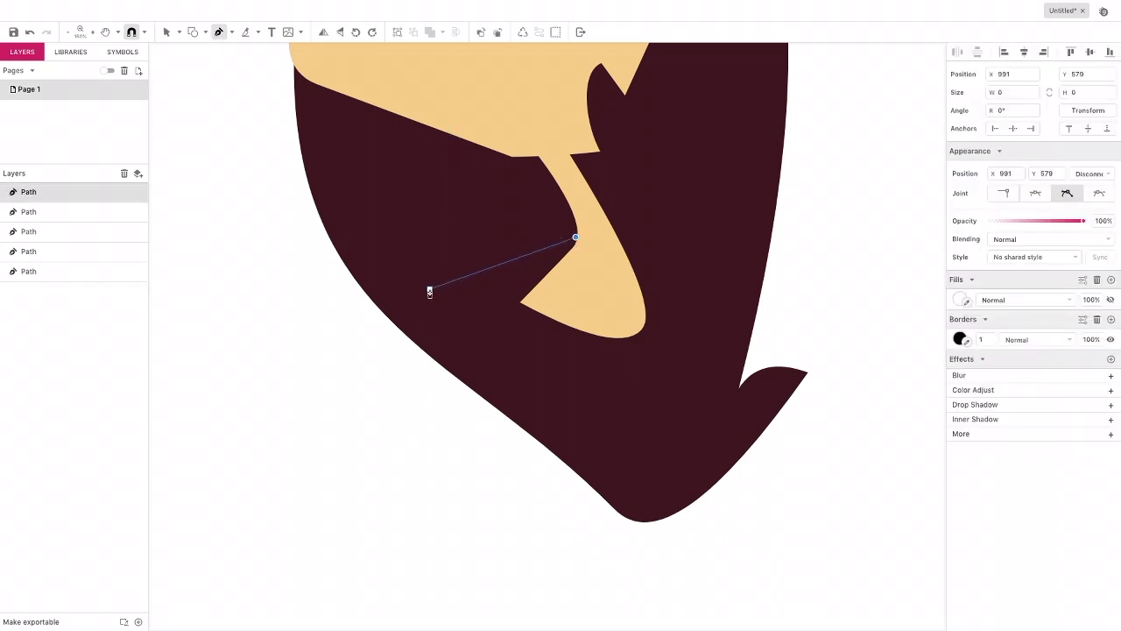
left_click(422, 291)
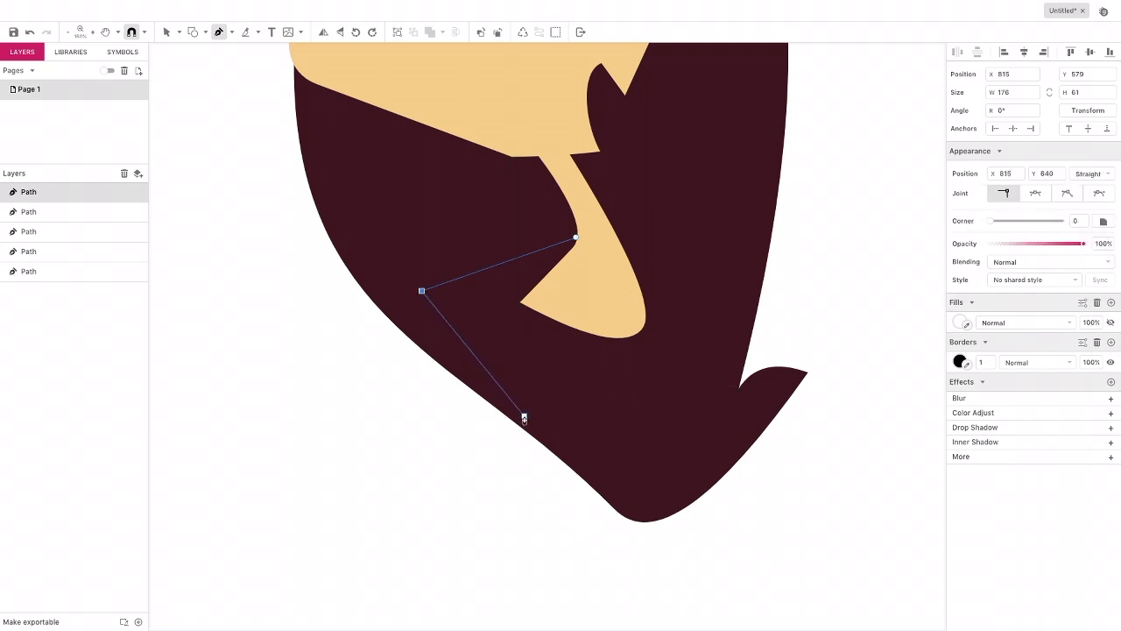
left_click_drag(509, 407, 489, 429)
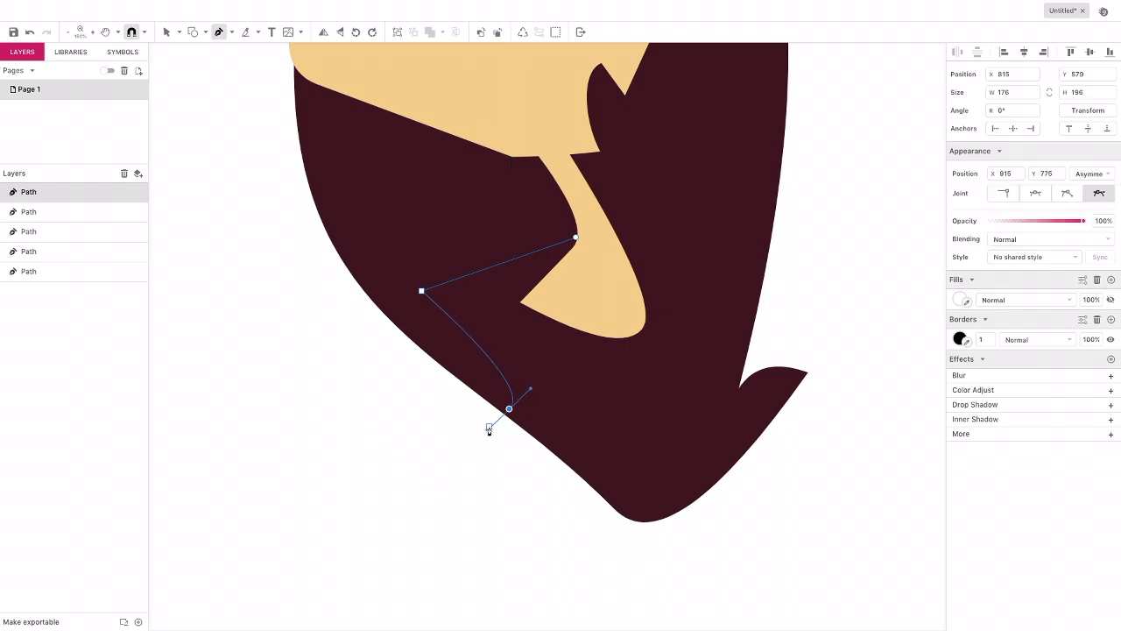
left_click(486, 430)
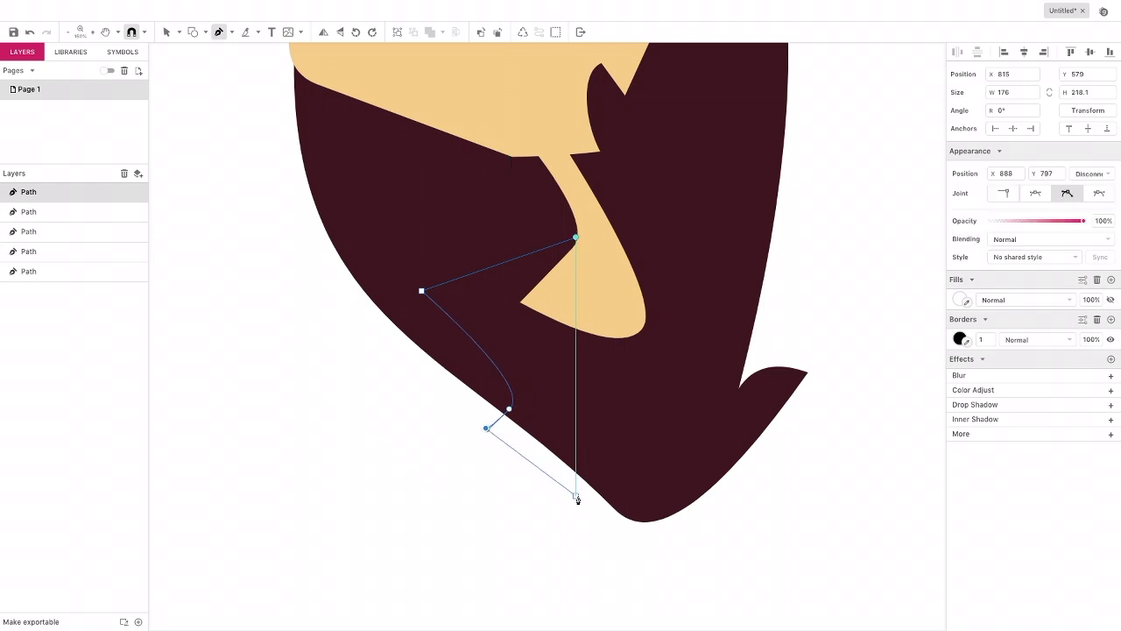
left_click(577, 498)
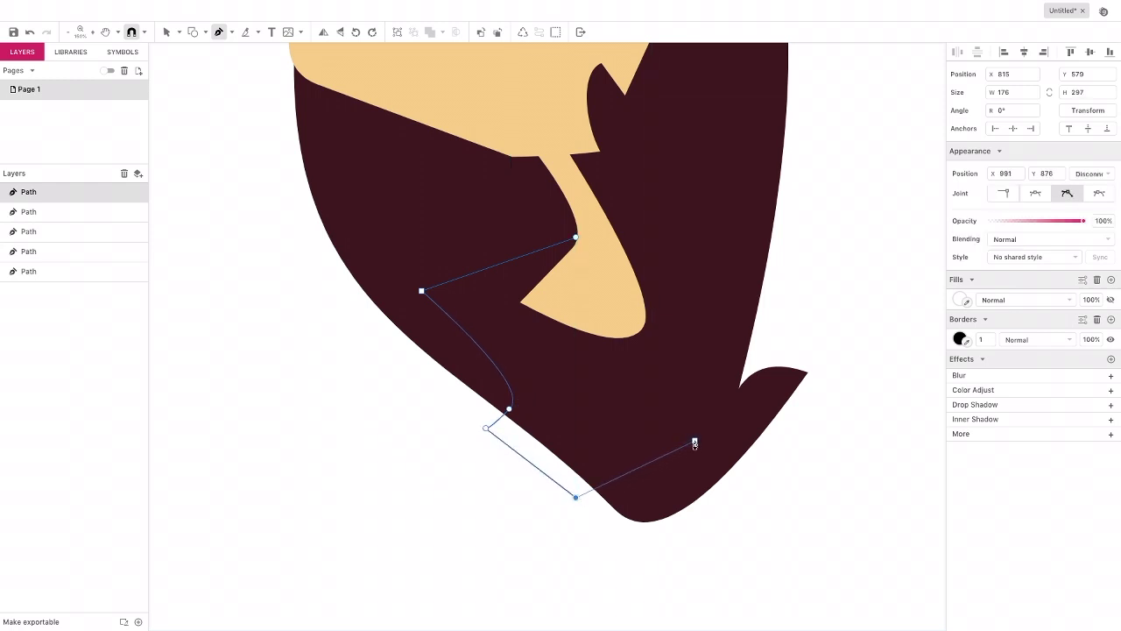
left_click(670, 442)
left_click(709, 253)
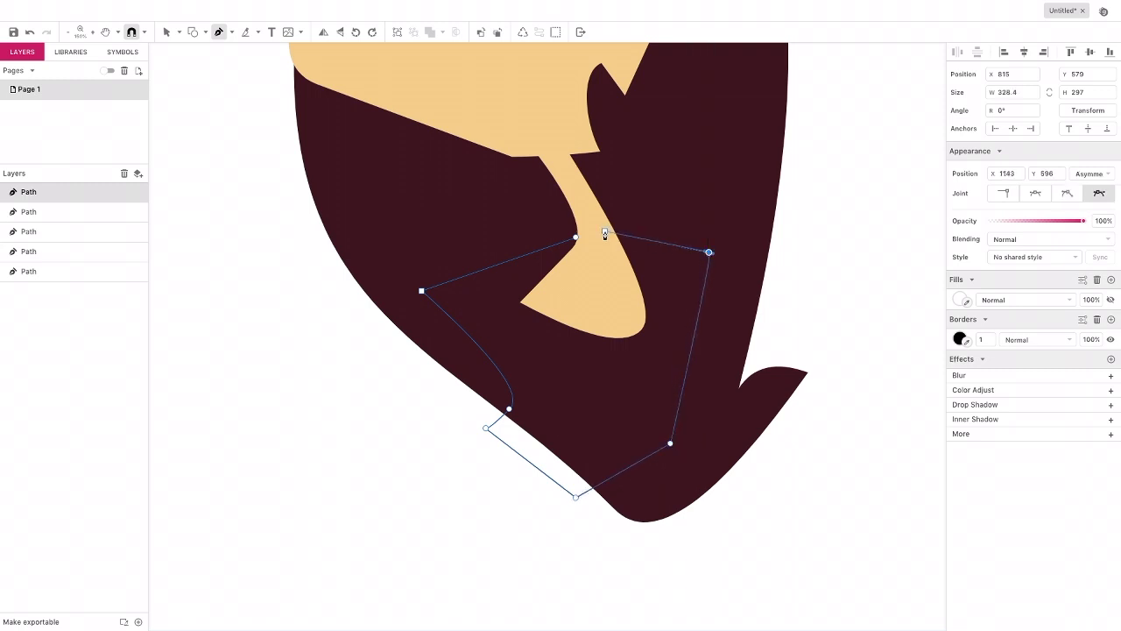
left_click(578, 238)
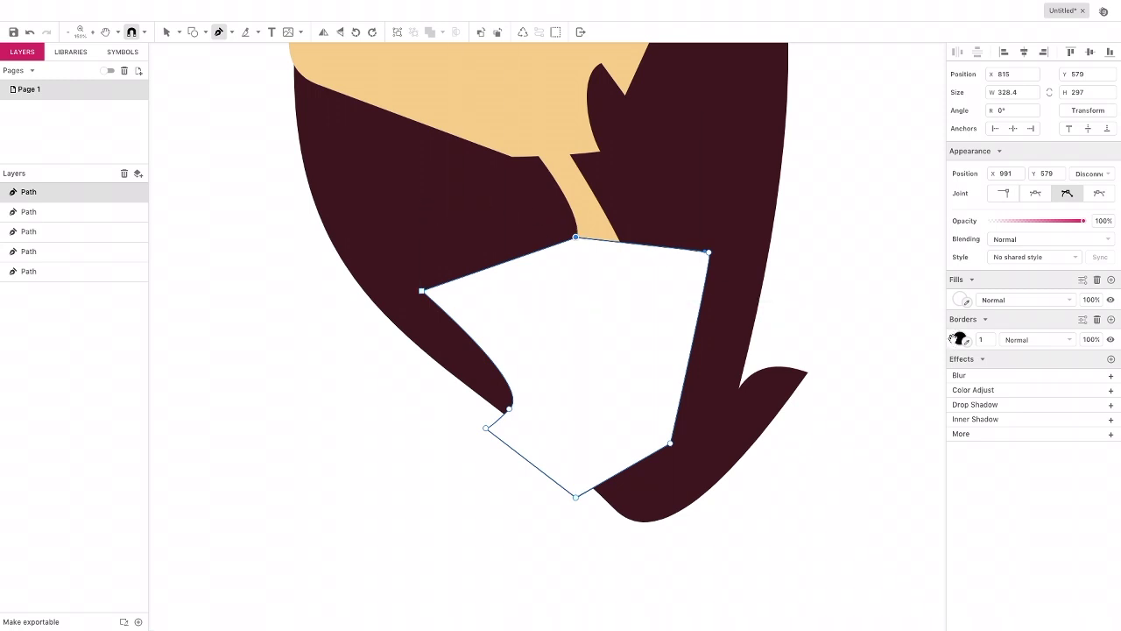
Step: Remove the clothing path's border and give it a magenta-pink colour fill
left_click(1096, 320)
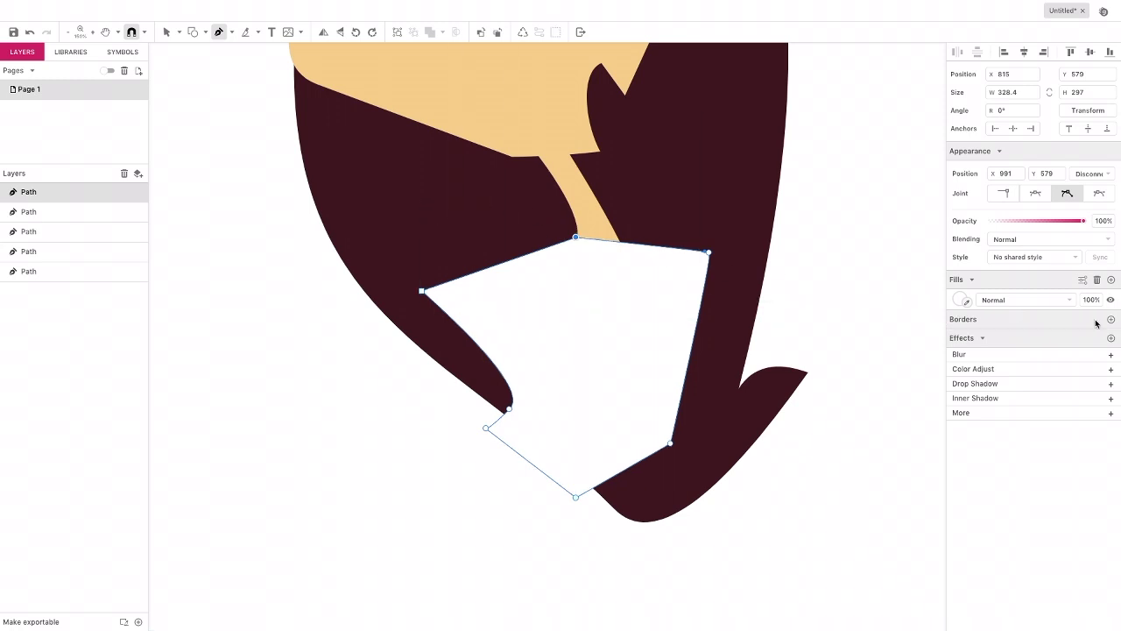
left_click(960, 299)
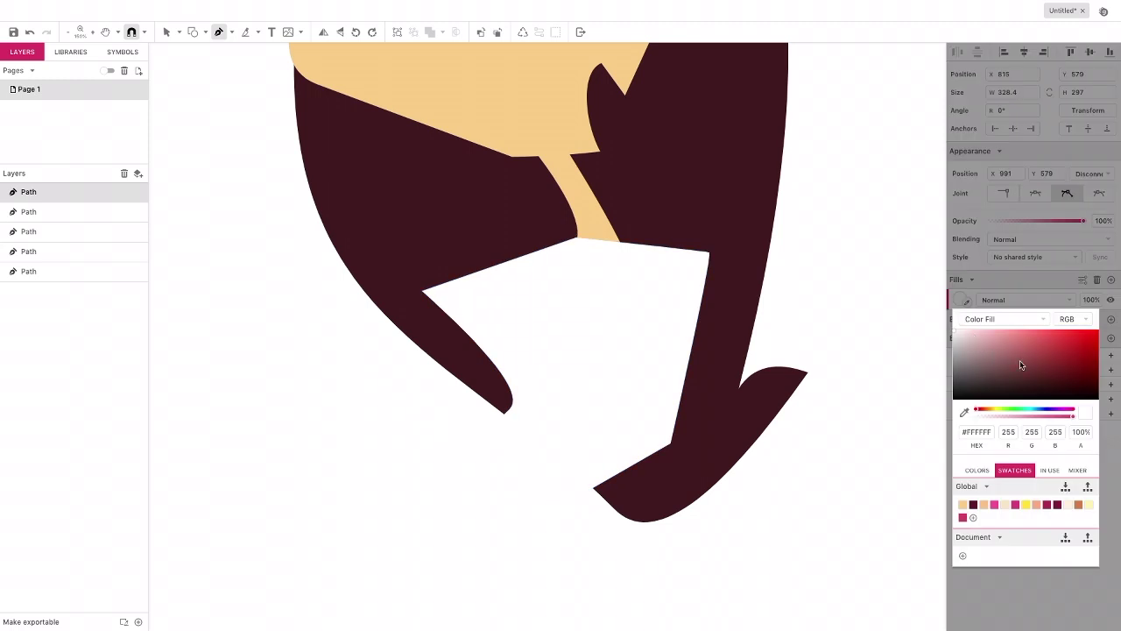
left_click_drag(1063, 376, 1068, 341)
Step: Send the pink clothing shape backward behind the neck and deselect it
left_click(498, 33)
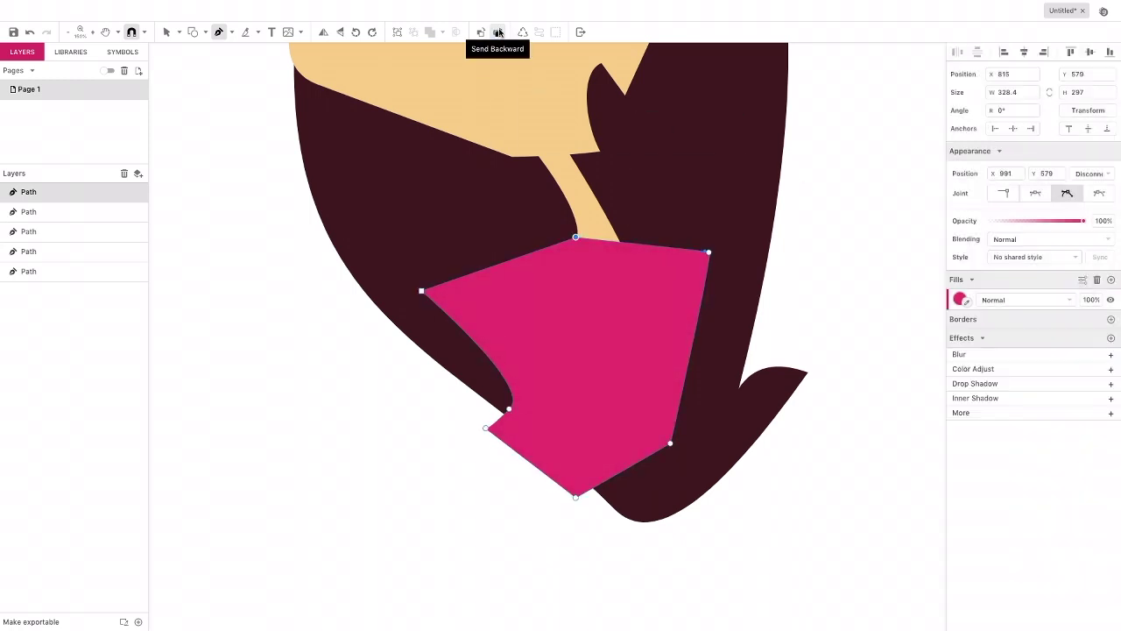
left_click(498, 33)
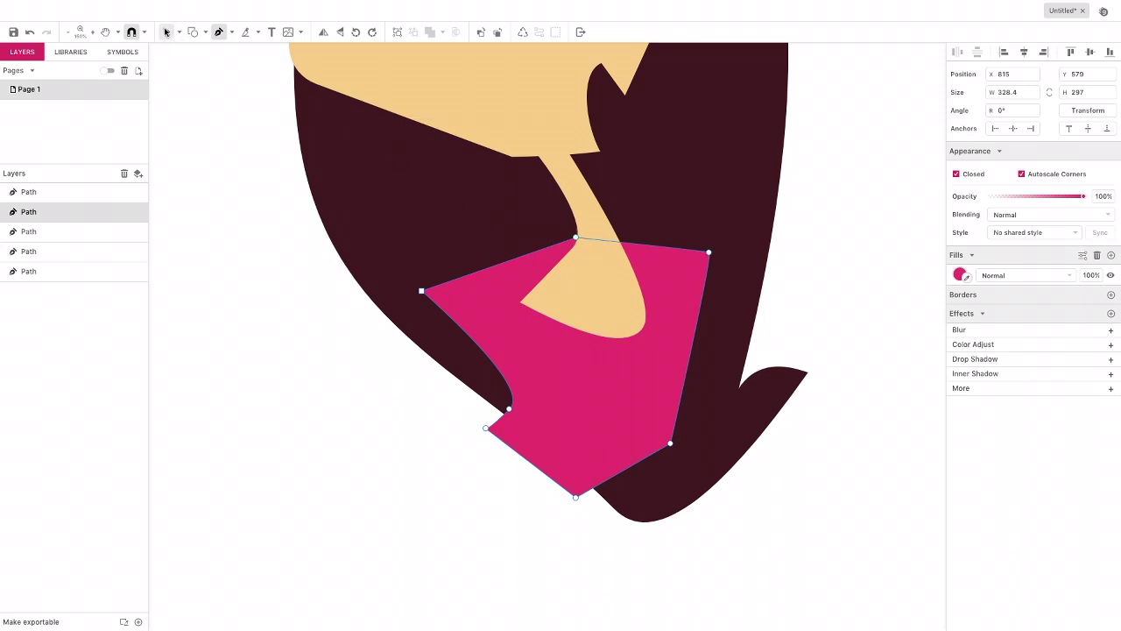
left_click(166, 32)
left_click(212, 54)
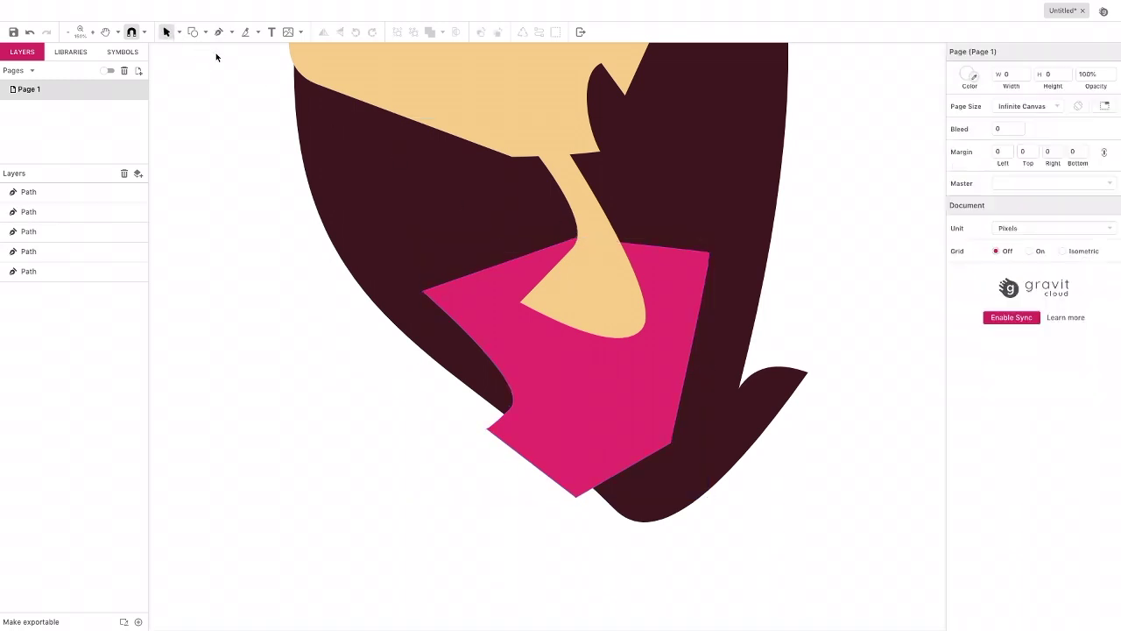
Step: Use Subselect to move the pointed tip of the neck's base outward to X 888, Y 640
left_click(219, 32)
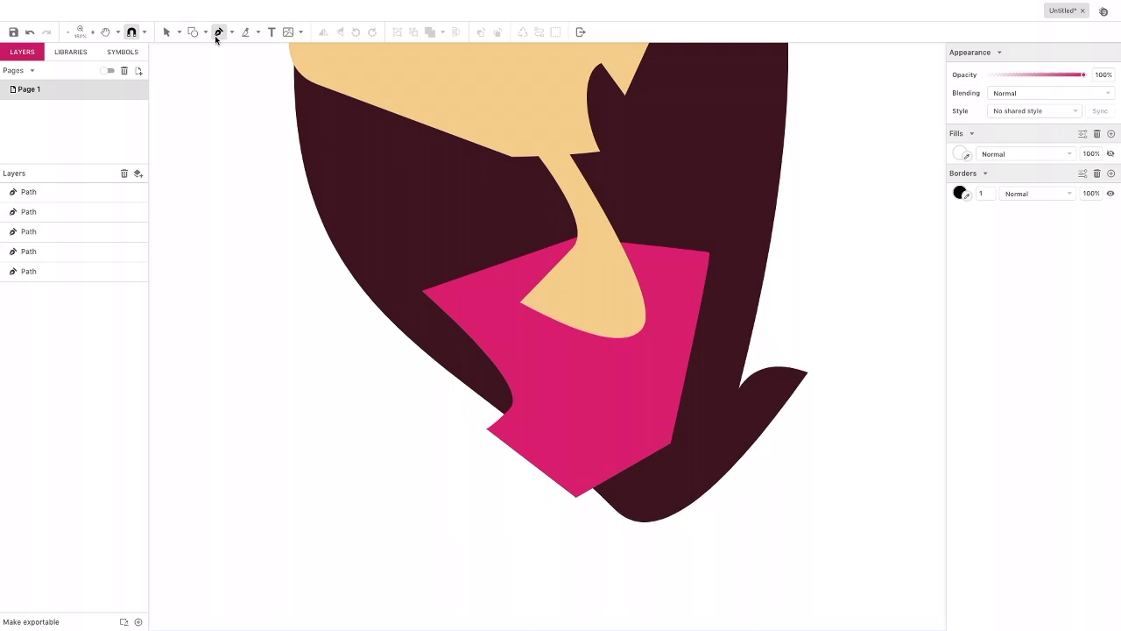
left_click(179, 32)
left_click(193, 64)
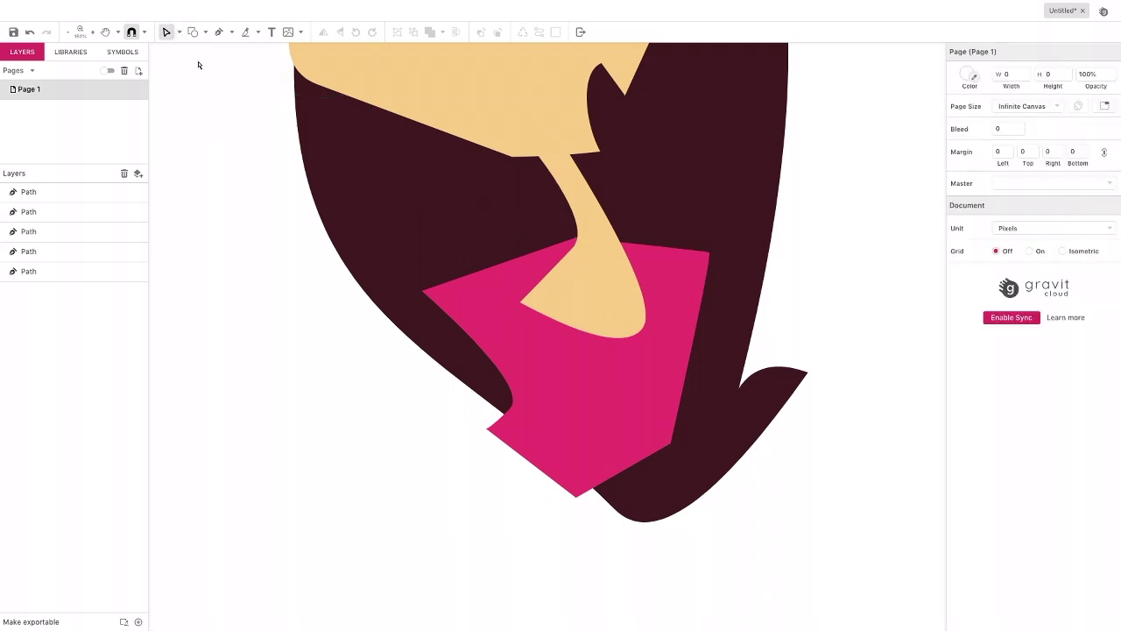
left_click(565, 286)
left_click(529, 303)
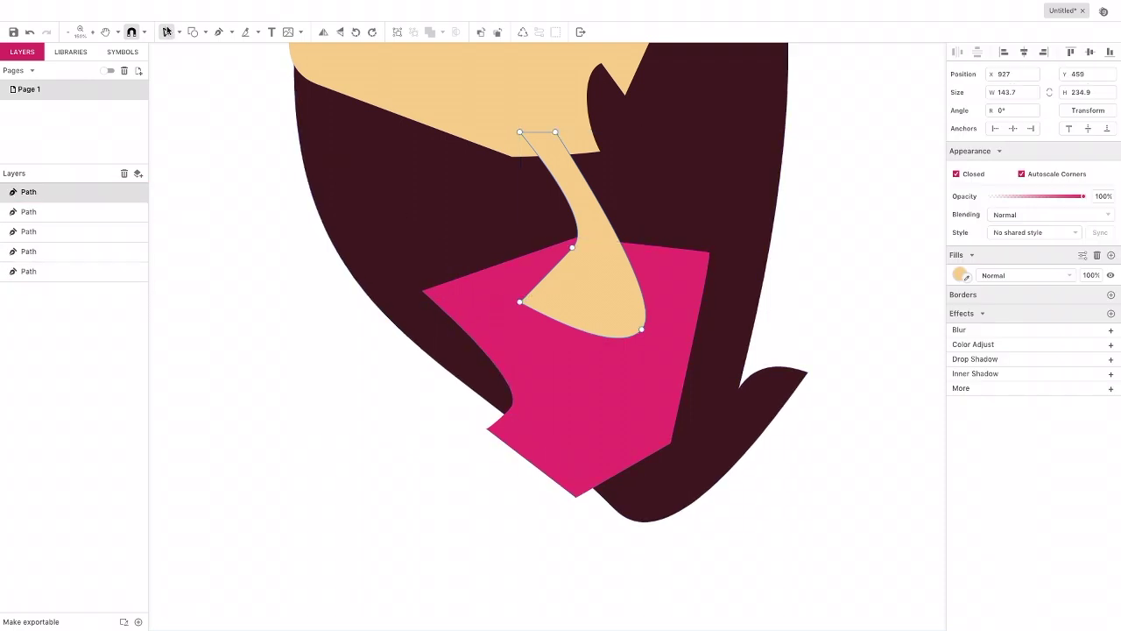
left_click(166, 32)
left_click_drag(520, 301, 487, 291)
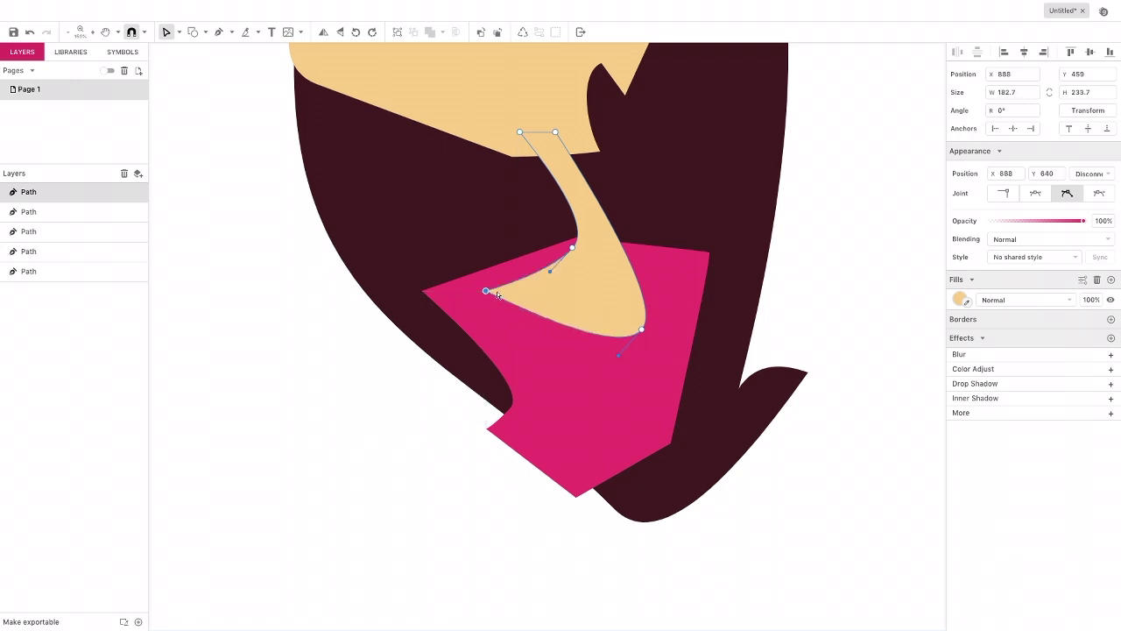
Step: Bend the neck shape's lower edge into a deep rounded neckline and bow its long outer side slightly outward
left_click_drag(587, 333, 585, 355)
left_click_drag(629, 276, 640, 271)
left_click_drag(624, 366, 505, 353)
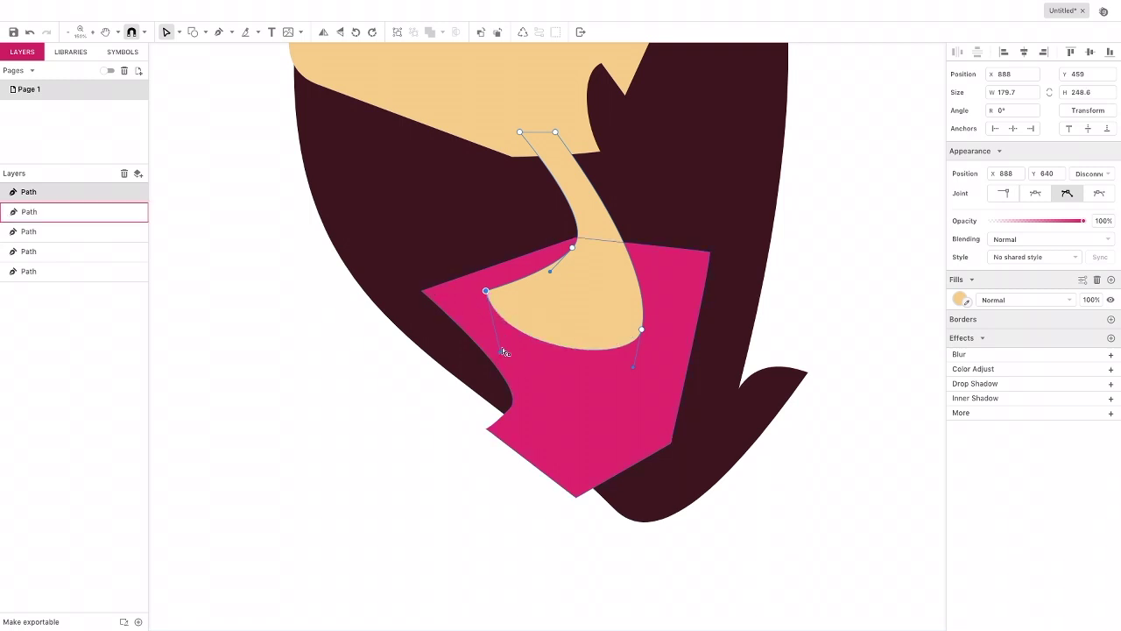
Step: Adjust the handles of the neck point at X 987, Y 591 to straighten the shoulder line, and deselect the neck shape
mouse_move(487, 292)
left_mouse_down()
mouse_move(426, 290)
mouse_move(493, 300)
mouse_move(427, 290)
mouse_move(486, 291)
left_mouse_up()
left_click(568, 277)
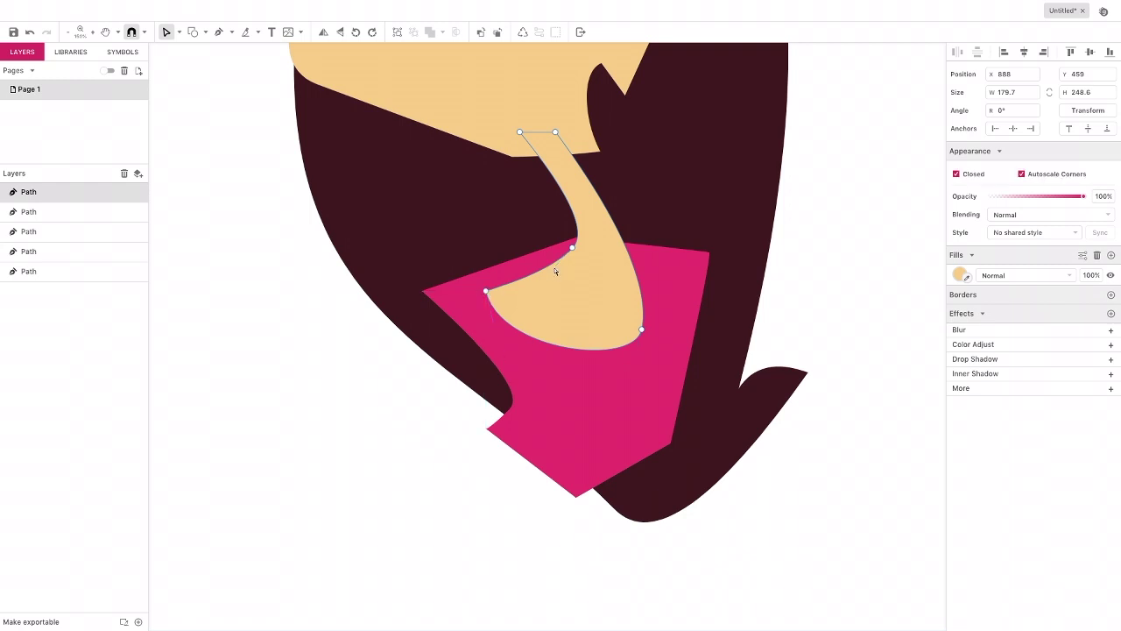
left_click(574, 249)
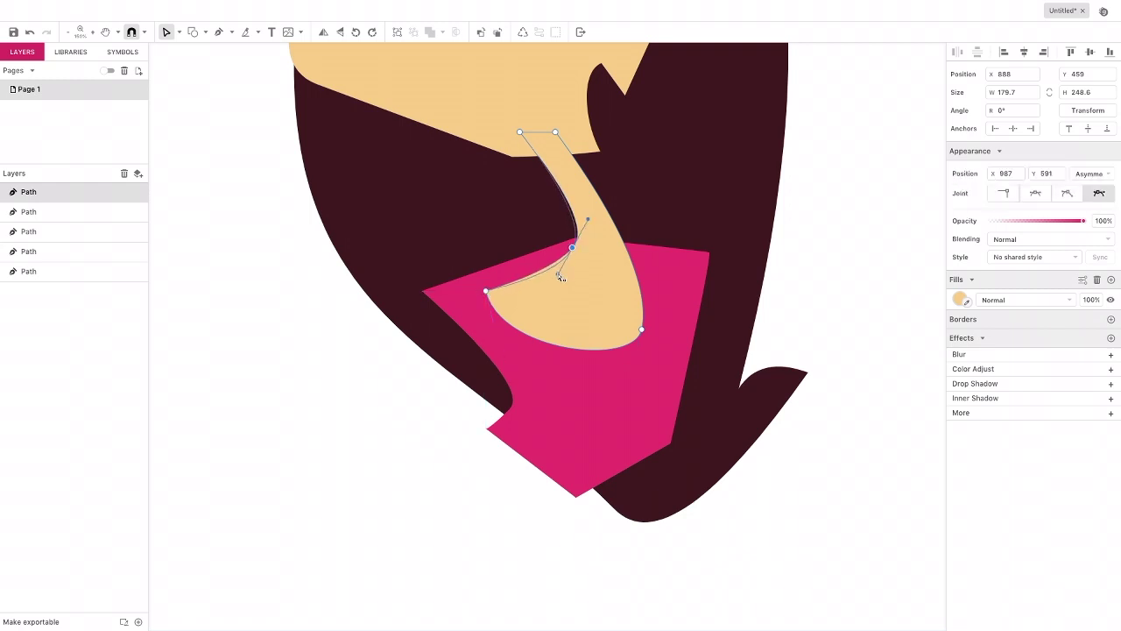
left_click_drag(553, 270, 557, 270)
left_click_drag(593, 222, 576, 221)
left_click_drag(568, 273, 554, 261)
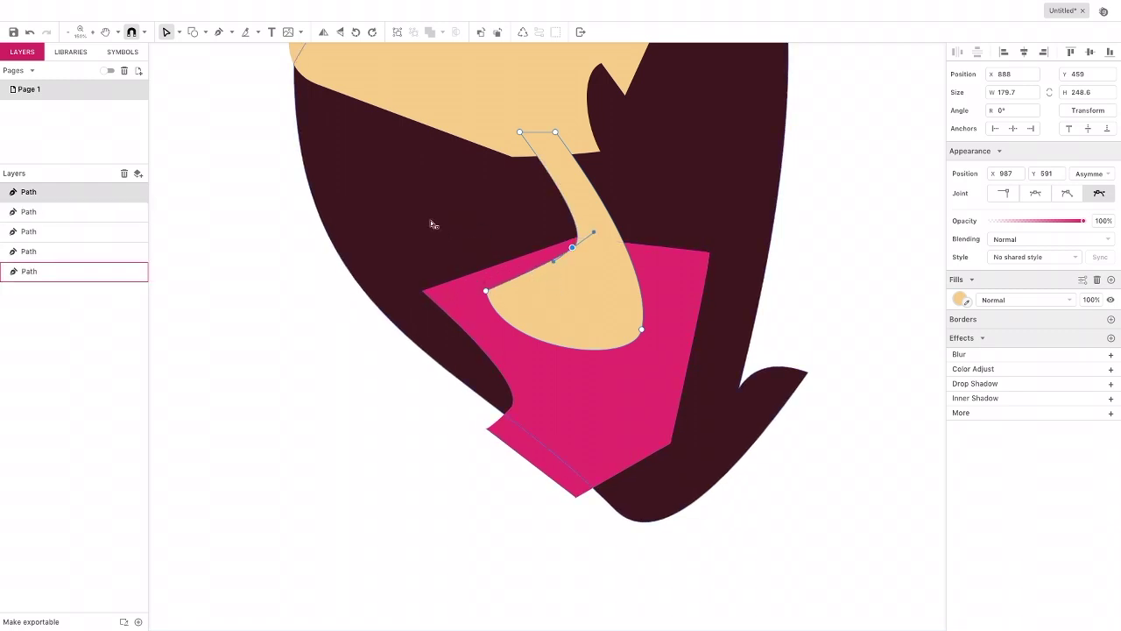
scroll(359, 171, "down", 5)
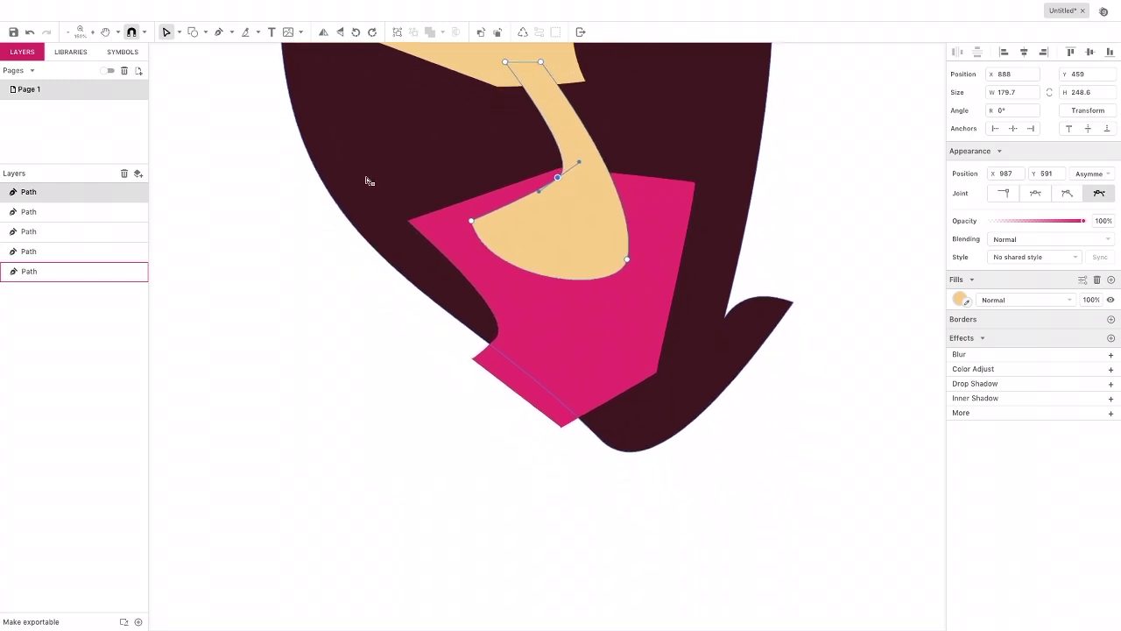
scroll(366, 179, "up", 5)
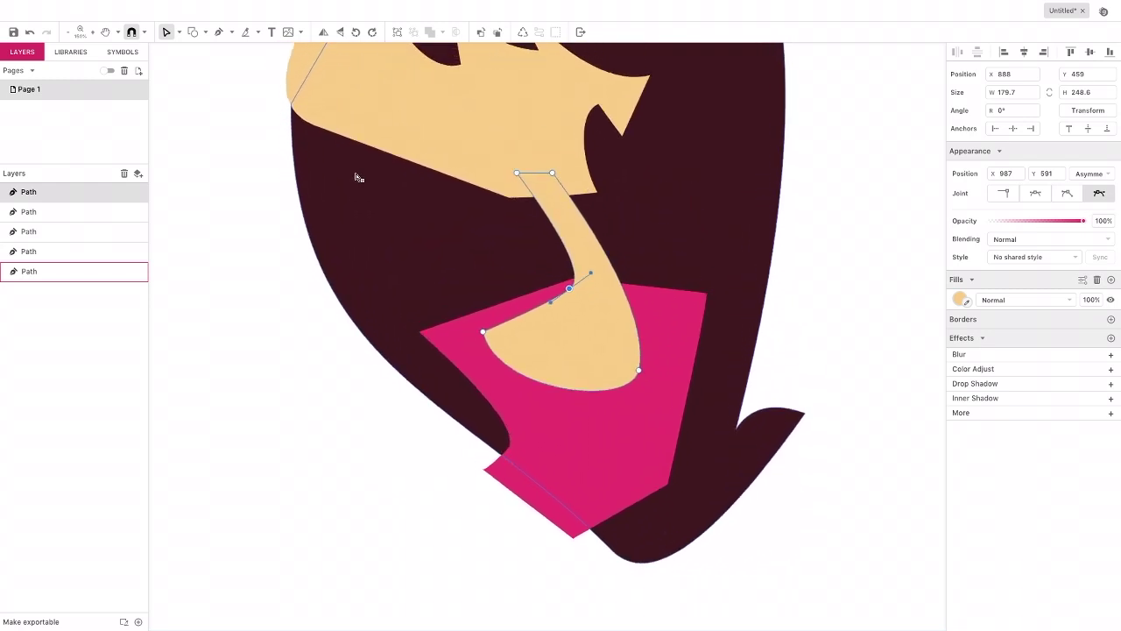
scroll(369, 188, "down", 2)
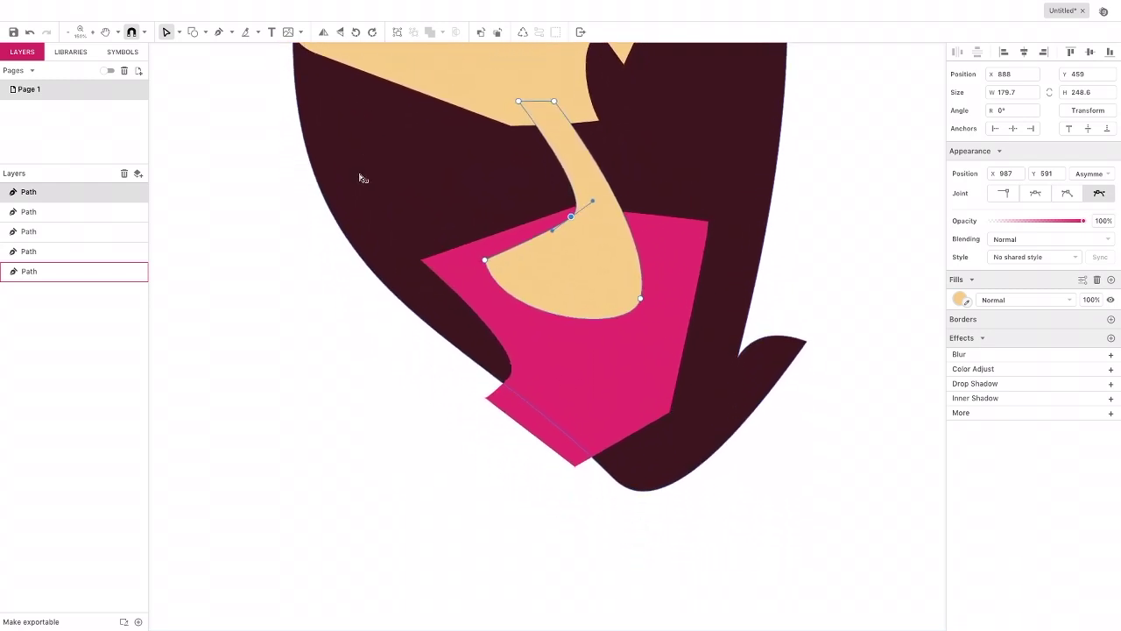
left_click(179, 34)
left_click(203, 70)
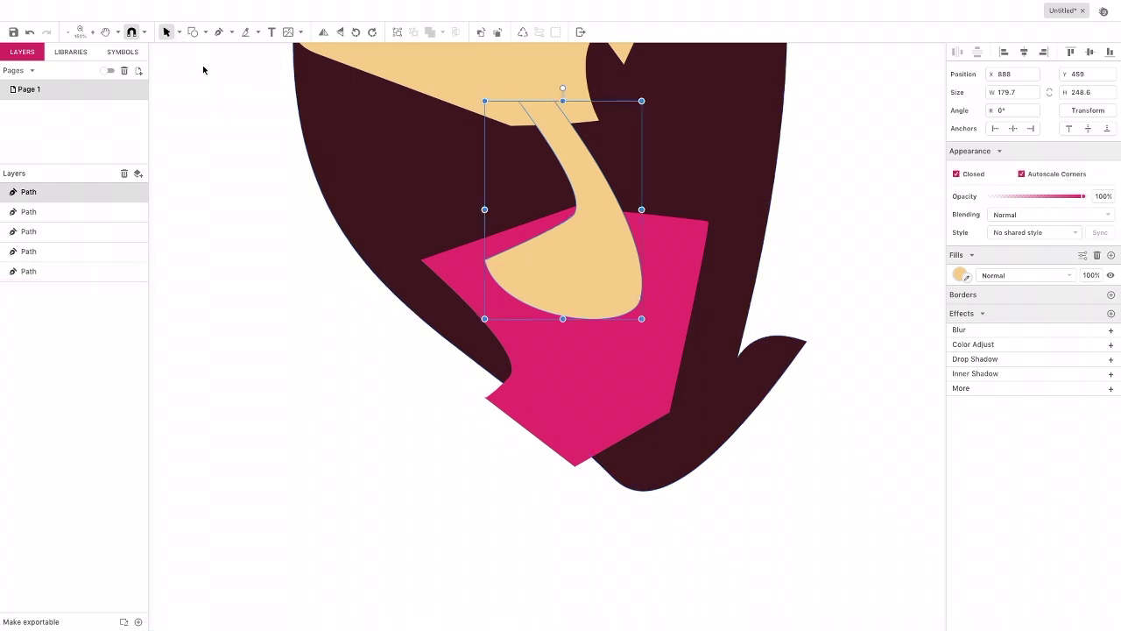
left_click(233, 117)
Step: Draw a closed five-point Pen path about 351 × 197 px around the pink clothing's base, starting at X 888, Y 797, with a rounded shoulder
scroll(254, 145, "down", 6)
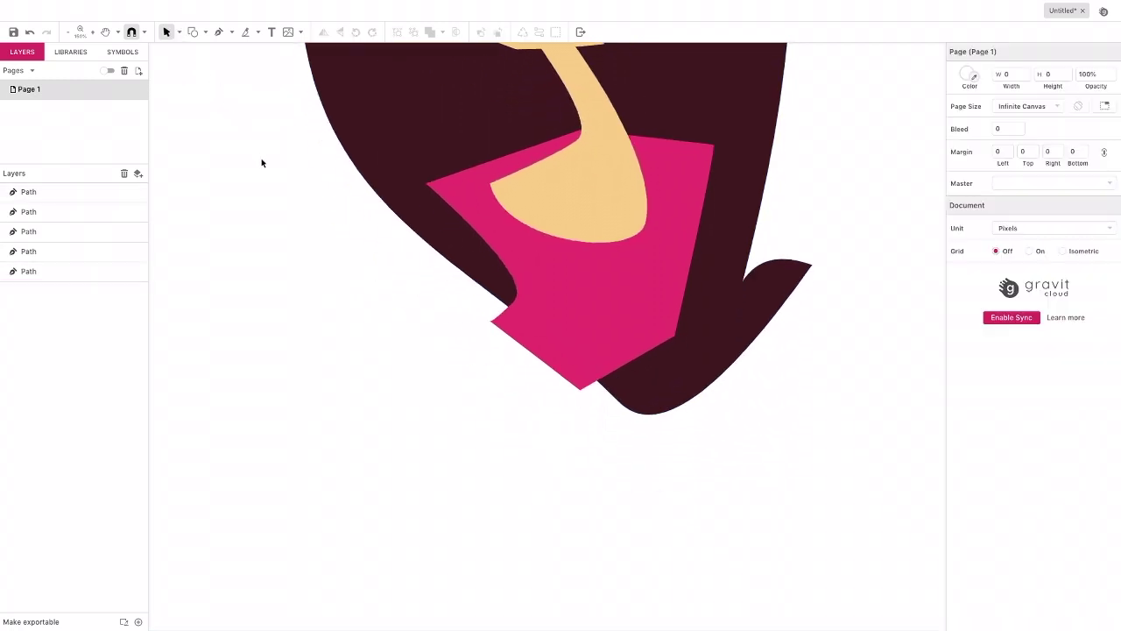
scroll(469, 271, "down", 3)
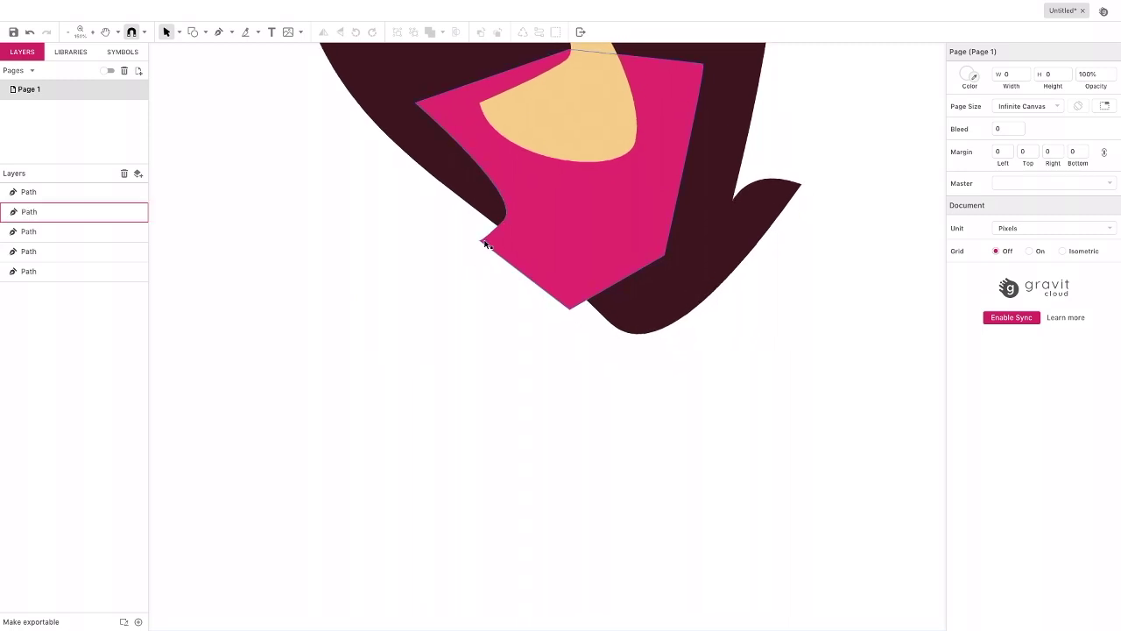
left_click(220, 32)
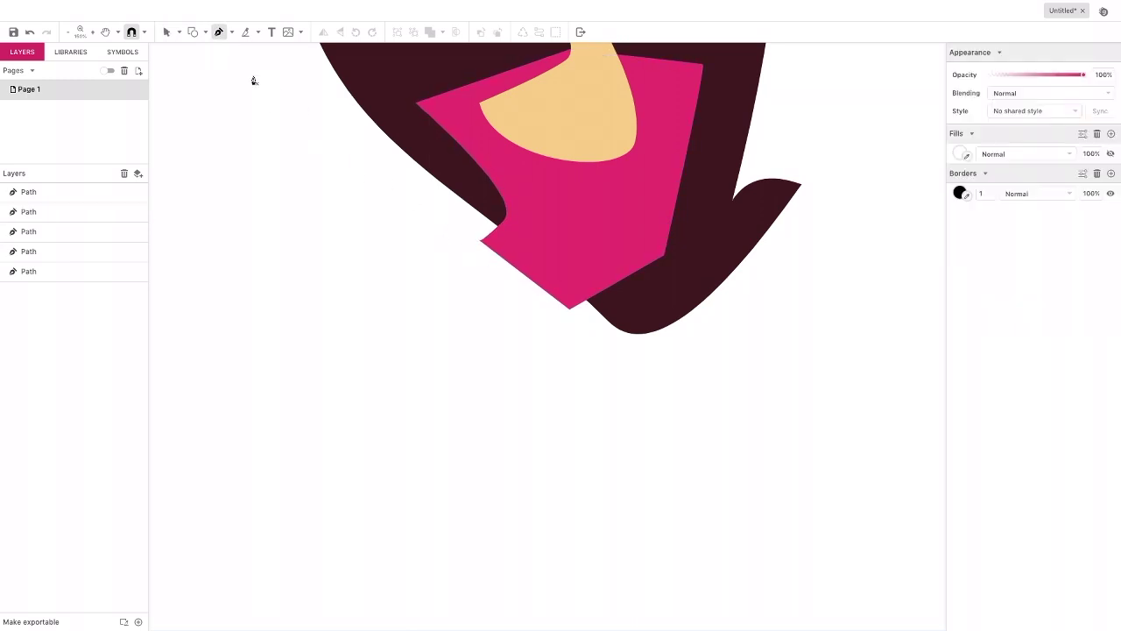
left_click(480, 241)
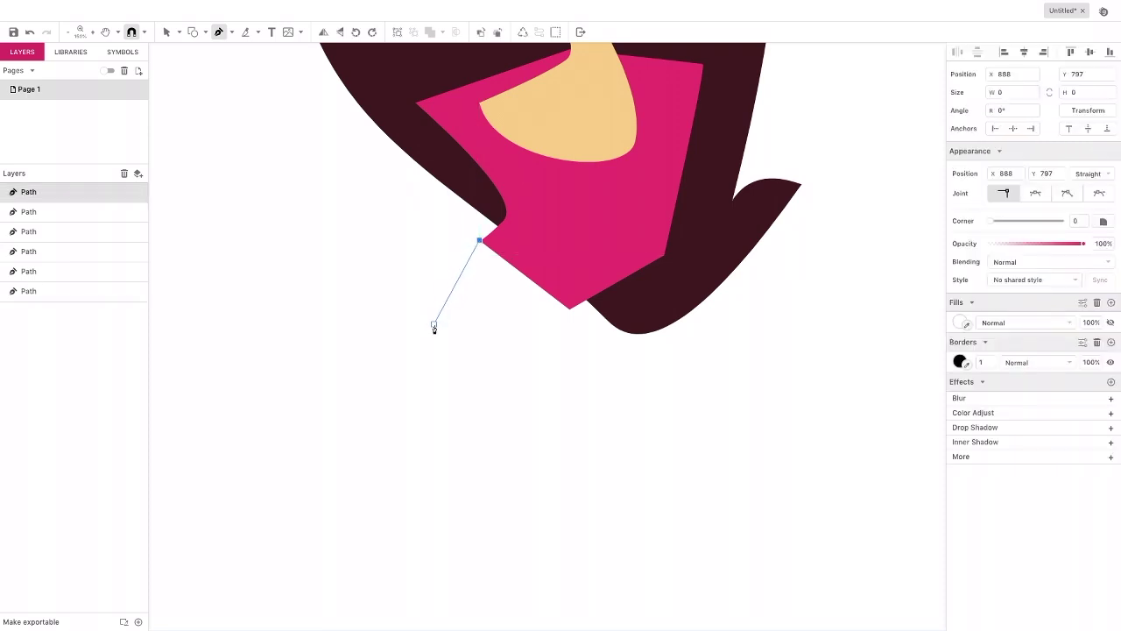
left_click_drag(436, 328, 446, 336)
left_click_drag(463, 341, 456, 354)
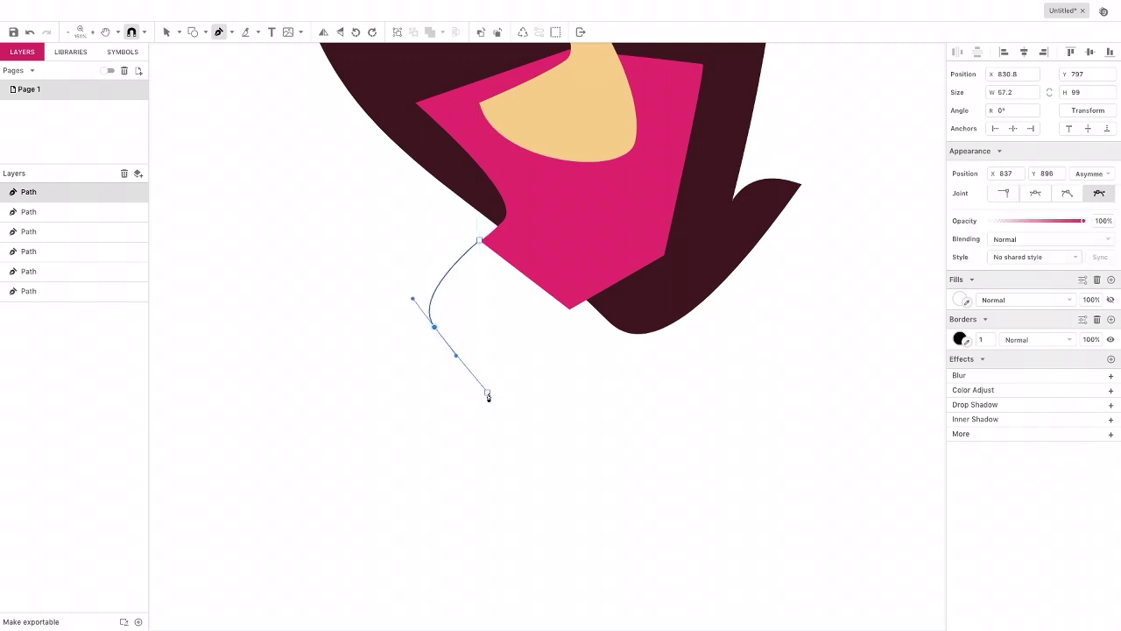
left_click(488, 393)
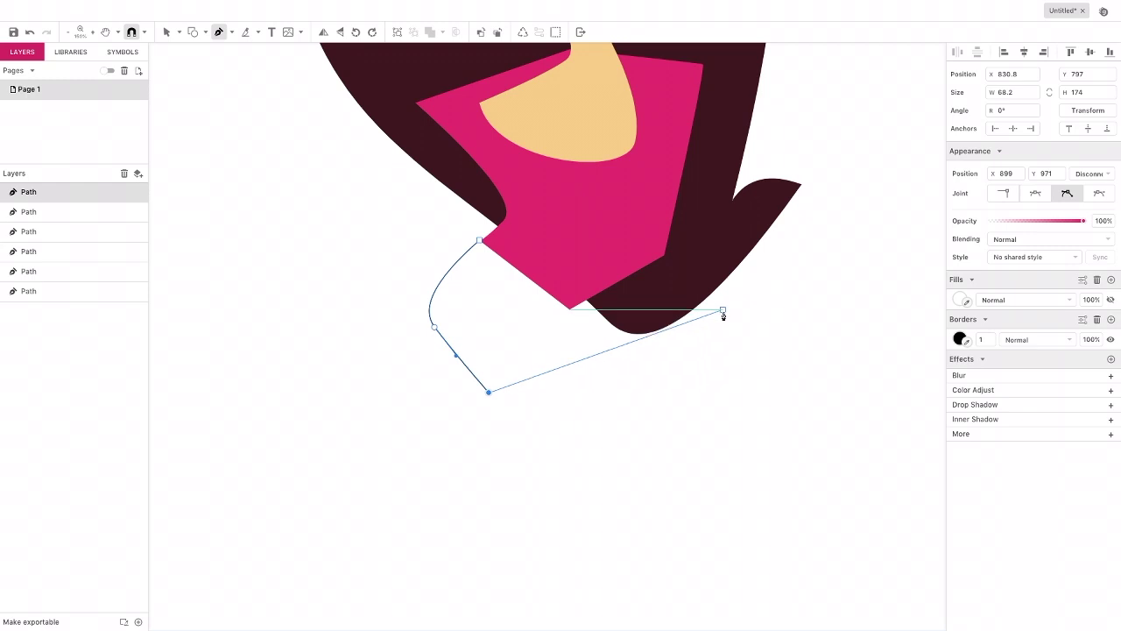
left_click(734, 303)
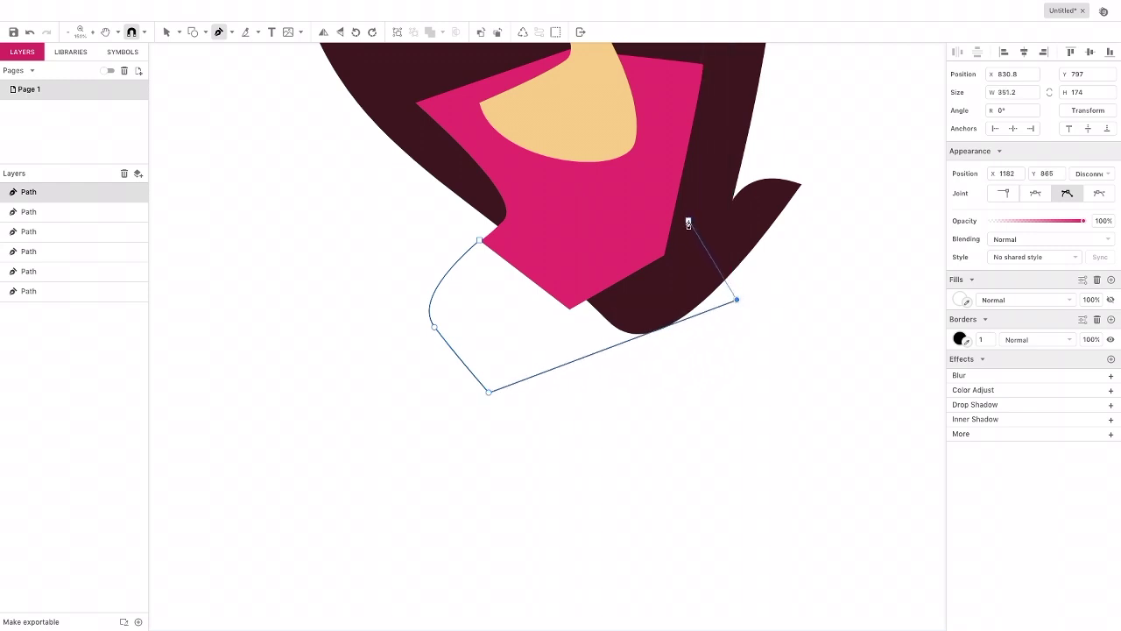
left_click_drag(687, 221, 564, 230)
left_click(480, 239)
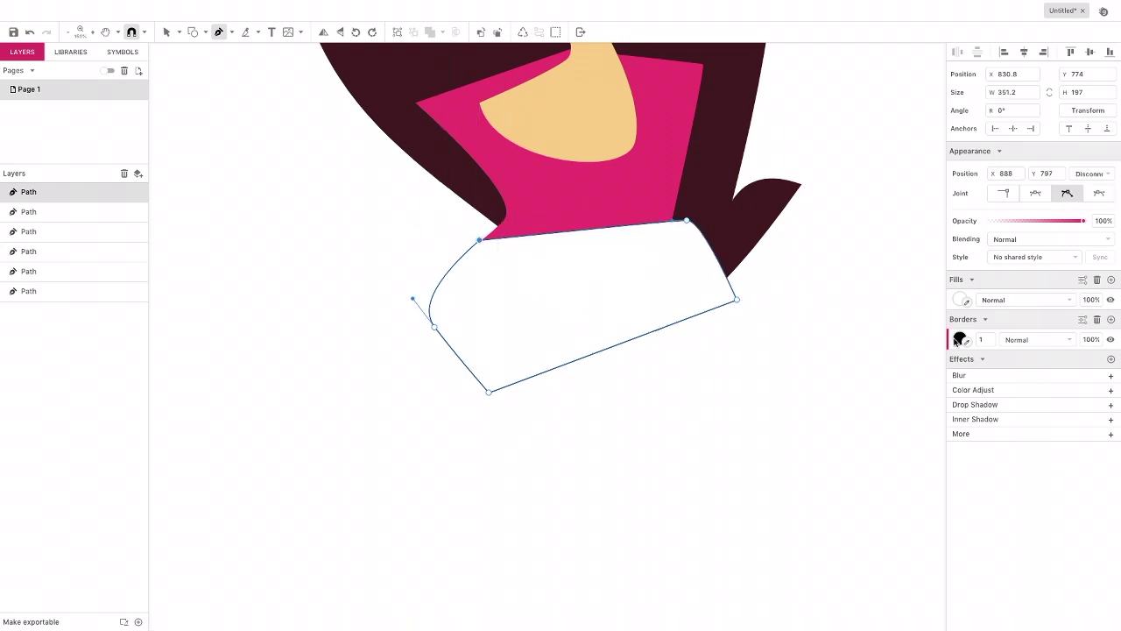
Step: Remove the new path's border and give it a dark muted plum colour fill
left_click(1098, 320)
left_click(959, 300)
left_click_drag(974, 359, 979, 373)
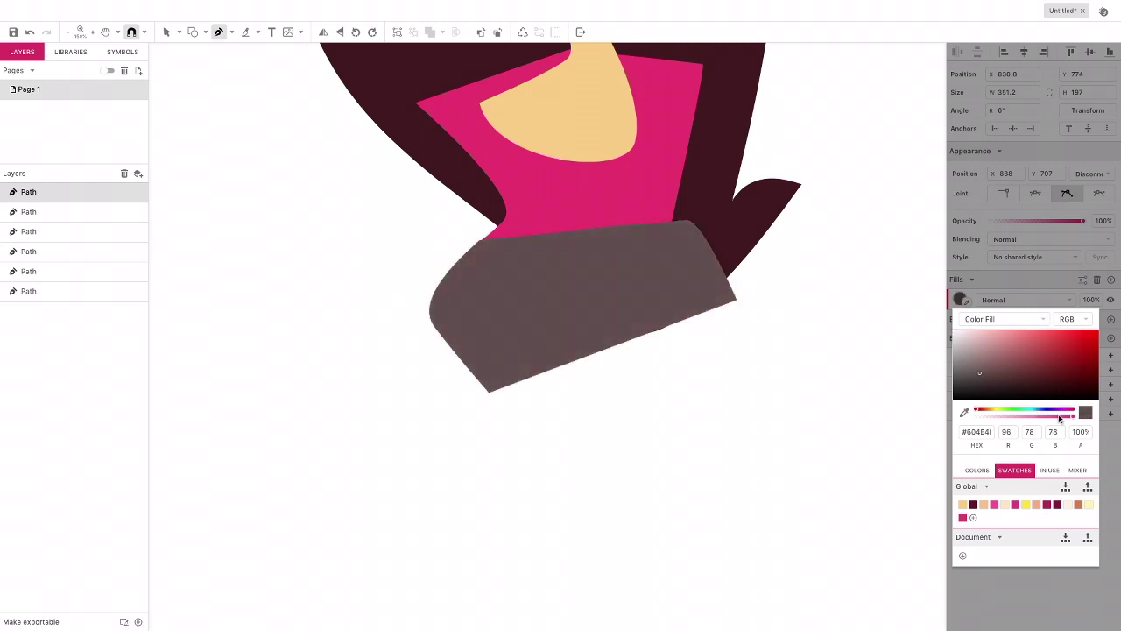
left_click_drag(1058, 410, 1053, 410)
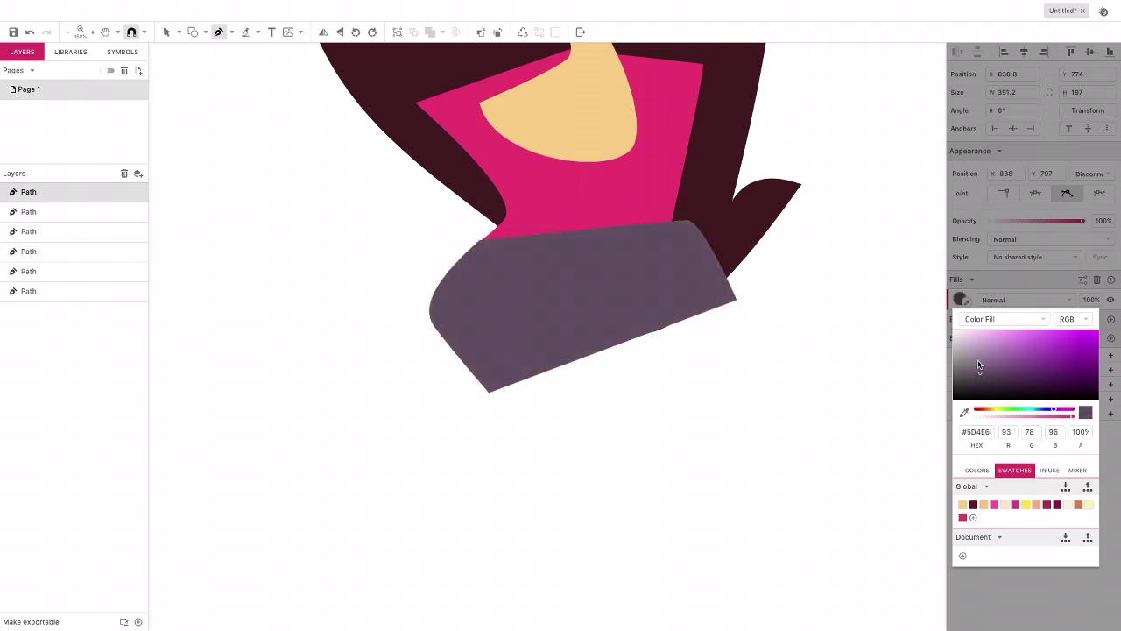
left_click_drag(987, 376, 999, 371)
left_click(1016, 410)
mouse_move(1009, 412)
left_mouse_down()
mouse_move(996, 411)
mouse_move(1069, 412)
left_mouse_up()
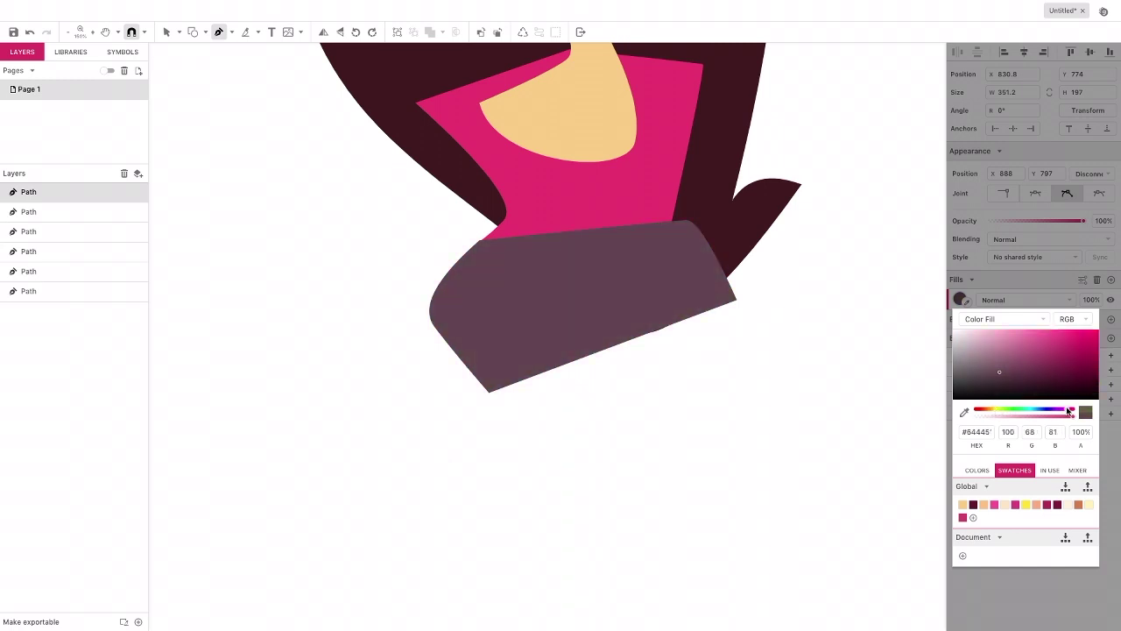
Step: Send the plum shape backward behind the pink clothing, change its fill to slate blue-violet (RGB 73, 68, 100), and deselect it
left_click(499, 33)
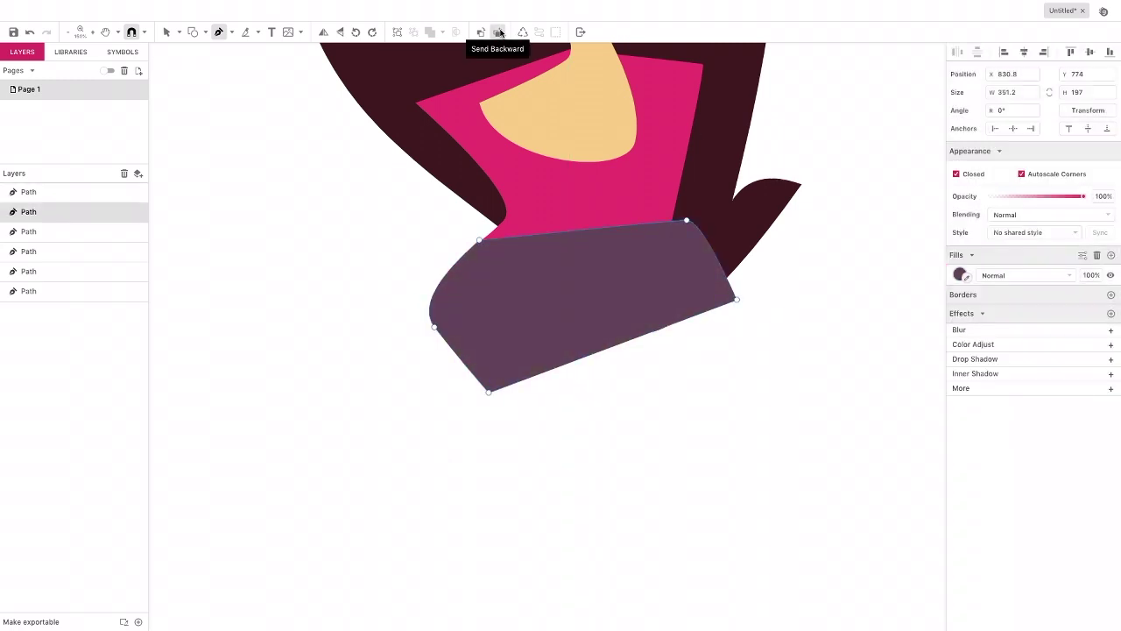
left_click(499, 32)
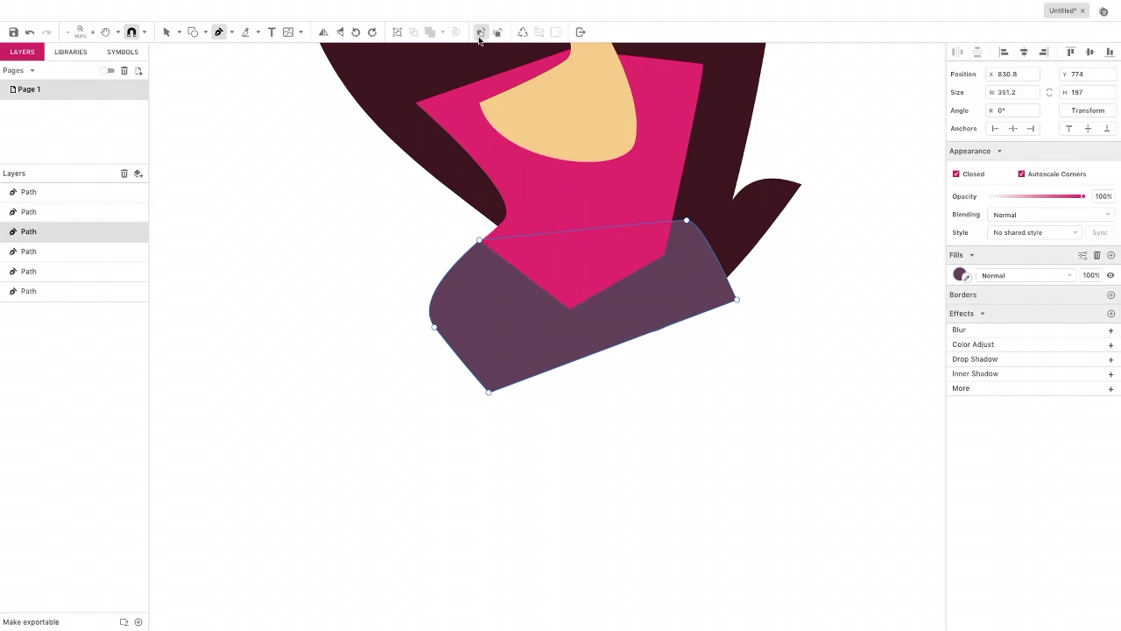
left_click(960, 274)
left_click_drag(1048, 385, 1044, 383)
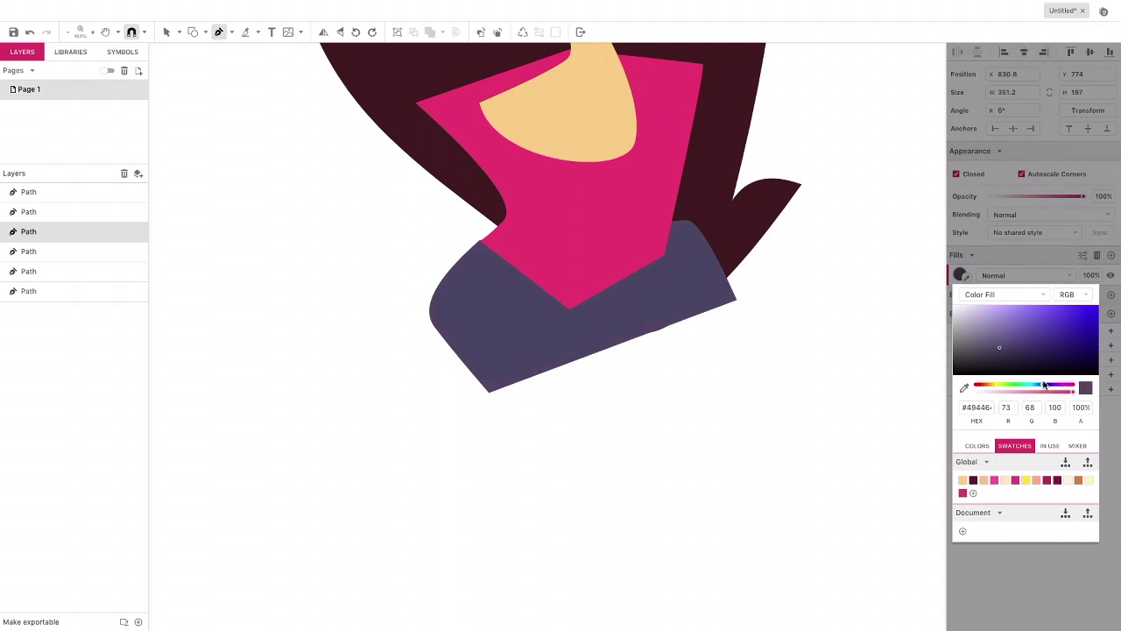
left_click(166, 32)
left_click(291, 150)
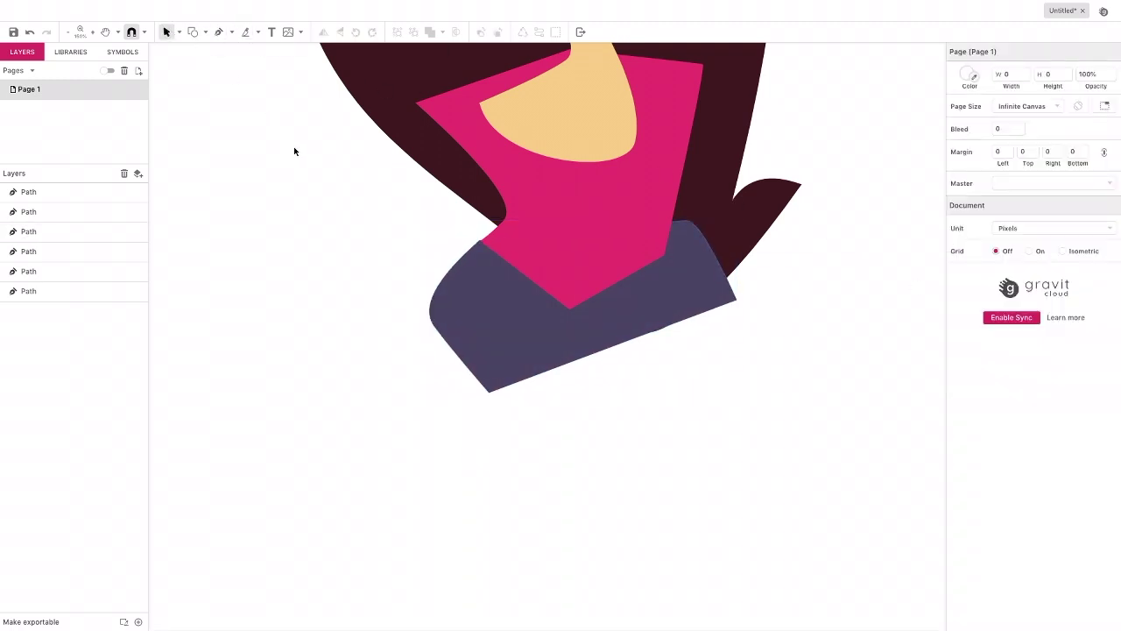
Step: Look over the whole illustration, from the face and hair down to the neck and layered clothing shapes
scroll(306, 153, "down", 1)
scroll(311, 156, "up", 4)
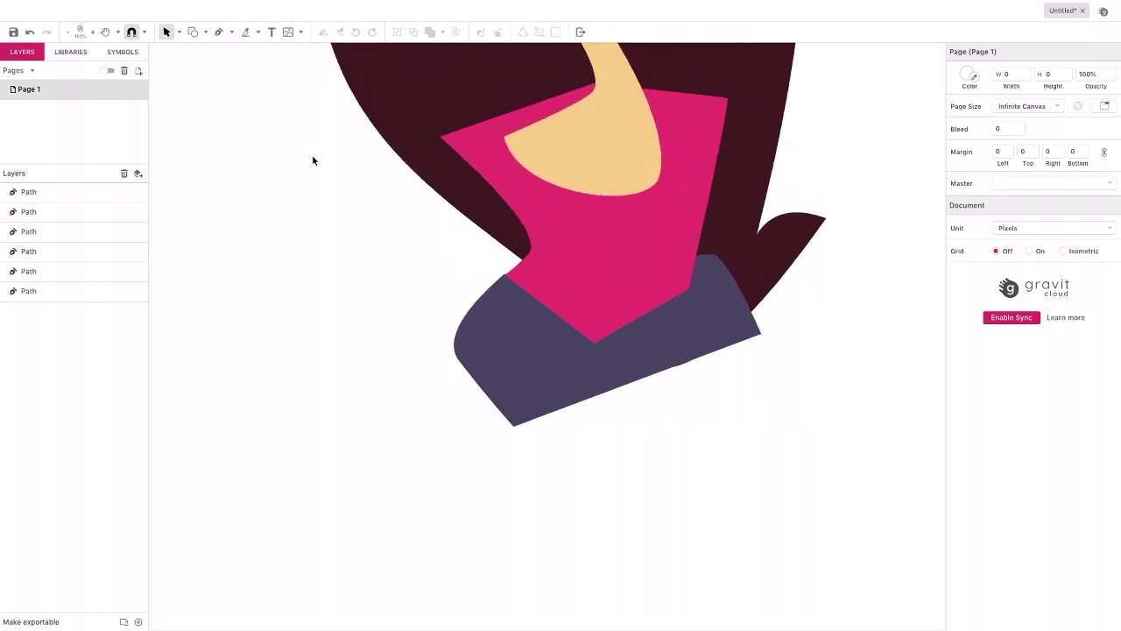
scroll(310, 160, "up", 3)
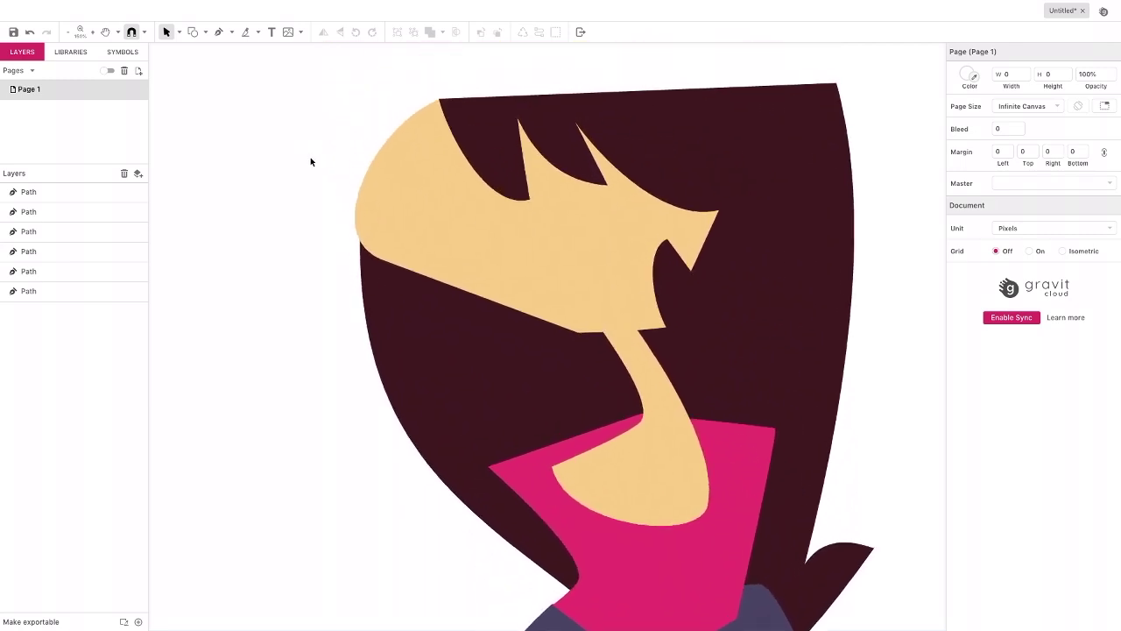
scroll(311, 162, "down", 5)
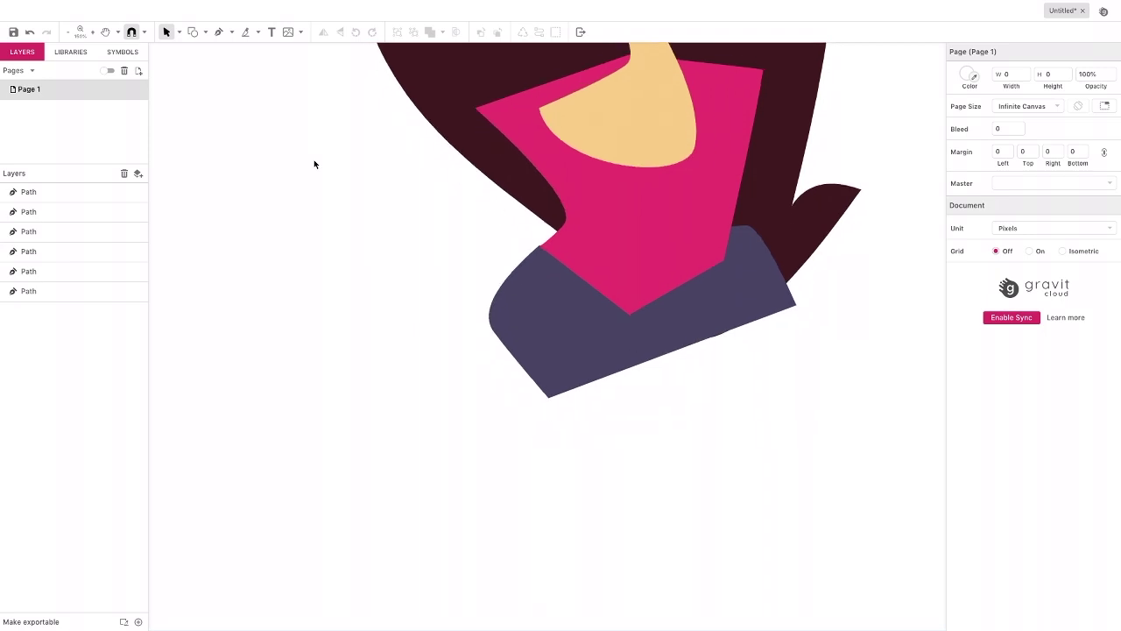
scroll(317, 165, "down", 1)
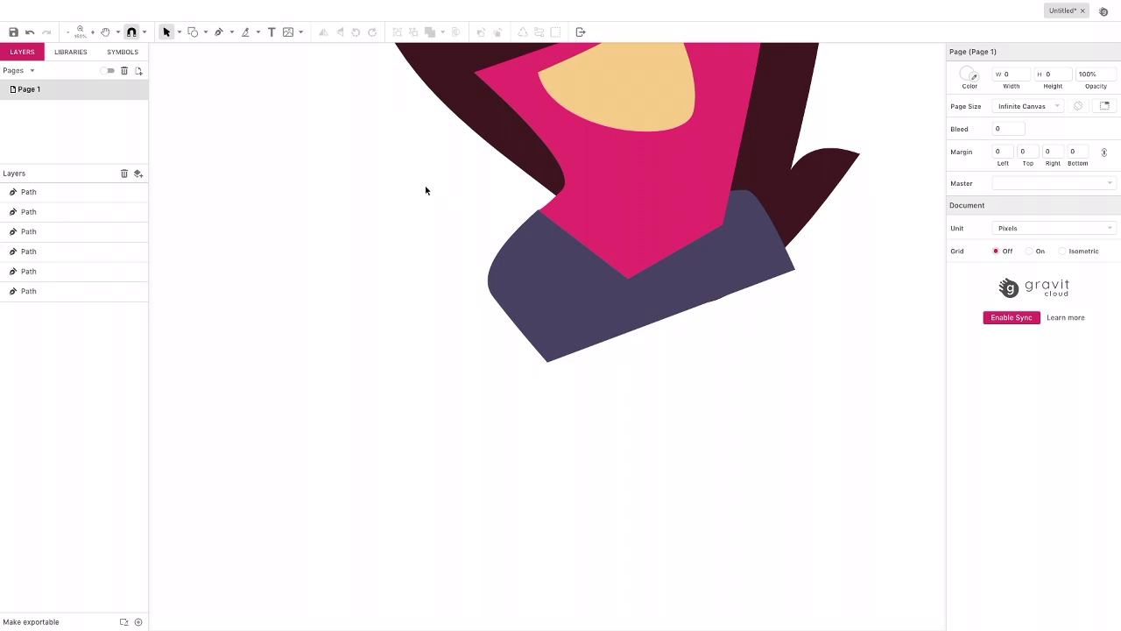
scroll(419, 192, "up", 10)
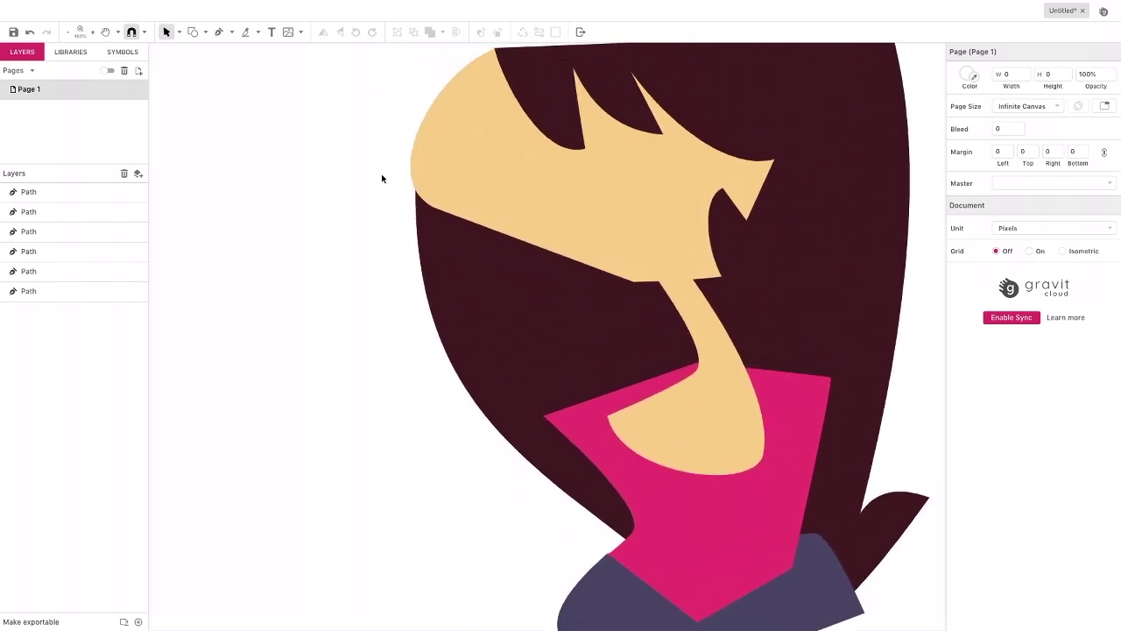
scroll(378, 179, "down", 5)
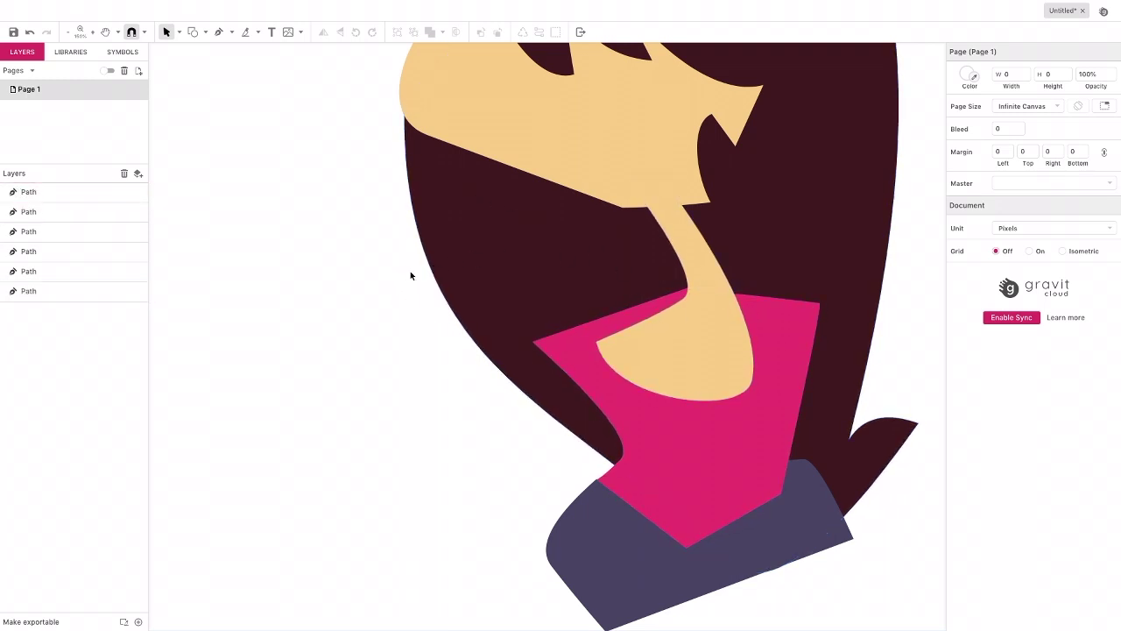
scroll(413, 283, "up", 5)
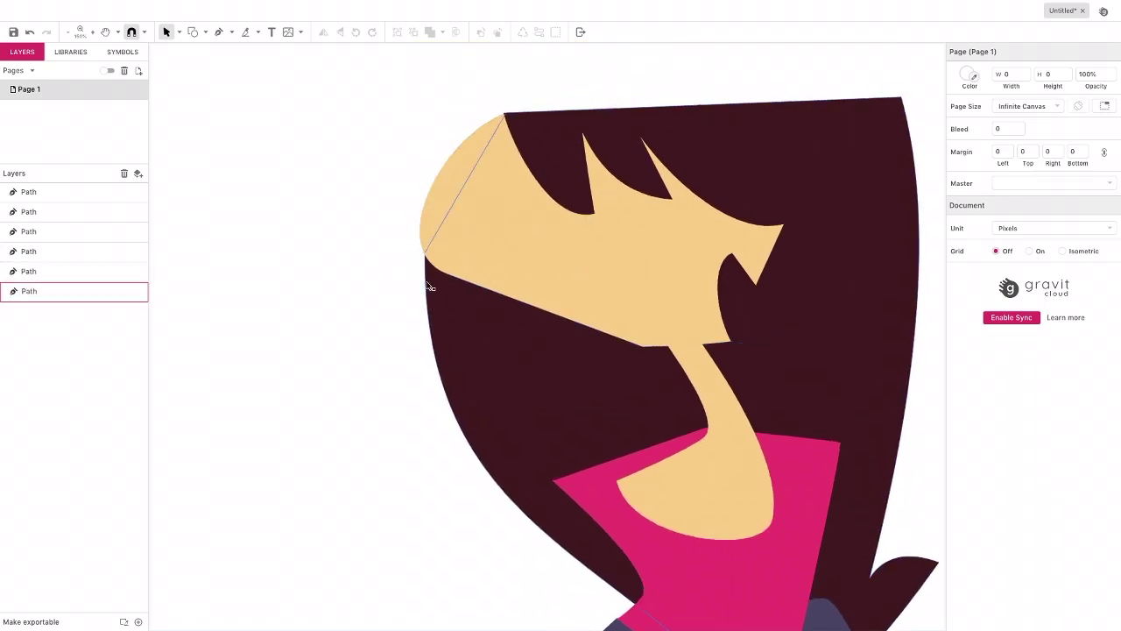
scroll(377, 274, "down", 1)
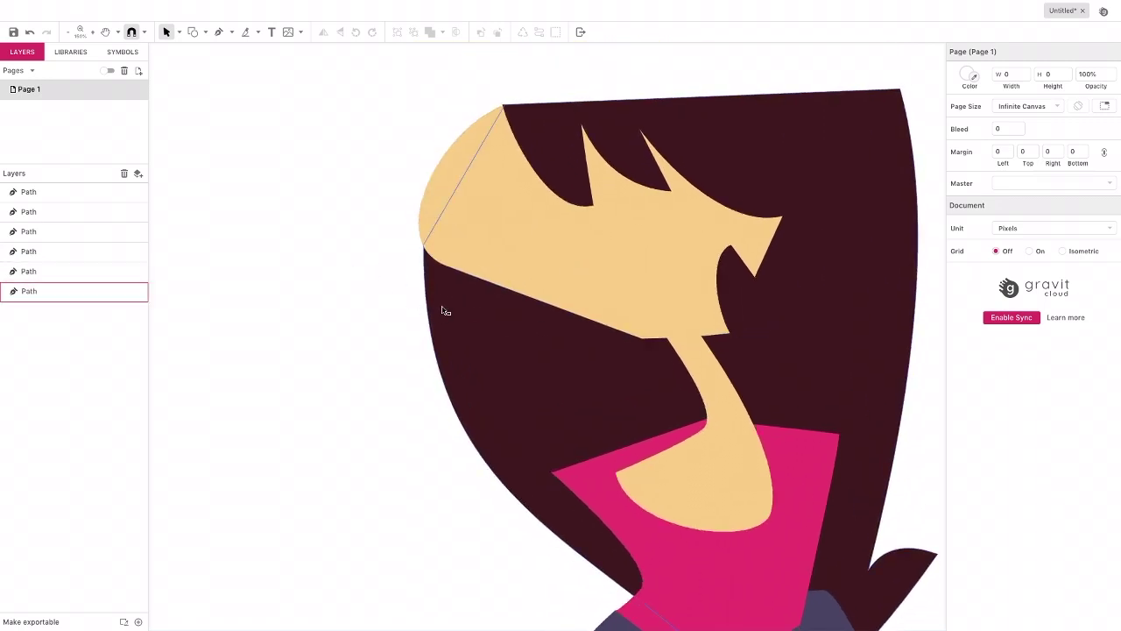
scroll(378, 250, "down", 3)
scroll(408, 263, "down", 7)
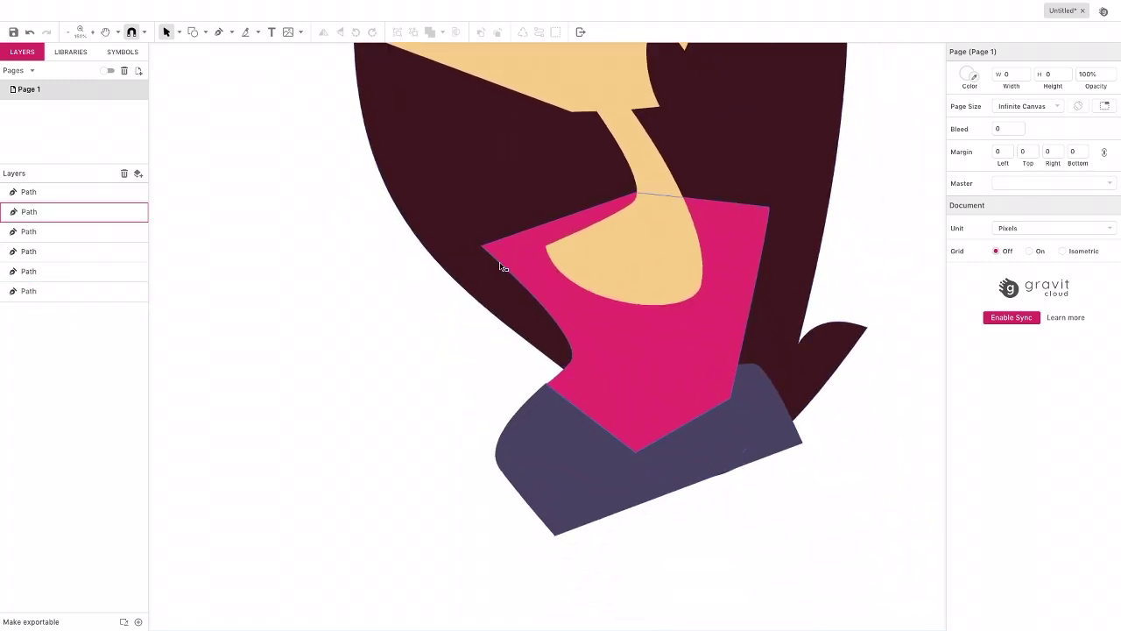
scroll(482, 270, "up", 1)
scroll(483, 270, "right", 1)
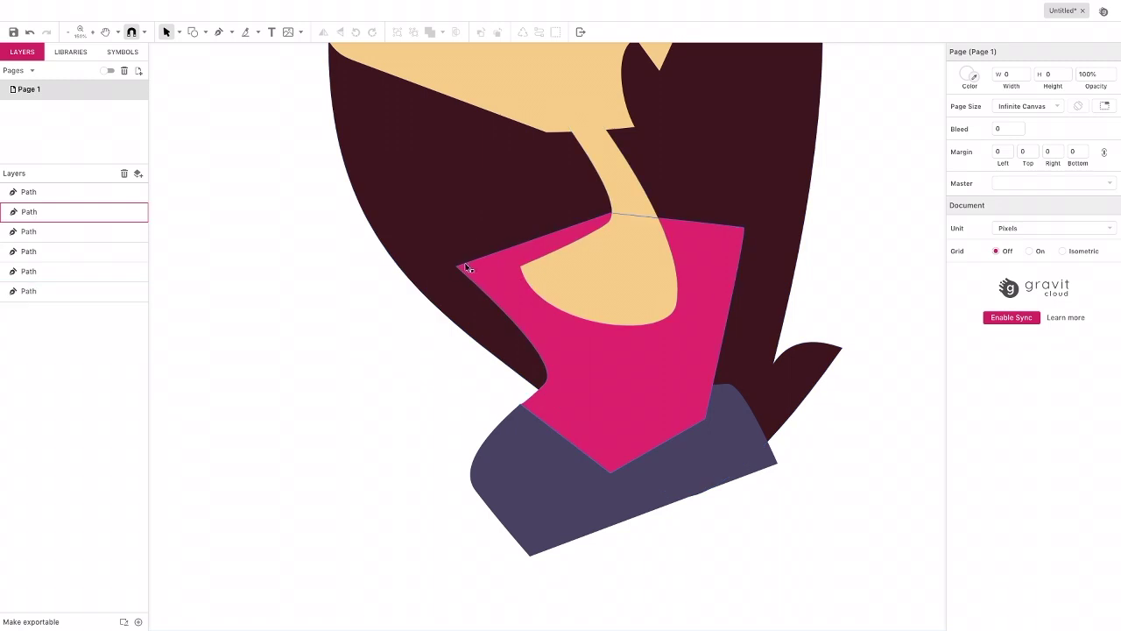
scroll(485, 363, "up", 1)
scroll(483, 353, "down", 2)
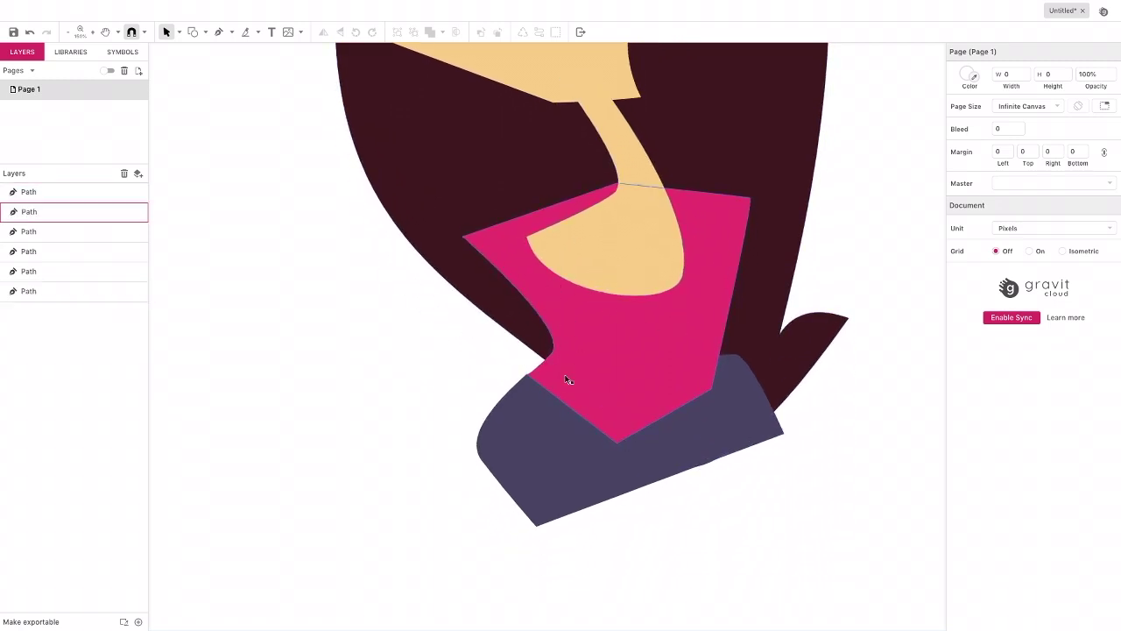
scroll(563, 395, "down", 2)
scroll(525, 388, "down", 3)
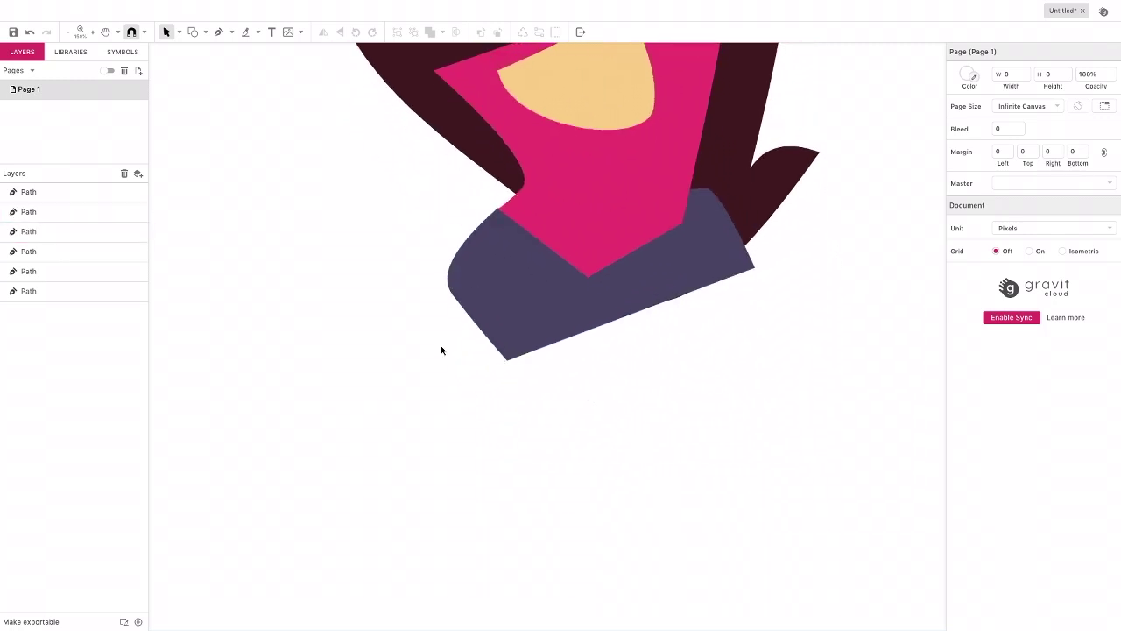
scroll(438, 346, "down", 2)
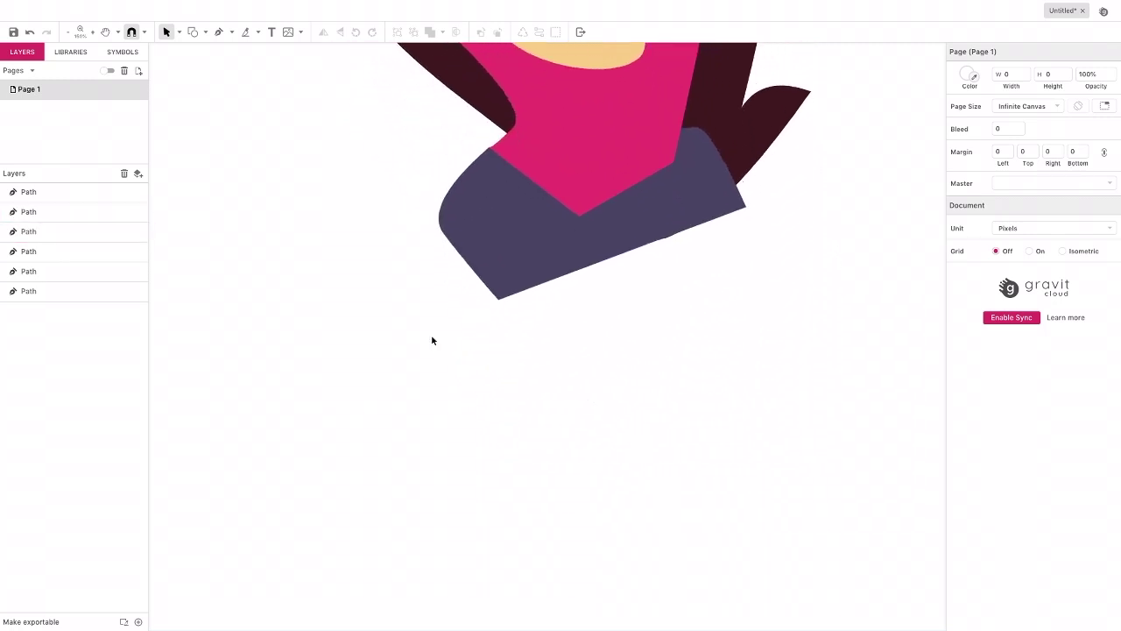
Step: Draw a closed three-point Pen path about 212 × 626 px below the slate shape, starting at its lower corner and tapering downward
left_click(219, 33)
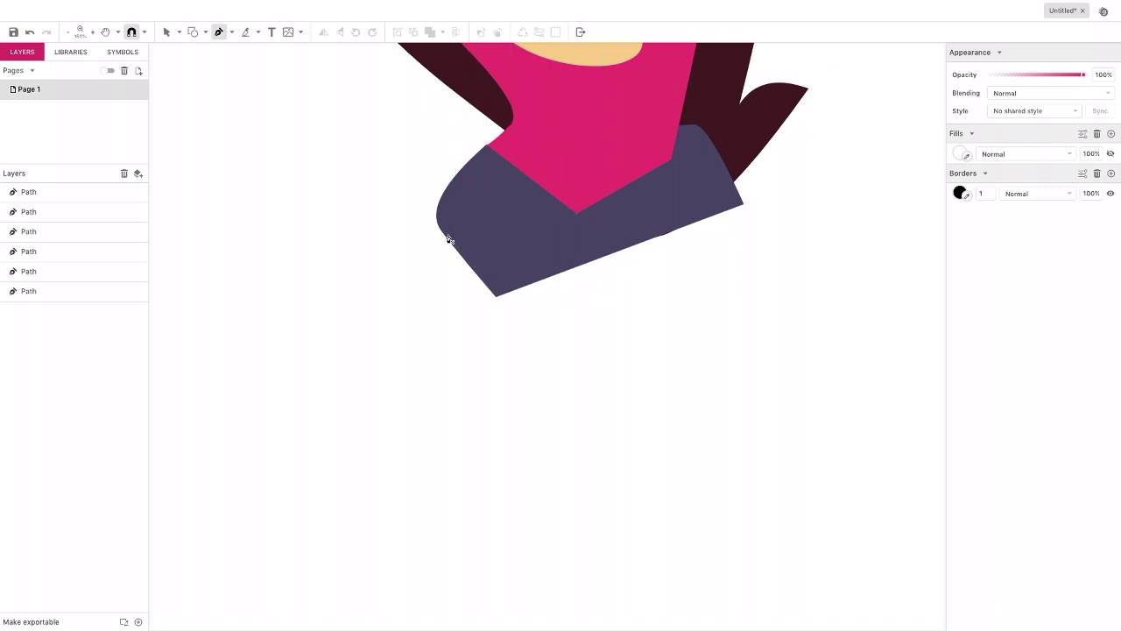
left_click(496, 300)
scroll(654, 553, "down", 3)
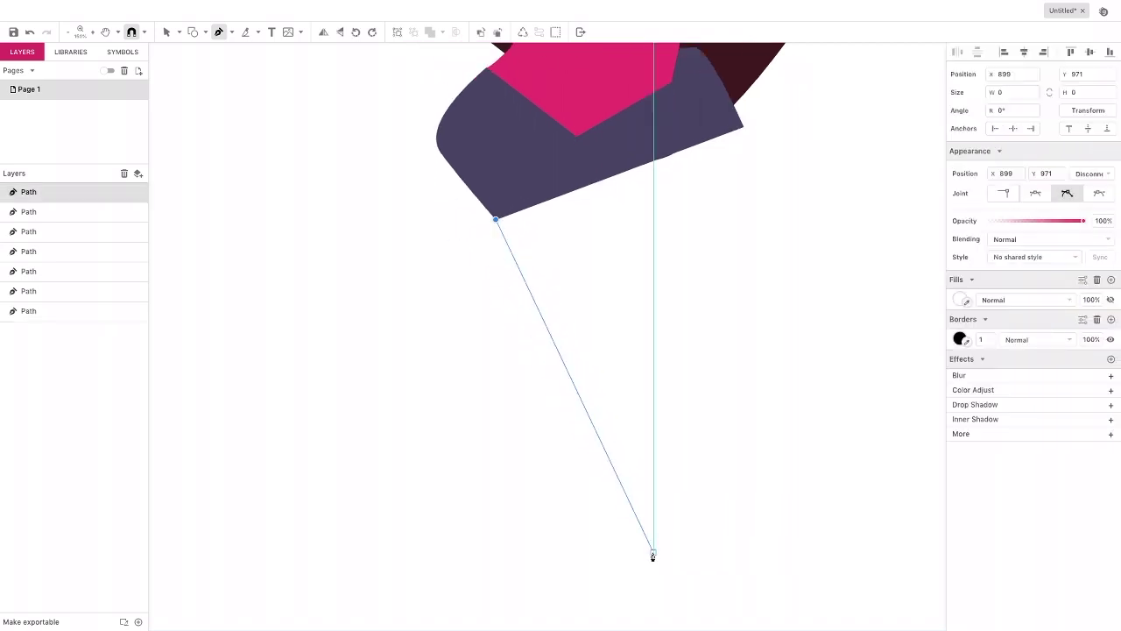
scroll(654, 548, "down", 2)
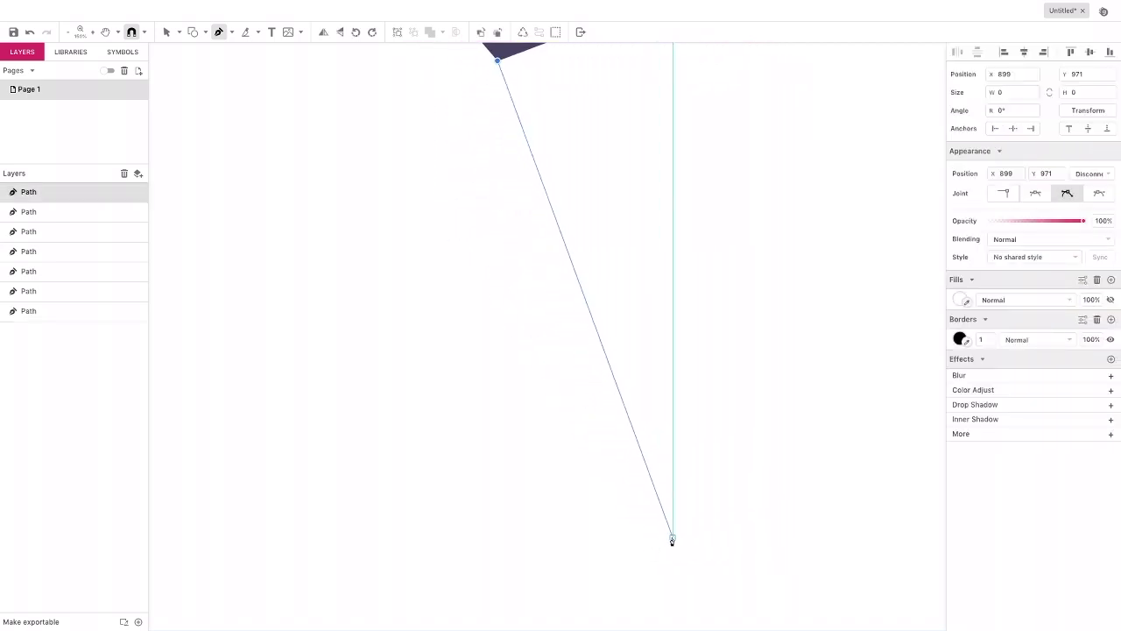
left_click(683, 538)
scroll(653, 280, "up", 3)
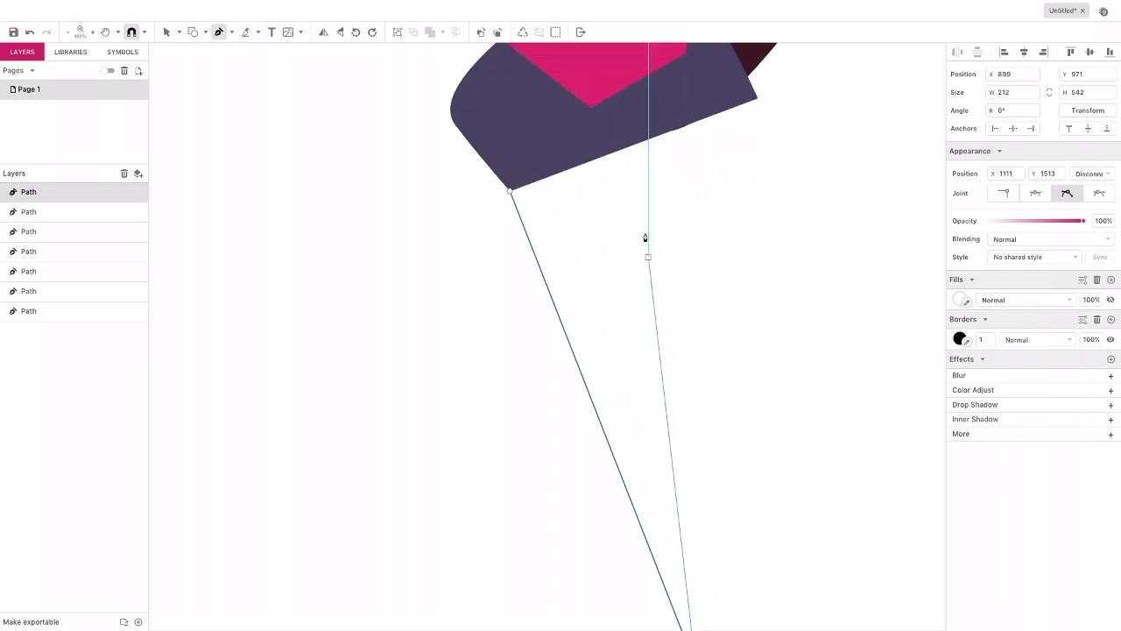
left_click(636, 147)
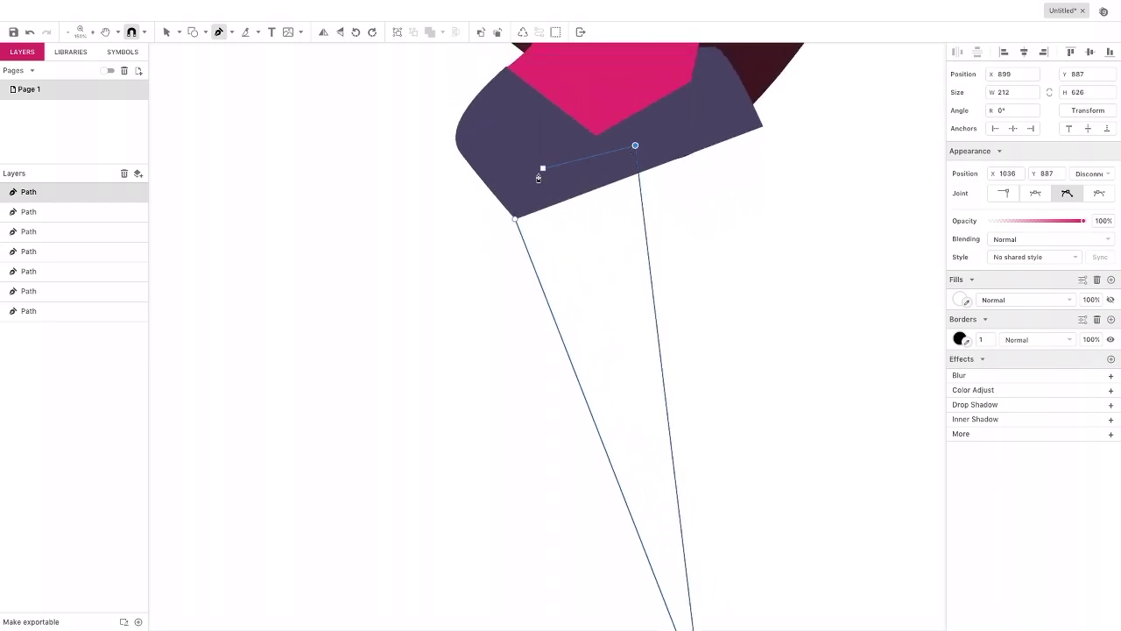
left_click(516, 219)
Step: Remove the new triangle's border and fill it with the salmon swatch (RGB 249, 171, 135)
left_click(955, 338)
left_click(1098, 319)
left_click(960, 299)
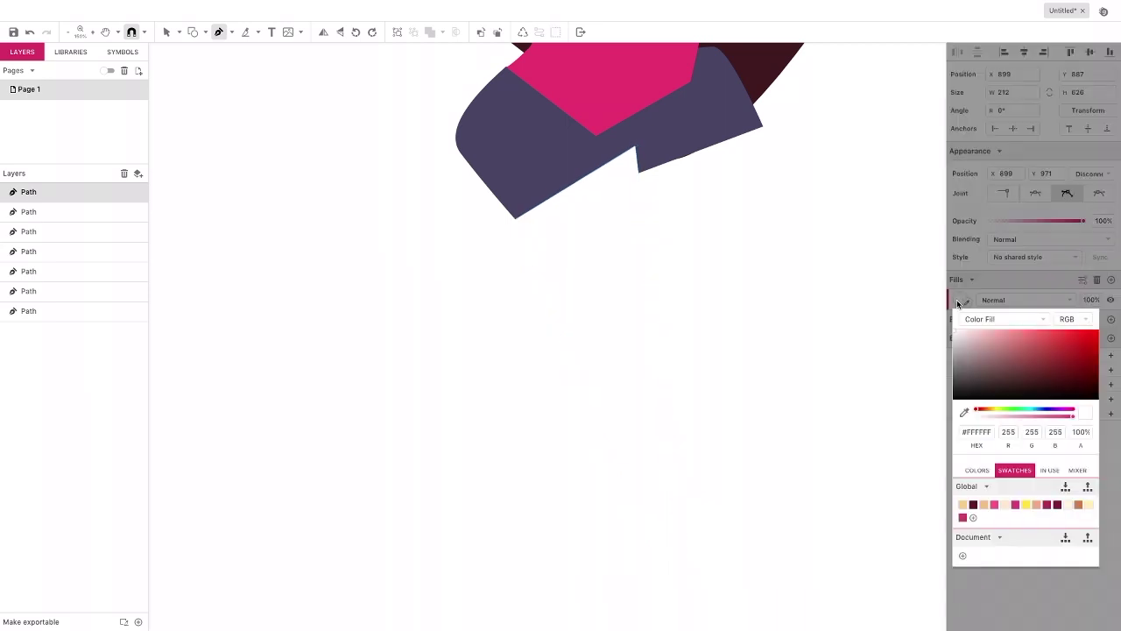
left_click(1034, 506)
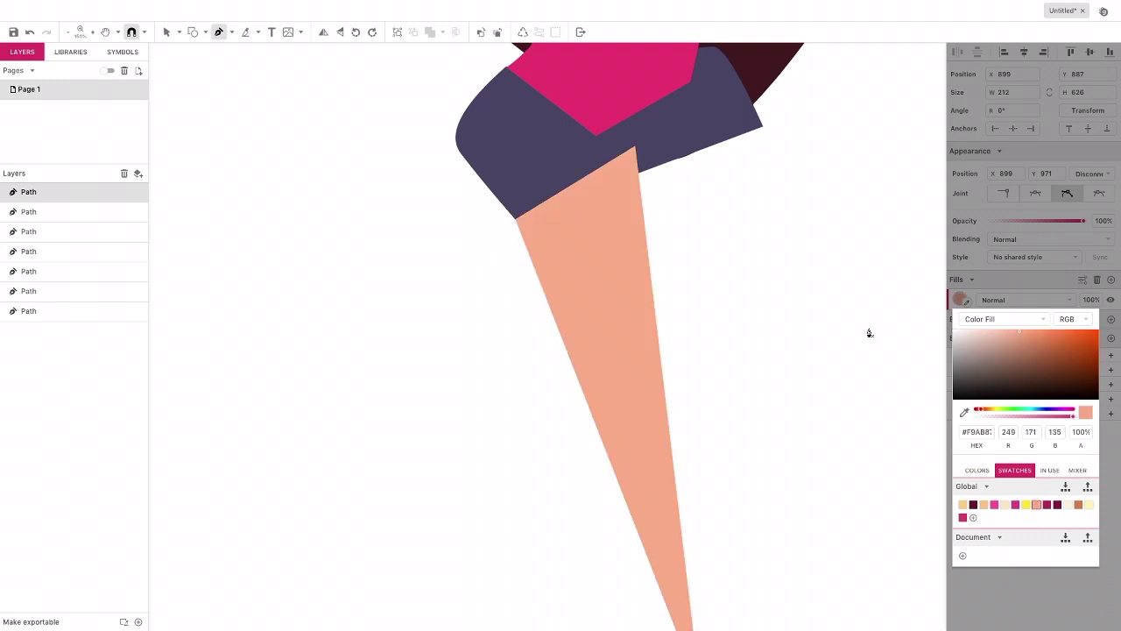
Step: Send the salmon triangle backward behind the slate shape and deselect it
left_click(497, 32)
left_click(497, 32)
left_click(496, 31)
left_click(497, 32)
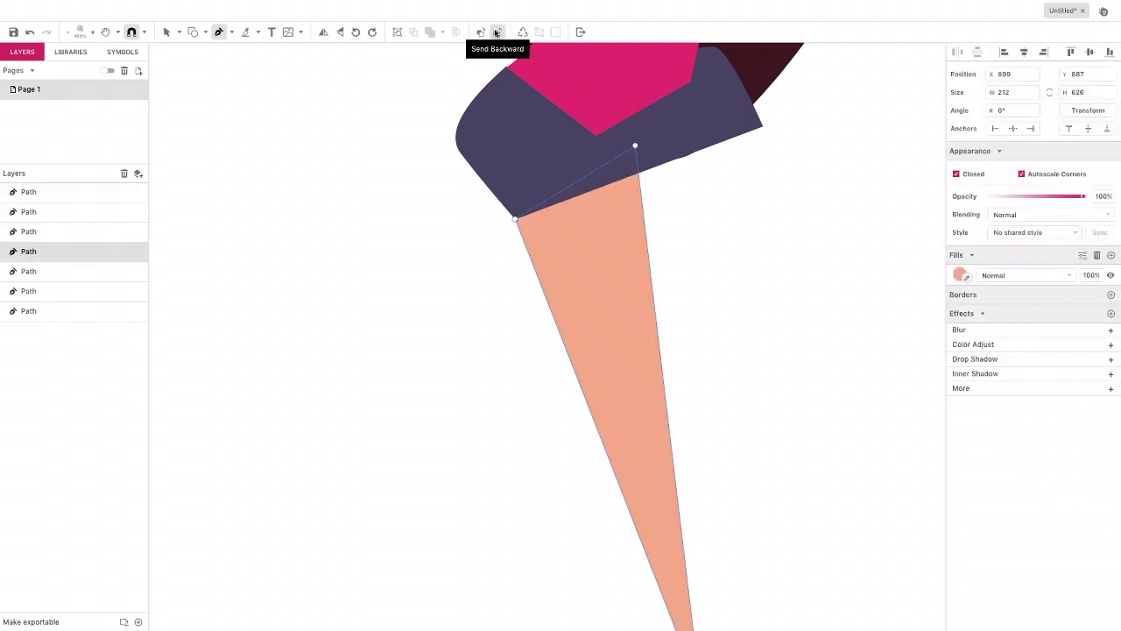
left_click(497, 31)
left_click(497, 31)
key("v")
left_click(203, 56)
left_click(219, 31)
scroll(508, 170, "down", 2)
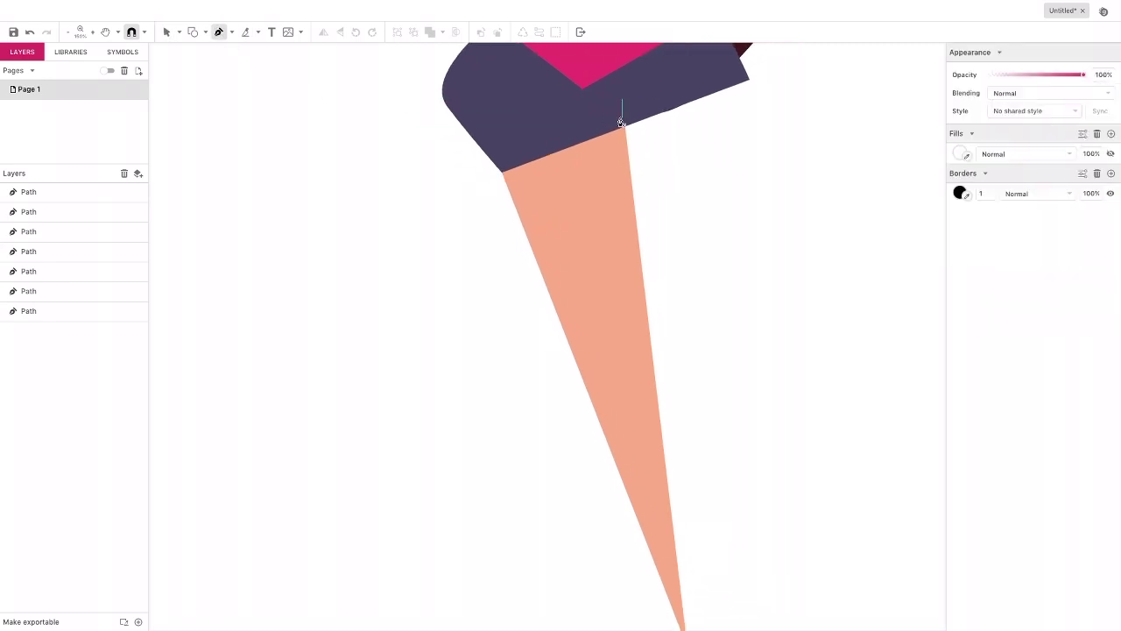
left_click(626, 106)
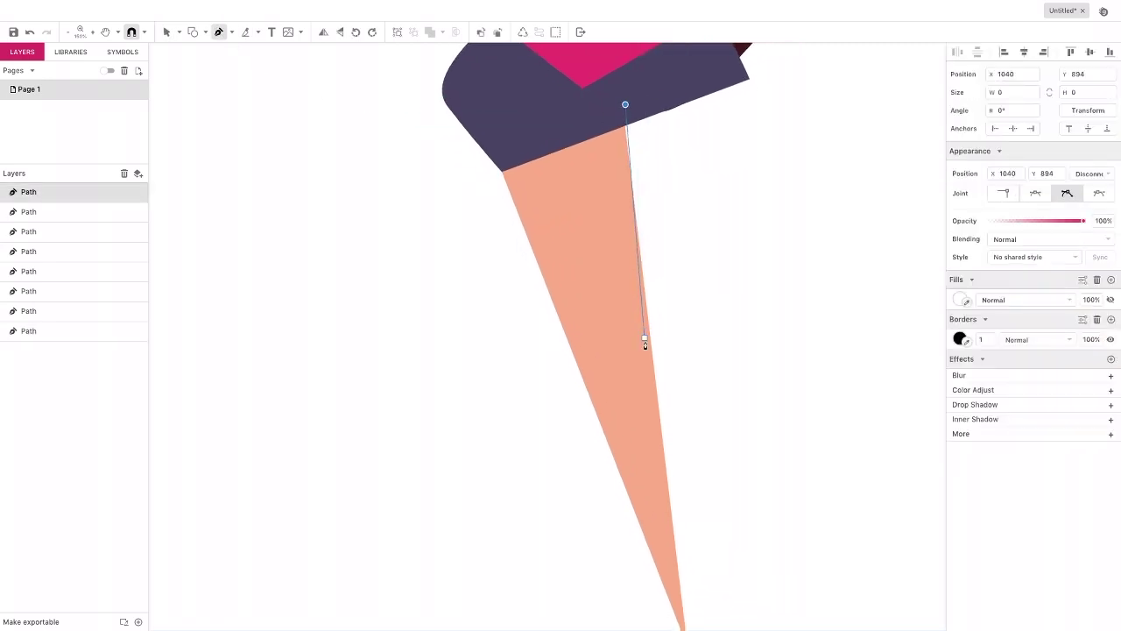
scroll(645, 338, "down", 3)
scroll(639, 295, "up", 3)
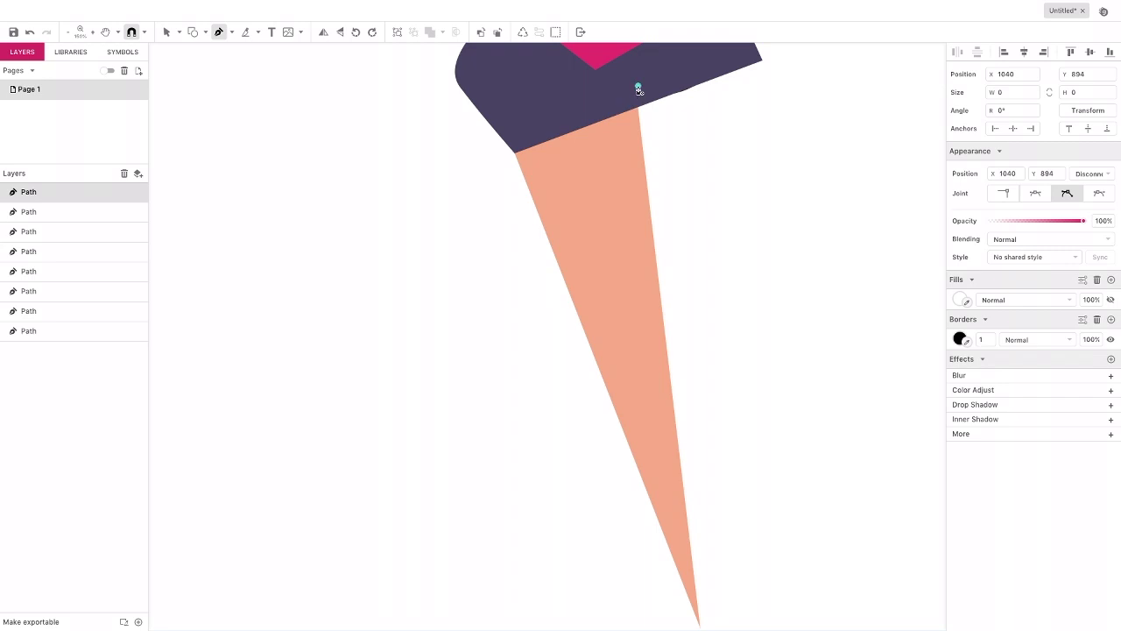
key("ctrl+z")
Step: Draw a closed six-point Pen path about 216 × 682 px along the salmon triangle's outer edge, from X 1036, Y 901, with a notch near the tip
left_click(635, 92)
scroll(688, 526, "down", 3)
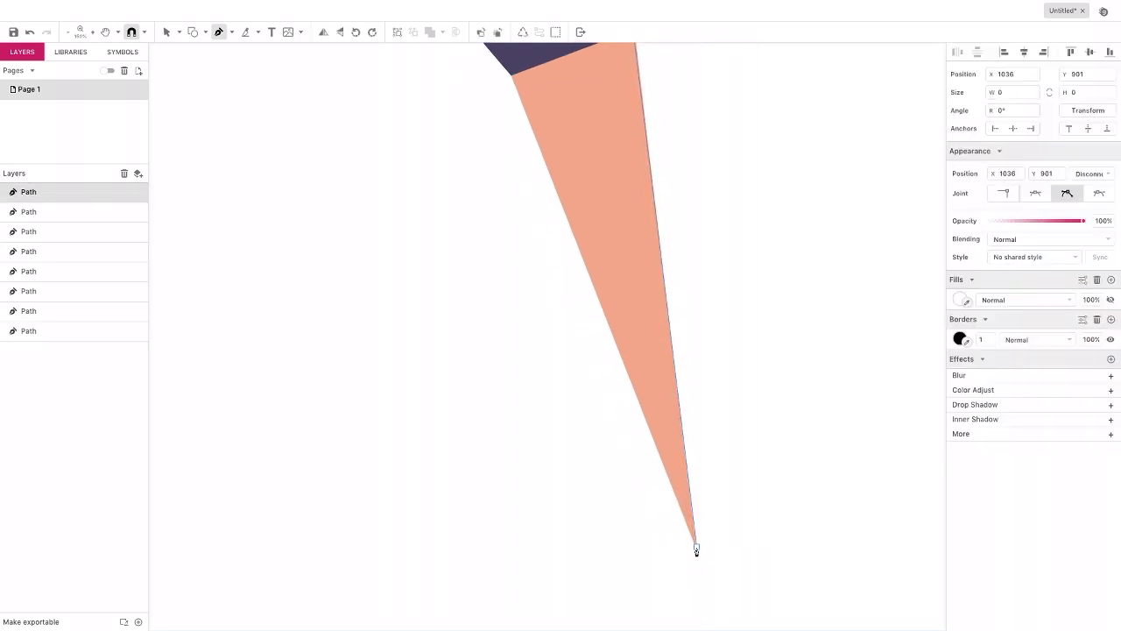
left_click(700, 580)
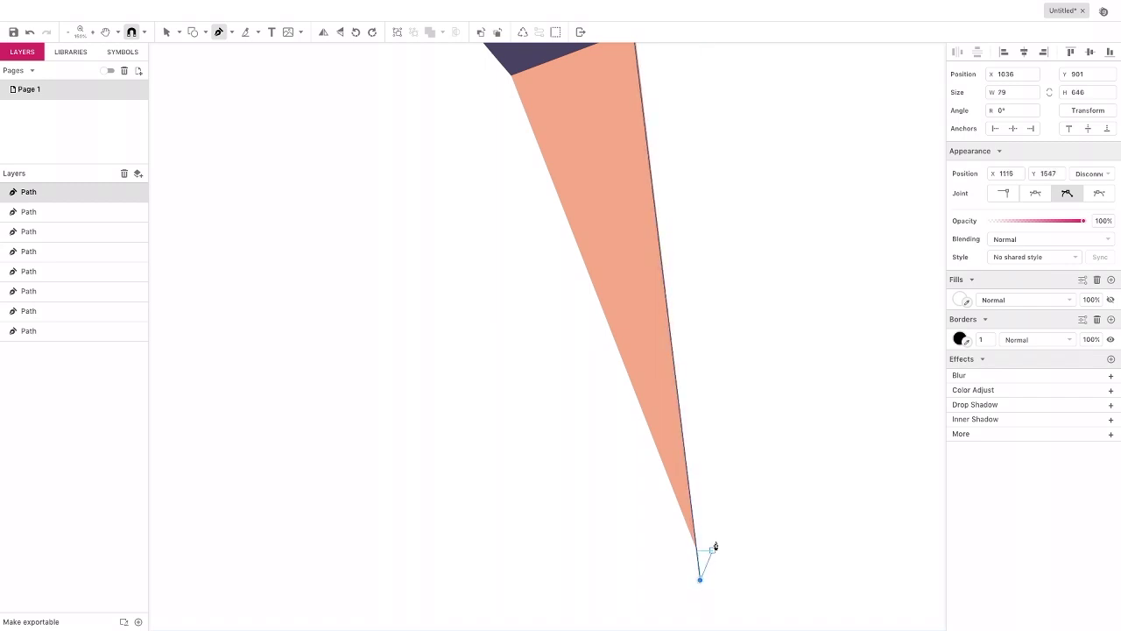
left_click(764, 473)
left_click(725, 425)
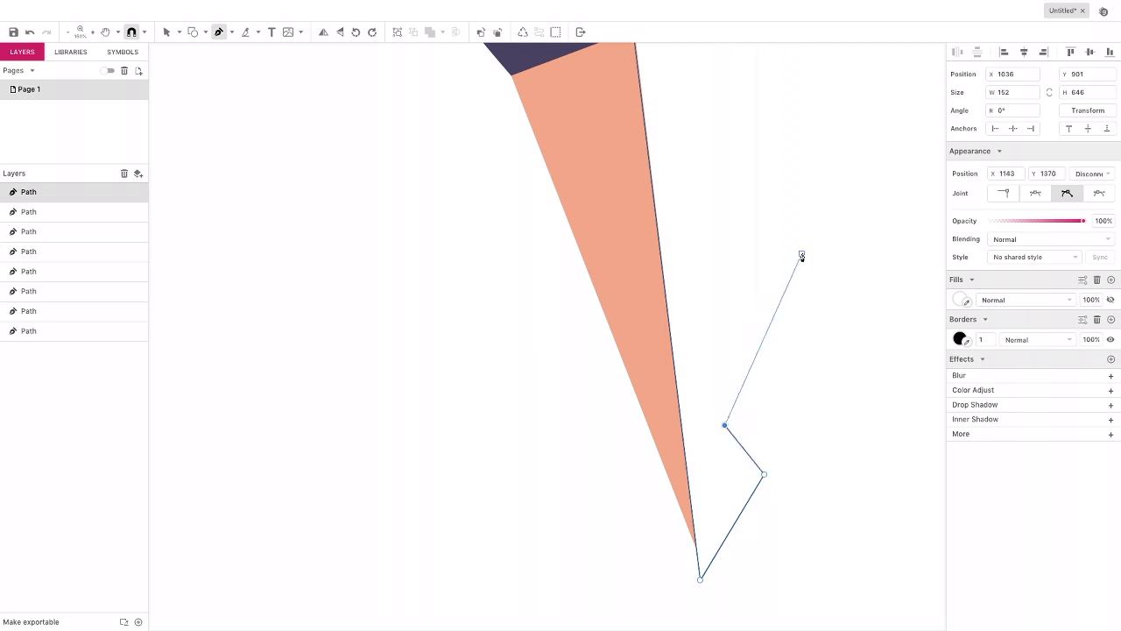
left_click(821, 234)
scroll(786, 187, "up", 5)
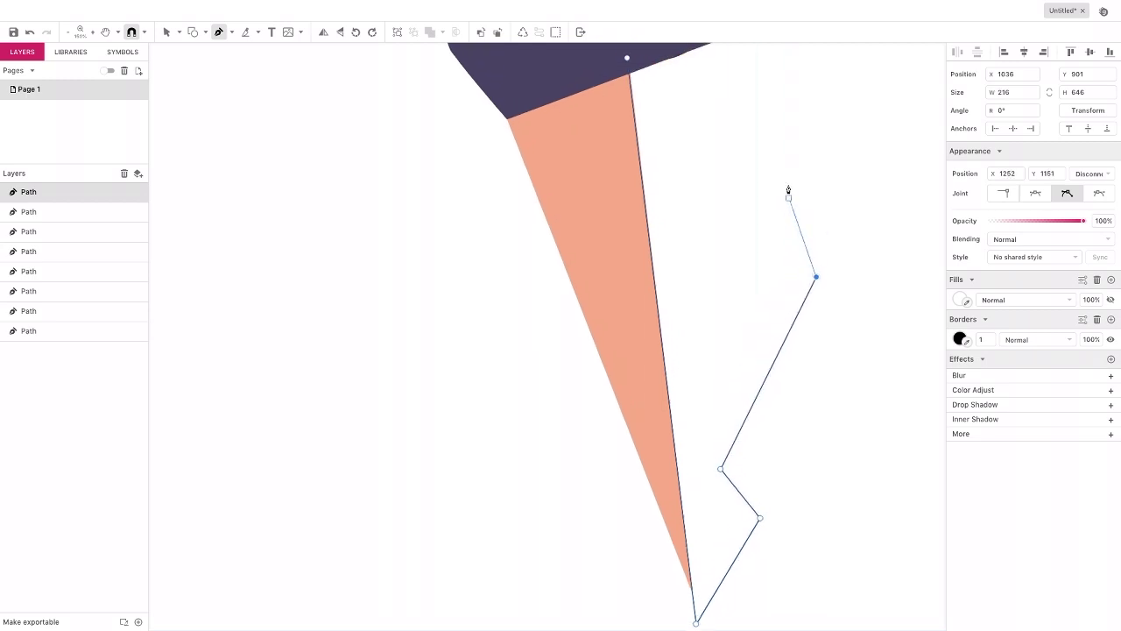
scroll(785, 184, "up", 1)
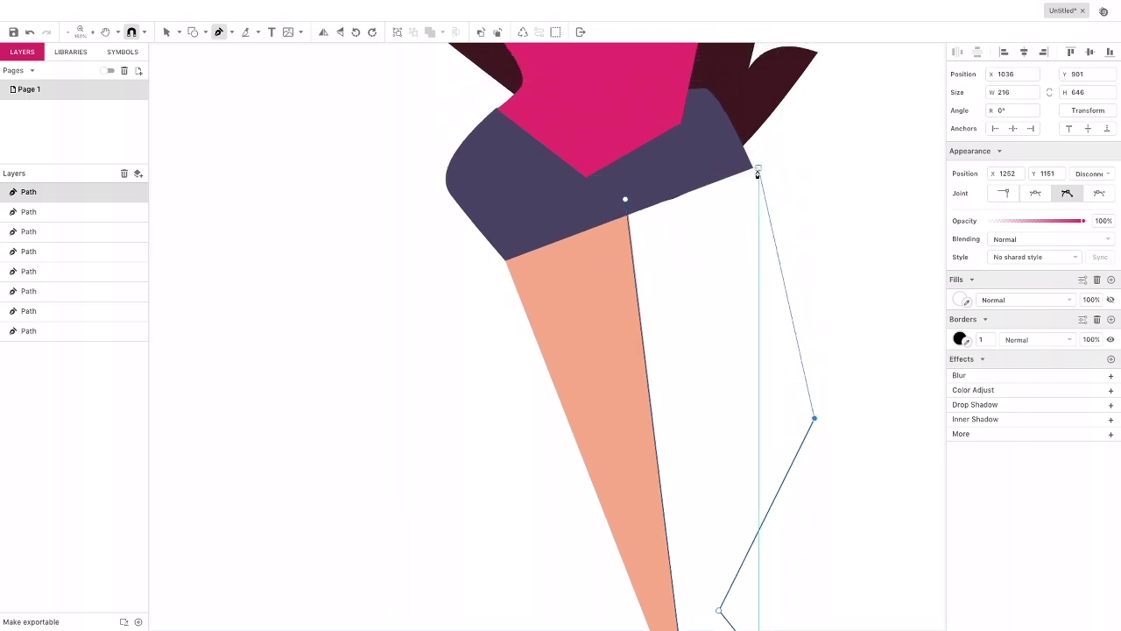
left_click(753, 166)
left_click(625, 200)
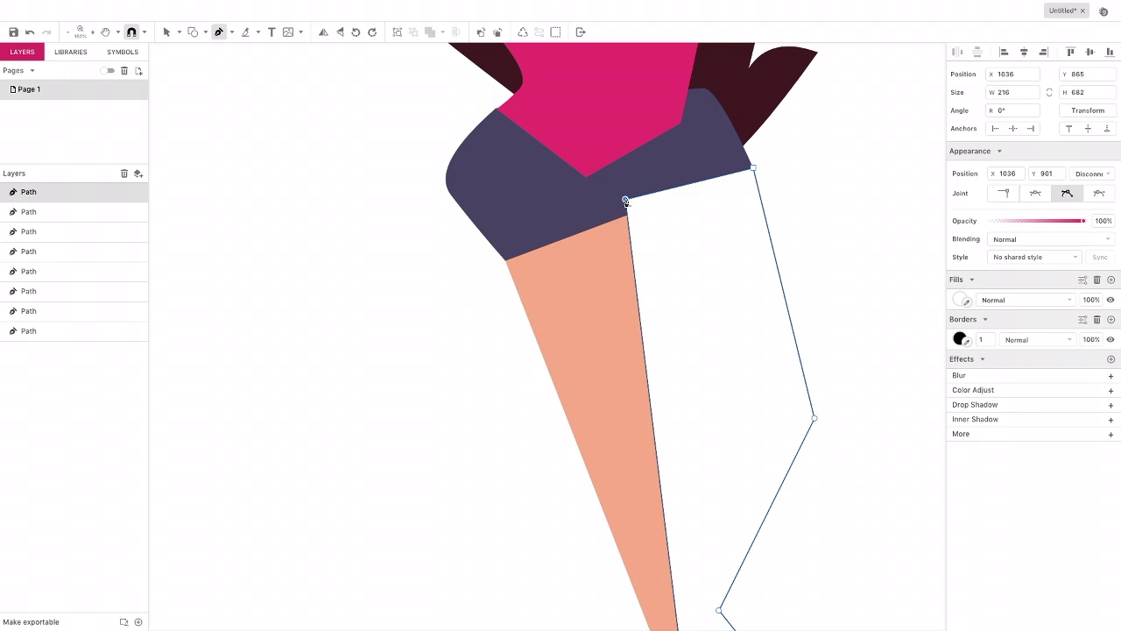
Step: Remove the notched shape's border and fill it with the light tan swatch (RGB 249, 205, 135)
left_click(1097, 319)
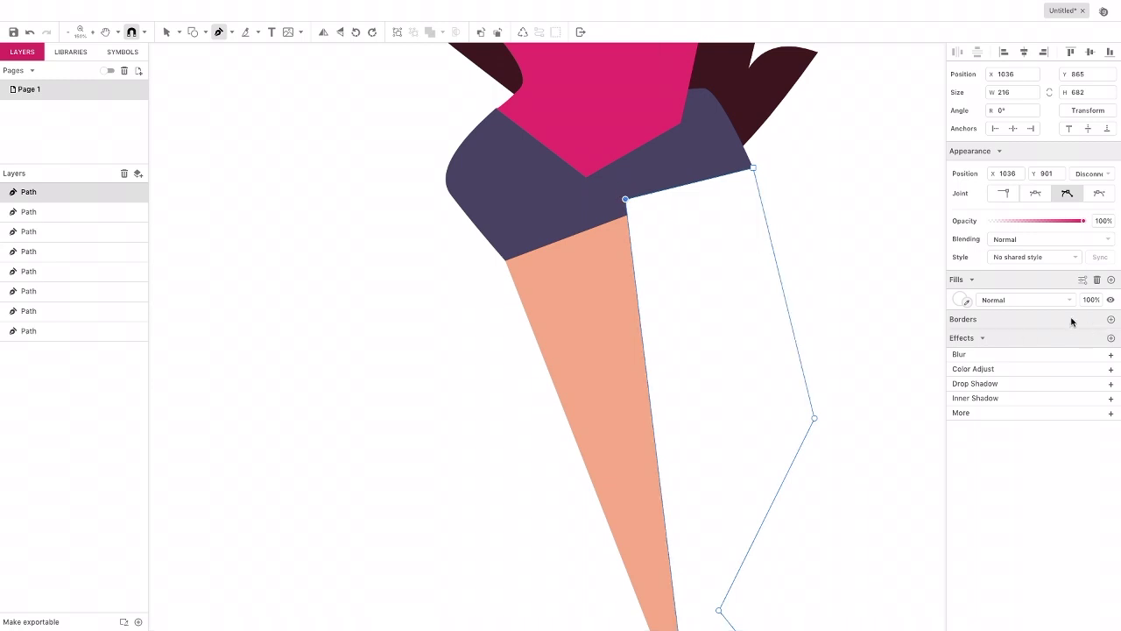
left_click(962, 300)
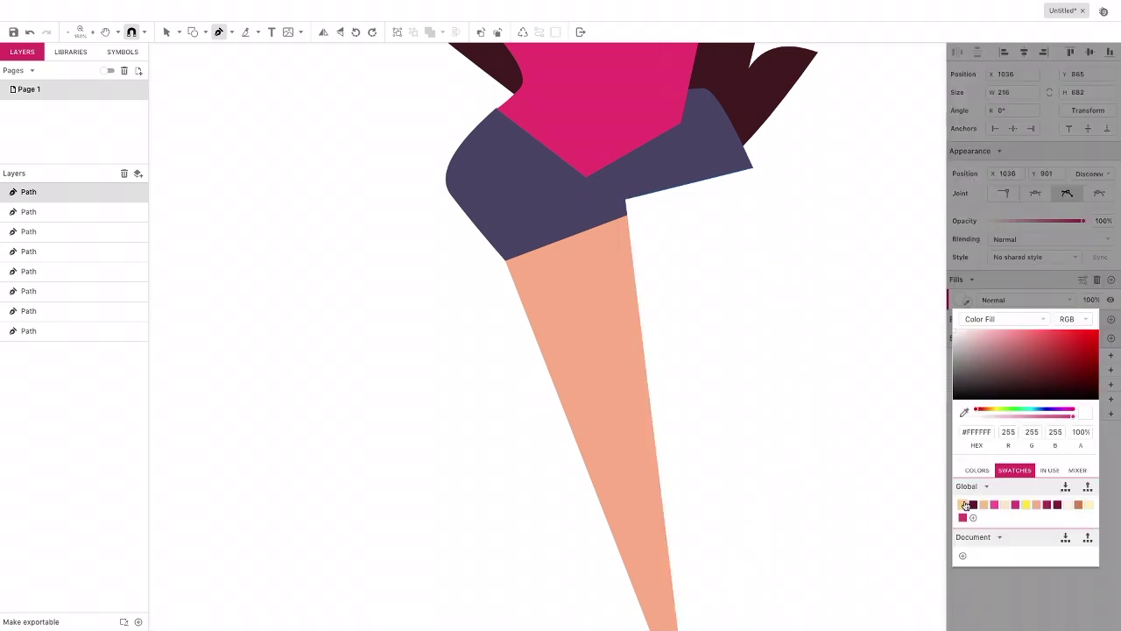
left_click(963, 505)
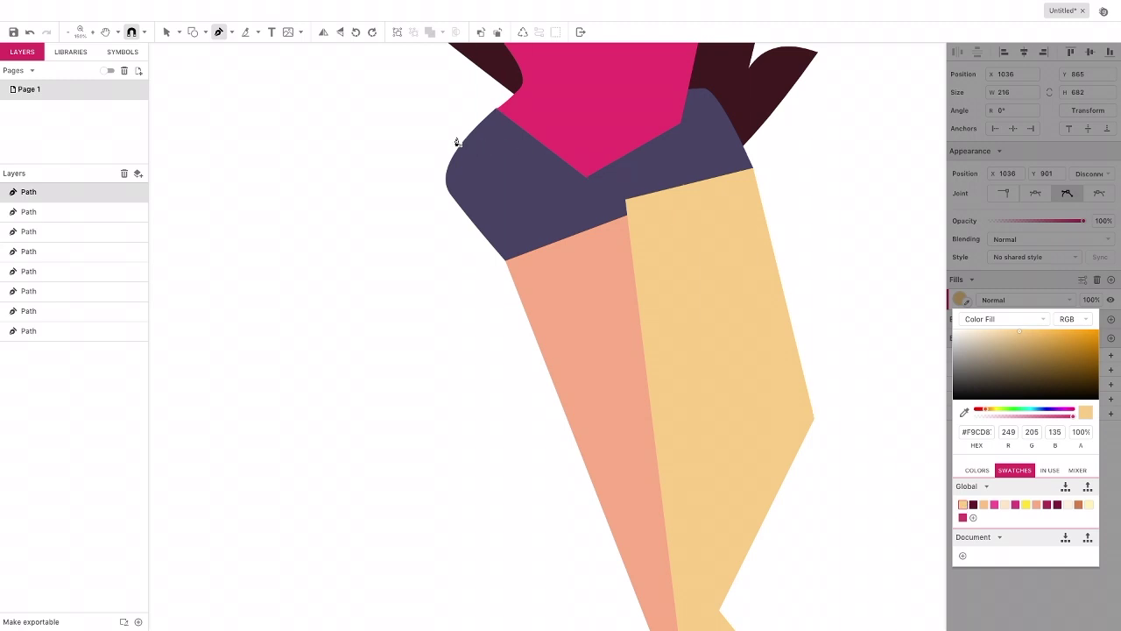
Step: Send the tan notched shape backward behind the slate shape
left_click(481, 34)
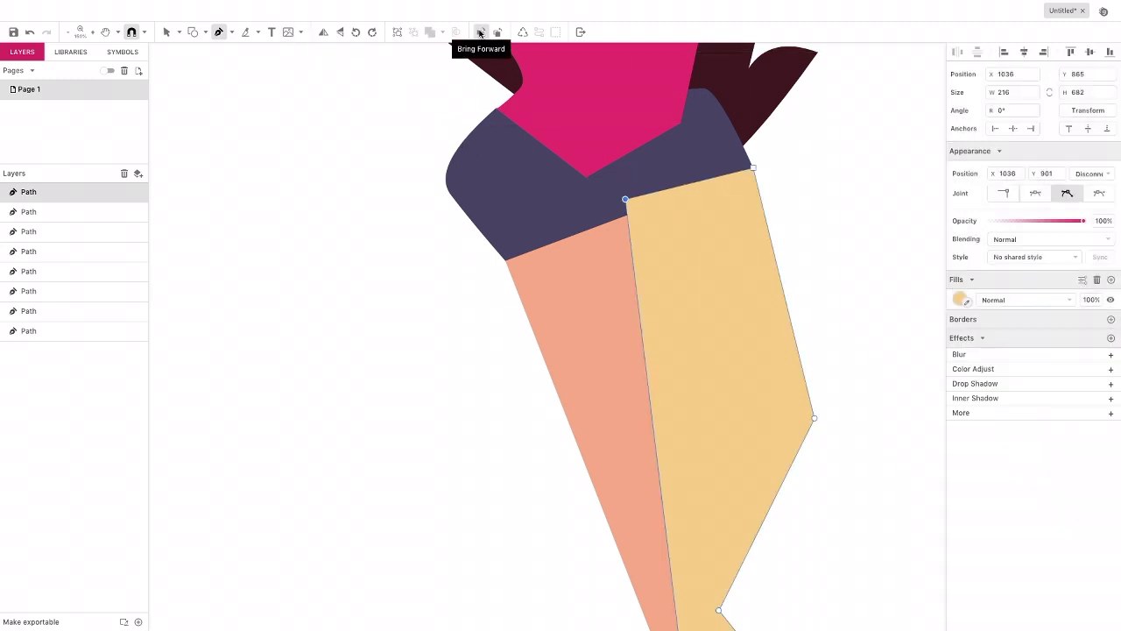
left_click(498, 35)
left_click(497, 34)
left_click(498, 34)
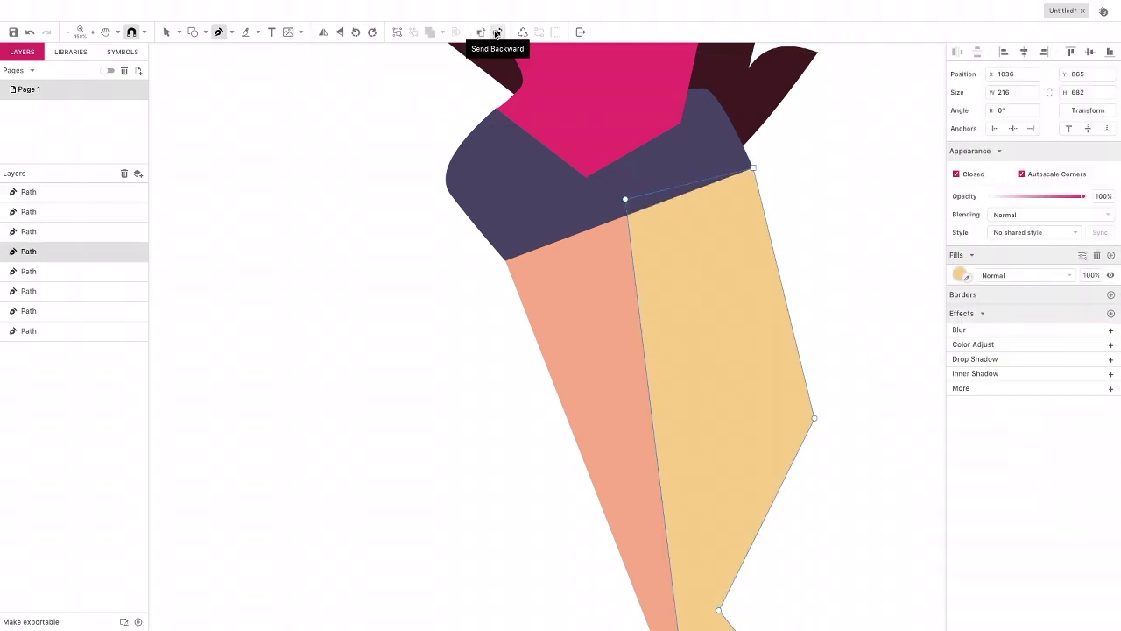
left_click(498, 34)
left_click(498, 34)
key("v")
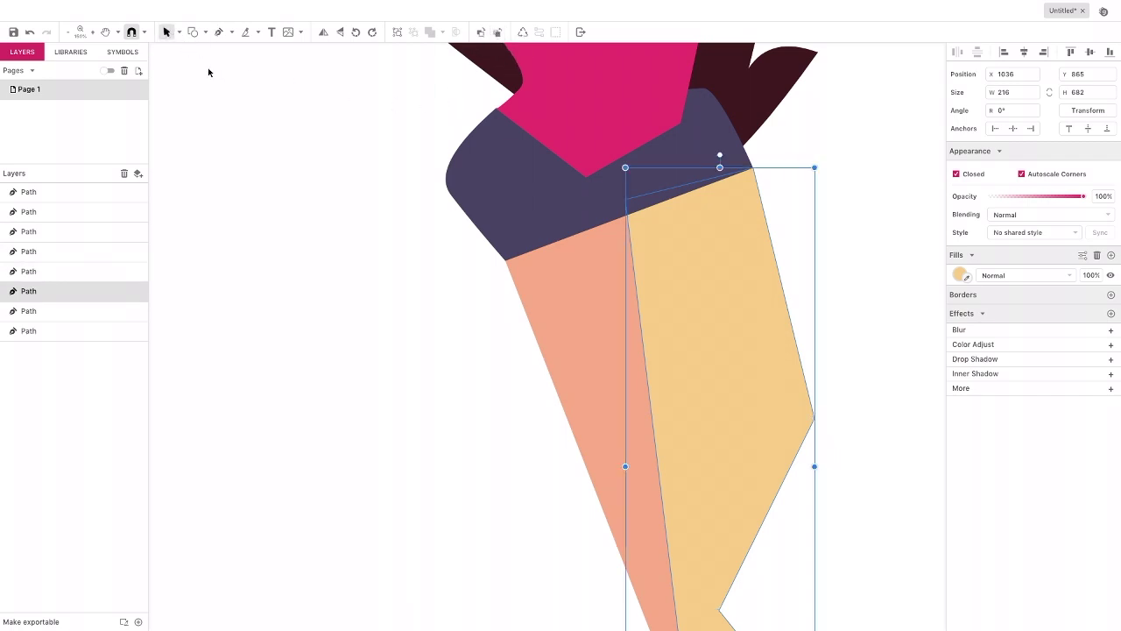
Step: Move the tan shape's upper inner corner point further over the salmon triangle with Subselect, to X 991, Y 922
left_click(69, 33)
scroll(271, 128, "down", 1)
scroll(277, 134, "up", 3)
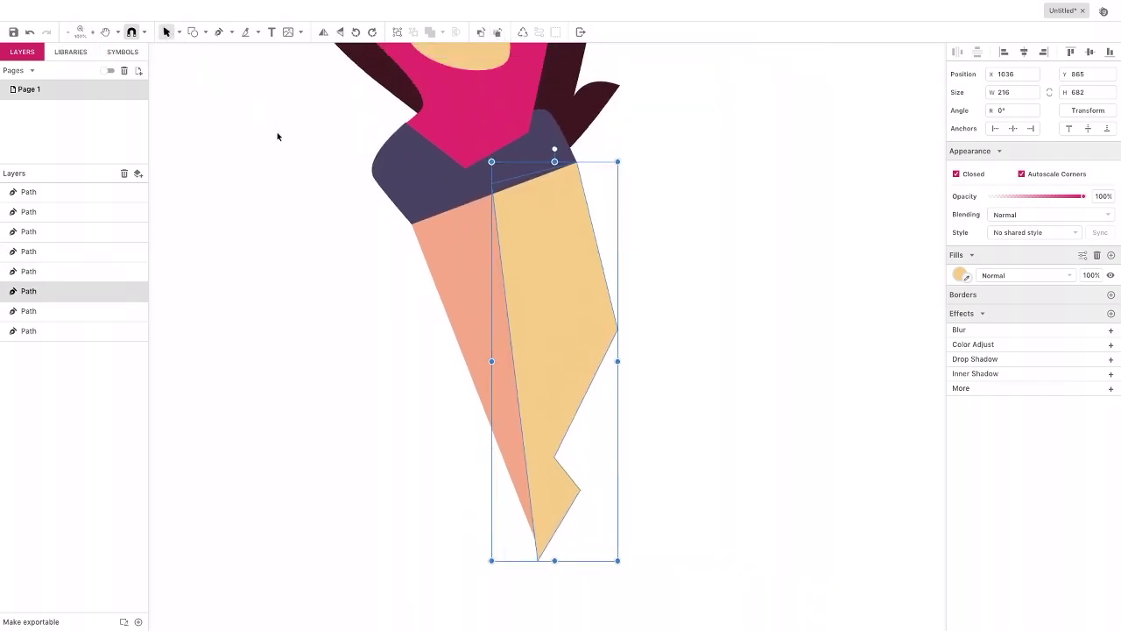
scroll(284, 142, "up", 3)
scroll(308, 163, "left", 1)
scroll(307, 163, "down", 3)
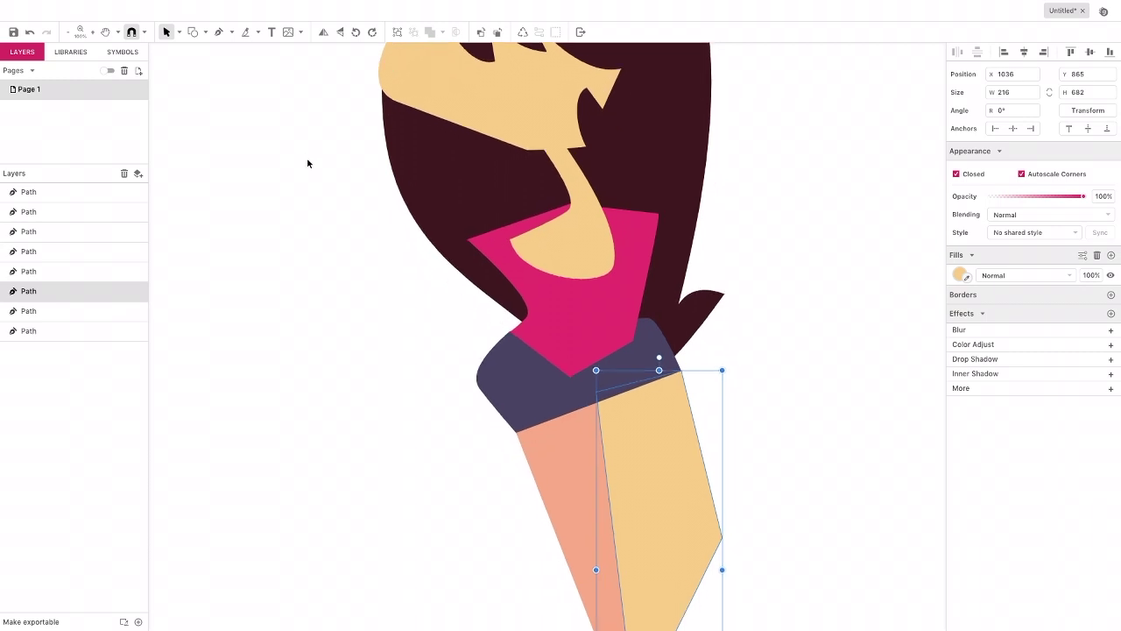
scroll(311, 163, "down", 5)
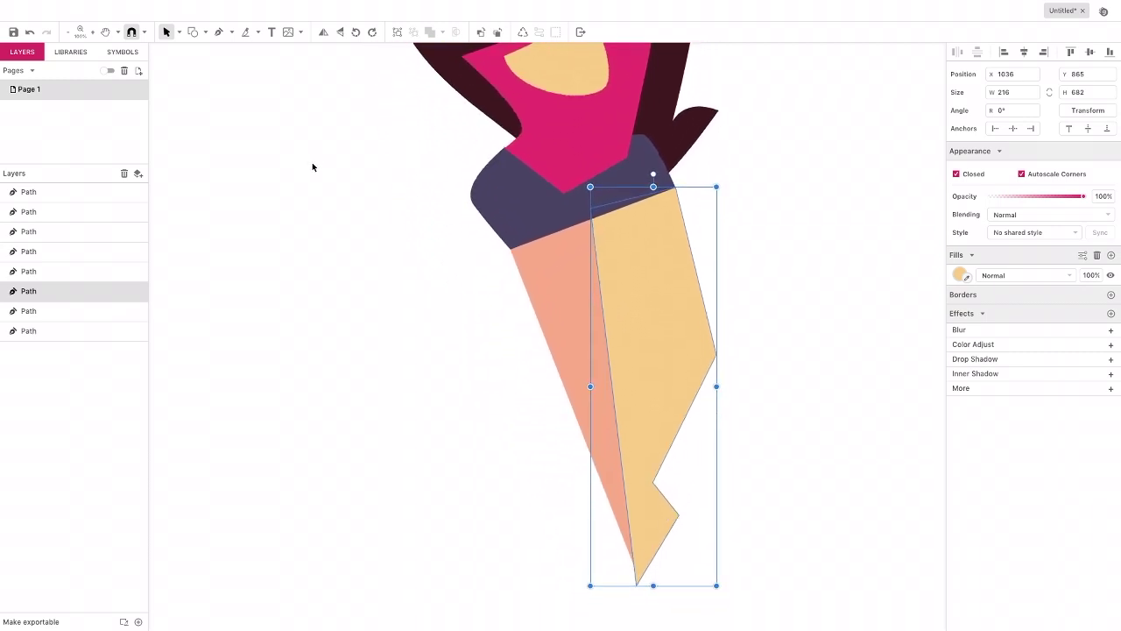
left_click(180, 33)
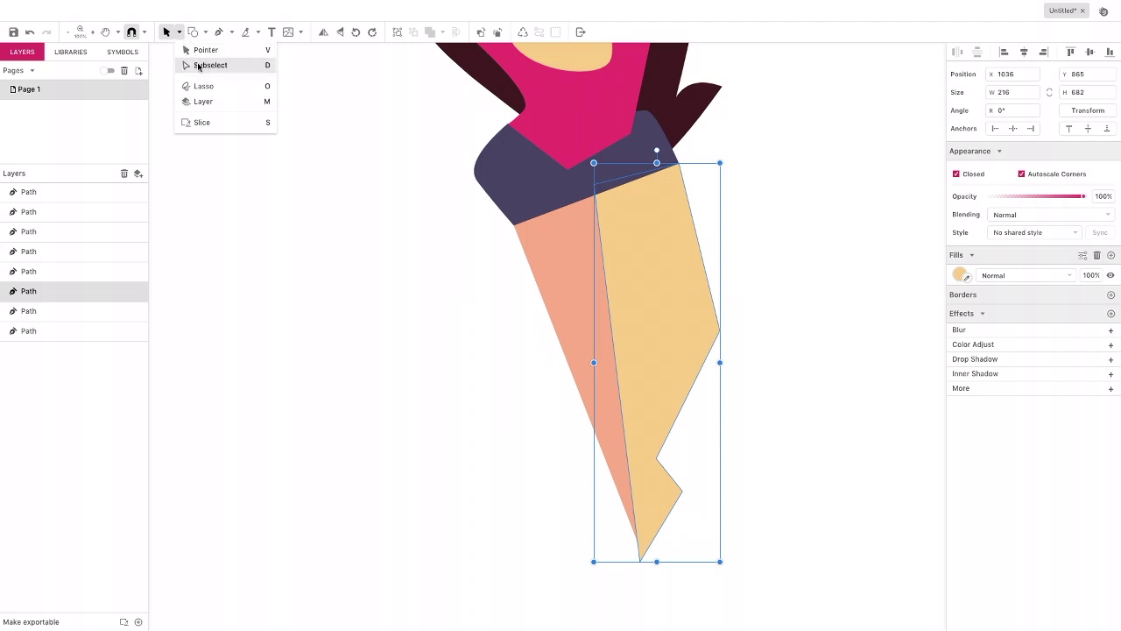
left_click(198, 66)
left_click_drag(595, 190, 574, 195)
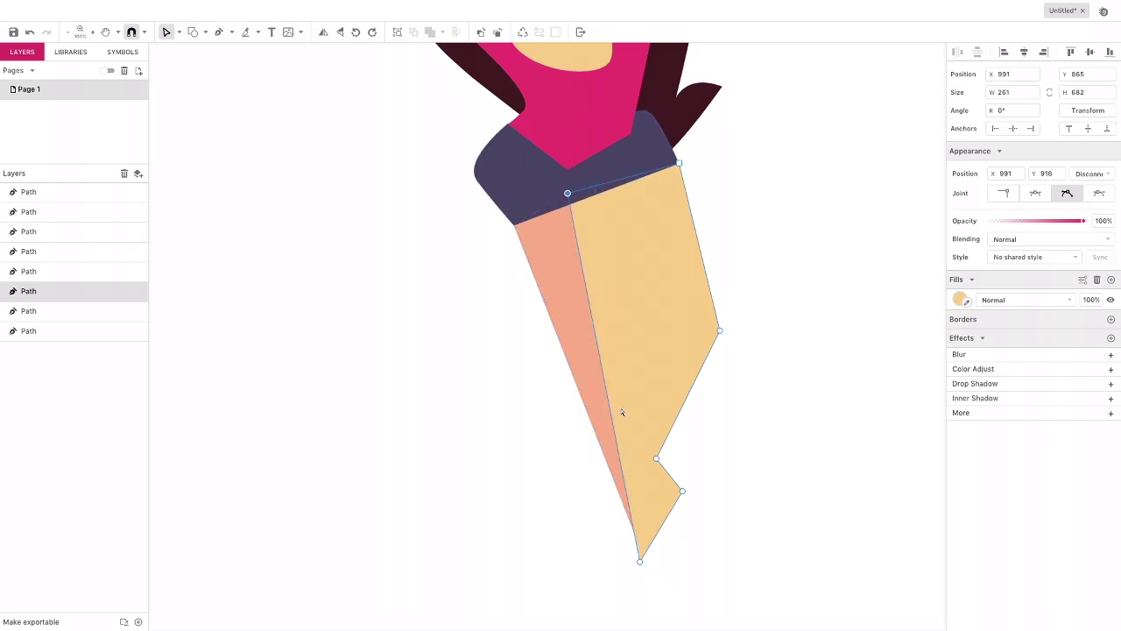
left_click_drag(567, 194, 568, 198)
Step: Bend the tan shape's outer edges above, inside and below the notch into outward curves, and slightly adjust its long inner edge
left_click_drag(684, 410, 700, 413)
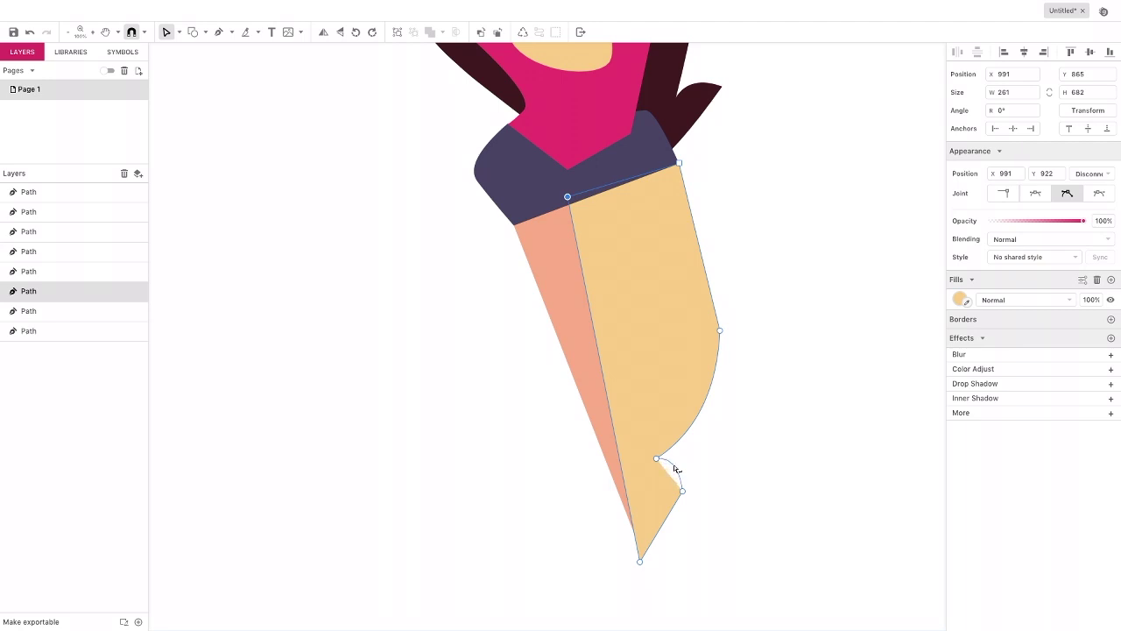
left_click_drag(675, 472, 676, 482)
left_click_drag(596, 336, 596, 332)
left_click_drag(666, 527, 657, 500)
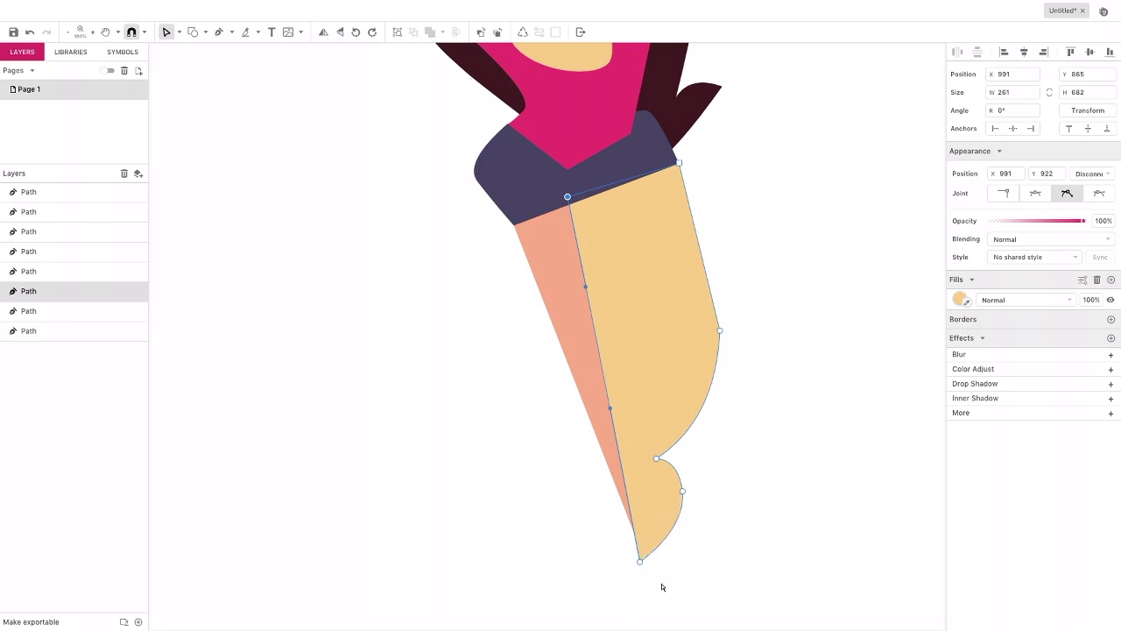
Step: Move the tan shape clear of the salmon triangle to X 1256, Y 876, and switch to the Pen tool
scroll(519, 294, "up", 5)
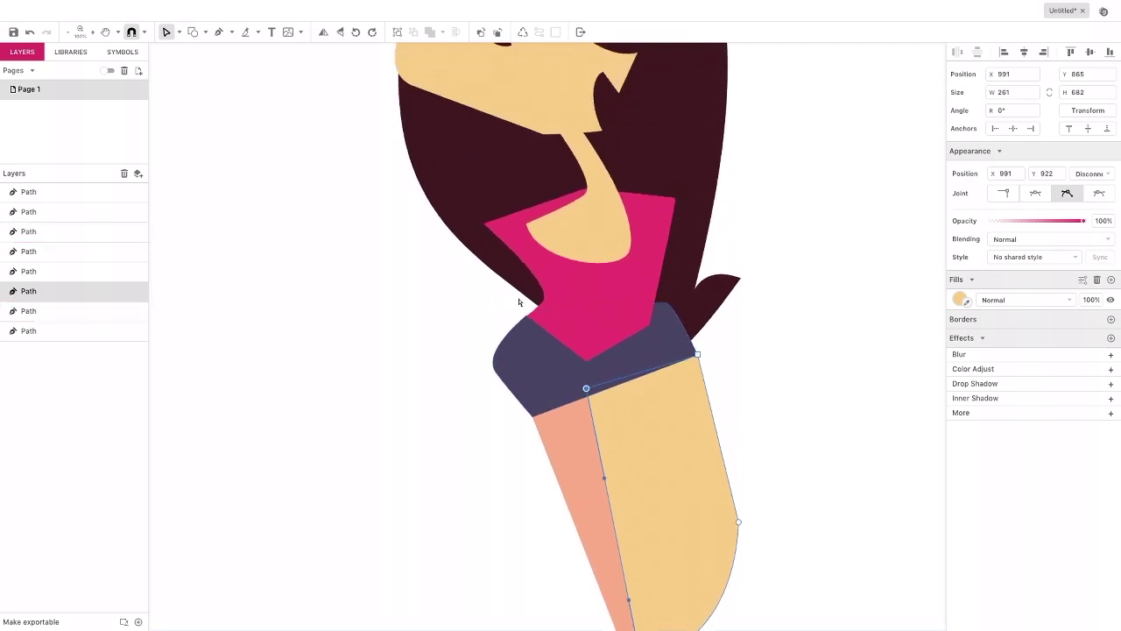
scroll(519, 302, "up", 2)
scroll(523, 314, "down", 5)
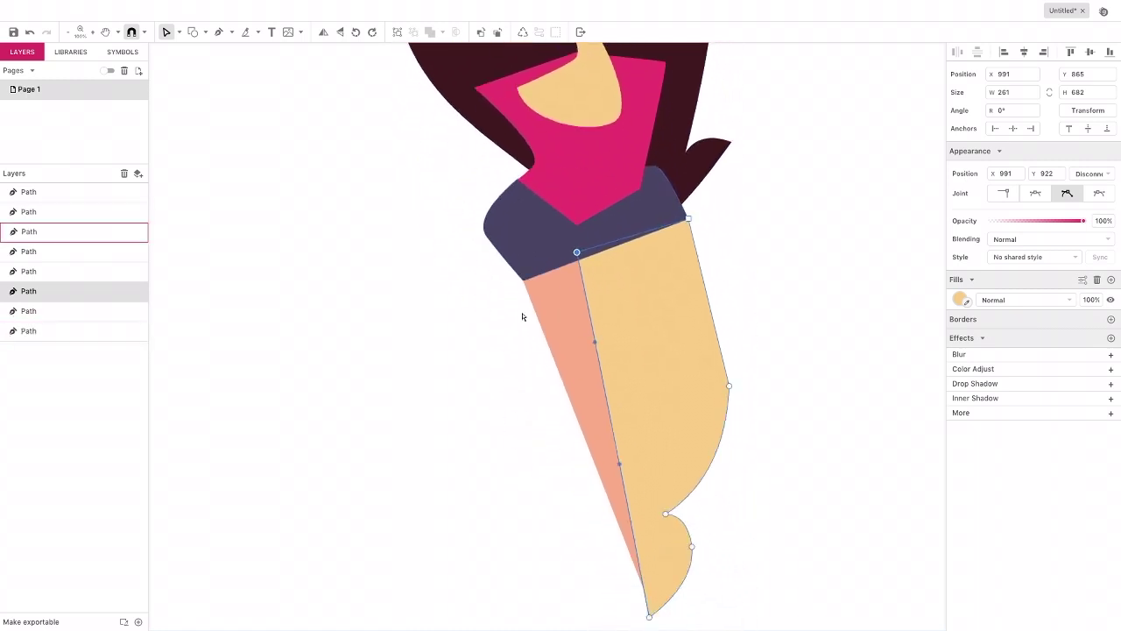
left_click(178, 34)
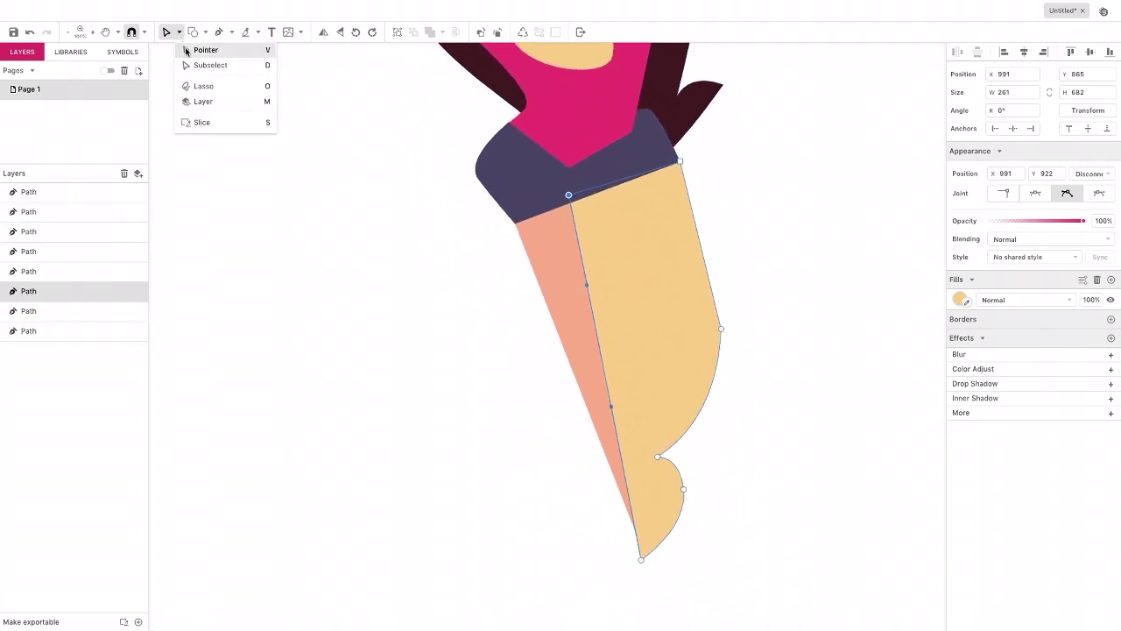
left_click(198, 50)
left_click(202, 65)
left_click_drag(628, 300, 774, 301)
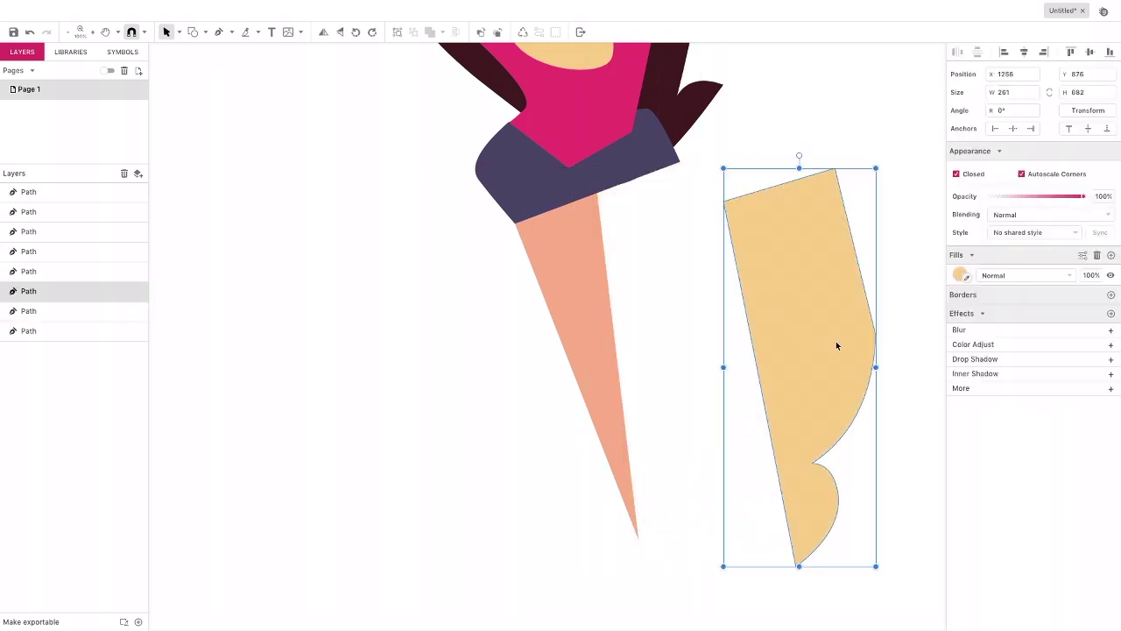
left_click(219, 33)
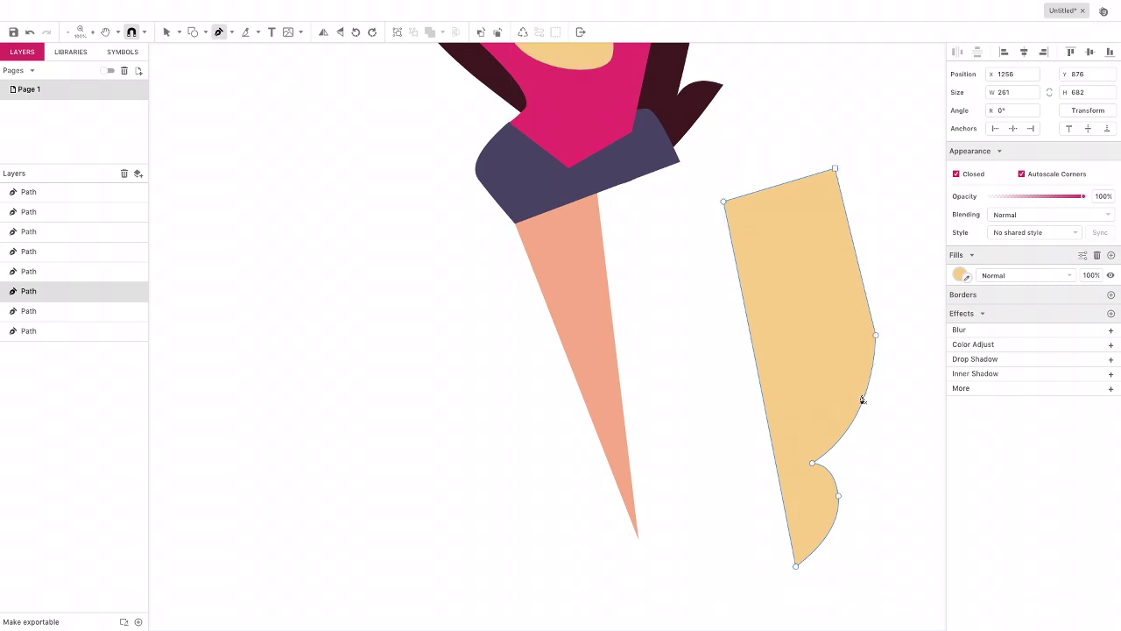
Step: Draw a closed four-sided path about 236 × 423 px over the tan shape's lower half and fill it with cream, RGB 255, 243, 224
left_click(886, 344)
left_click(748, 402)
left_click(791, 589)
left_click(849, 560)
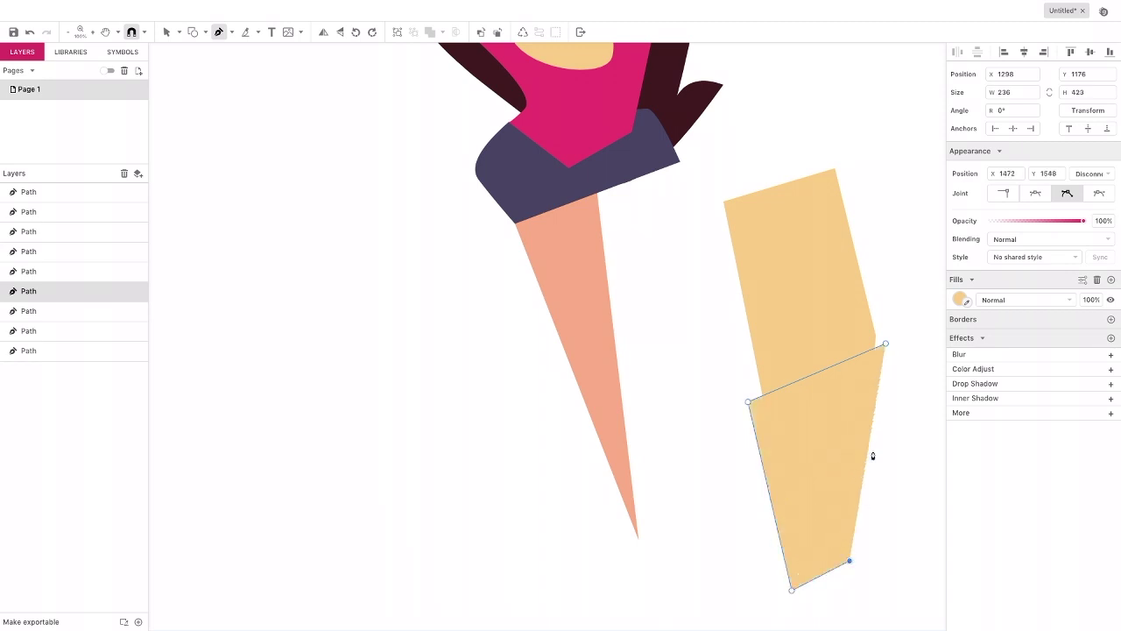
left_click(885, 343)
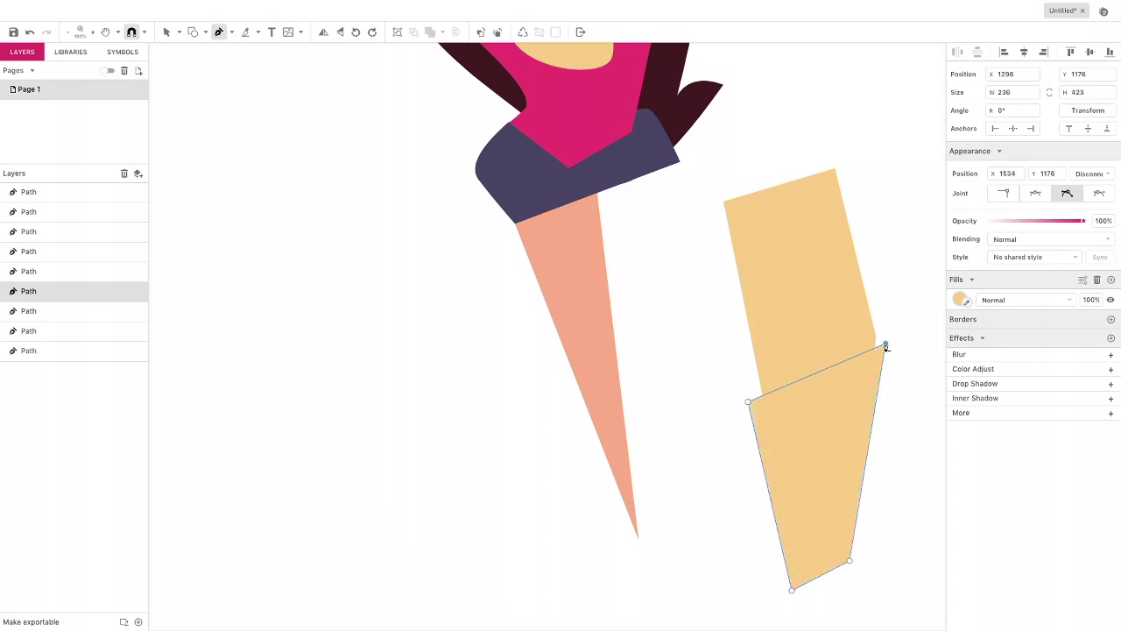
left_click(960, 300)
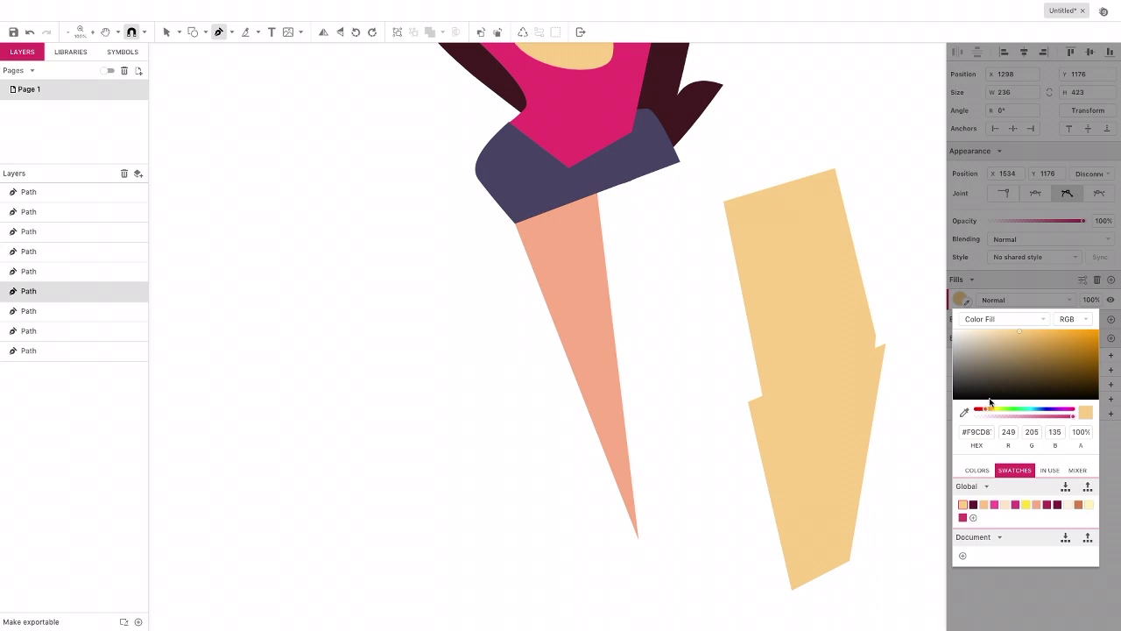
left_click(1068, 504)
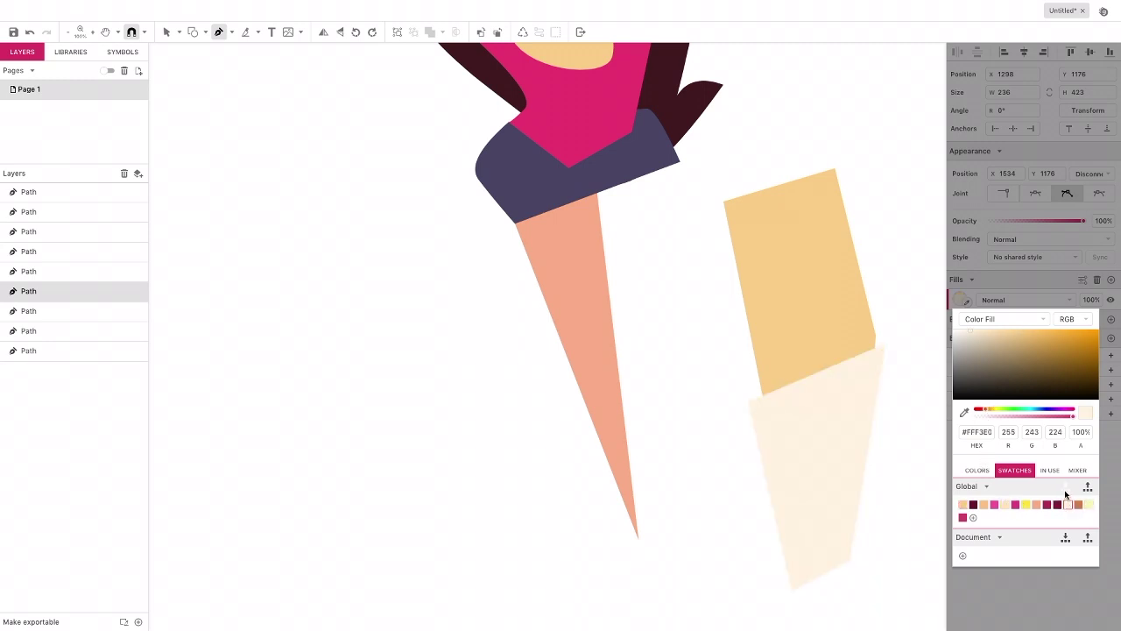
Step: Draw a thin slanted closed band about 257 × 139 px across the upper part of the cream shape with the Pen tool
left_click(222, 33)
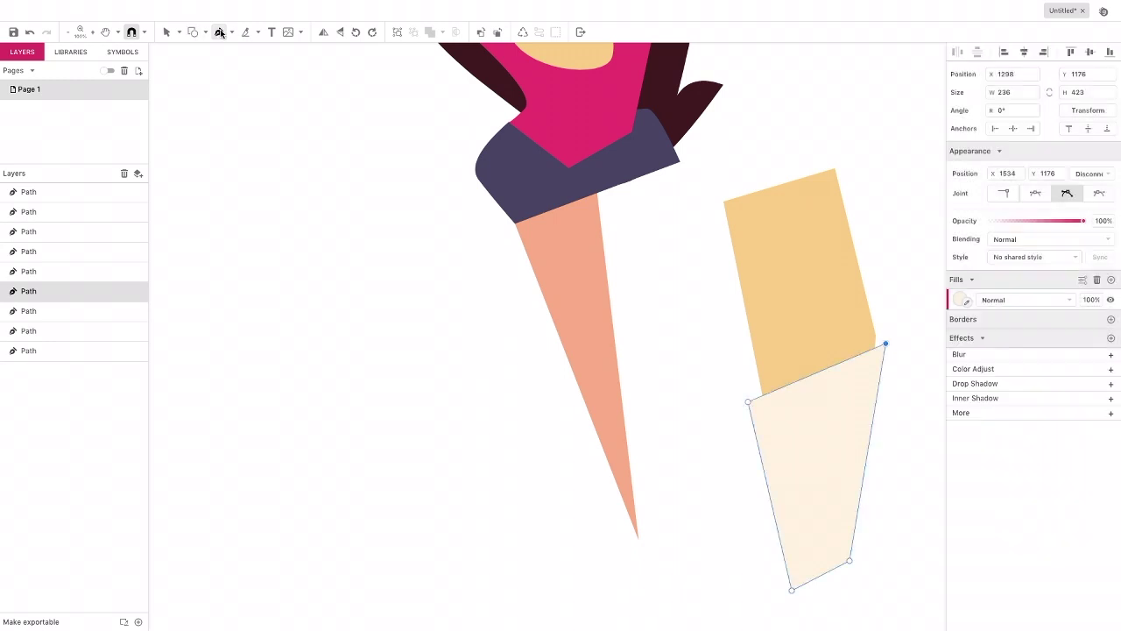
left_click(168, 32)
left_click(218, 33)
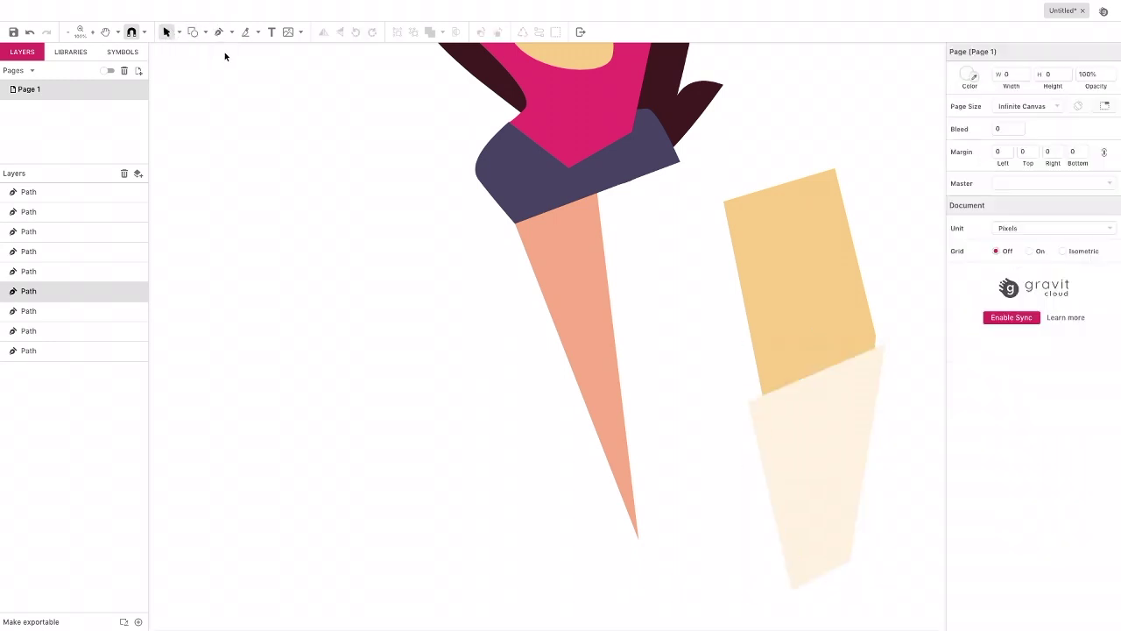
left_click(890, 353)
left_click_drag(742, 421, 748, 435)
left_click(747, 435)
left_click(890, 367)
left_click(891, 353)
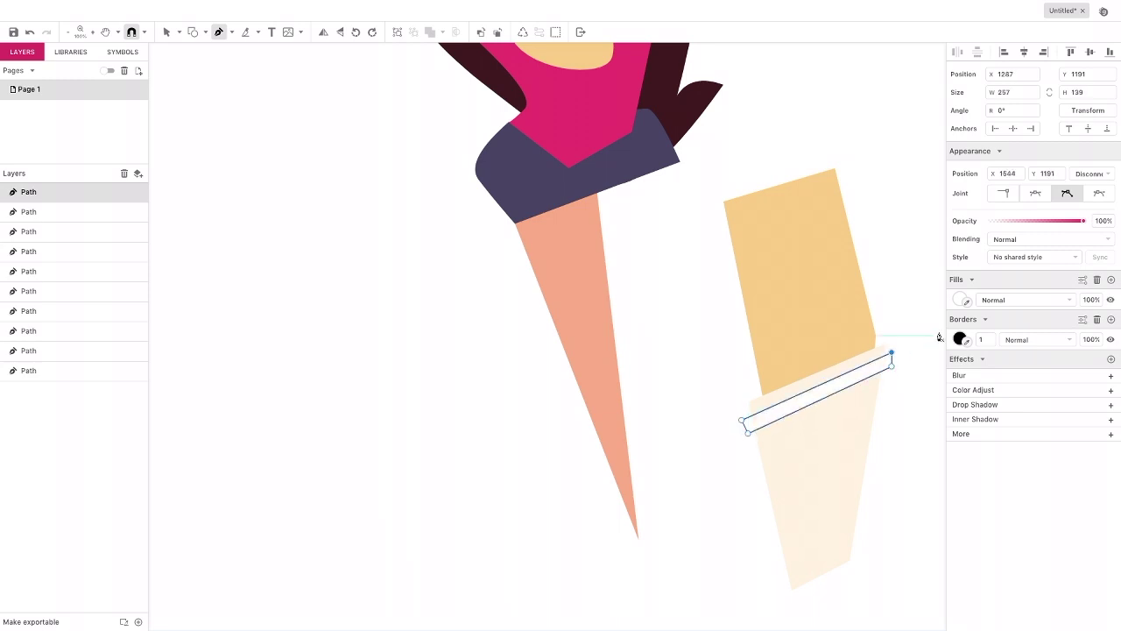
Step: Remove the slanted band's border and fill it with light green, RGB 173, 234, 116
left_click(1096, 320)
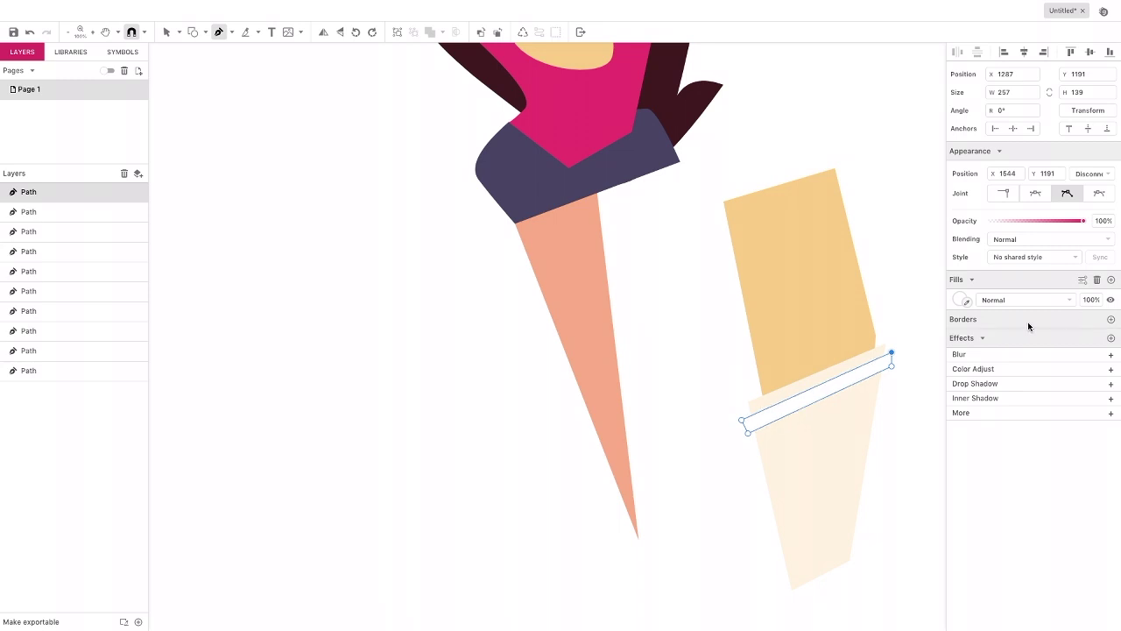
left_click(961, 300)
left_click(1002, 412)
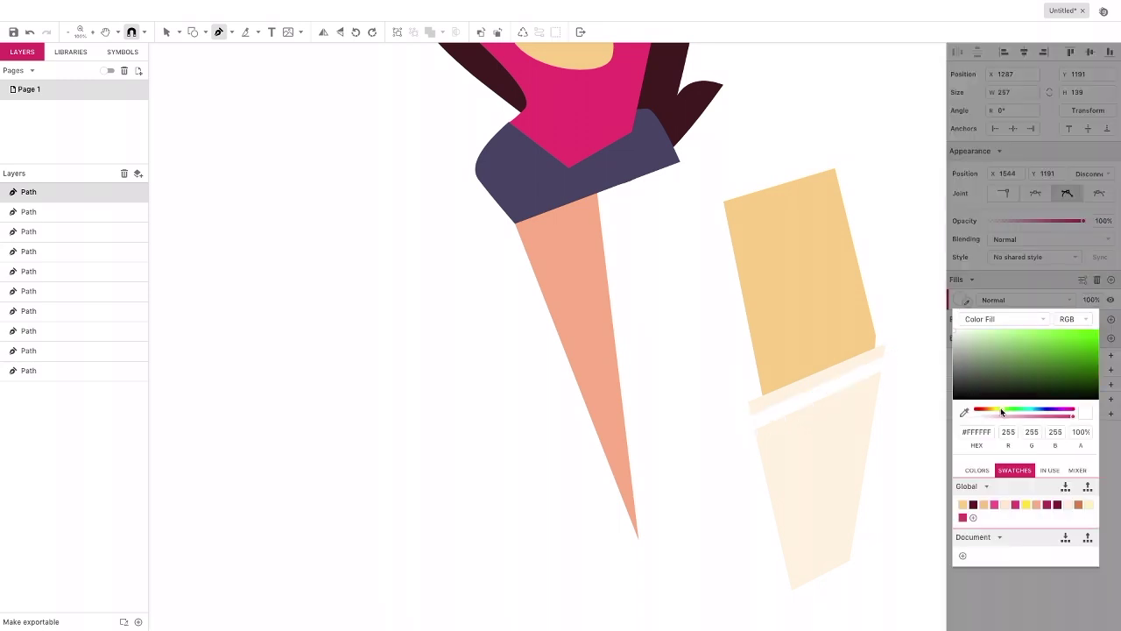
left_click(1022, 337)
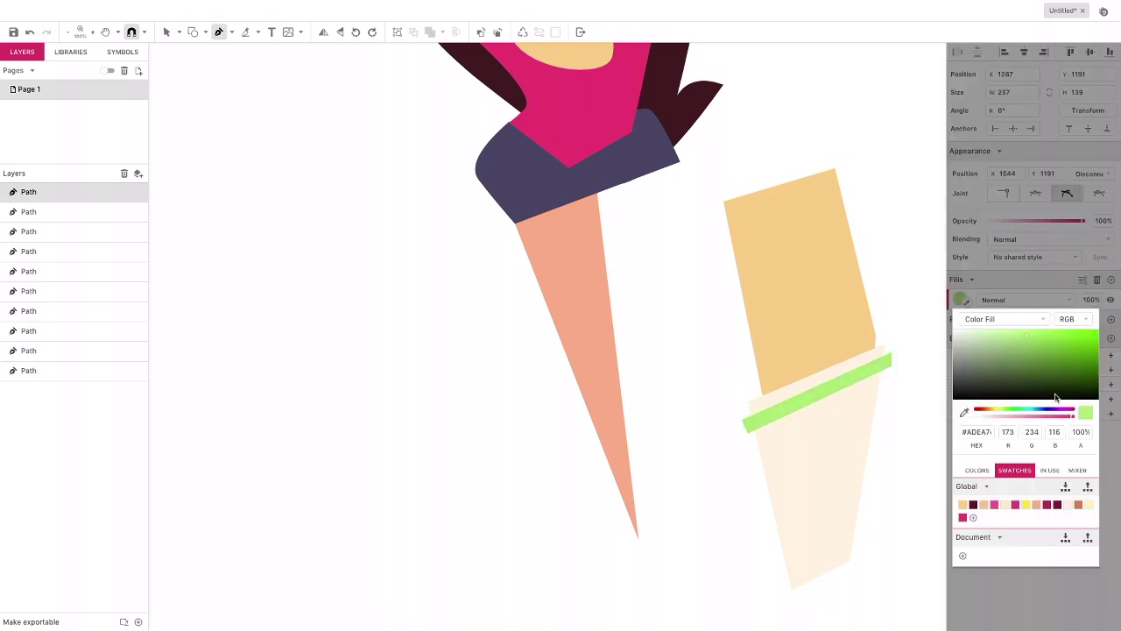
Step: Duplicate the green band and place the copy just below the original at X 1287, Y 1227
left_click(166, 32)
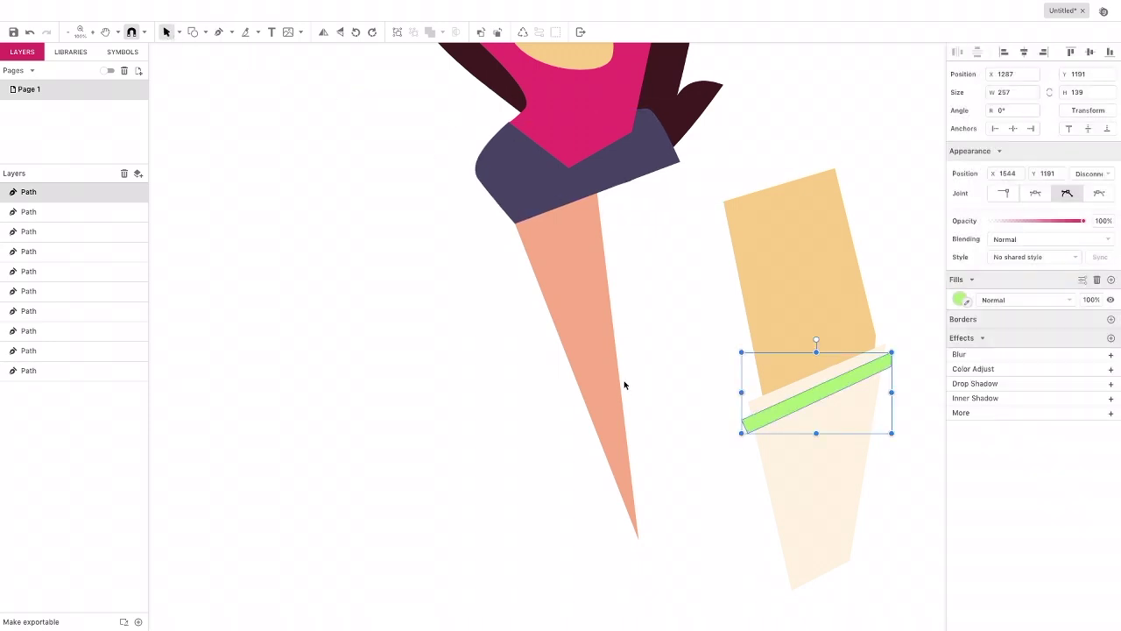
key("ctrl+c")
key("ctrl+v")
left_click_drag(593, 345, 825, 415)
Step: Draw a closed four-sided path about 190 × 239 px covering the bottom end of the cream shape with the Pen tool
left_click(219, 32)
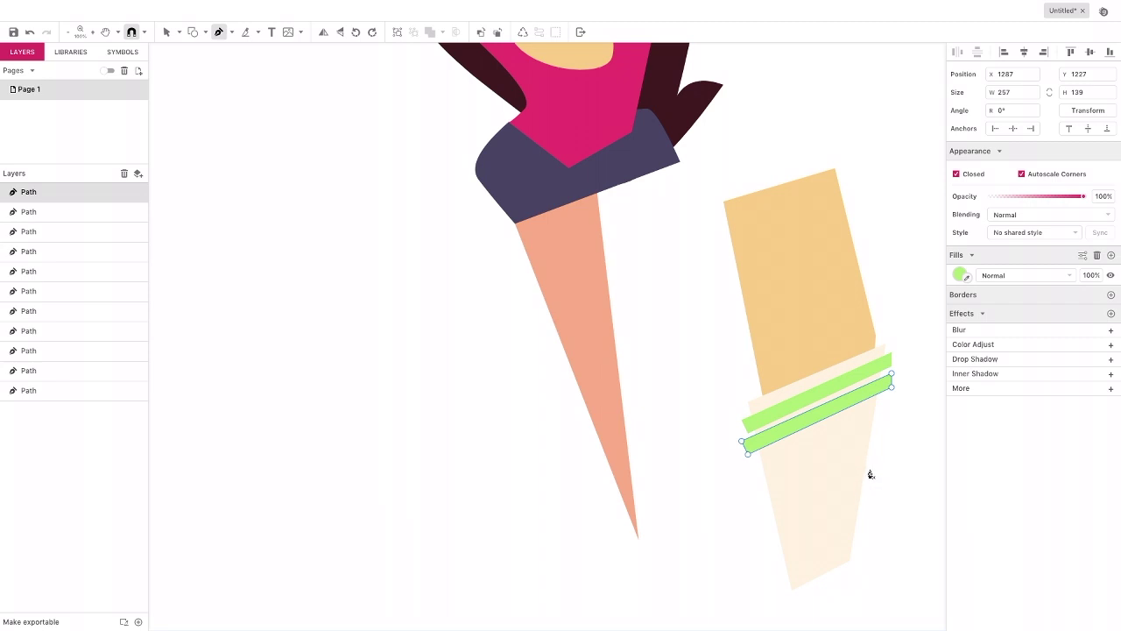
left_click(866, 476)
left_click(756, 522)
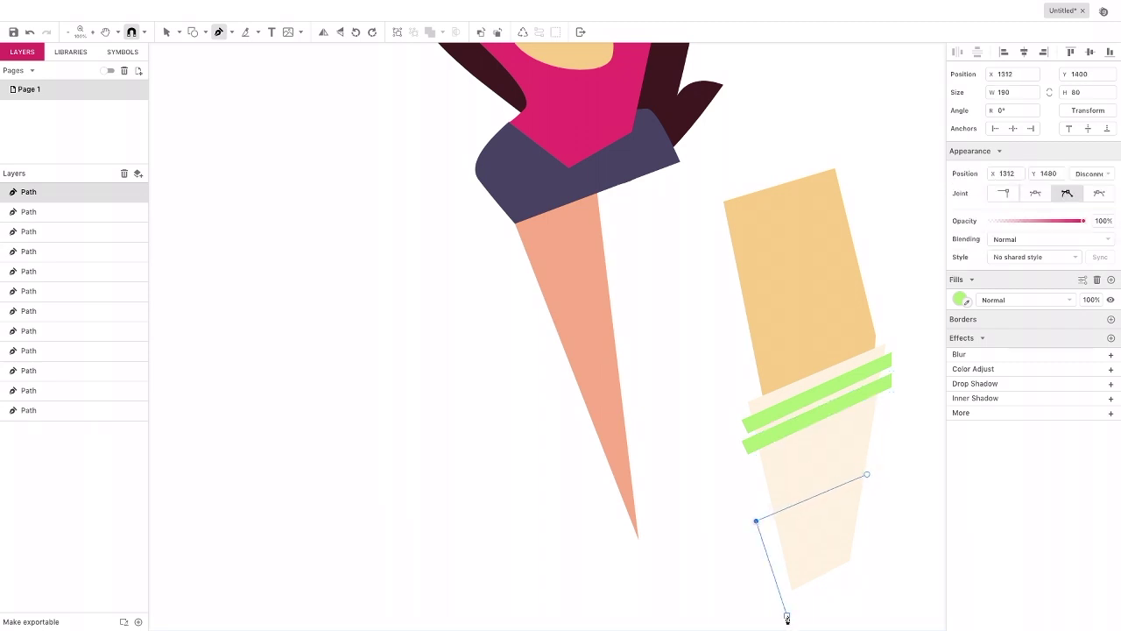
left_click(787, 613)
left_click(861, 587)
left_click(866, 476)
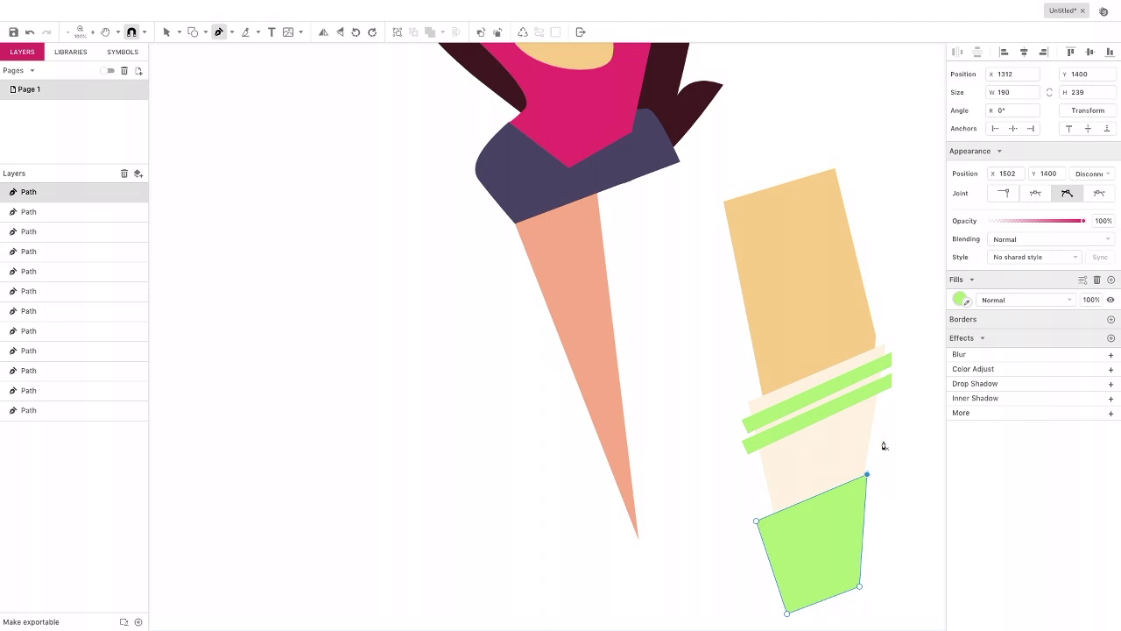
Step: Fill the bottom four-sided shape with bright yellow, RGB 237, 255, 101
left_click(960, 300)
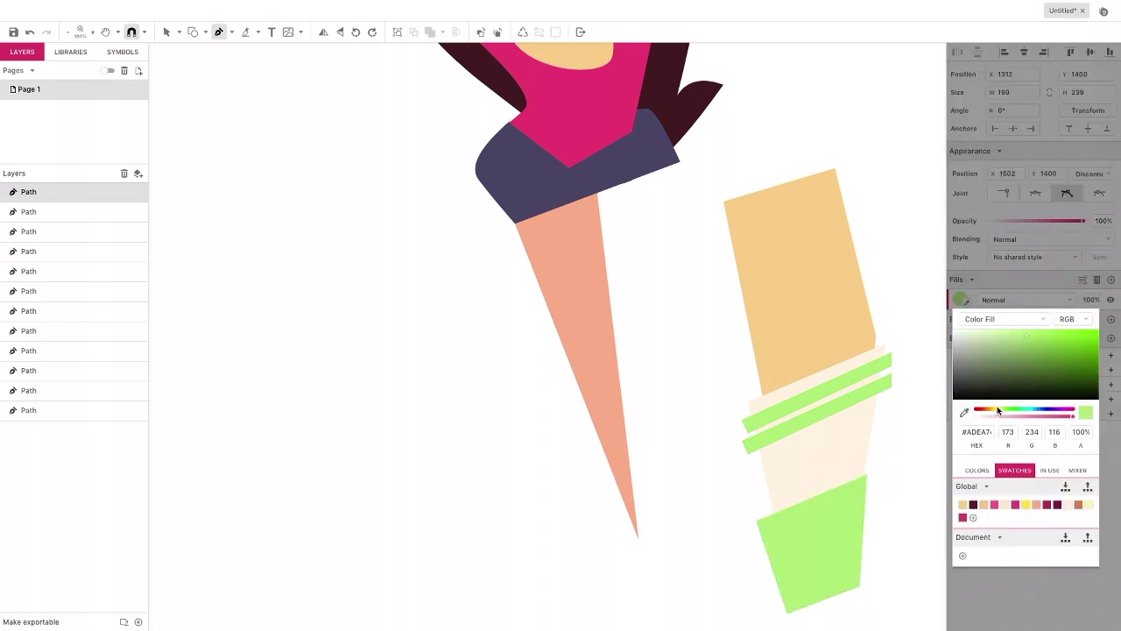
left_click_drag(998, 410, 1000, 397)
left_click_drag(1040, 336, 1042, 329)
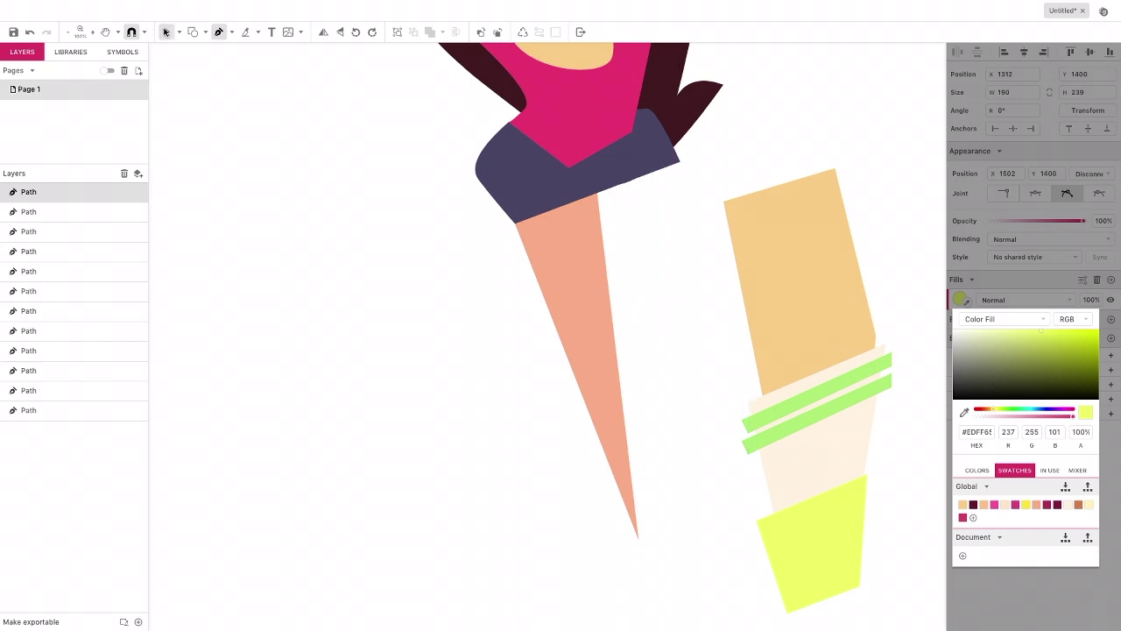
left_click(165, 32)
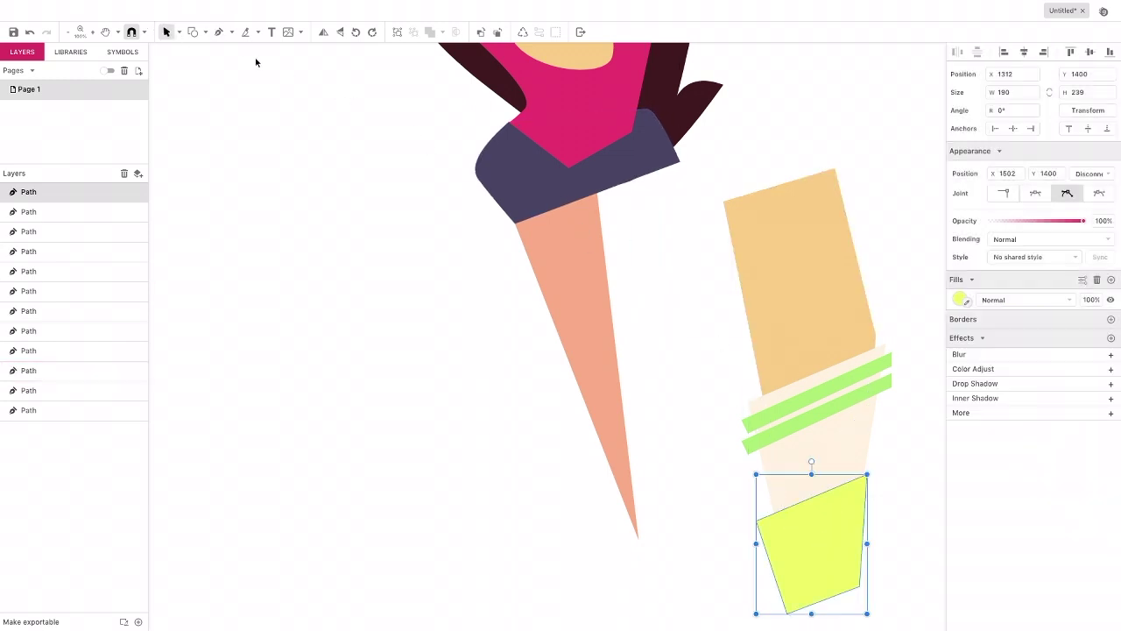
Step: Draw a closed triangle about 83 × 133 px at the yellow shape's inner edge with the Pen tool
left_click(219, 32)
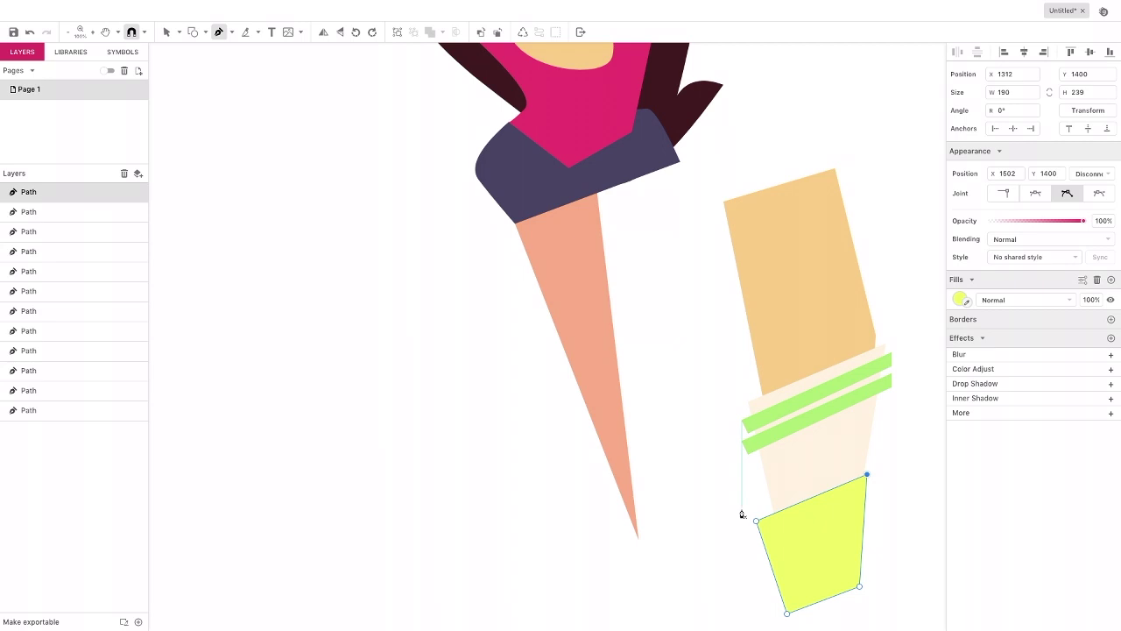
left_click(756, 540)
left_click(805, 527)
left_click(779, 604)
left_click(756, 540)
Step: Fill the small triangle with the cream sampled from the shape above, and move it up to X 1324, Y 1466
left_click(960, 300)
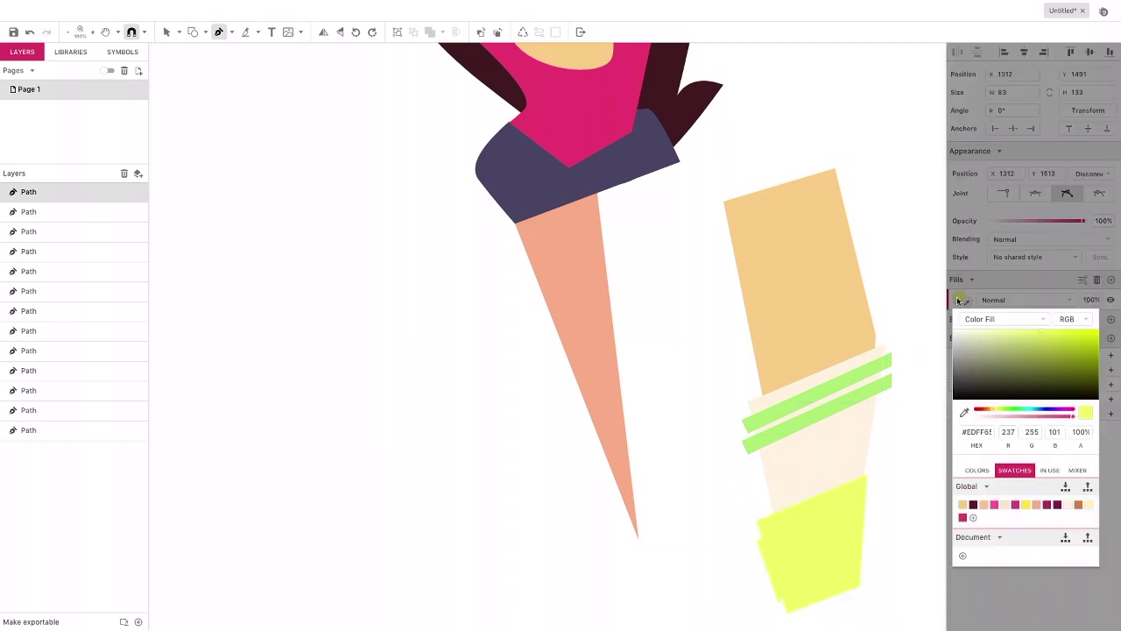
left_click(962, 413)
left_click(837, 438)
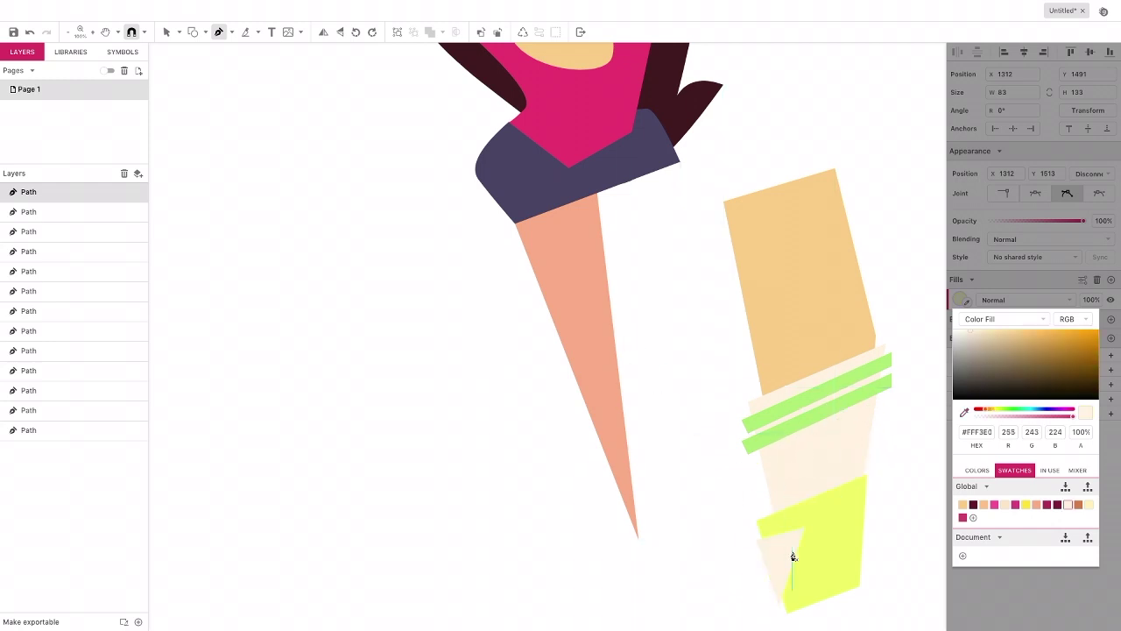
key("v")
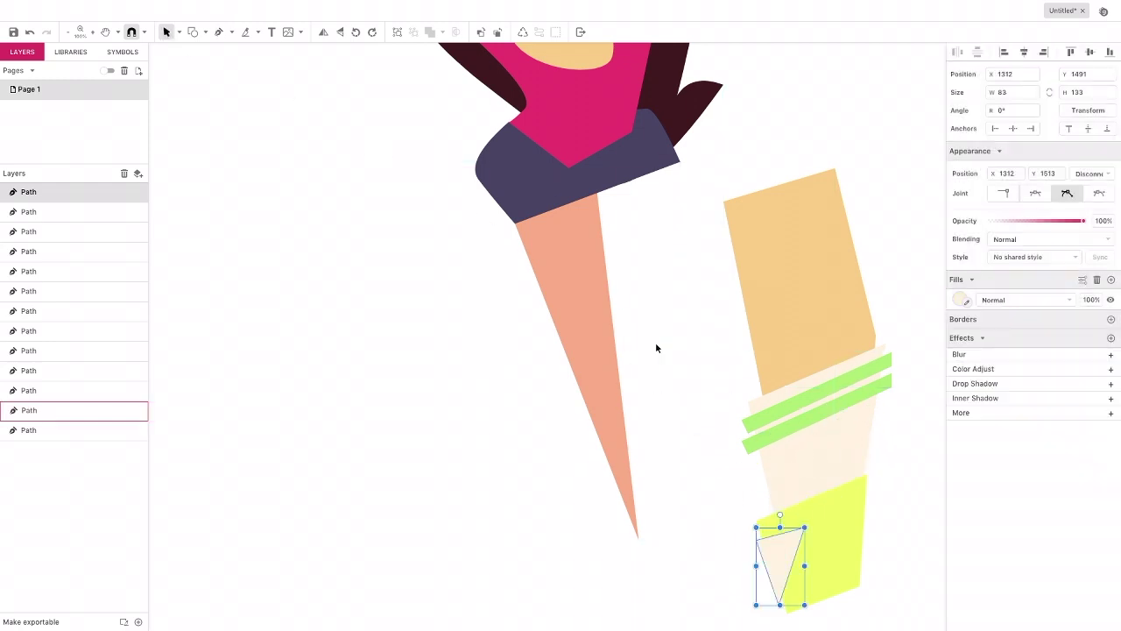
left_click(721, 400)
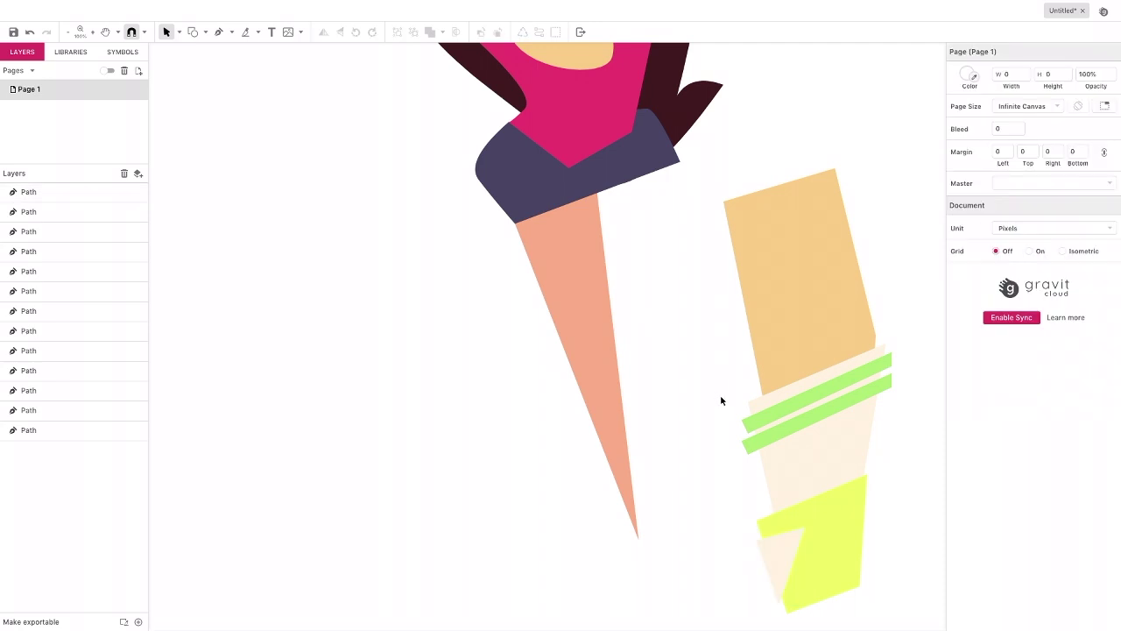
left_click(782, 545)
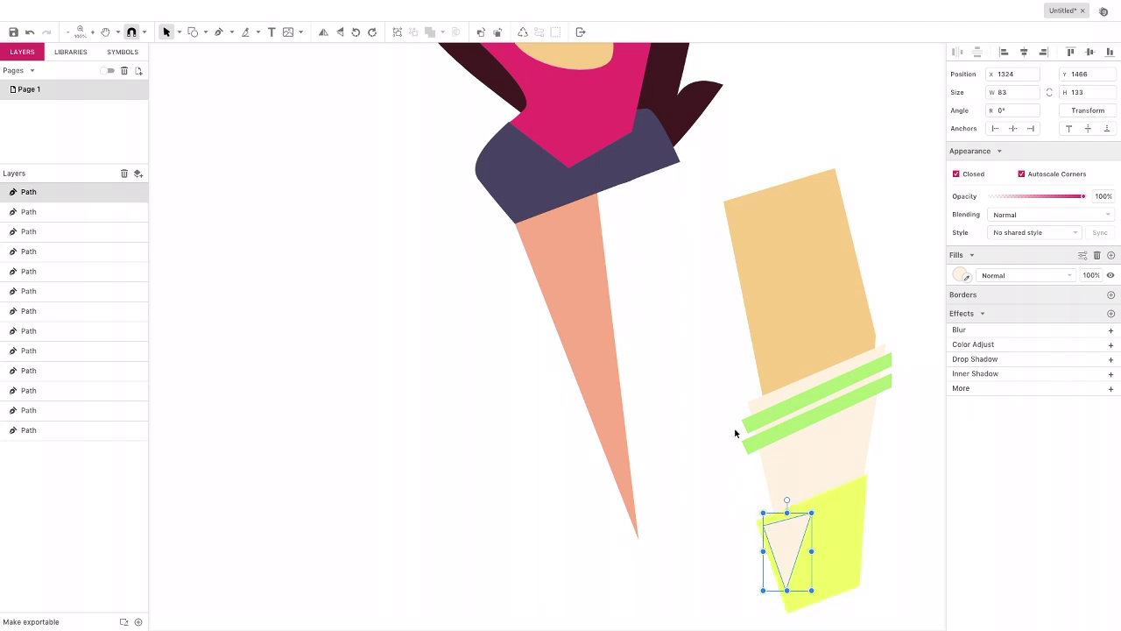
Step: Clip the cream, green and yellow pieces inside the tan notched shape, and move the clipped leg under the slate shape to X 989, Y 860
left_click(727, 362)
left_click_drag(727, 362, 886, 552)
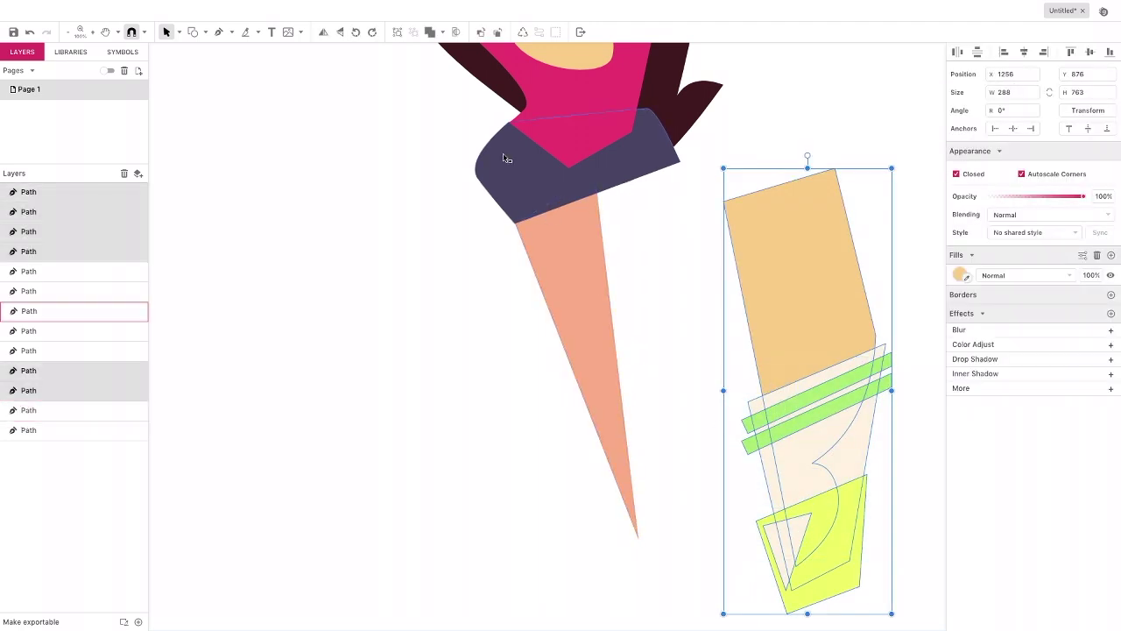
left_click(455, 33)
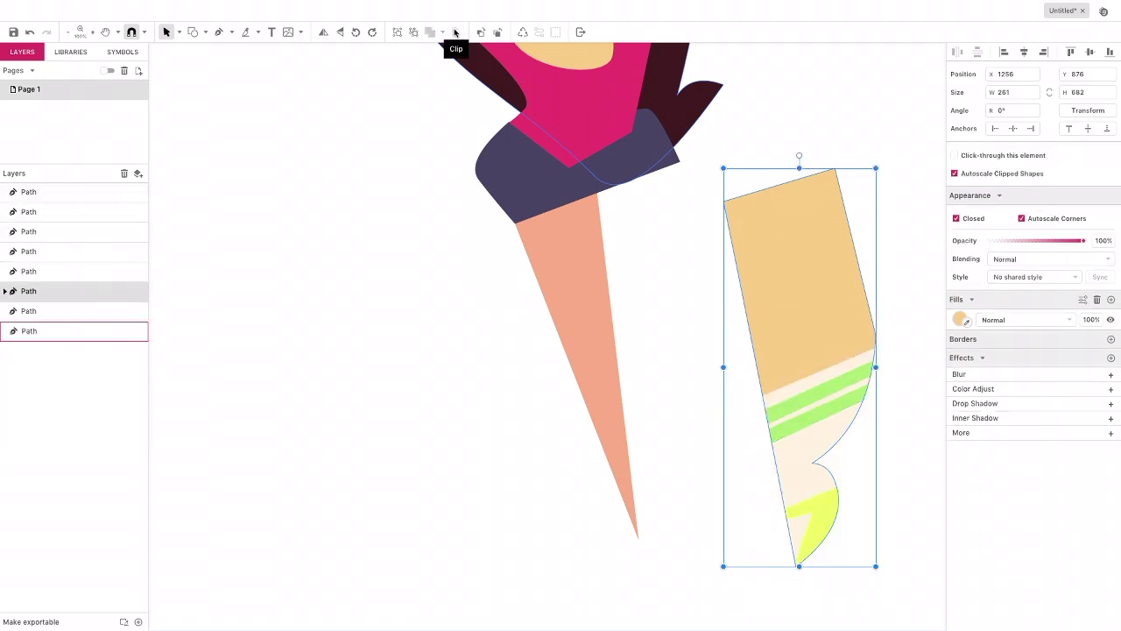
mouse_move(794, 289)
left_mouse_down()
mouse_move(639, 278)
mouse_move(616, 257)
left_mouse_up()
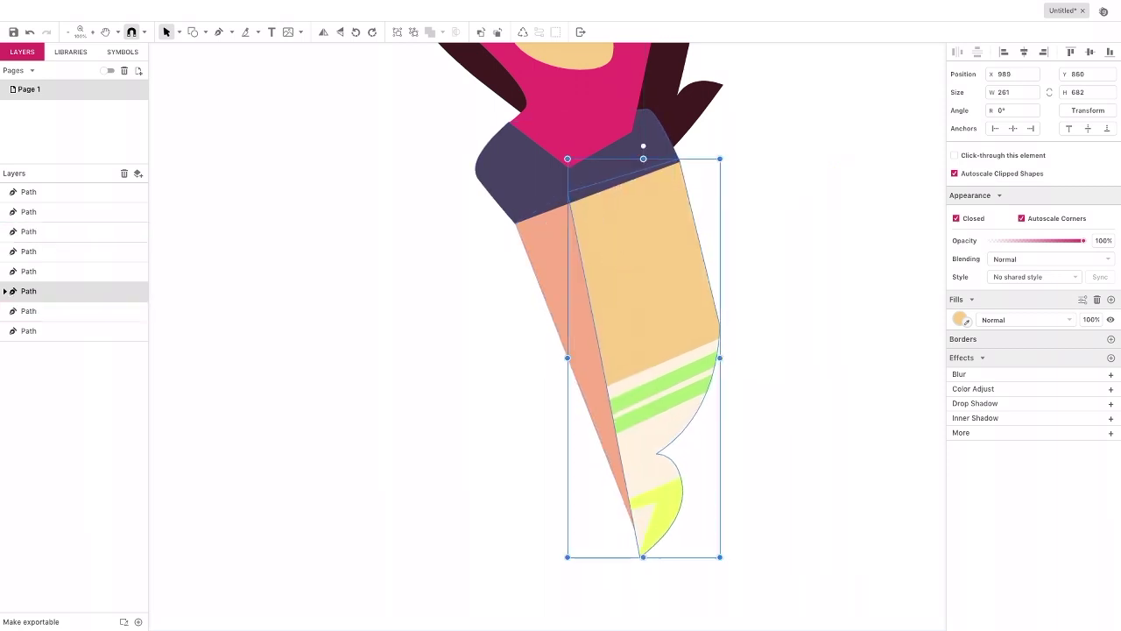
left_click(447, 210)
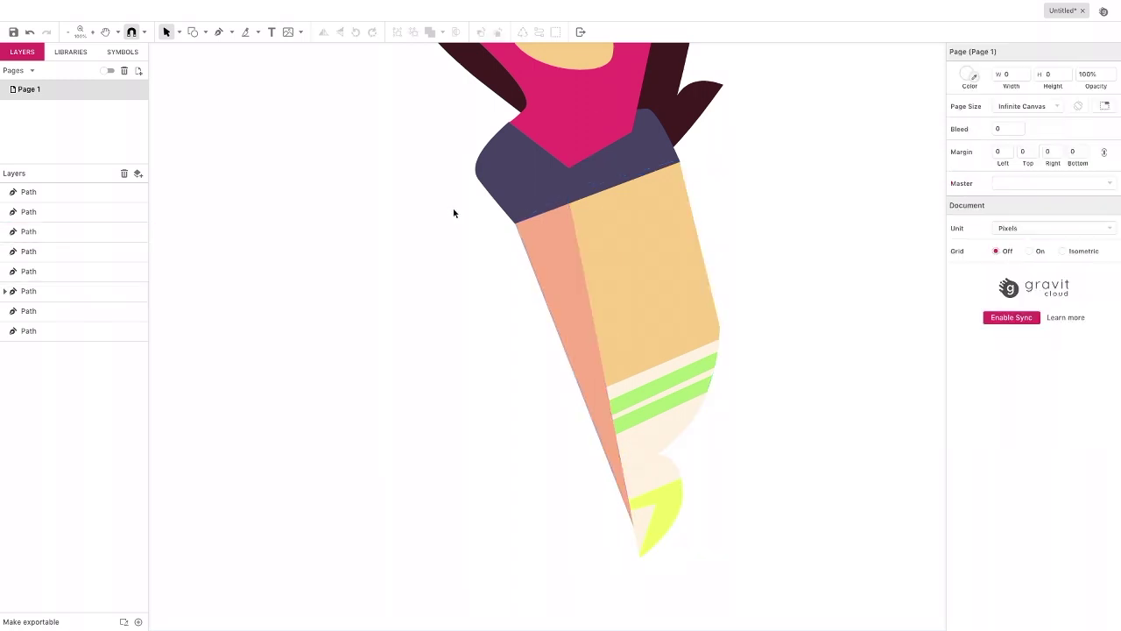
Step: Move the salmon triangle clear of the other leg to X 589, Y 861, and switch to the Pen tool
left_click(549, 256)
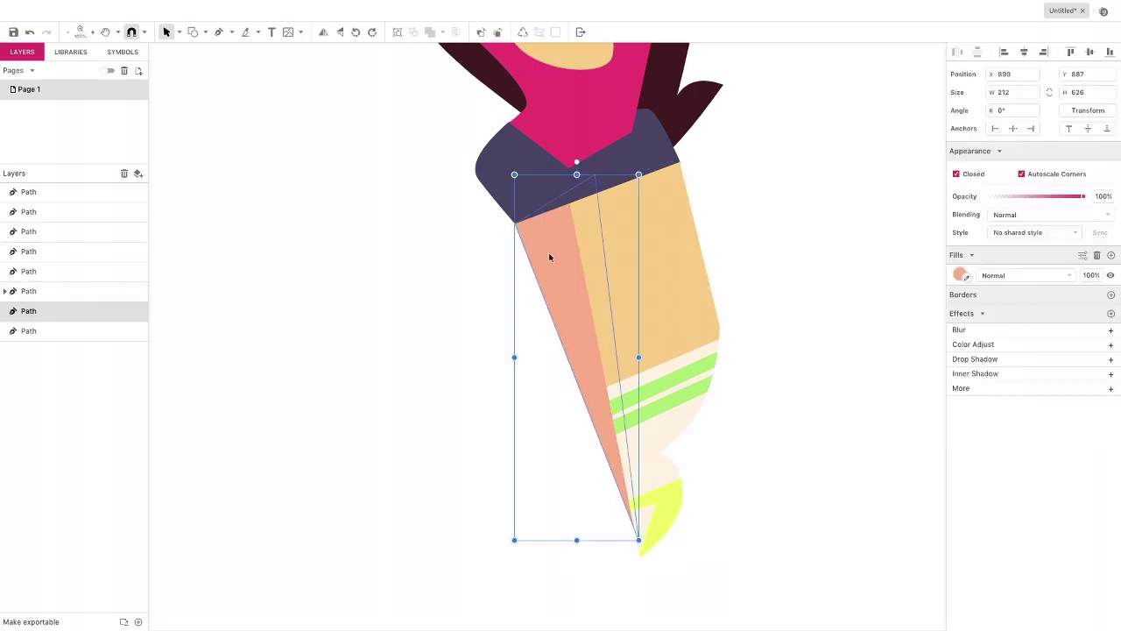
left_click_drag(564, 253, 379, 236)
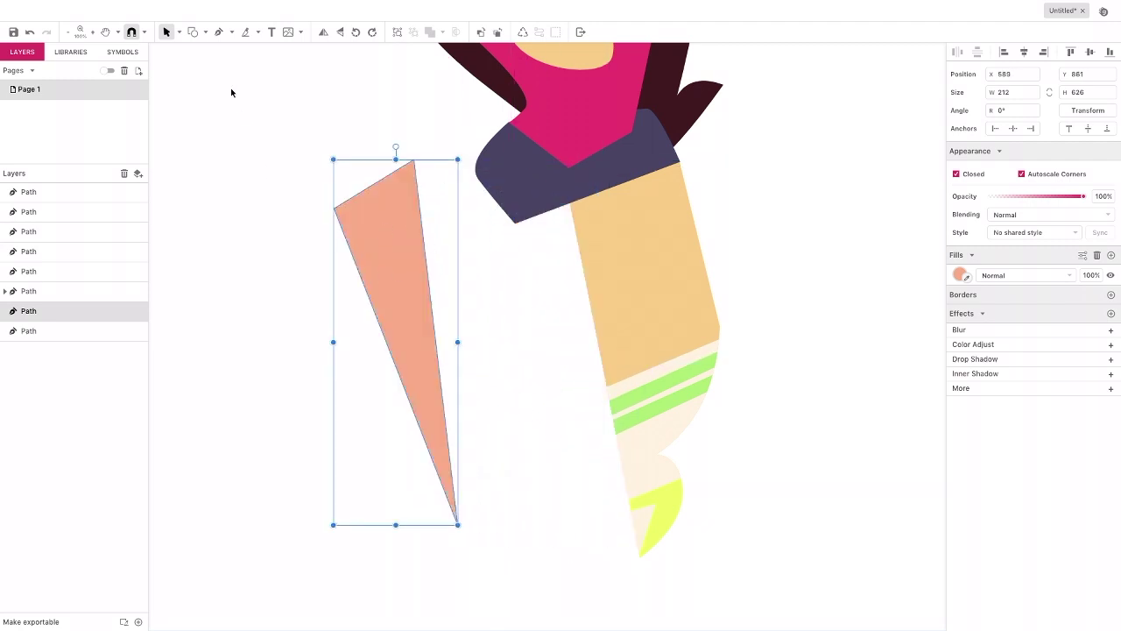
left_click(219, 31)
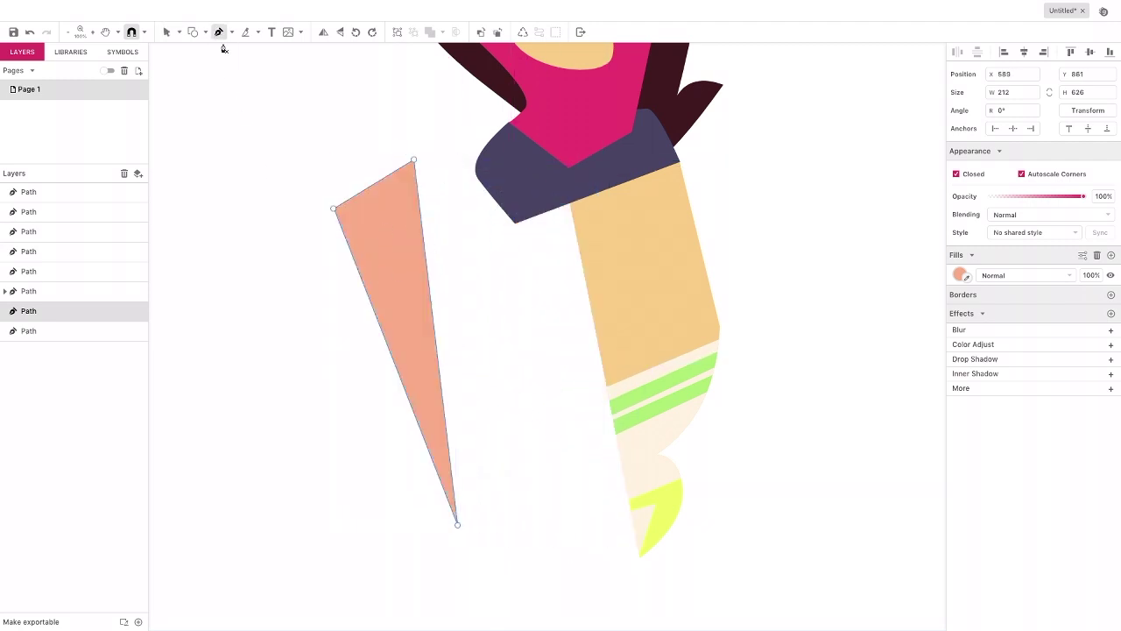
Step: Draw a closed four-sided path about 196 × 374 px over the lower half of the salmon triangle
left_click(443, 325)
left_click(373, 358)
left_click(452, 541)
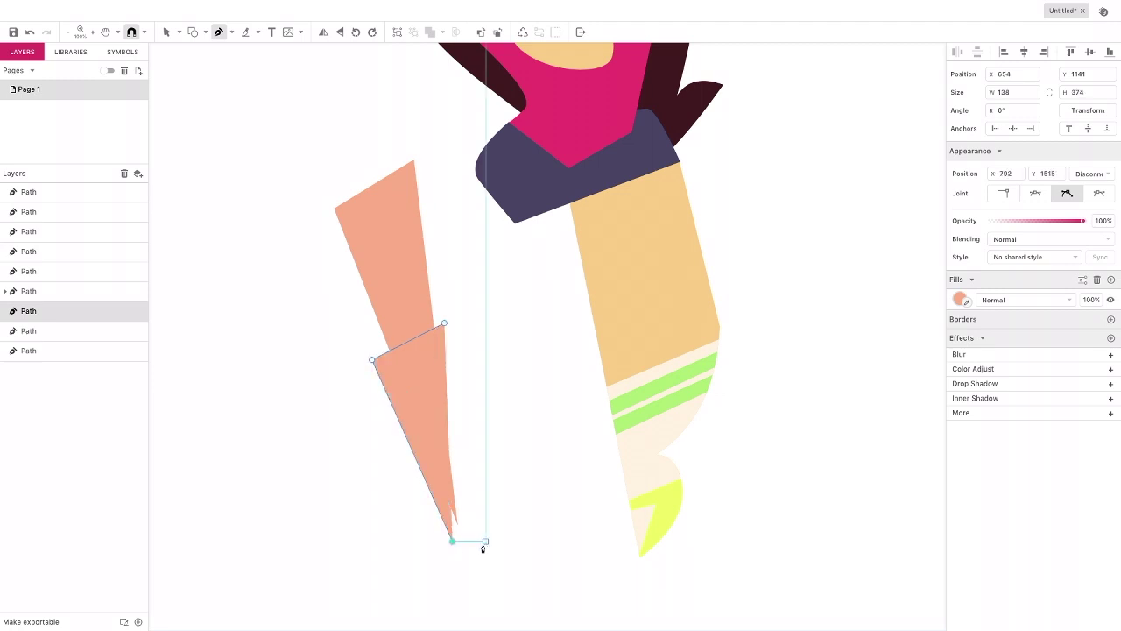
left_click(485, 541)
left_click(445, 325)
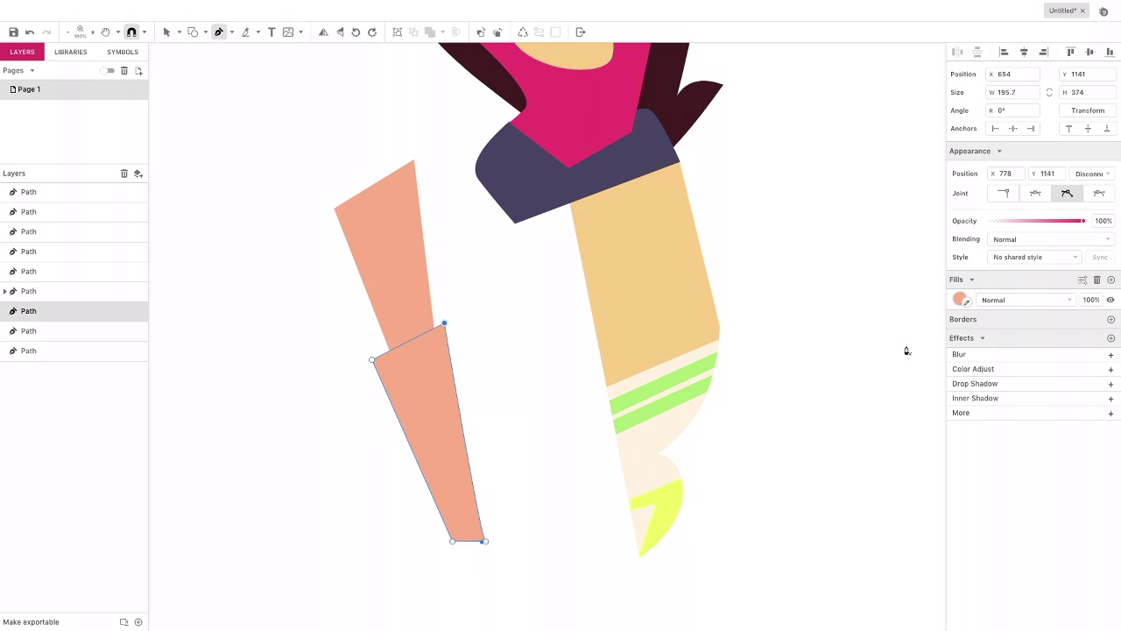
Step: Fill the new shape on the salmon triangle with the cream sampled from the finished leg's sock
left_click(959, 299)
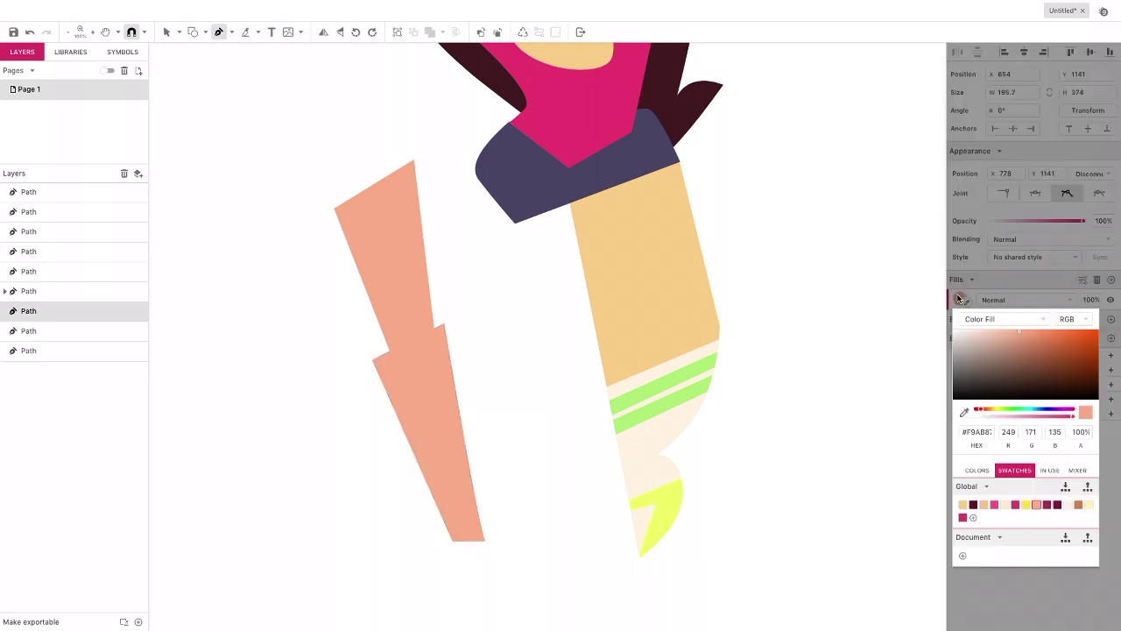
left_click(965, 411)
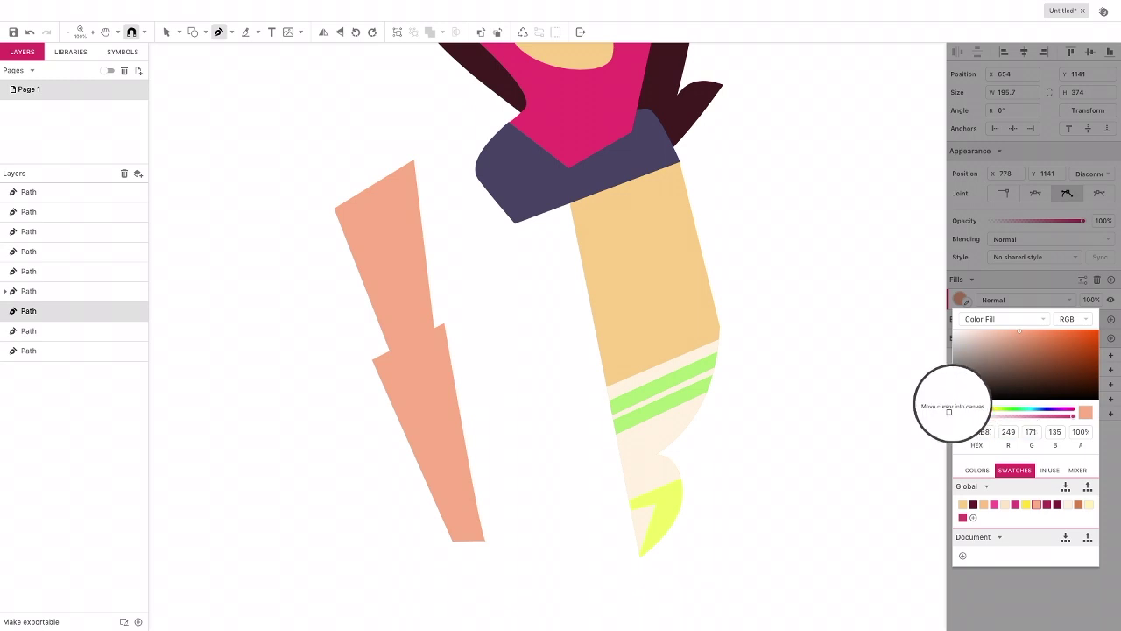
left_click(658, 445)
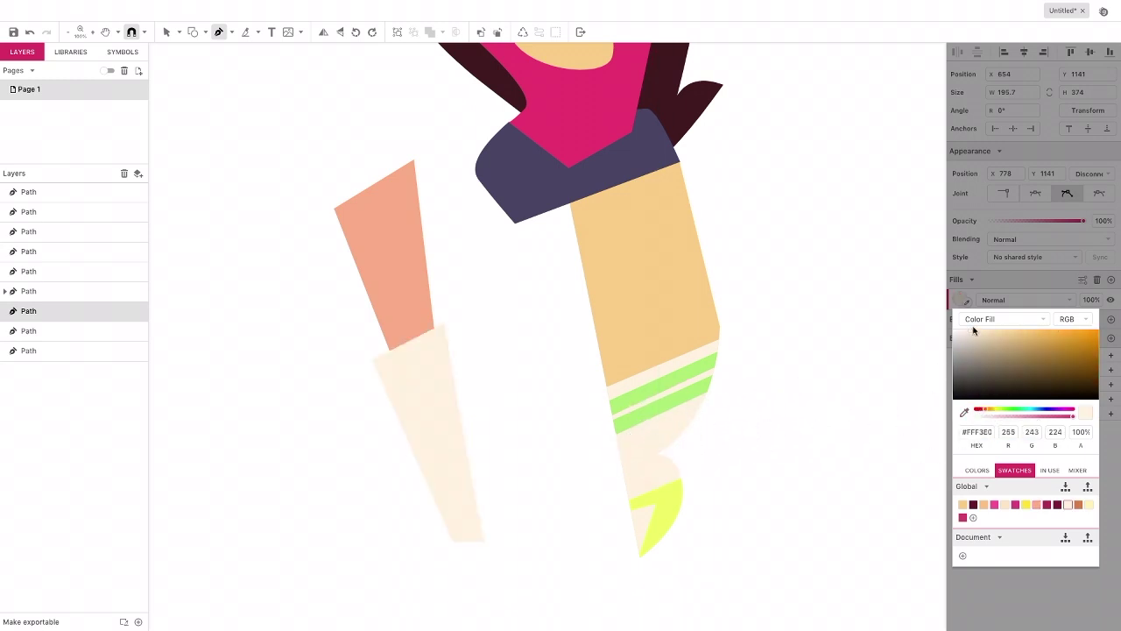
Step: Darken the cream fill of the sock shape on the salmon leg to RGB 240, 228, 207
left_click_drag(972, 333, 975, 340)
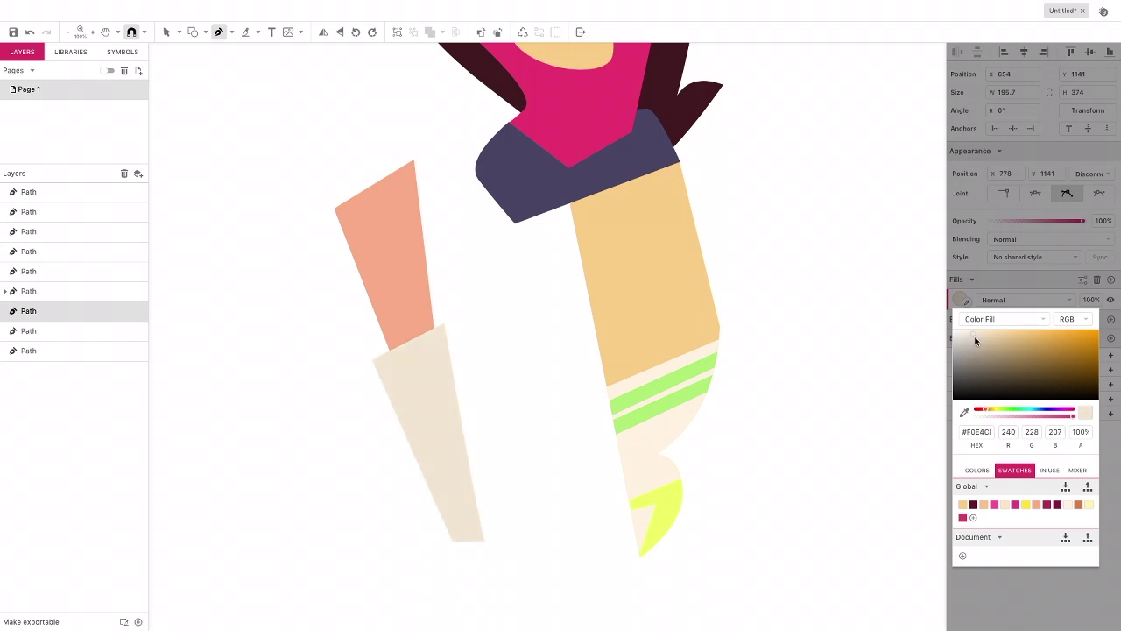
left_click(166, 32)
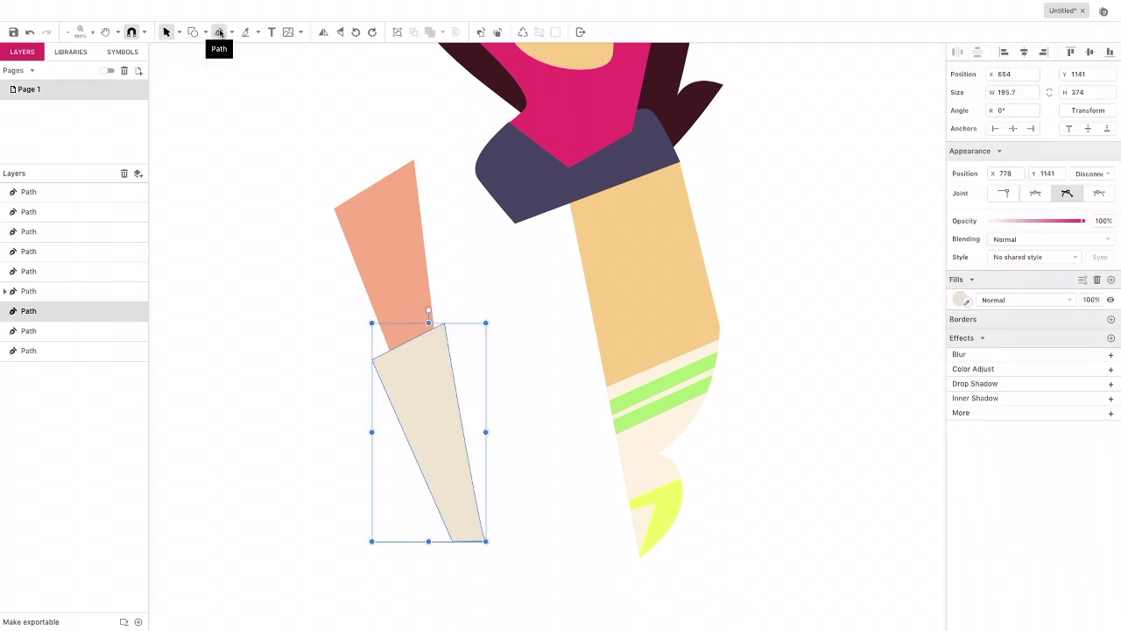
Step: Draw a closed four-sided Pen path about 147 × 84 px as a slanted stripe across the upper part of the darker cream sock
left_click(218, 32)
left_click(452, 343)
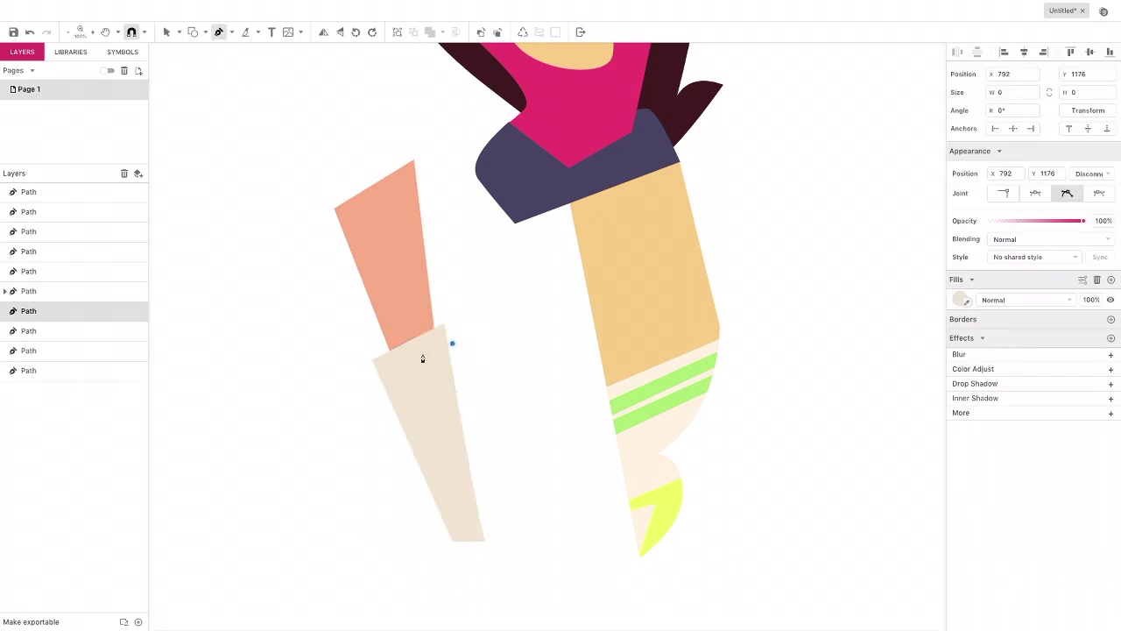
left_click(372, 383)
left_click(381, 391)
left_click(458, 359)
left_click(452, 342)
Step: Fill the new sock stripe with the green sampled from the finished leg's stripes
left_click(961, 300)
left_click(963, 413)
left_click(681, 376)
left_click(682, 374)
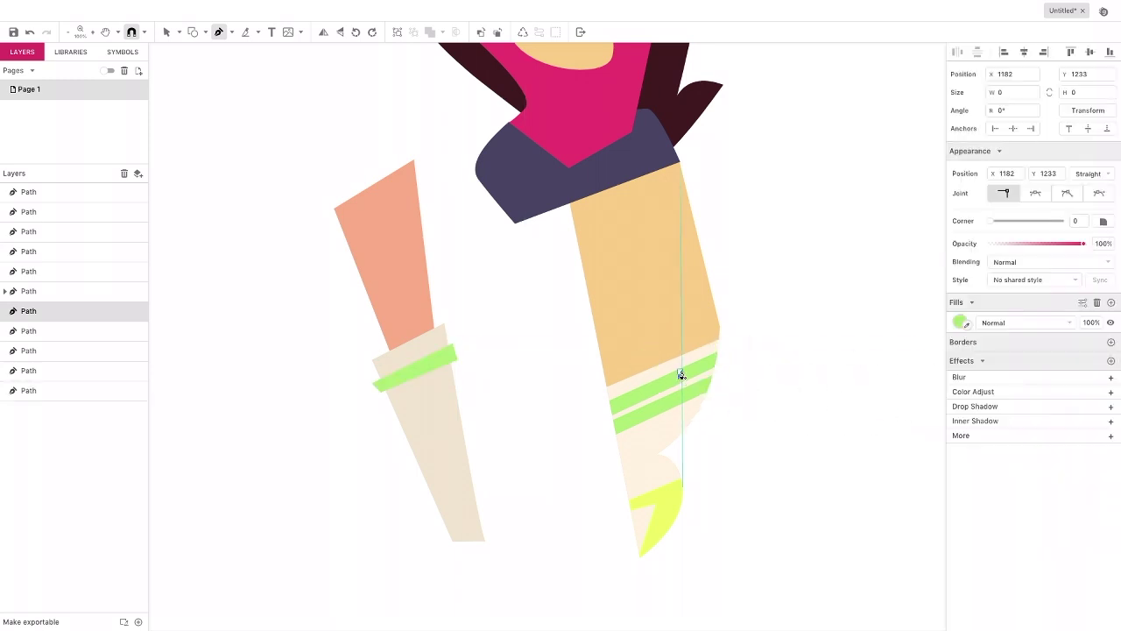
left_click(680, 376)
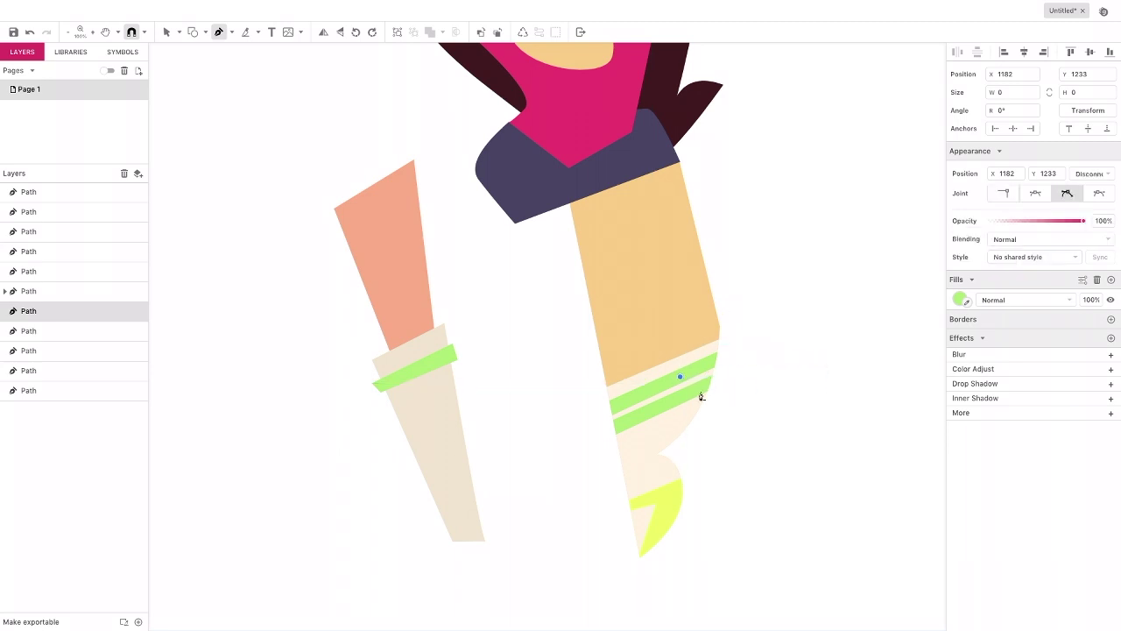
Step: Select the green stripe on the salmon leg's sock and darken its fill to RGB 165, 223, 112
left_click(166, 32)
left_click(435, 354)
left_click(957, 276)
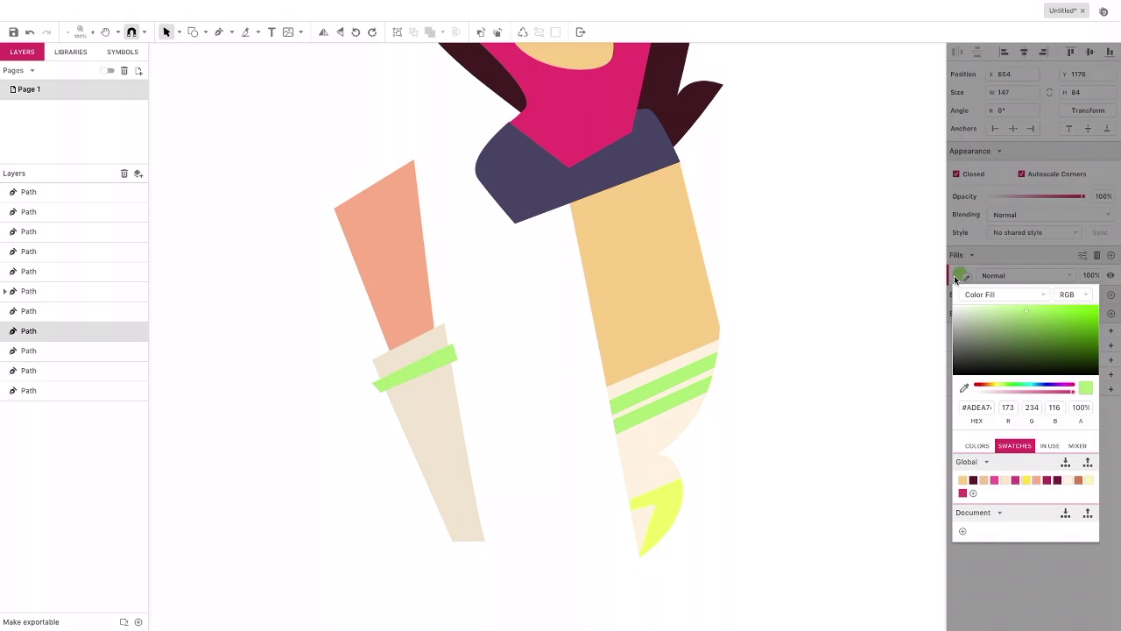
left_click_drag(1024, 312, 1025, 314)
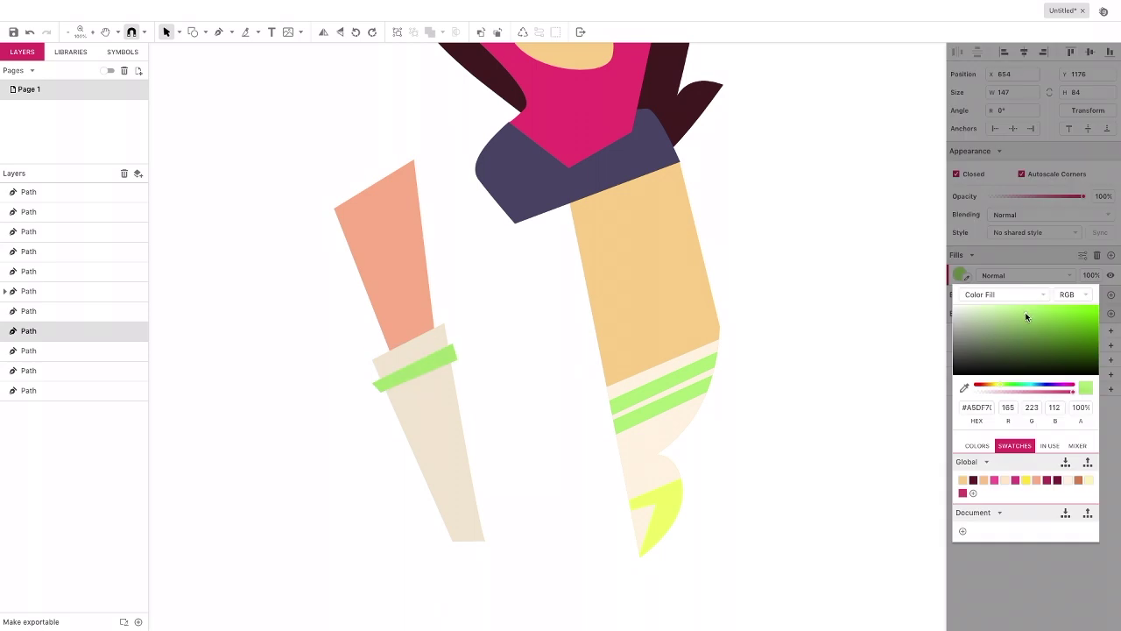
left_click(329, 201)
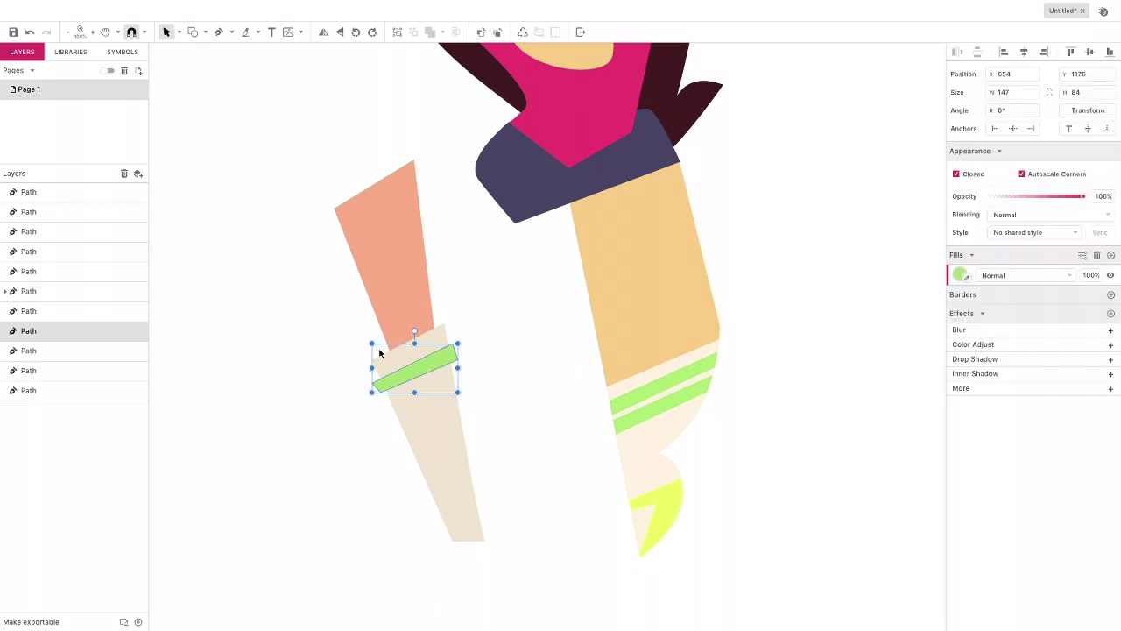
Step: Duplicate the green sock stripe on the detached back leg and place the copy just below the first stripe
key("ctrl+v")
left_click_drag(529, 344, 410, 395)
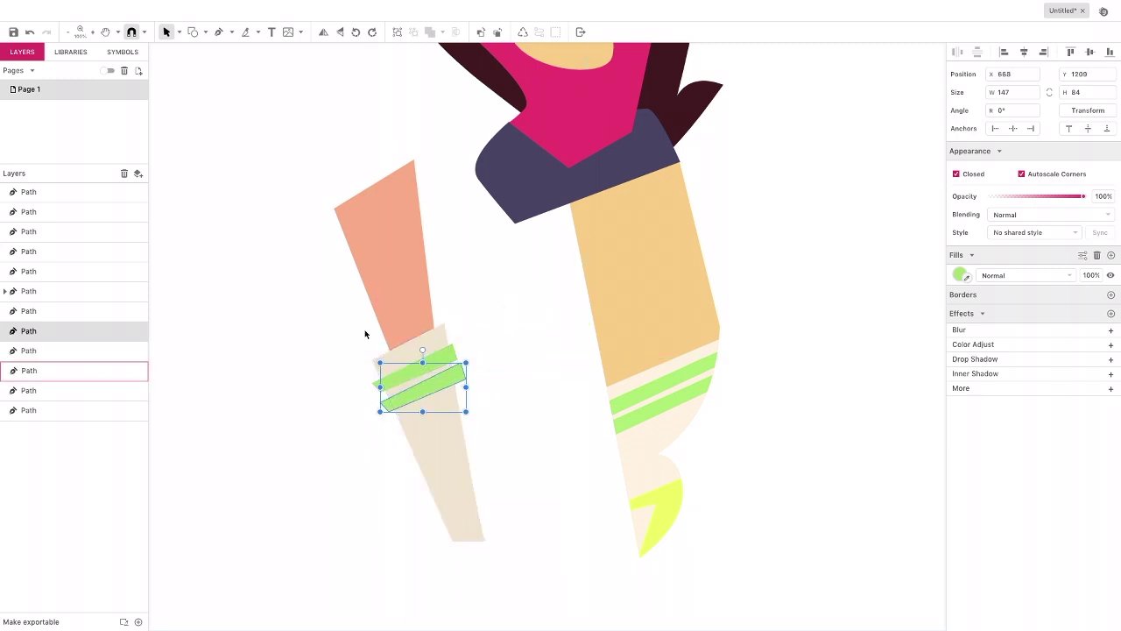
Step: Draw a closed four-sided shoe shape about 170 by 195 px over the lower end of the back leg's sock
left_click(219, 31)
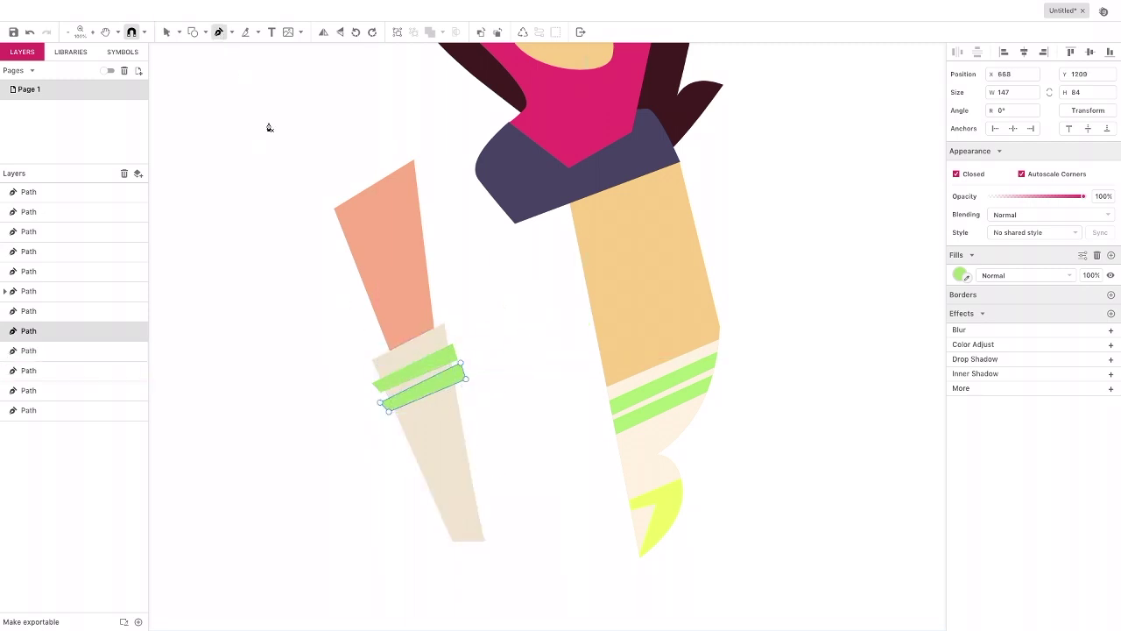
left_click(468, 444)
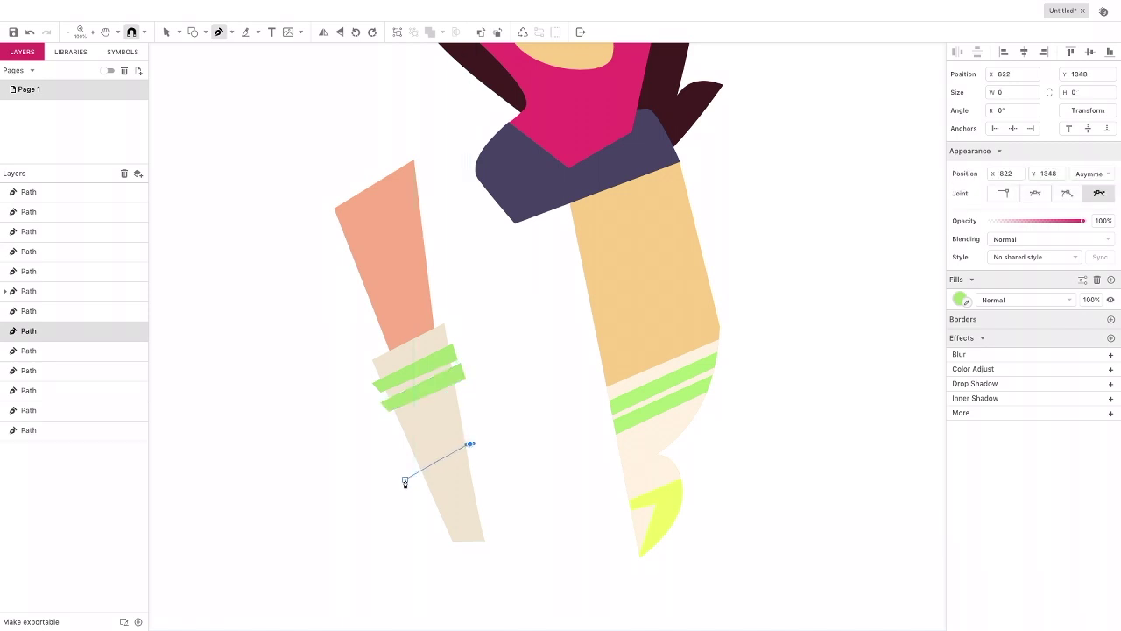
left_click(405, 479)
left_click(452, 557)
left_click(505, 550)
left_click(470, 444)
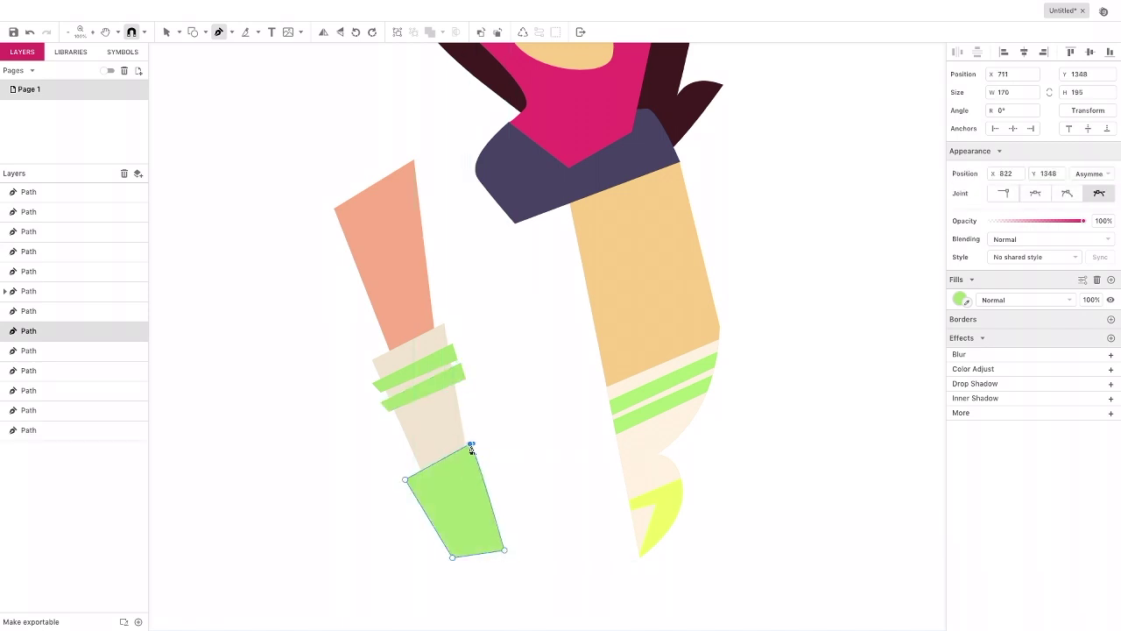
Step: Fill the back shoe with the yellow sampled from the front shoe, shifting its hue to the warmer #FFF065
left_click(961, 300)
left_click(964, 411)
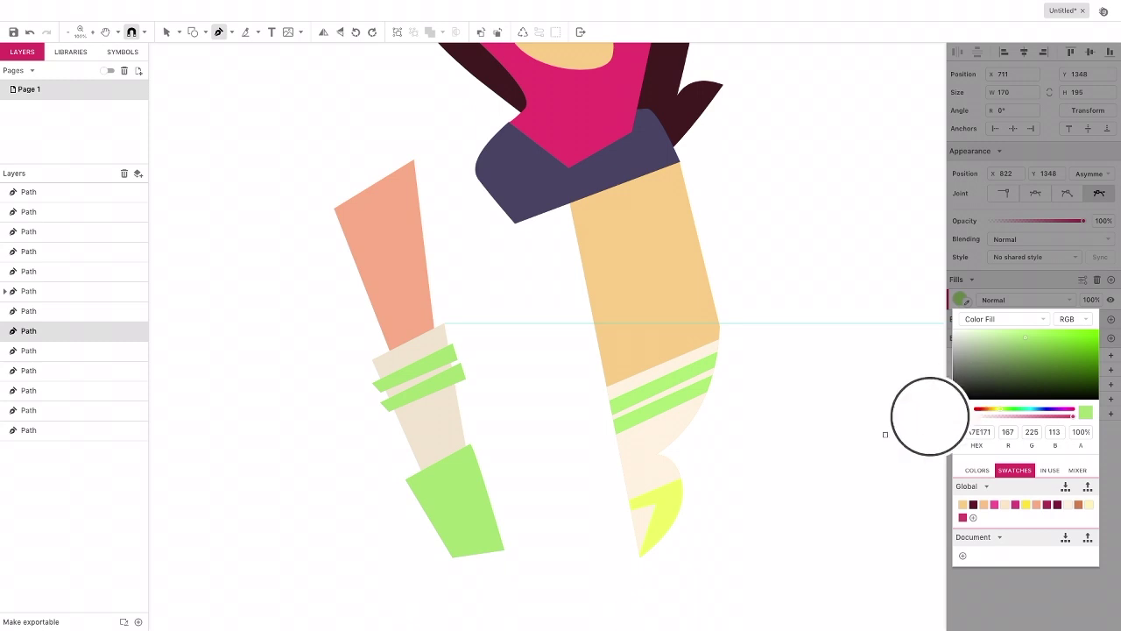
left_click(664, 493)
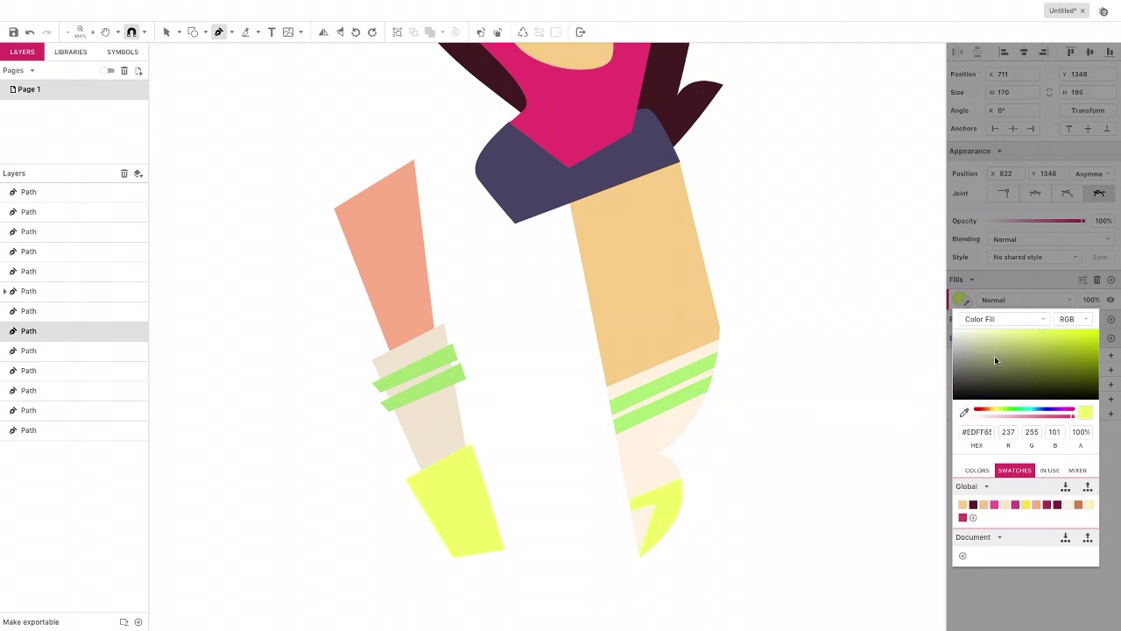
left_click_drag(993, 412, 990, 411)
left_click(166, 31)
Step: Draw a triangular path about 74 by 121 px on the inner edge of the back shoe
left_click(219, 32)
left_click_drag(409, 504, 447, 496)
left_click(452, 487)
left_click(444, 557)
left_click(410, 502)
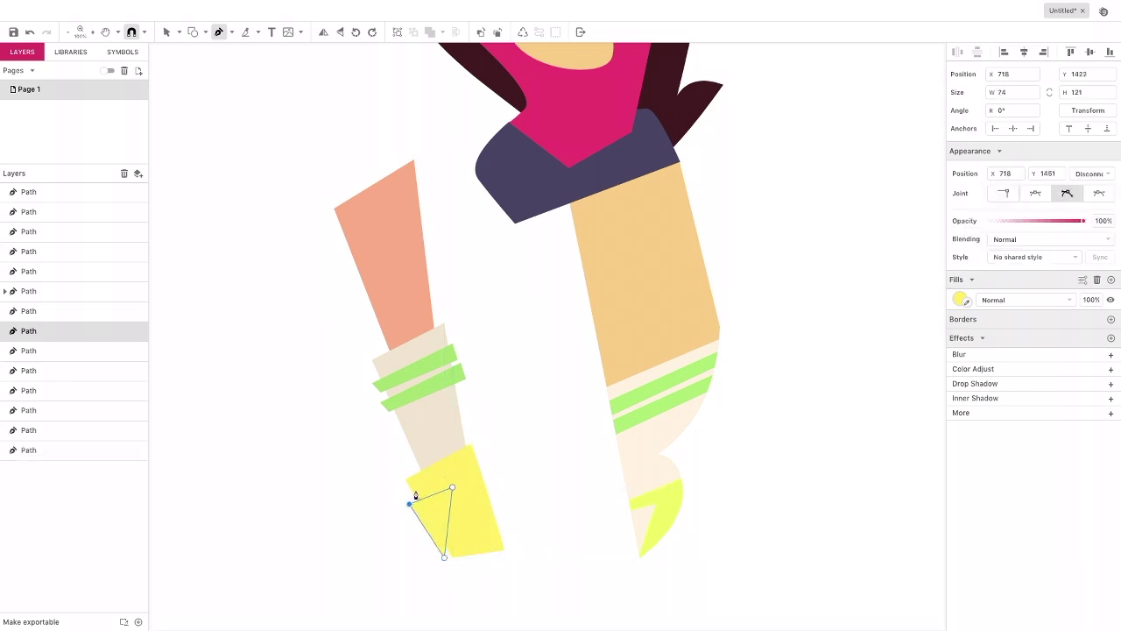
Step: Fill the triangle with the beige sampled from the back leg's sock
left_click(960, 300)
left_click(964, 412)
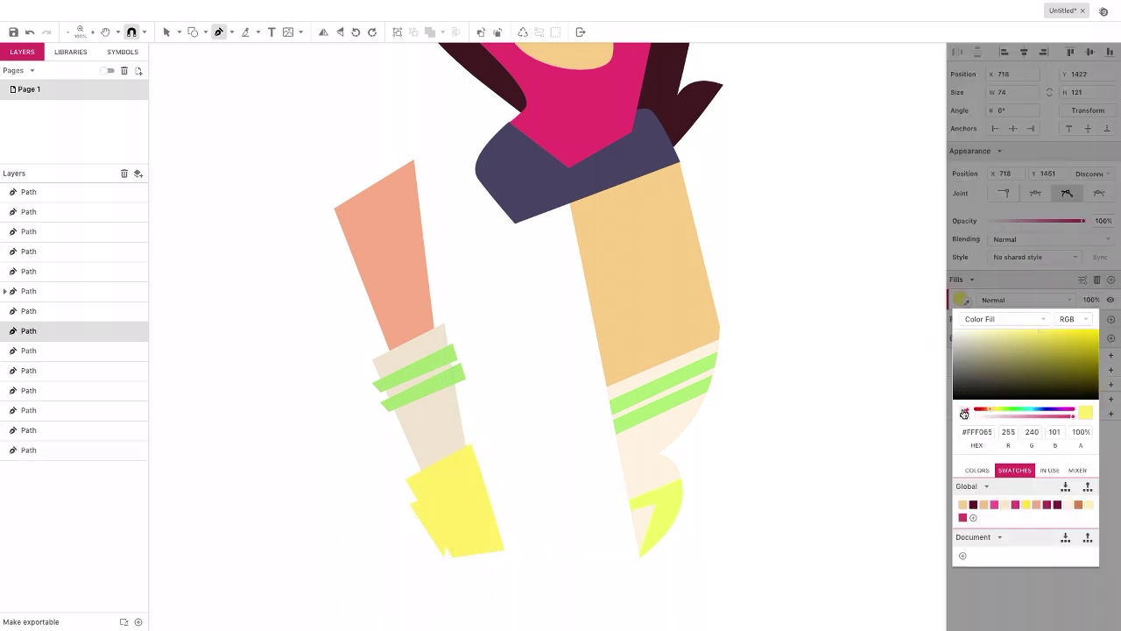
left_click(453, 414)
left_click(166, 31)
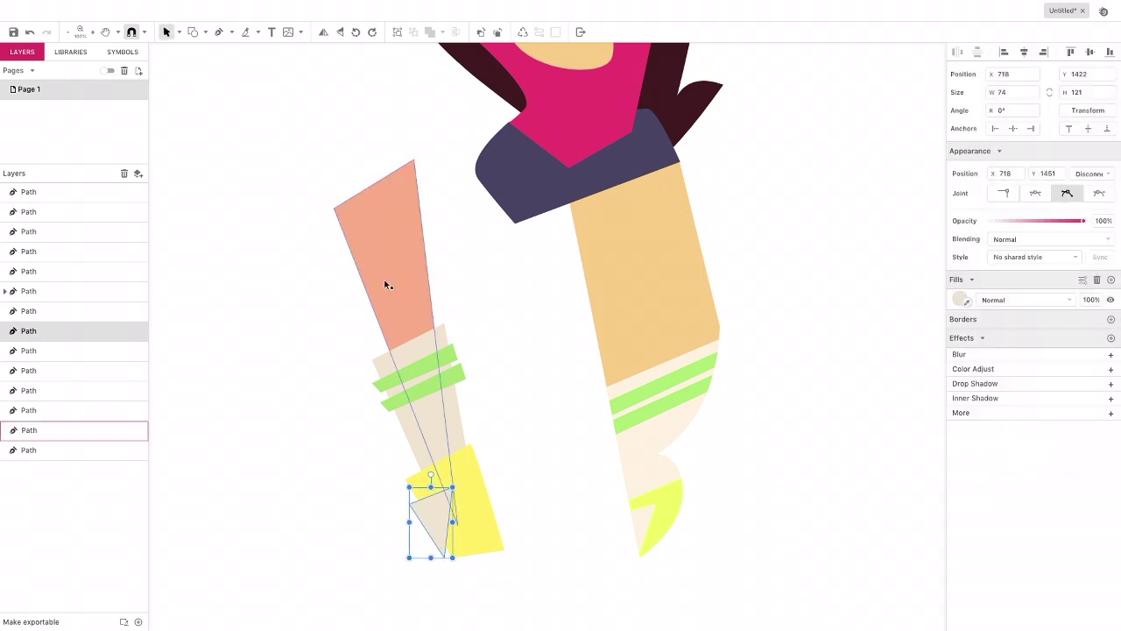
Step: Move the beige triangle up to the yellow shoe's upper-left corner, at about X 711, Y 1385
left_click(383, 443)
left_click_drag(436, 515, 430, 487)
left_click(391, 467)
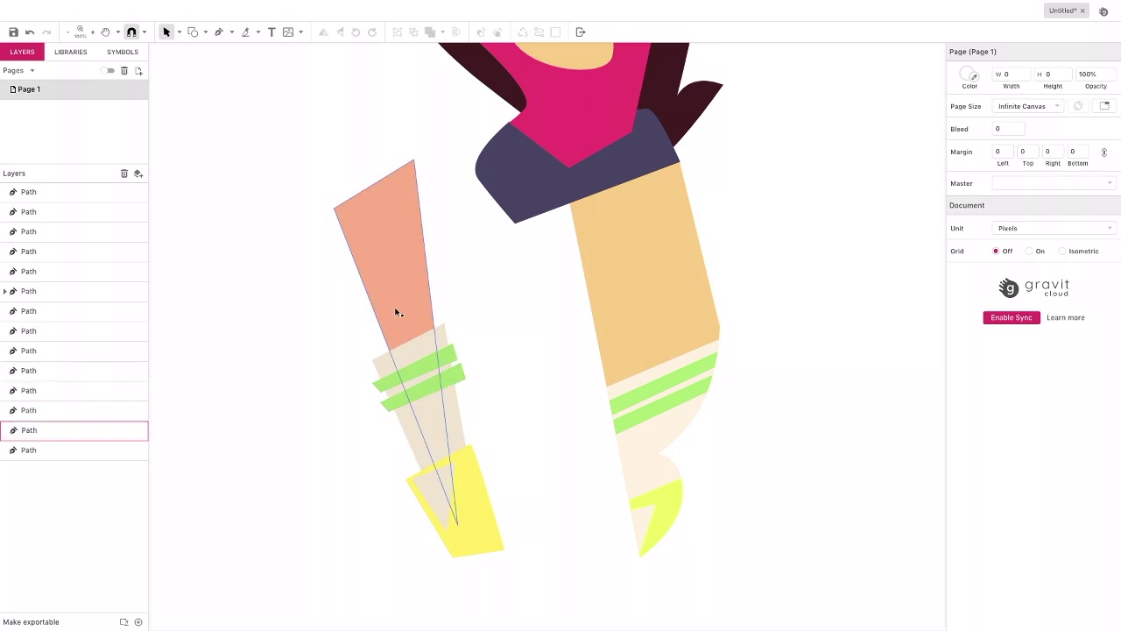
left_click_drag(431, 485, 426, 488)
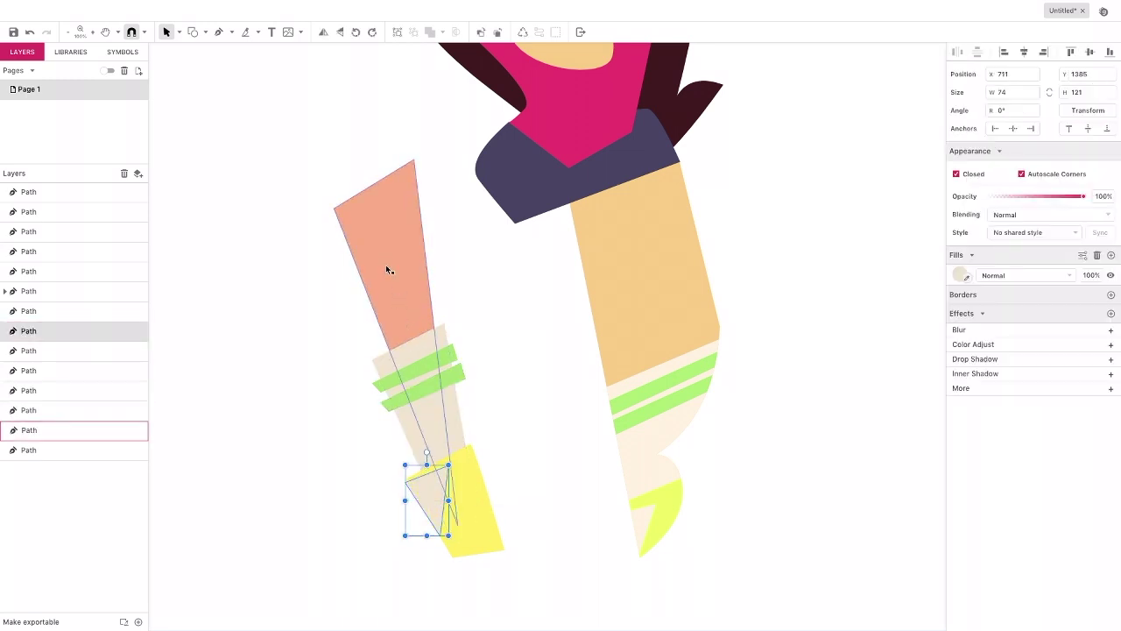
Step: Clip the back leg's sock, stripes and shoe pieces to the salmon leg shape and position the leg under the shorts
left_click(334, 281)
left_click_drag(334, 281, 477, 493)
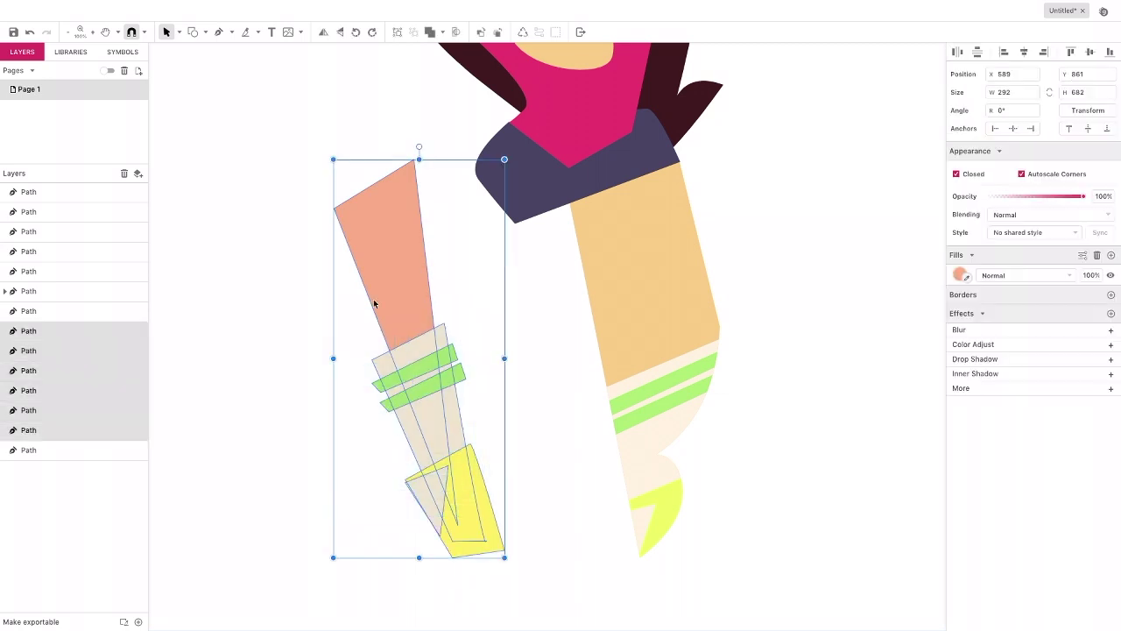
left_click(454, 33)
left_click_drag(375, 205, 552, 224)
left_click_drag(552, 219, 551, 219)
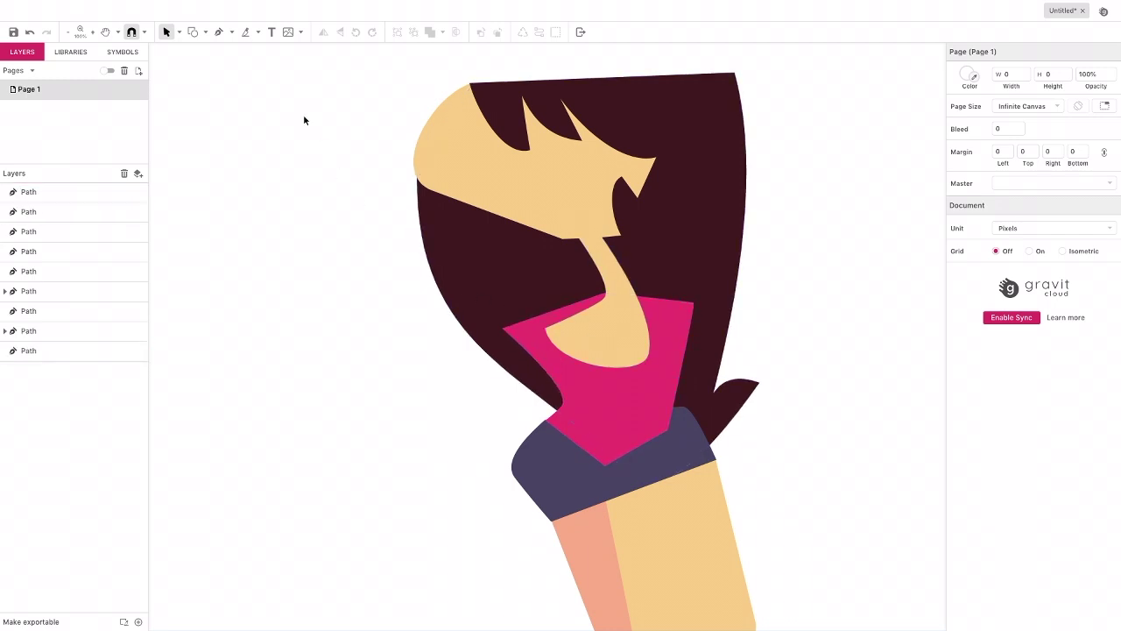
Step: Draw a closed four-sided sleeve path about 173 by 167 px at the shirt's right shoulder
left_click(219, 33)
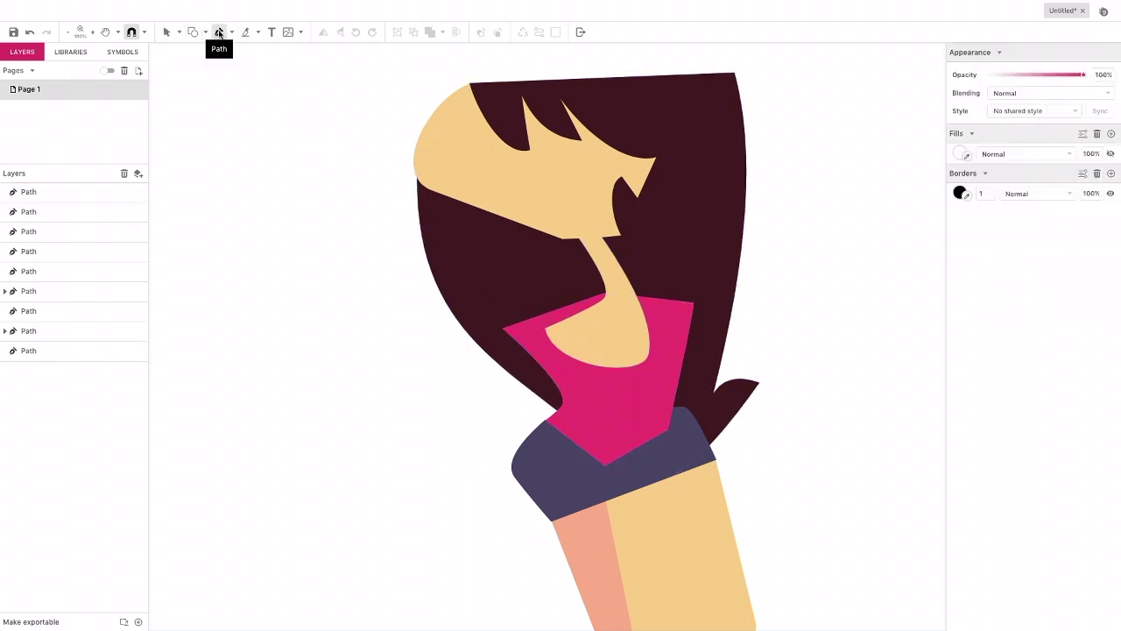
scroll(421, 289, "right", 4)
scroll(421, 289, "down", 2)
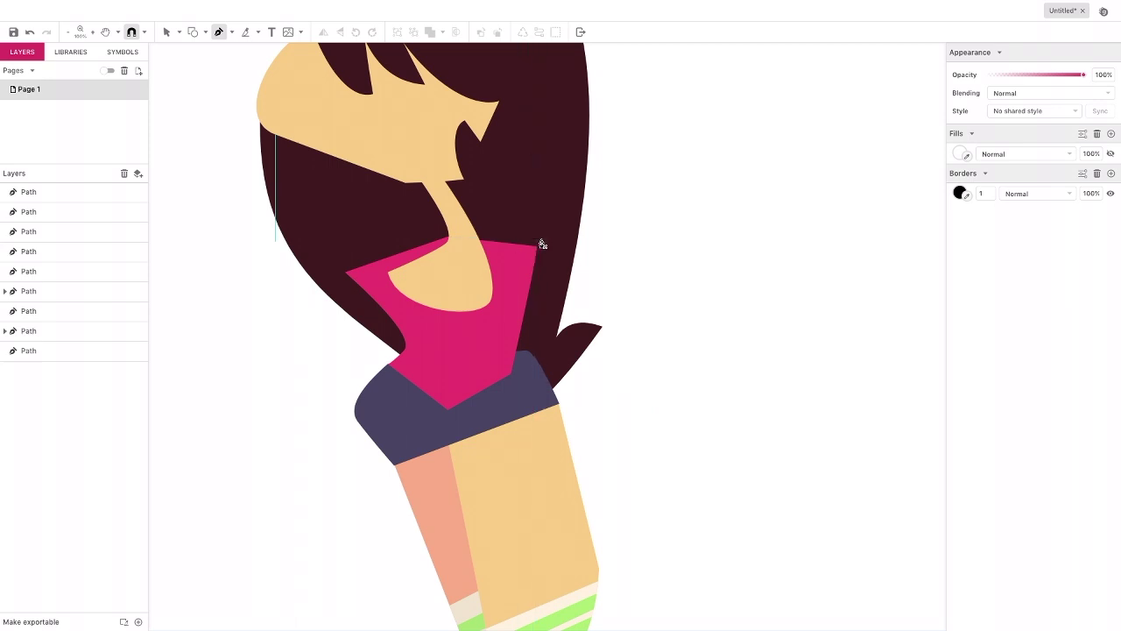
left_click(541, 236)
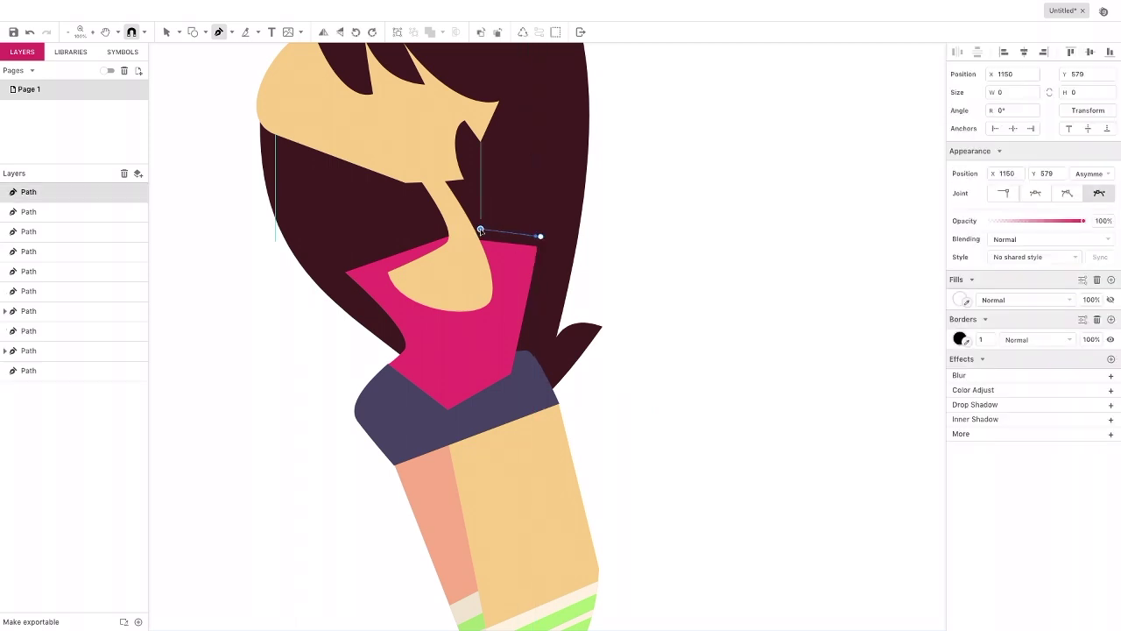
left_click(480, 229)
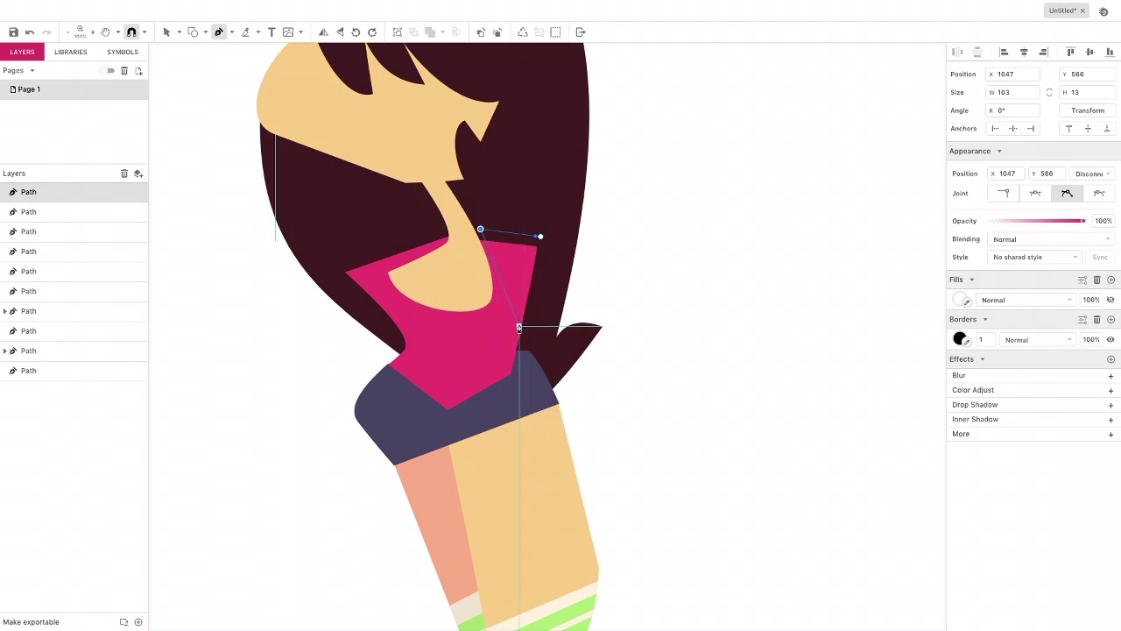
left_click(514, 326)
left_click(581, 294)
left_click(537, 234)
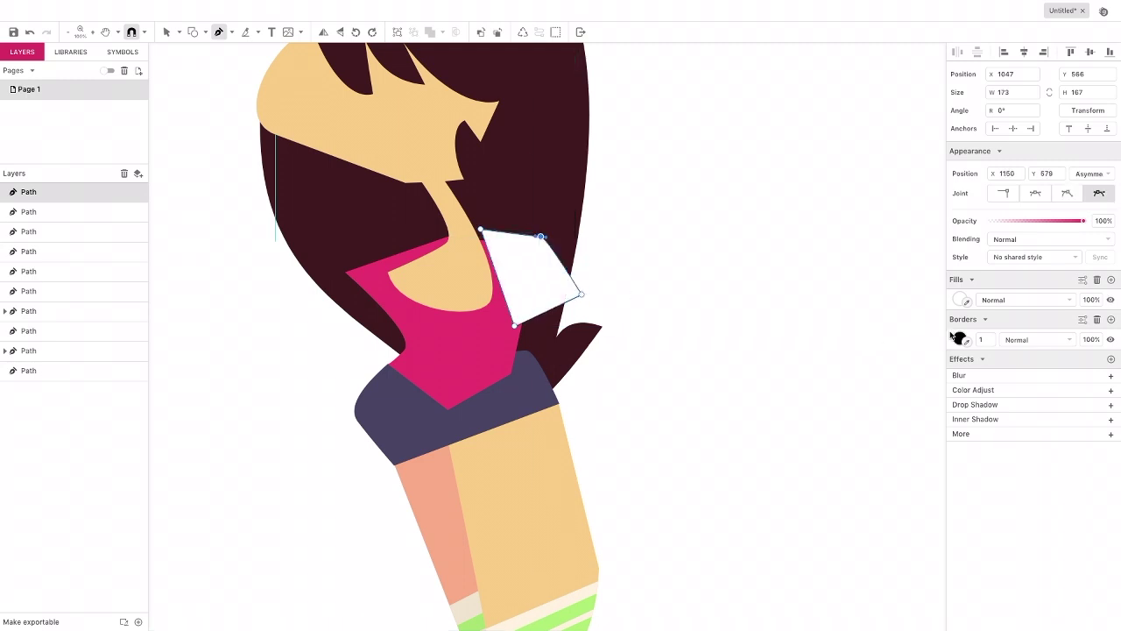
Step: Remove the sleeve's border and fill it with the shirt's pink, lightened to RGB 244, 59, 117
left_click_drag(959, 339, 968, 352)
left_click(957, 300)
left_click(964, 412)
left_click(485, 338)
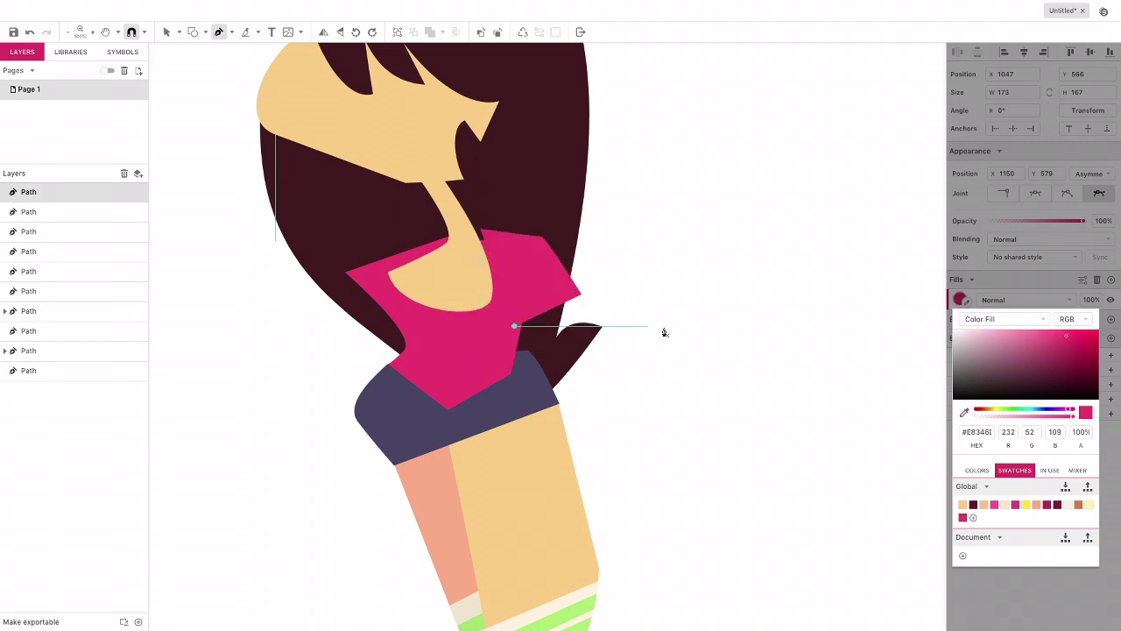
left_click(1066, 336)
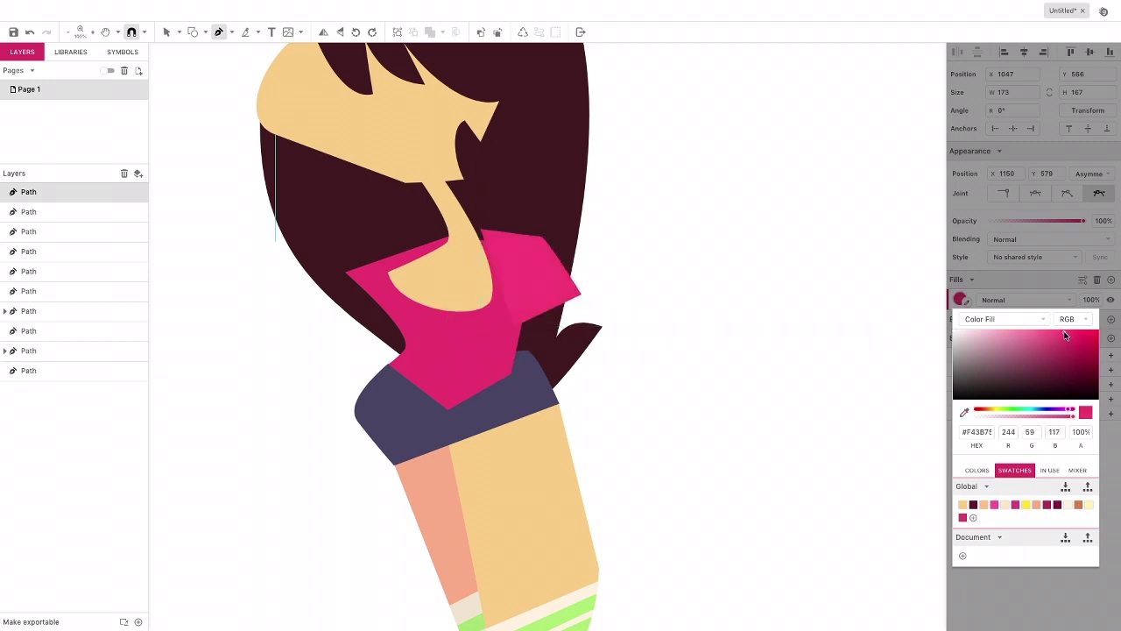
left_click(978, 289)
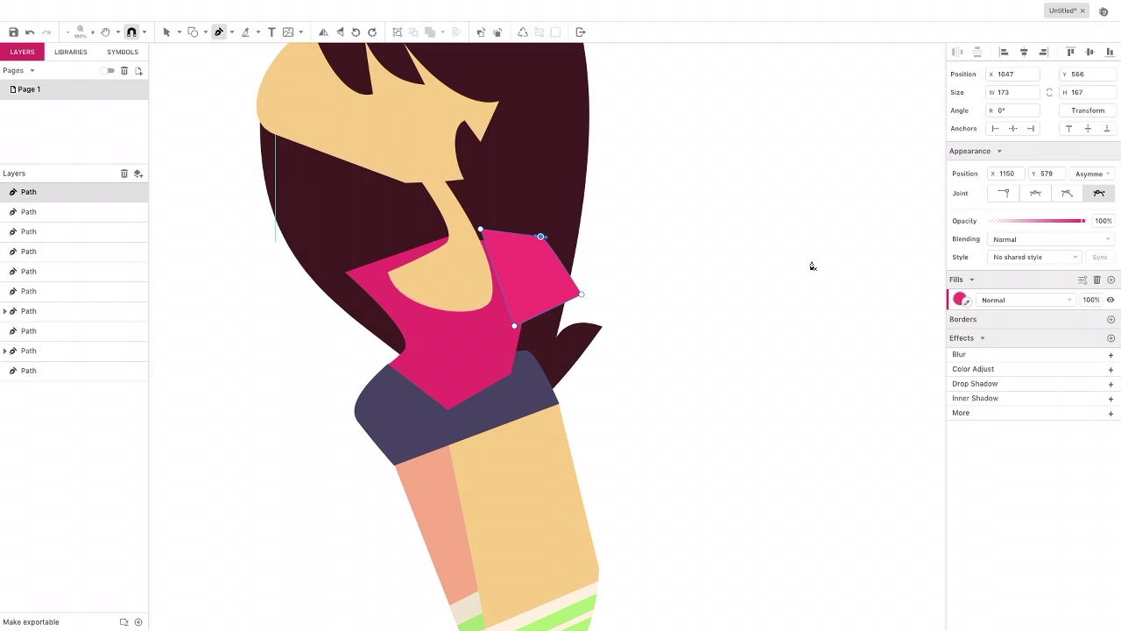
Step: Add a border to the sleeve in a slightly darkened pink sampled from the shirt, and make it thicker
left_click(1111, 319)
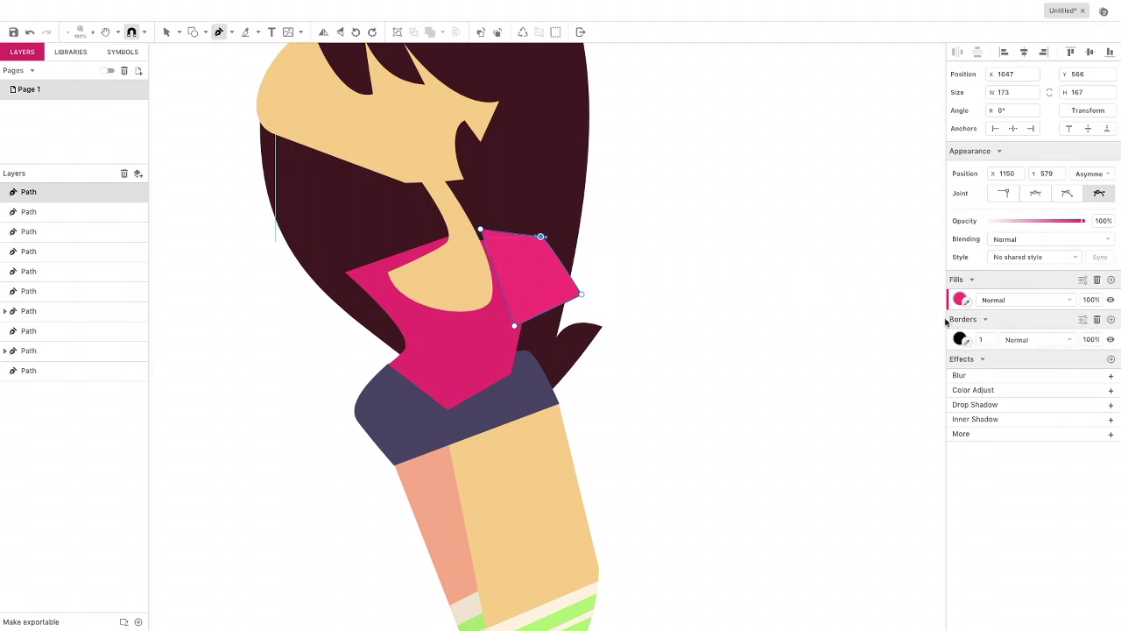
left_click(961, 340)
left_click(965, 452)
left_click(463, 327)
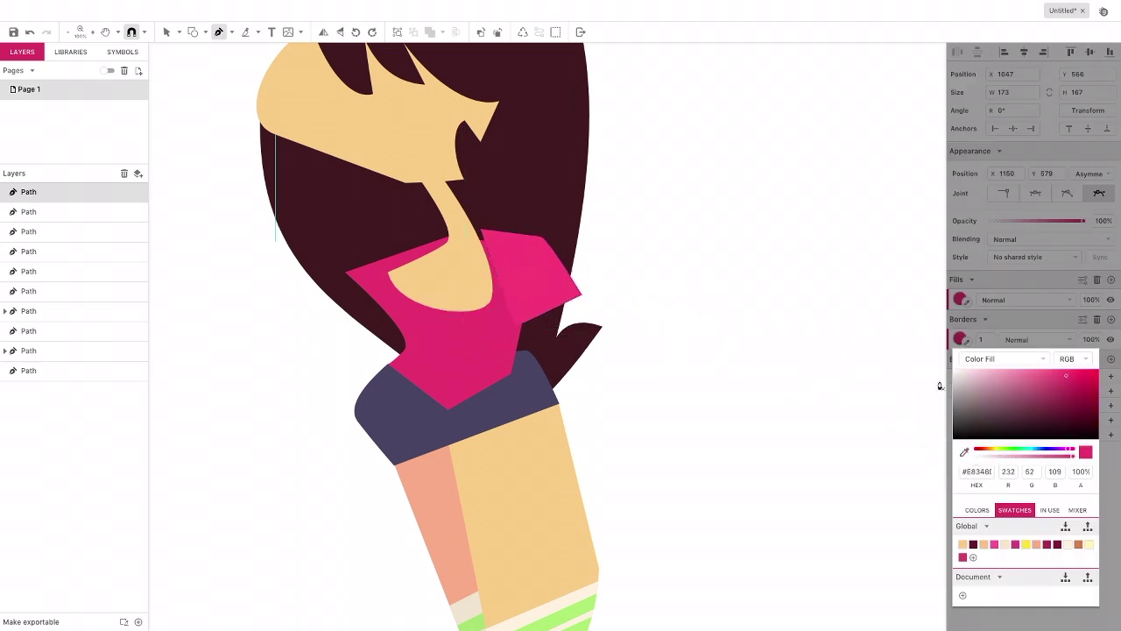
left_click_drag(1067, 378, 1067, 383)
left_click(986, 341)
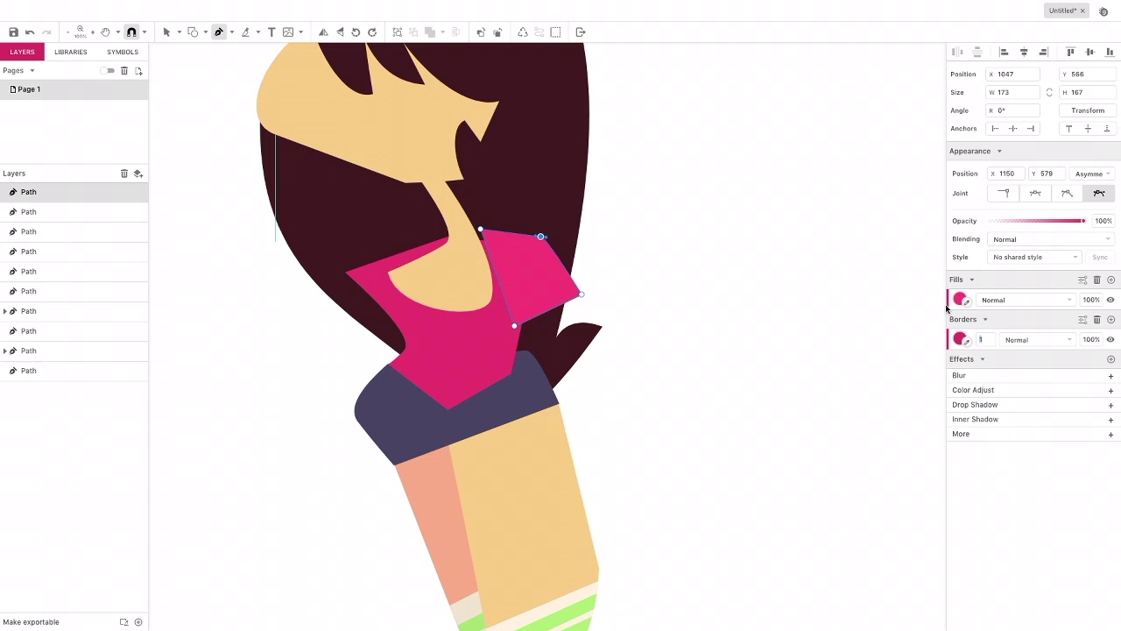
key("Return")
left_click(166, 31)
left_click(215, 93)
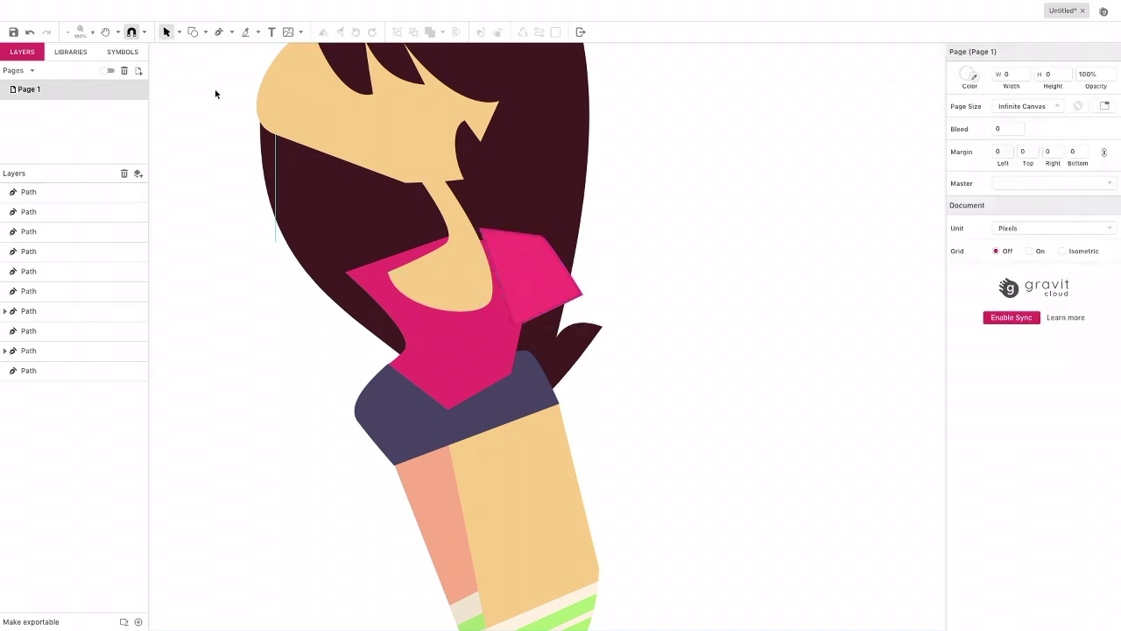
Step: Start the arm outline on the sleeve and run its inner edge straight down to the hand over the front thigh
left_click(93, 32)
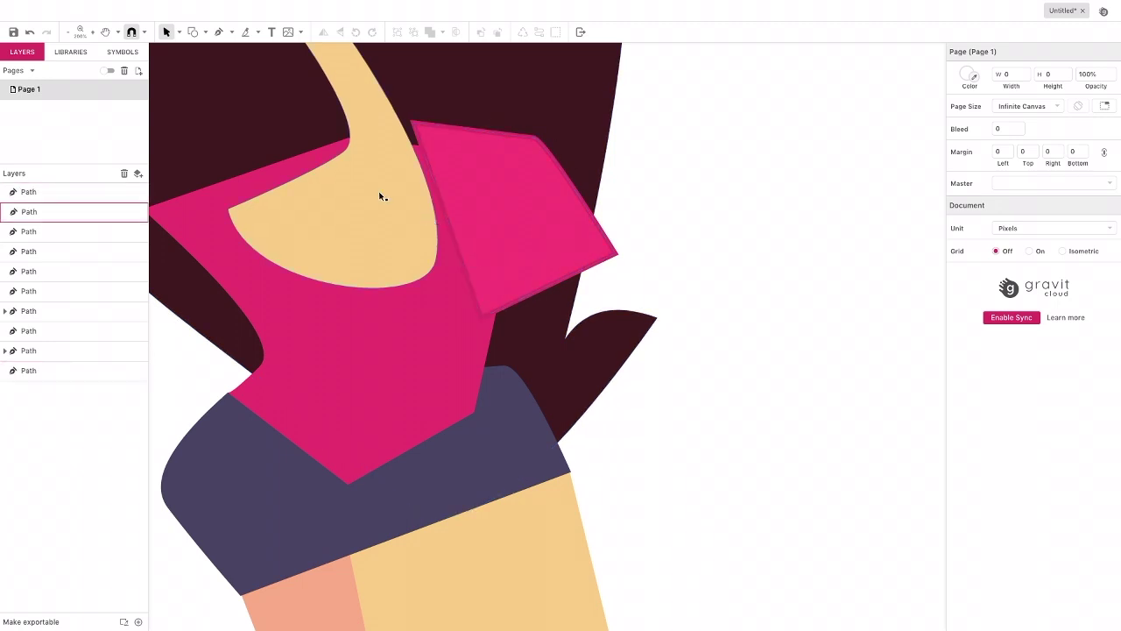
scroll(385, 202, "down", 2)
scroll(386, 201, "right", 1)
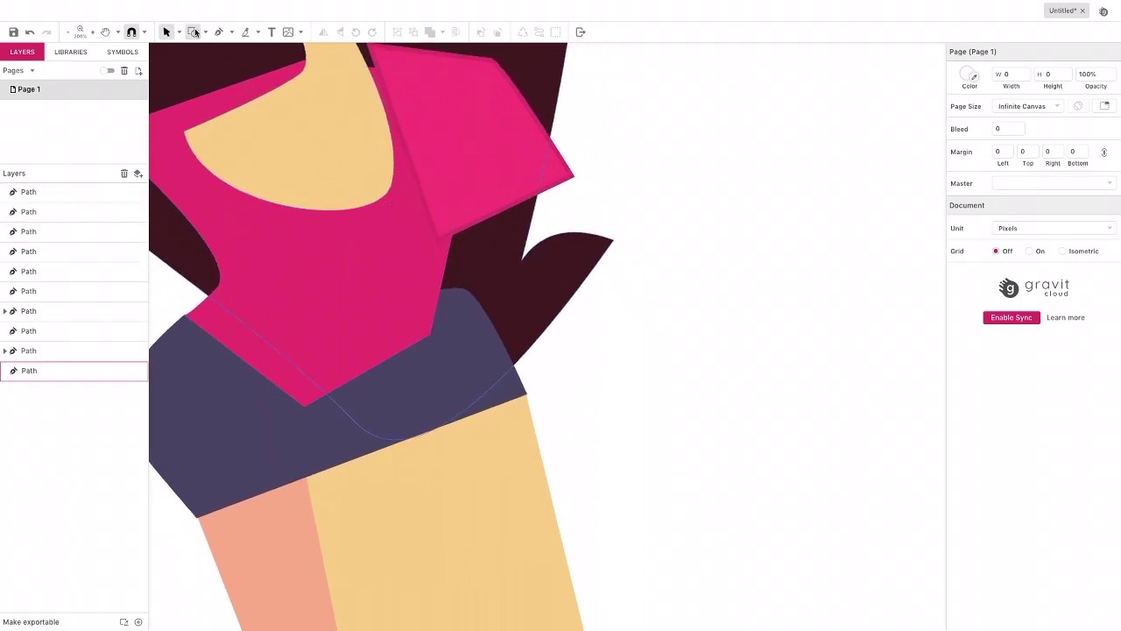
key("p")
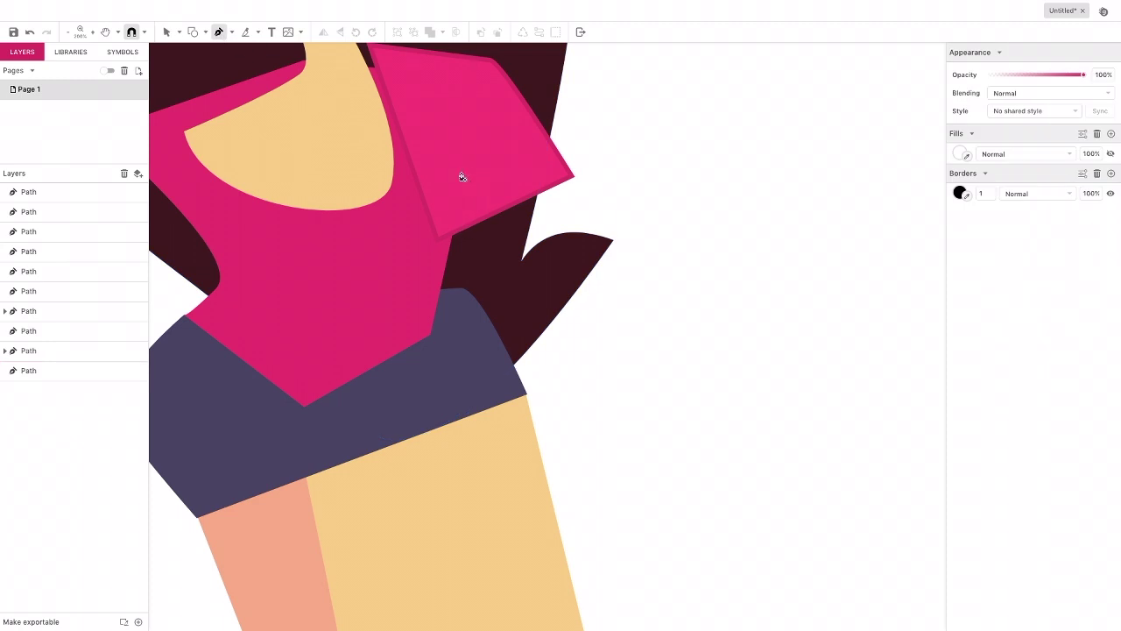
scroll(462, 189, "up", 1)
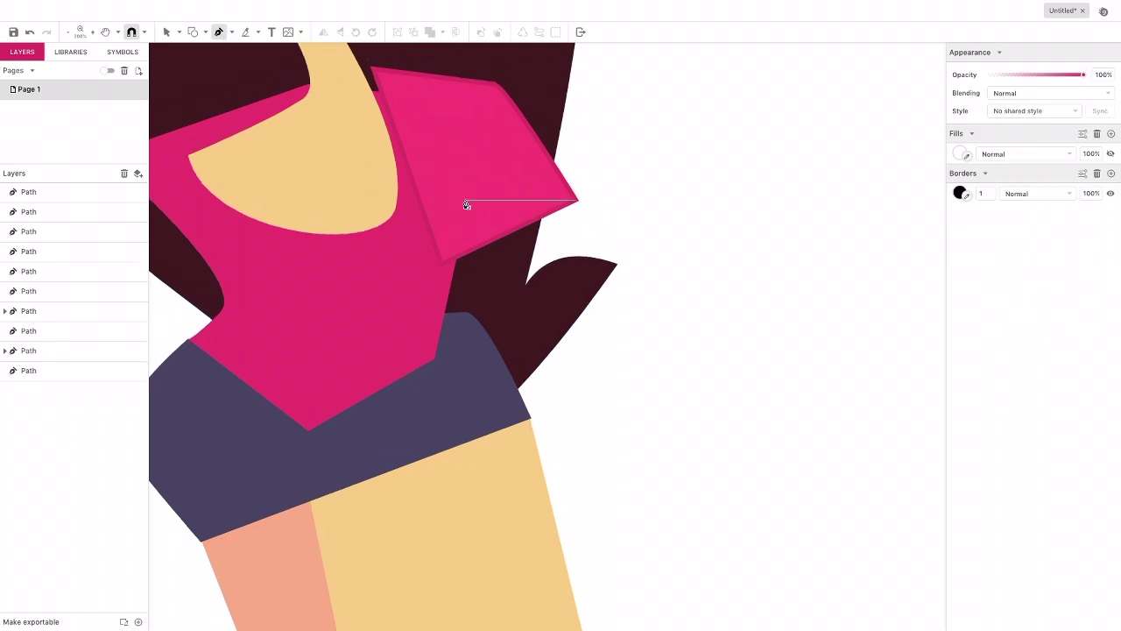
left_click(459, 183)
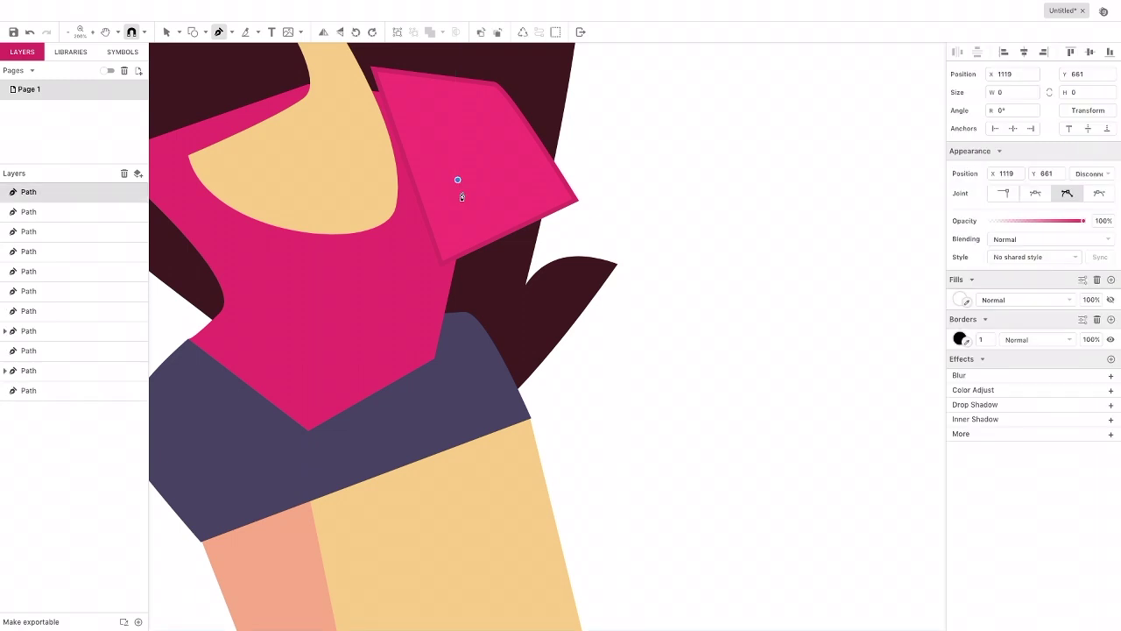
scroll(505, 412, "down", 3)
scroll(532, 560, "down", 6)
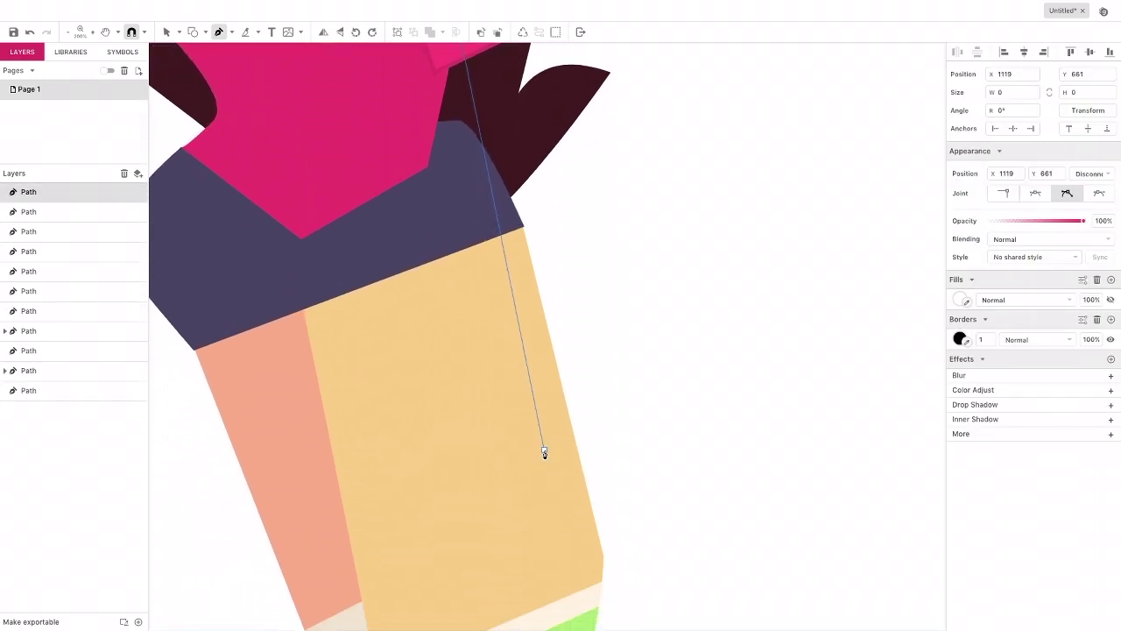
left_click(543, 450)
Step: Draw a hand with three pointed fingers, then run the arm's outer edge up to the sleeve and close the path at about 161 by 427 px
left_click_drag(632, 488, 576, 450)
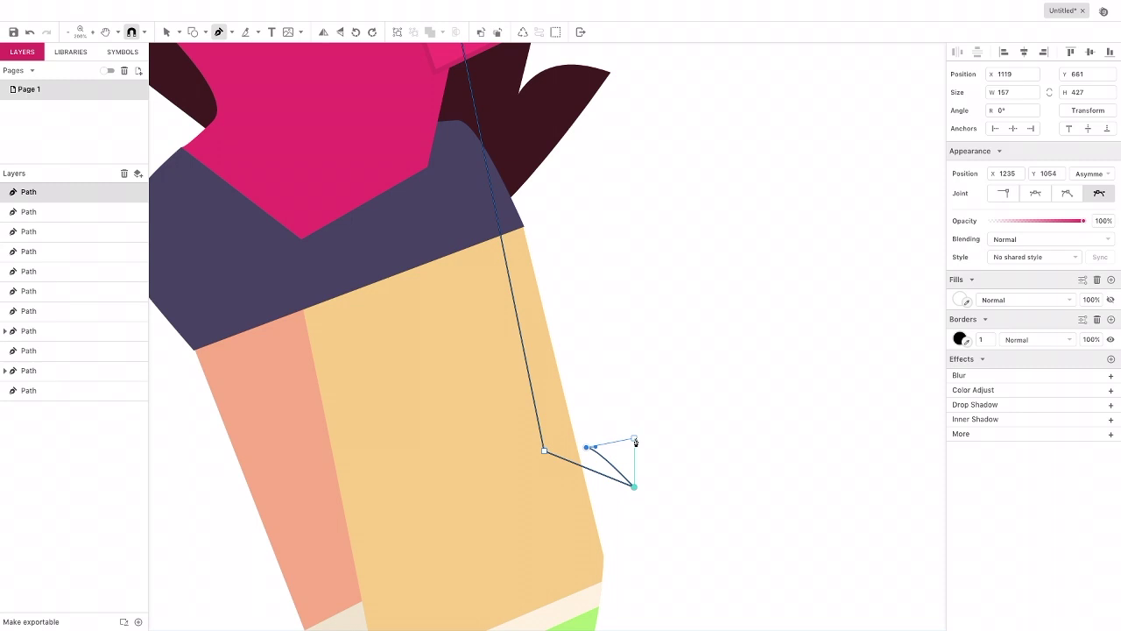
left_click(637, 436)
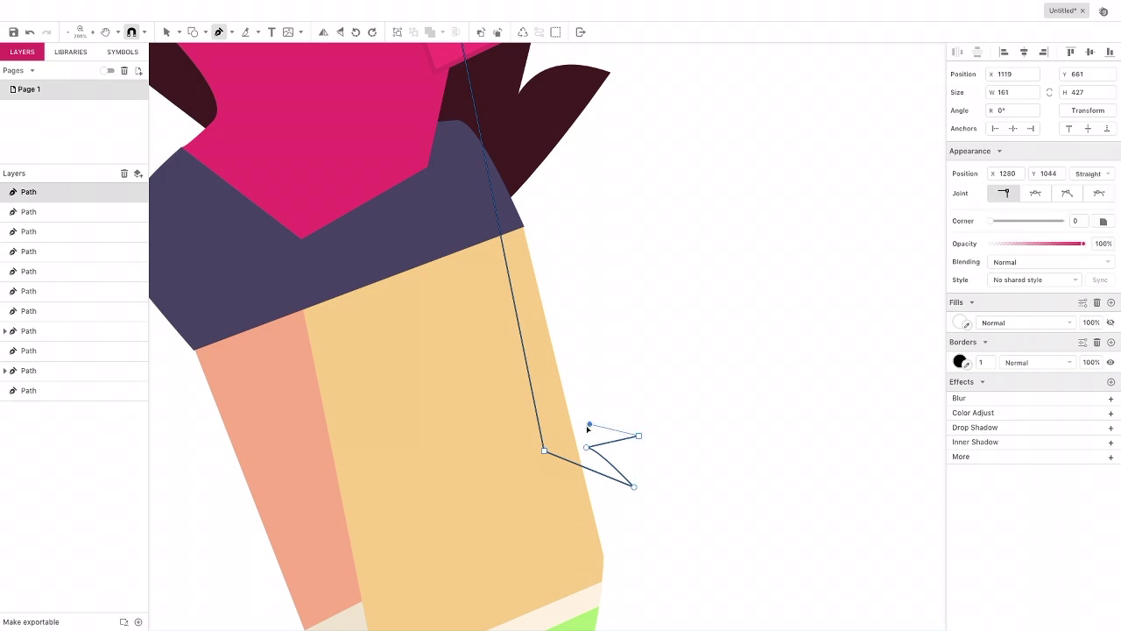
left_click_drag(590, 426, 586, 258)
left_click(634, 407)
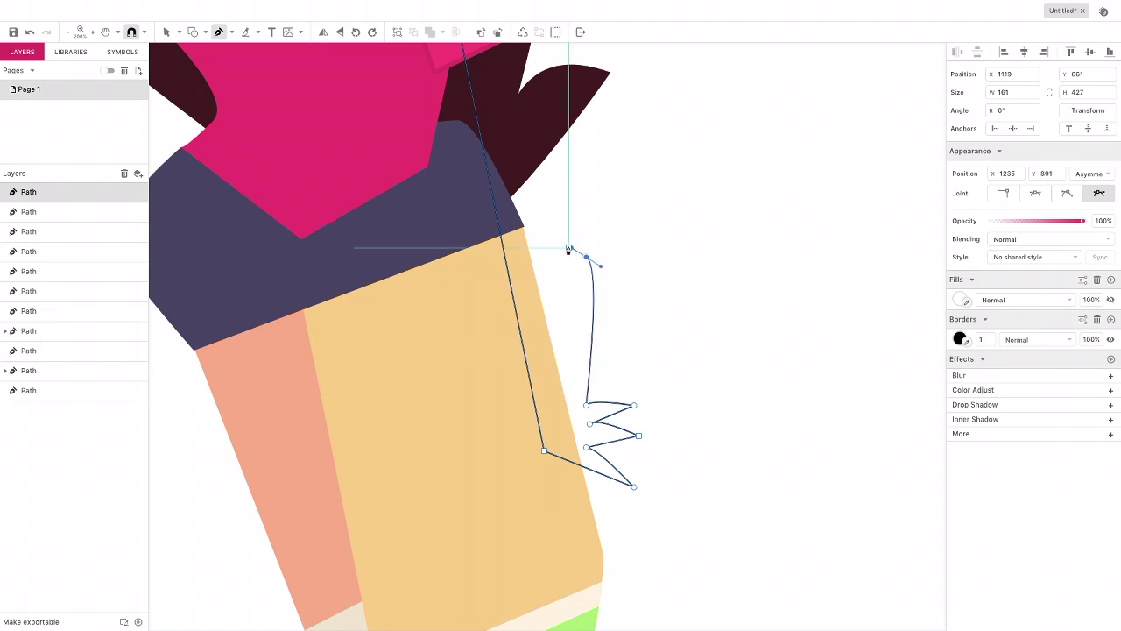
left_click(569, 251)
scroll(569, 250, "up", 3)
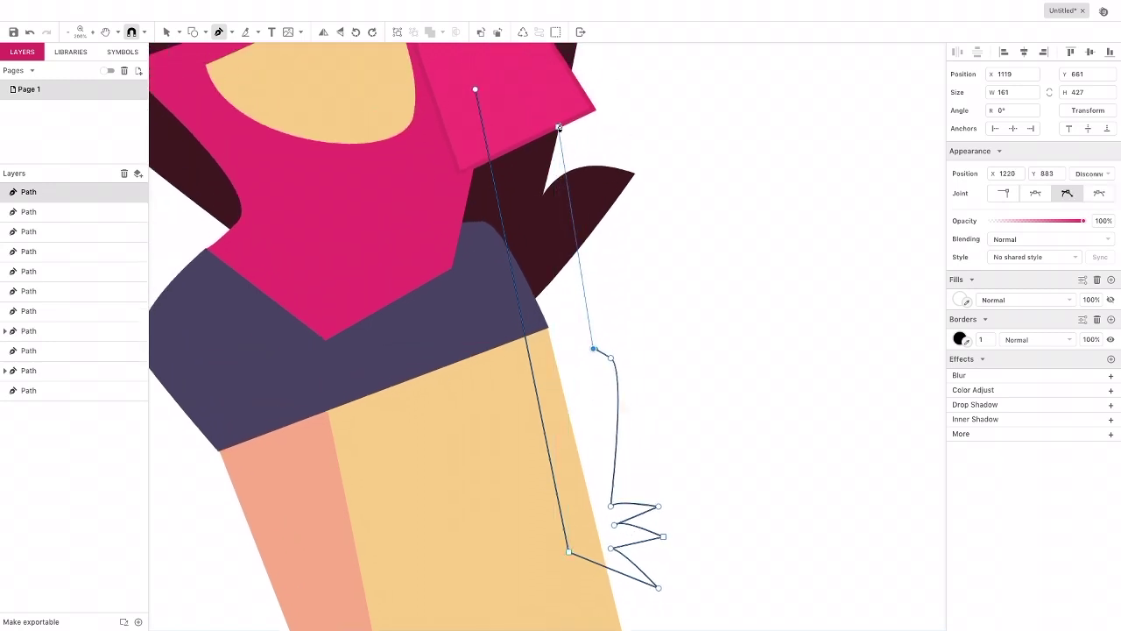
left_click(569, 94)
left_click(475, 92)
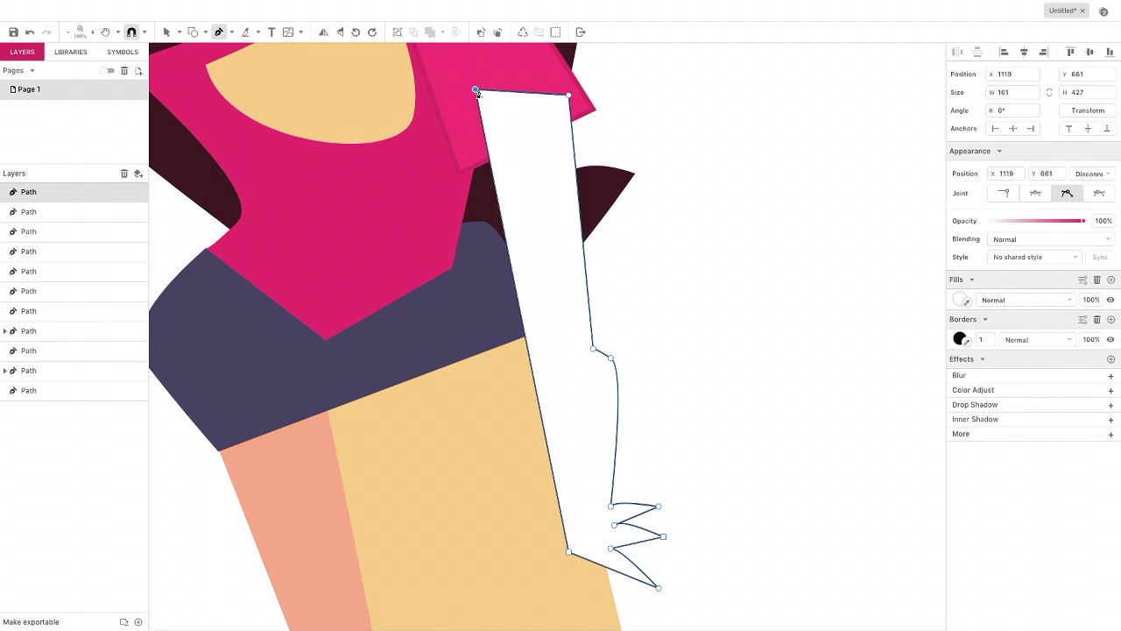
Step: Give the arm a 3 px salmon border (RGB 249, 171, 135) and fill it with the skin-tone swatch (RGB 249, 205, 135)
left_click(961, 340)
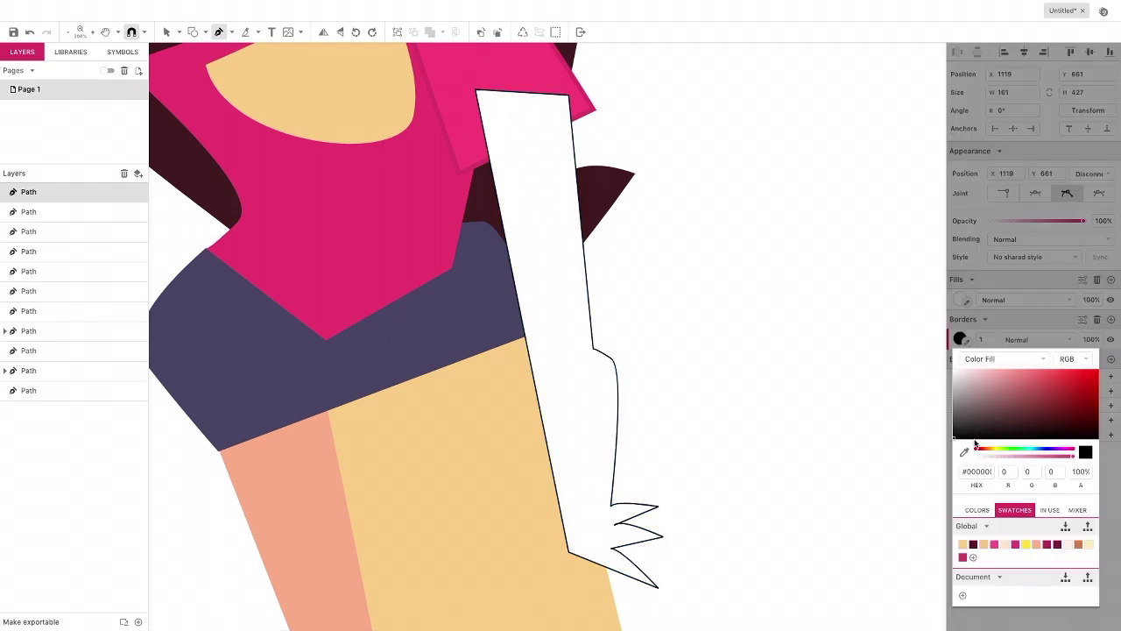
left_click(1037, 544)
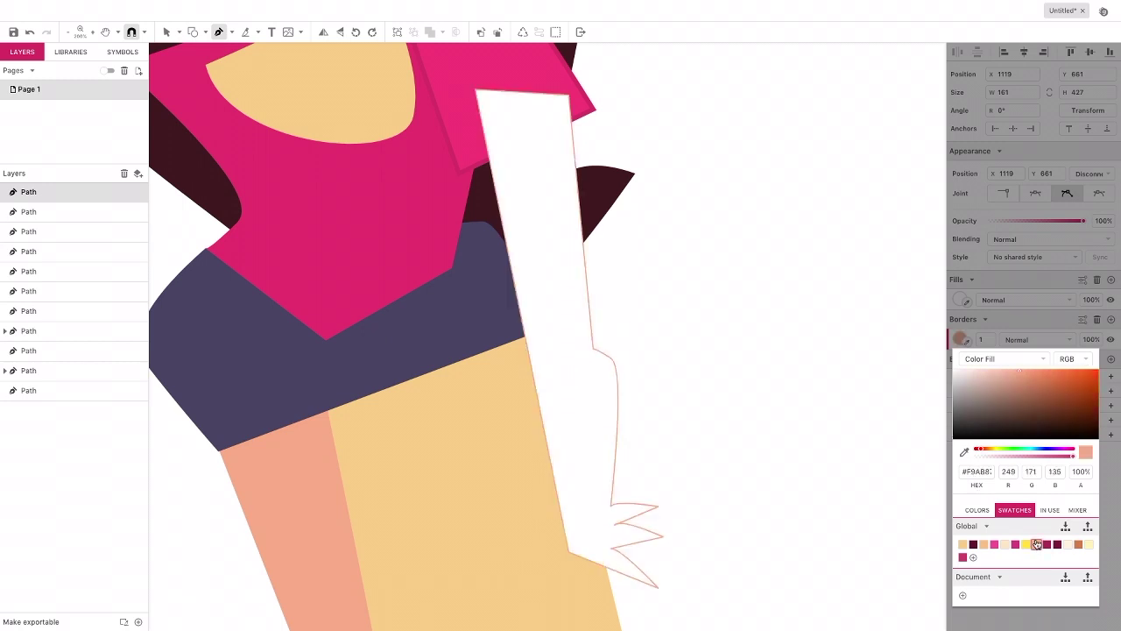
left_click(988, 342)
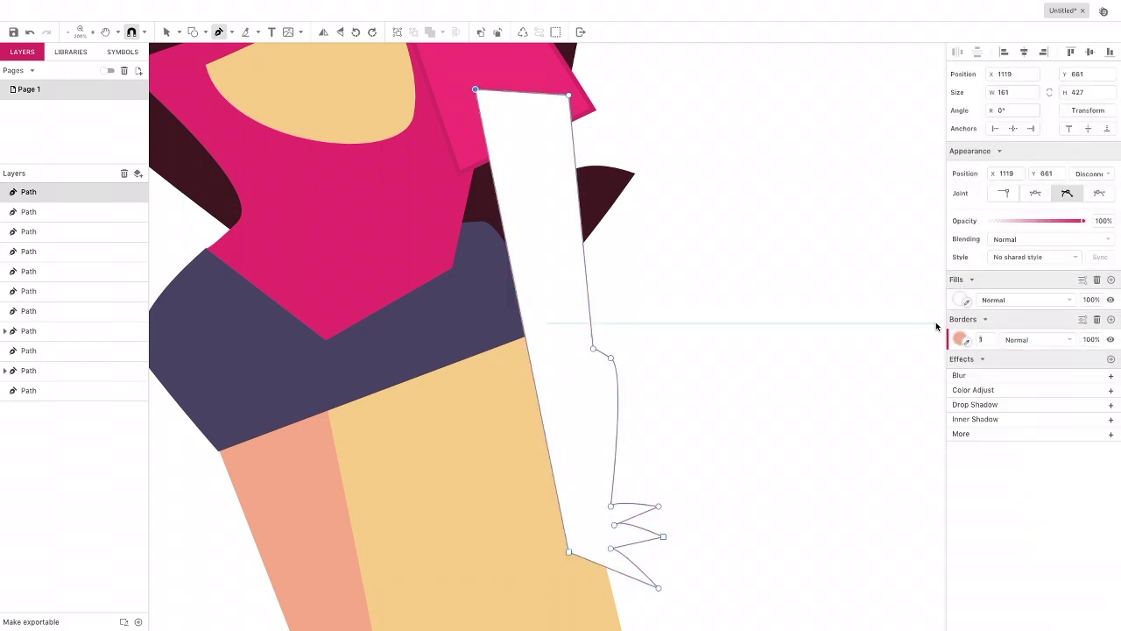
type("3")
key("Return")
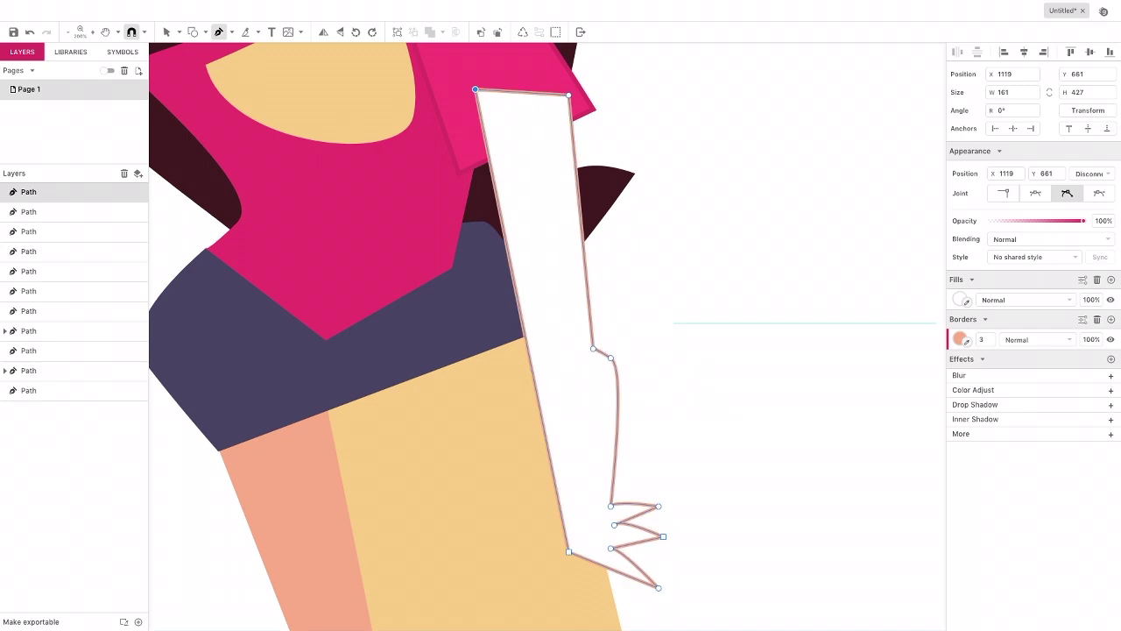
left_click(960, 299)
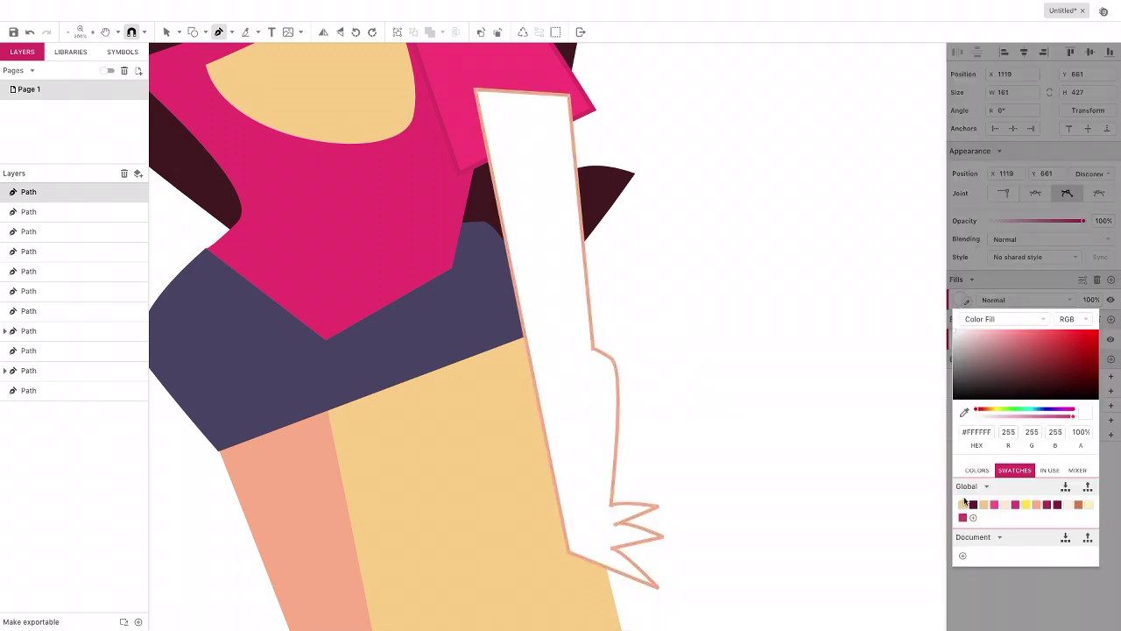
left_click(963, 504)
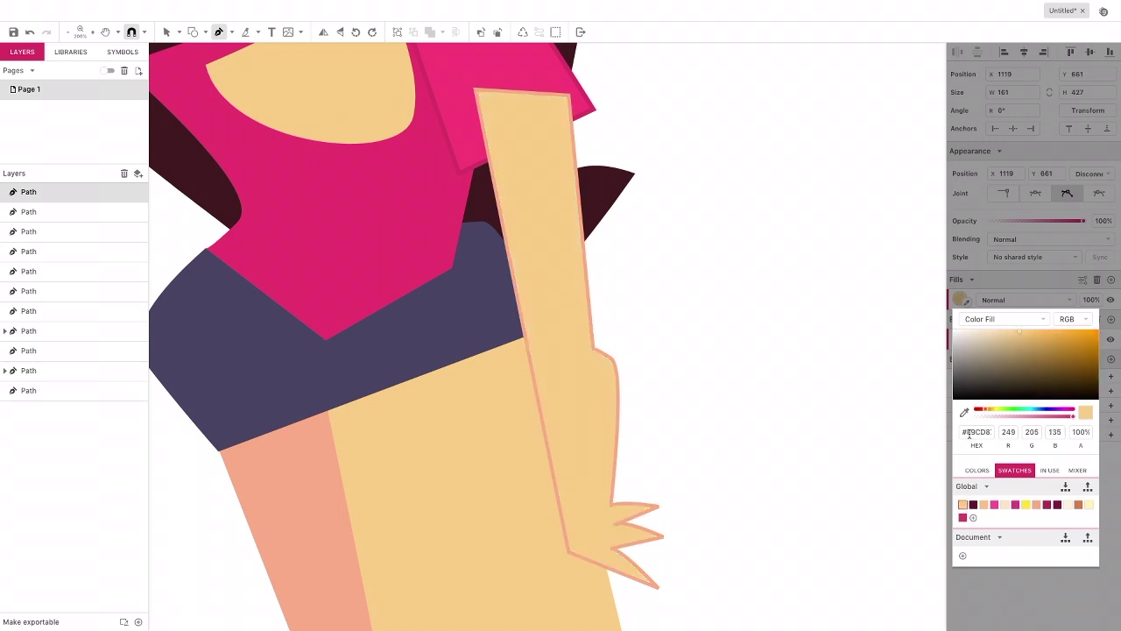
Step: Send the arm one level backward so it sits behind the sleeve, and deselect it
left_click(497, 33)
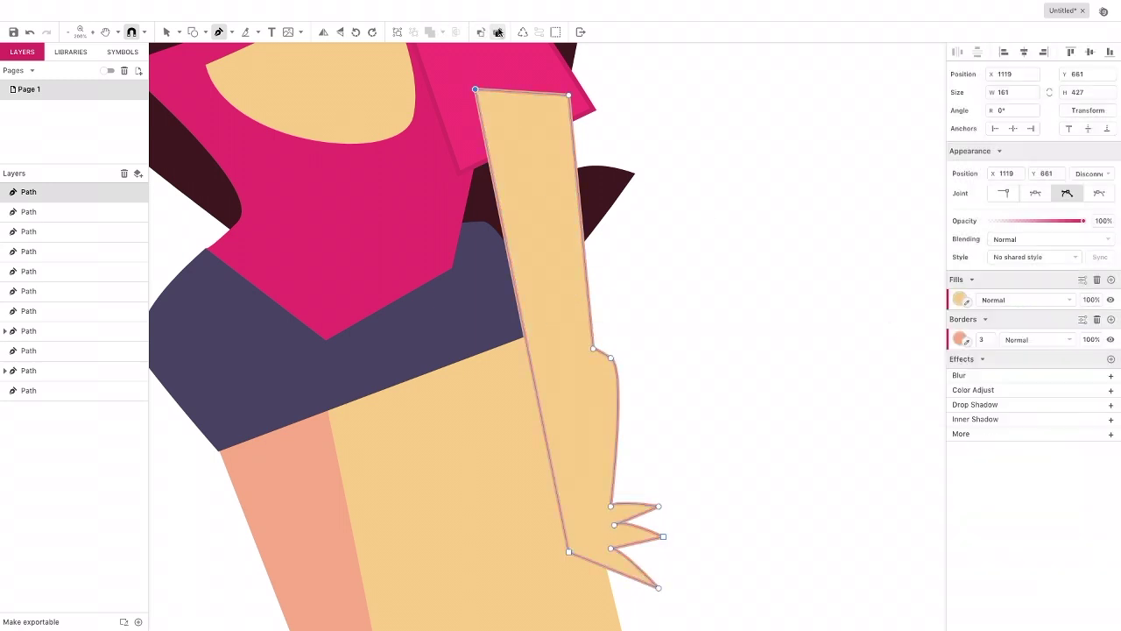
left_click(498, 33)
left_click(166, 31)
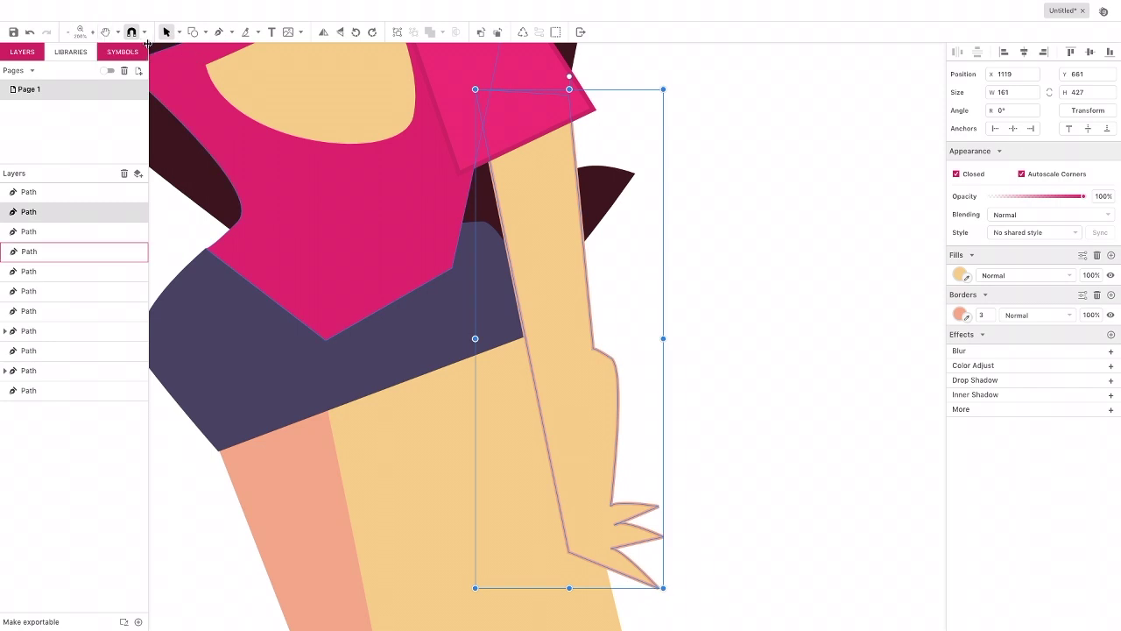
left_click(191, 212)
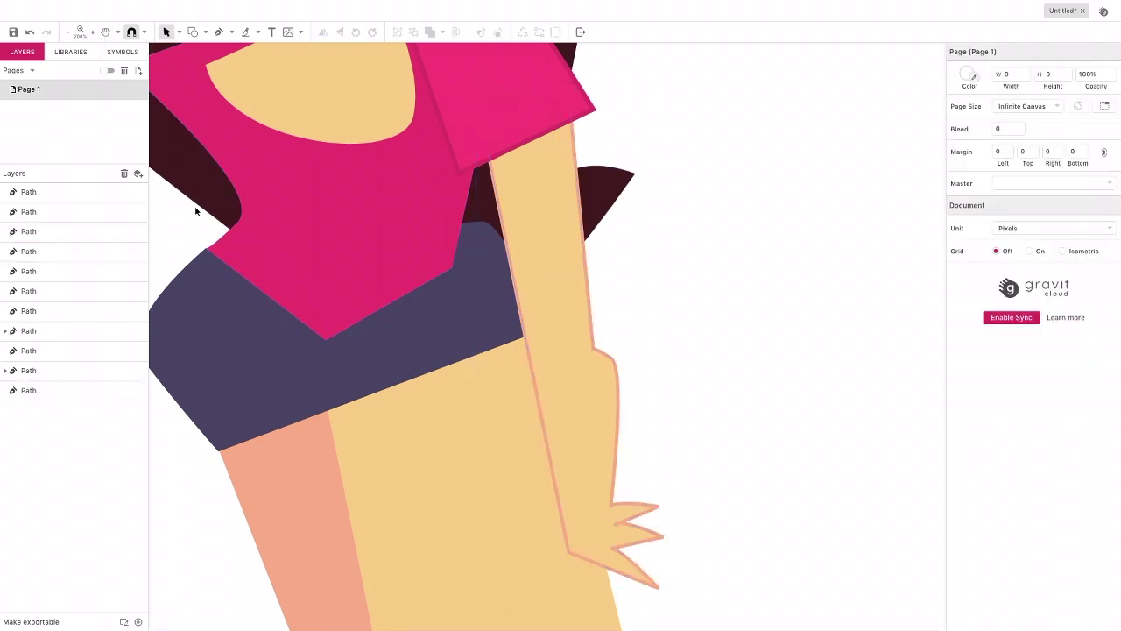
Step: Rotate the arm 4.5° to swing the hand away from the thigh, and reposition its upper end under the sleeve
scroll(194, 210, "up", 2)
scroll(195, 210, "left", 3)
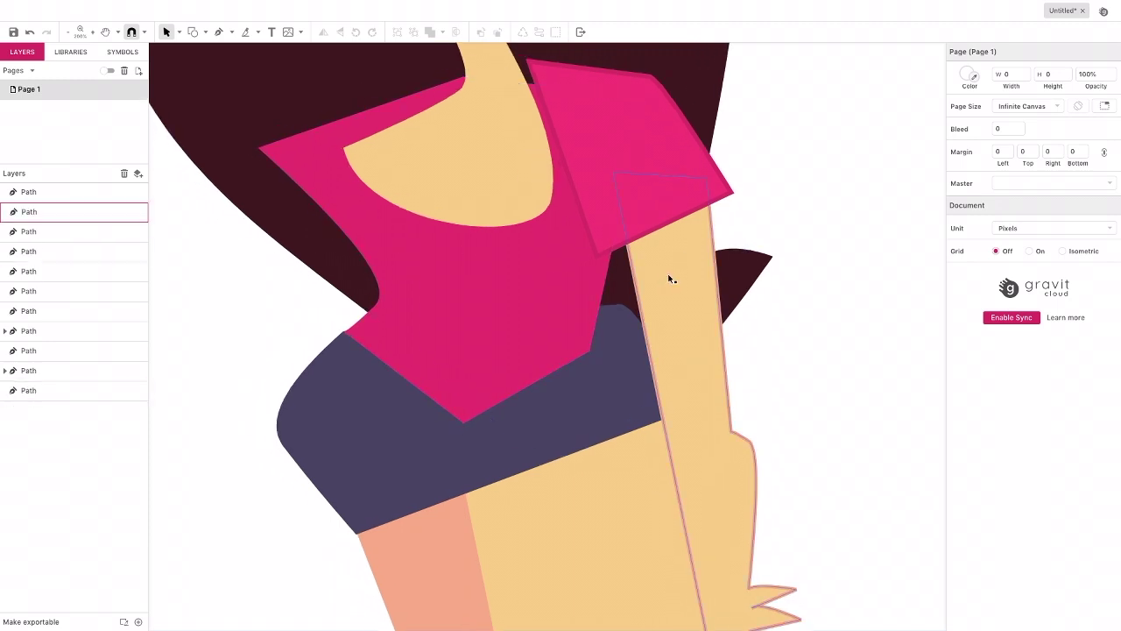
left_click(670, 278)
left_click_drag(708, 158, 688, 156)
mouse_move(664, 287)
left_mouse_down()
mouse_move(678, 307)
mouse_move(666, 307)
left_mouse_up()
scroll(652, 301, "down", 2)
scroll(653, 301, "right", 1)
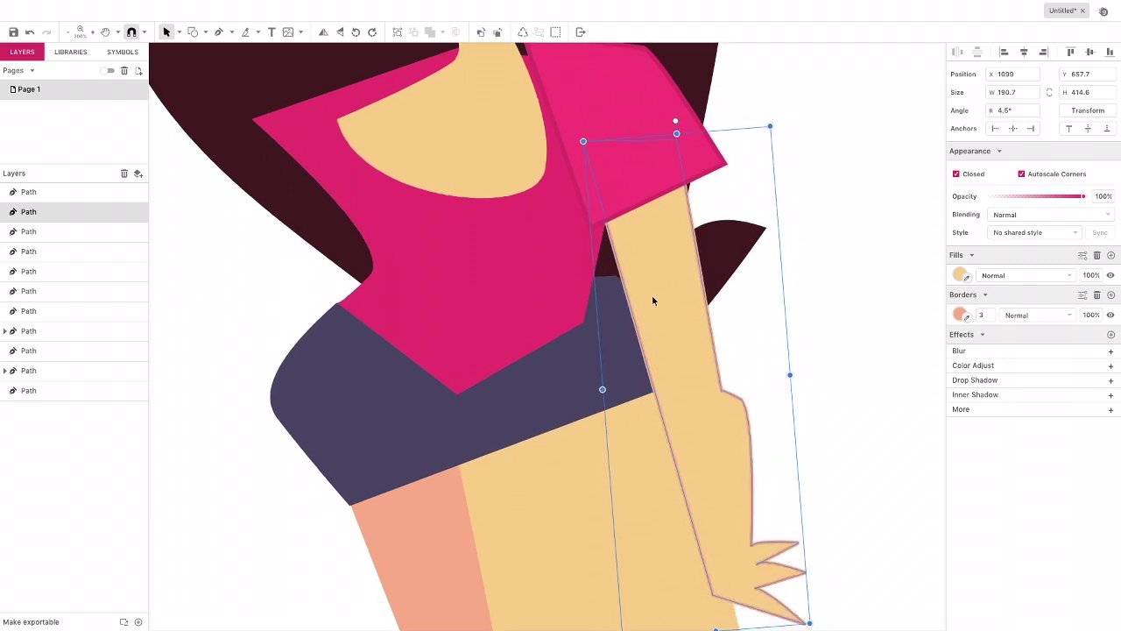
scroll(648, 293, "down", 3)
scroll(648, 293, "right", 1)
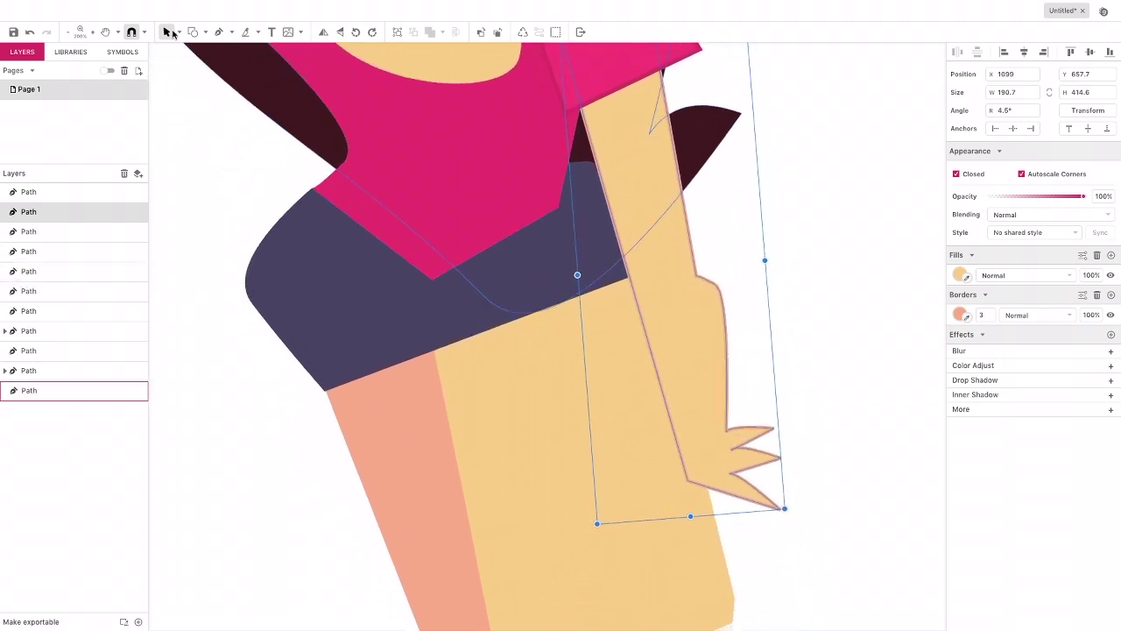
left_click(210, 107)
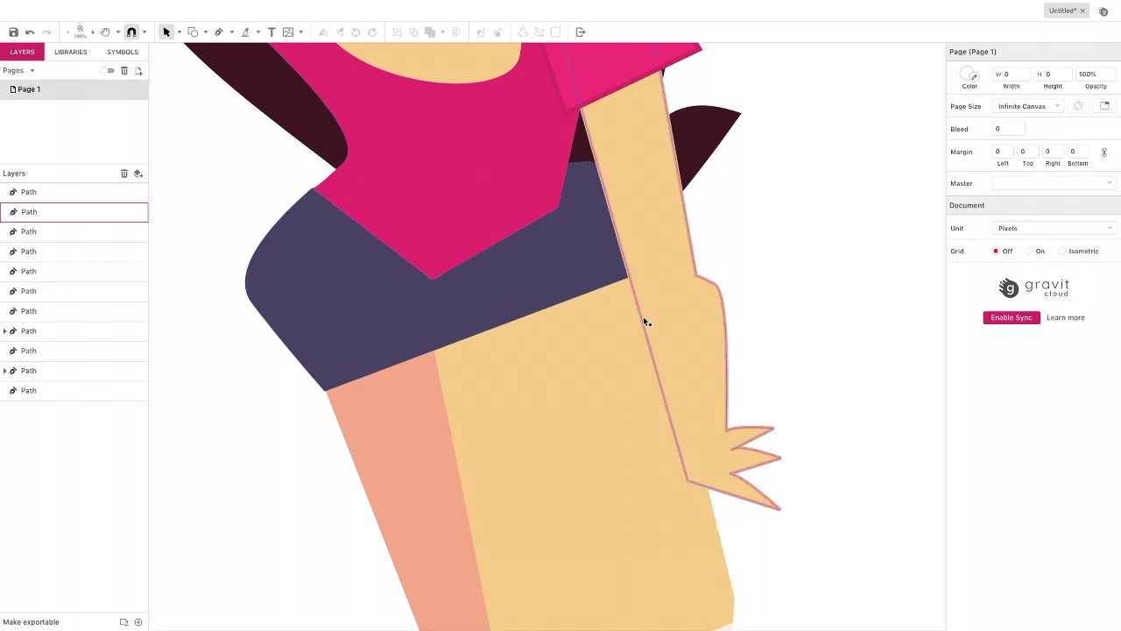
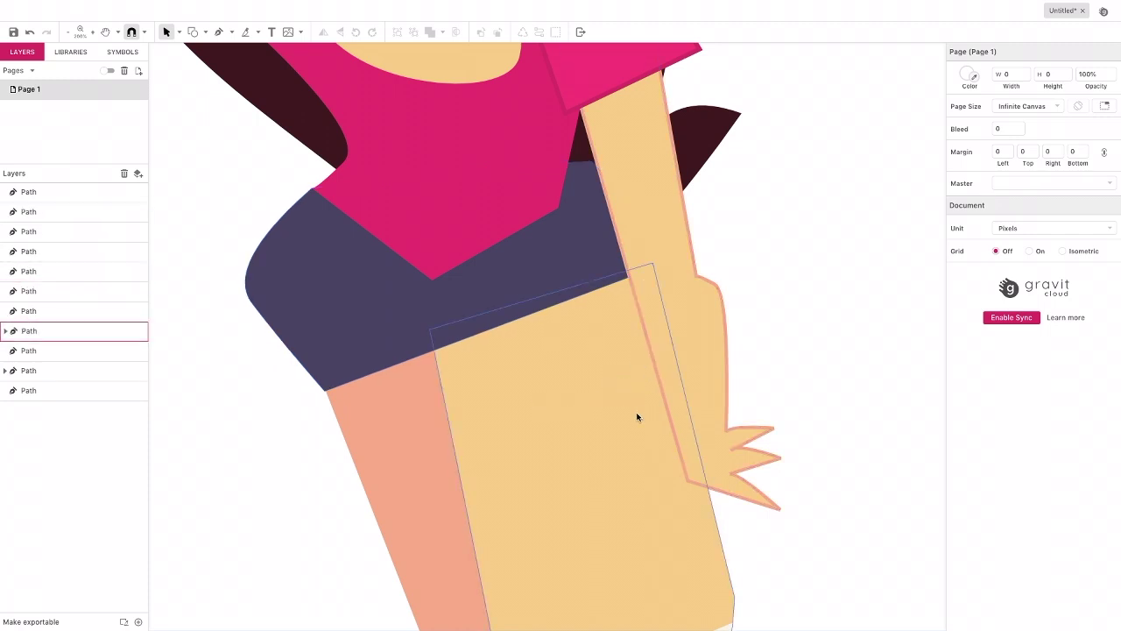
Step: Examine how the arm sits against the sleeve, torso, shorts and legs
scroll(637, 417, "down", 2)
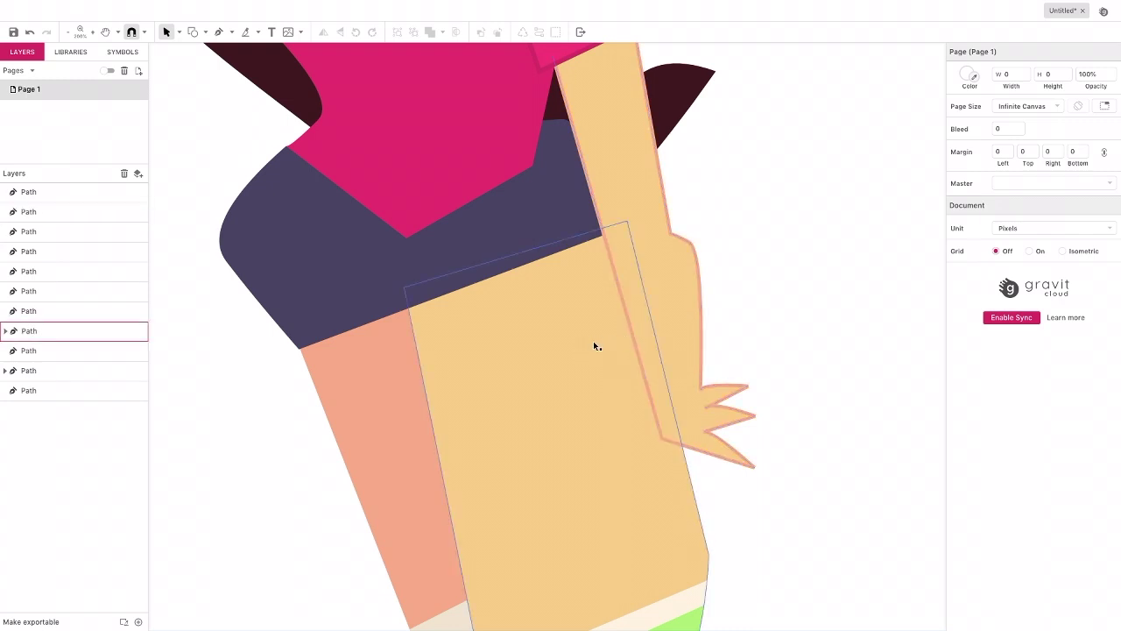
scroll(597, 350, "up", 4)
scroll(603, 362, "up", 7)
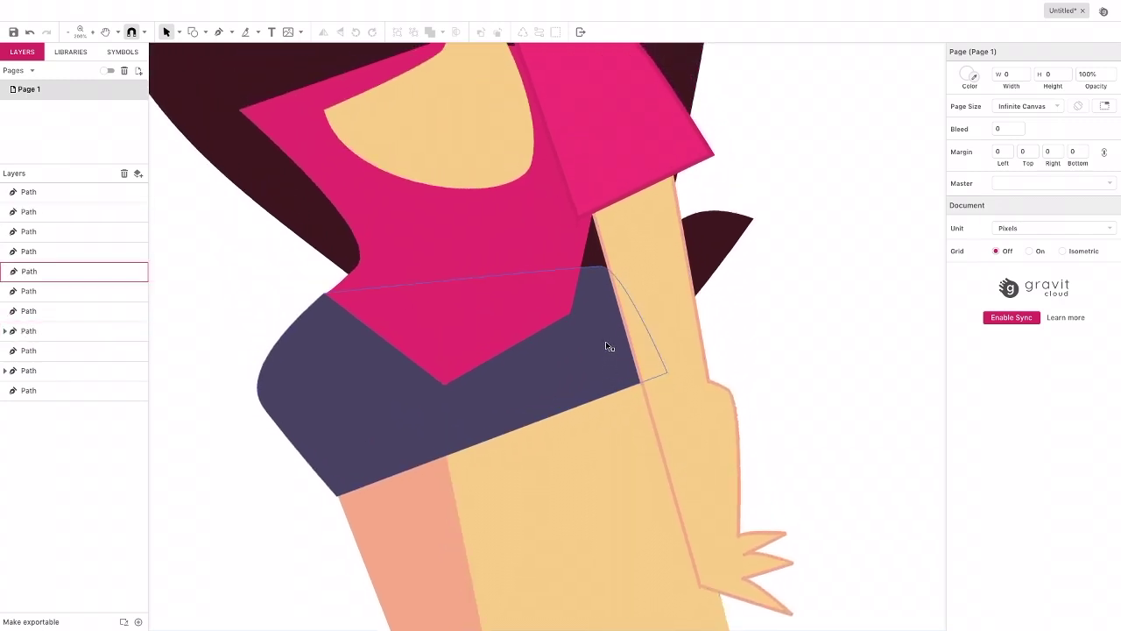
scroll(594, 346, "up", 2)
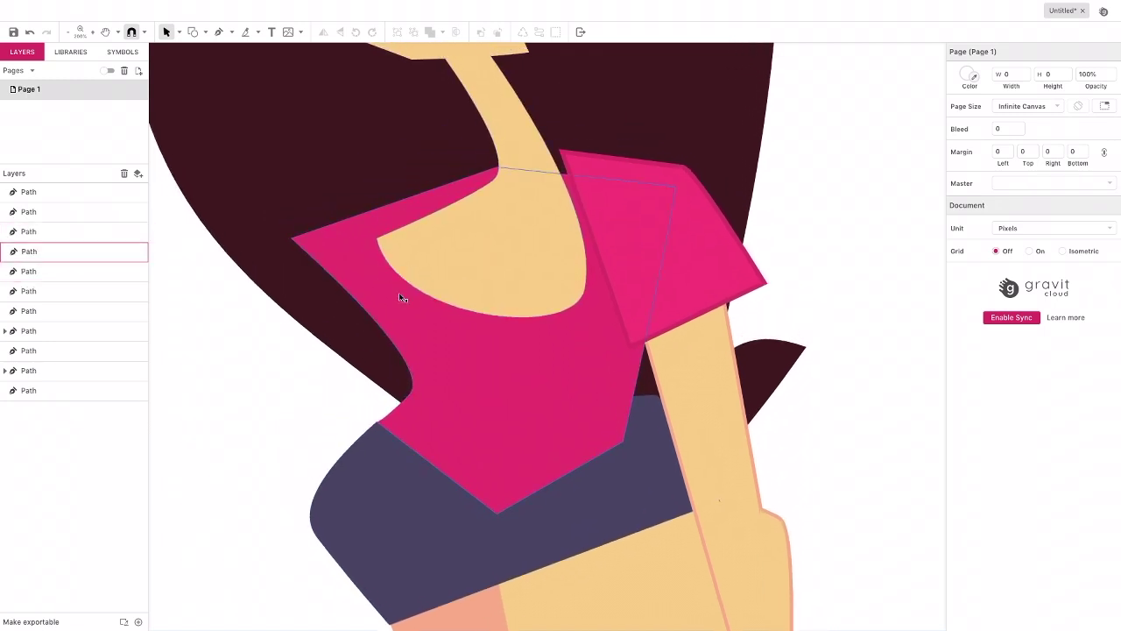
scroll(399, 302, "down", 5)
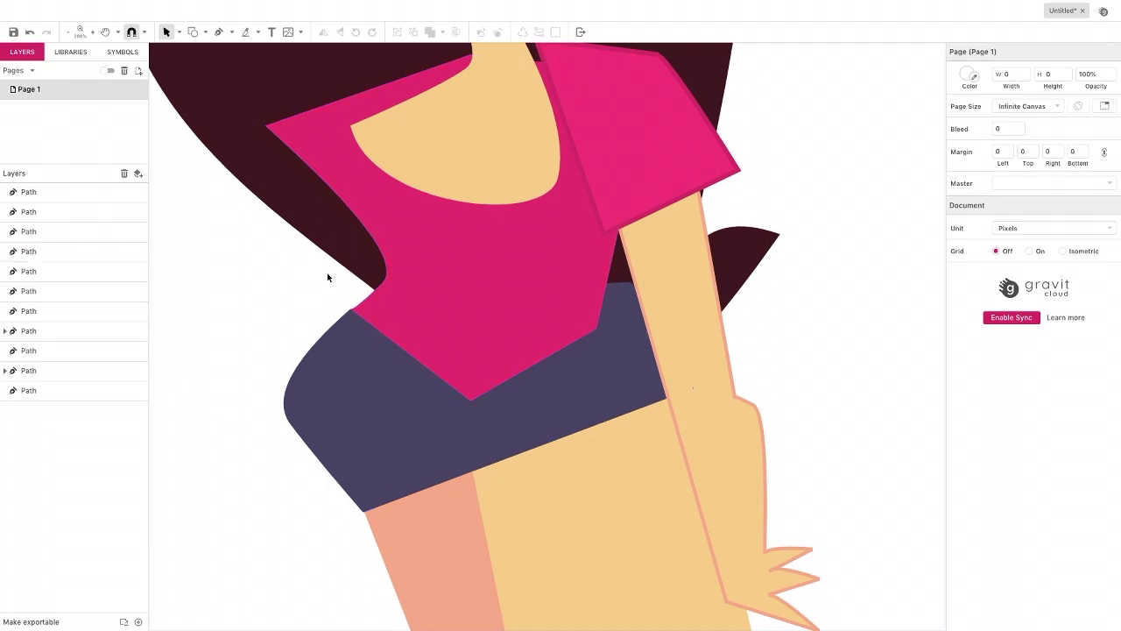
scroll(293, 273, "down", 6)
scroll(287, 277, "down", 6)
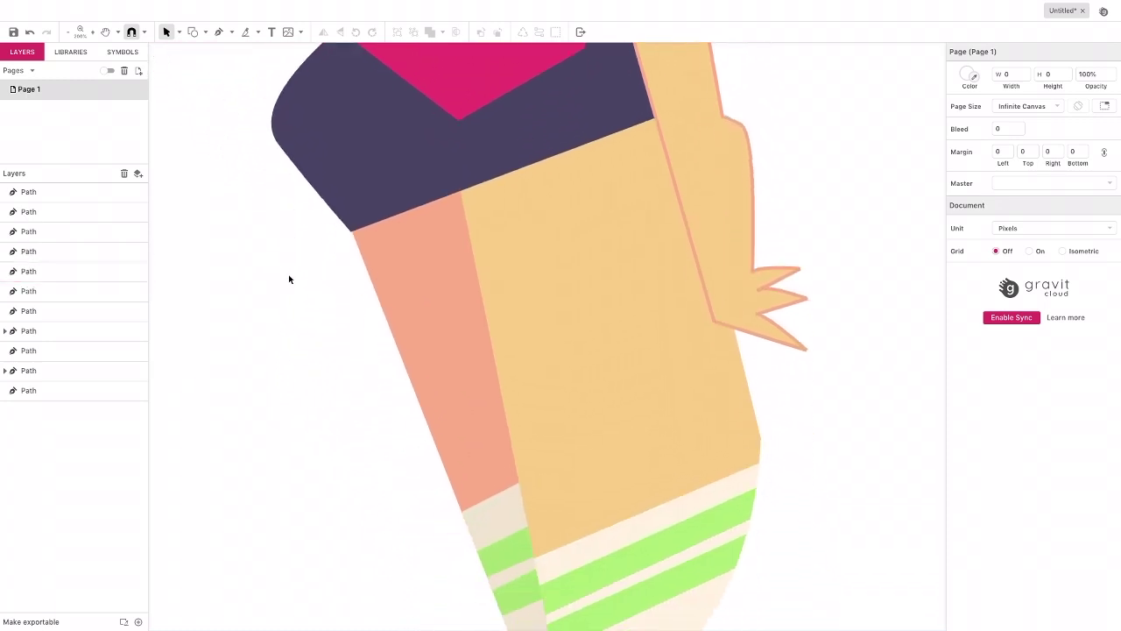
scroll(298, 282, "up", 8)
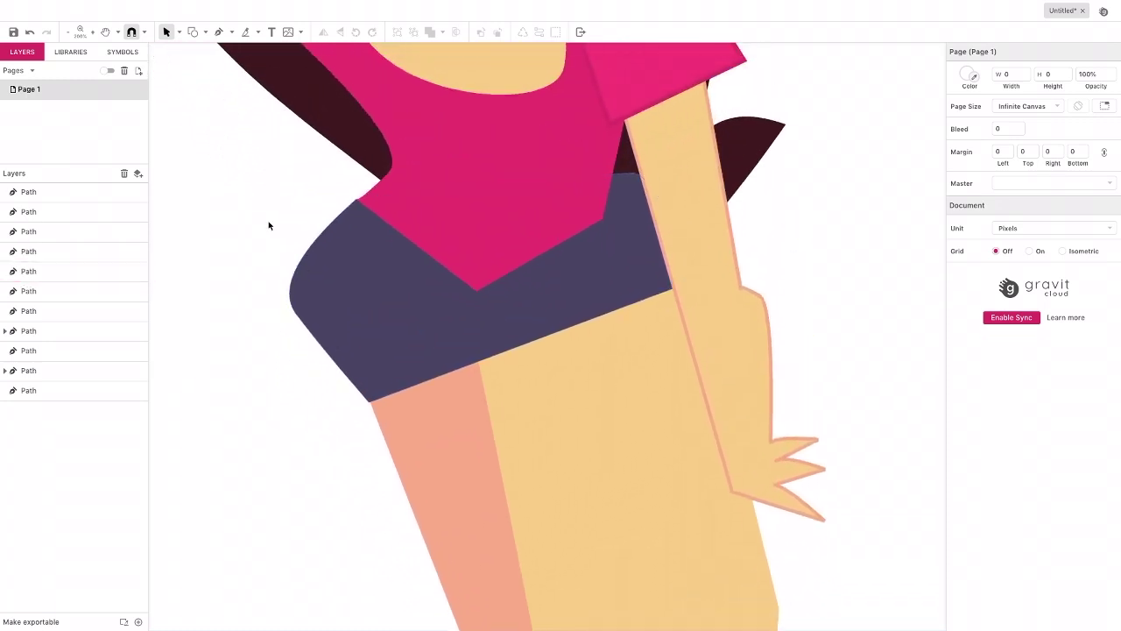
Step: Draw a closed four-sided bracelet path about 79 by 67 px slanting across the wrist
left_click(219, 32)
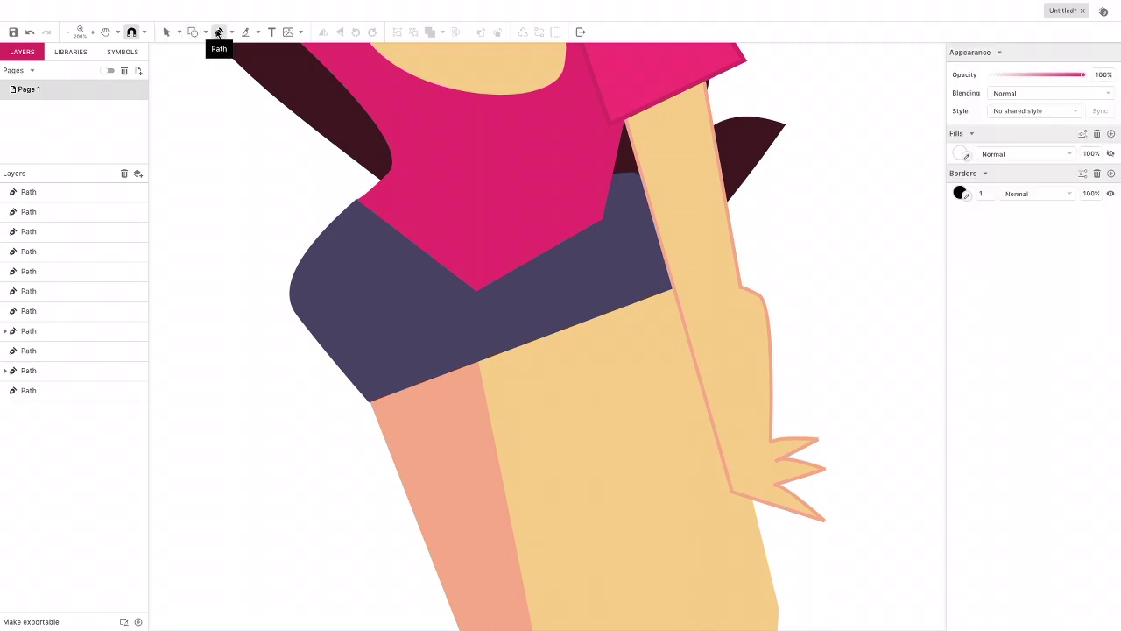
left_click(785, 425)
left_click(708, 467)
left_click(694, 429)
left_click(779, 392)
left_click(786, 424)
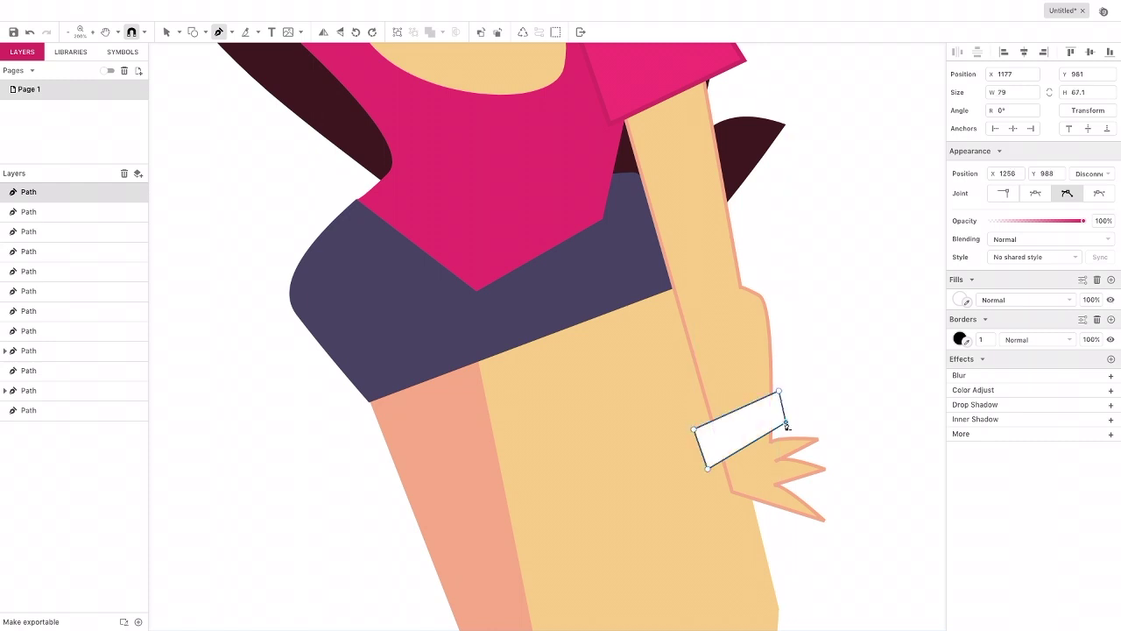
Step: Remove the bracelet's border and fill it with a warm yellow, about RGB 251, 217, 92
left_click(1096, 319)
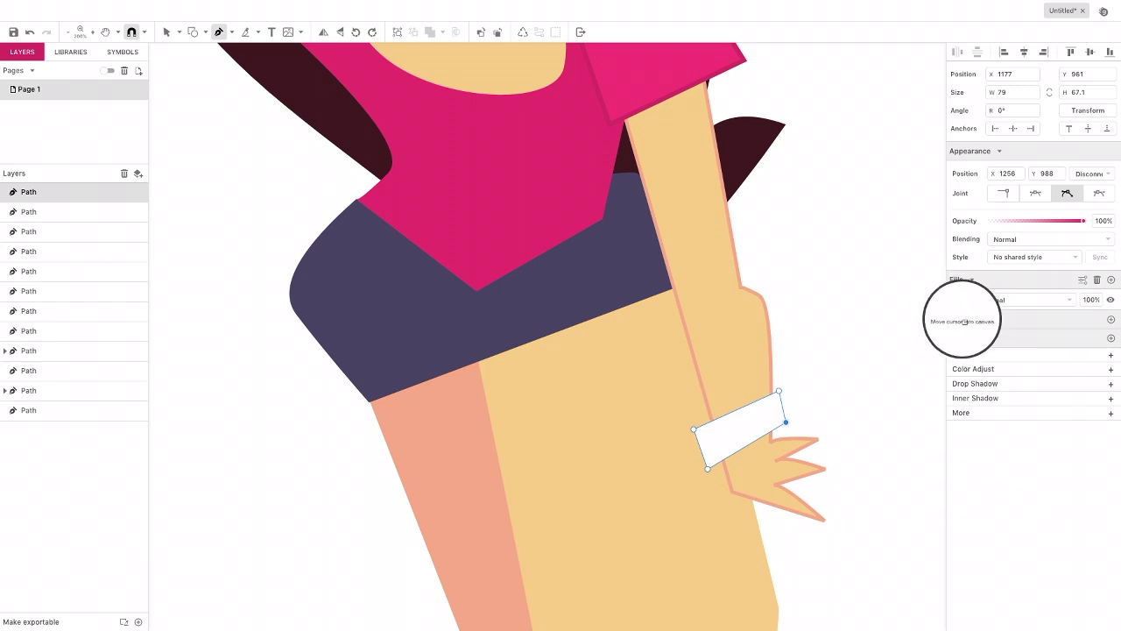
left_click(960, 300)
left_click_drag(998, 413, 991, 408)
left_click(1042, 329)
left_click_drag(1045, 335, 1045, 331)
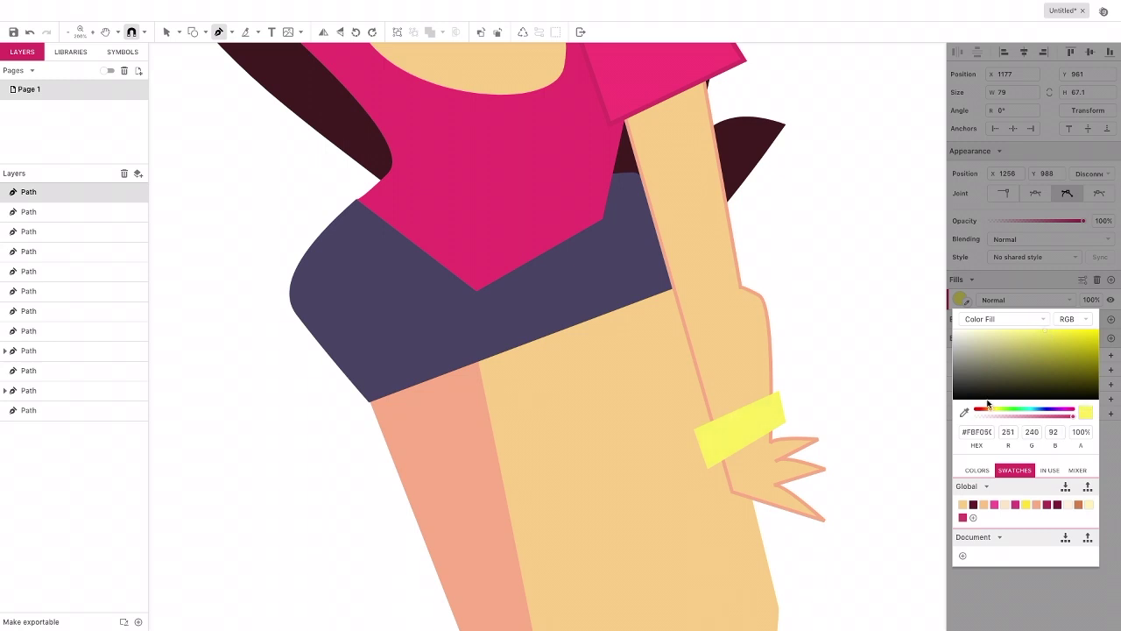
left_click_drag(987, 409, 994, 409)
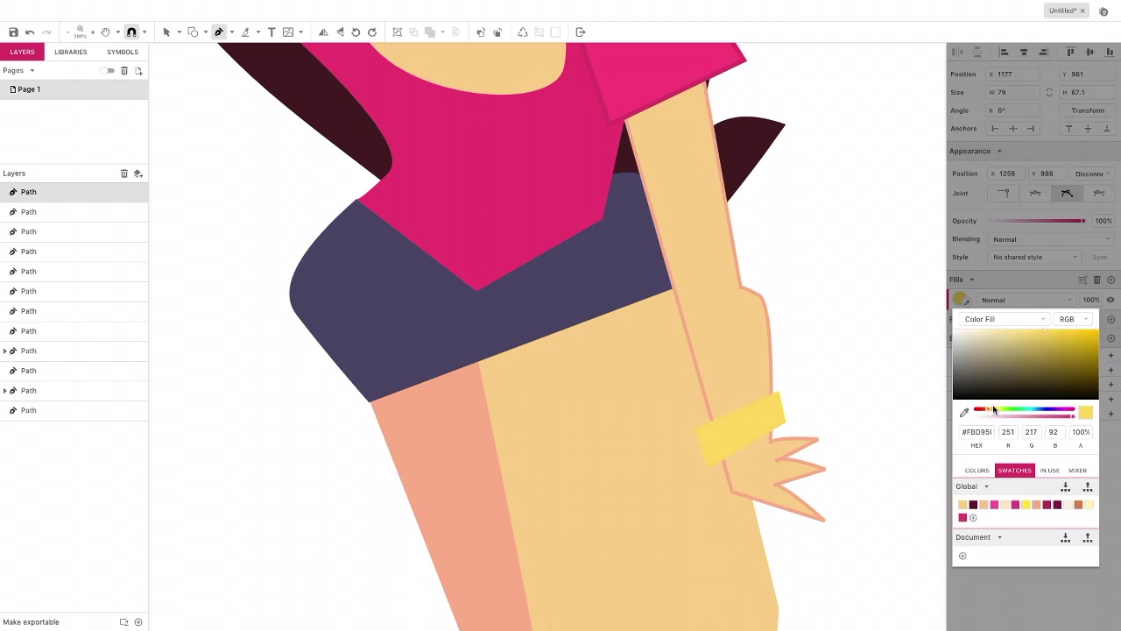
left_click(970, 297)
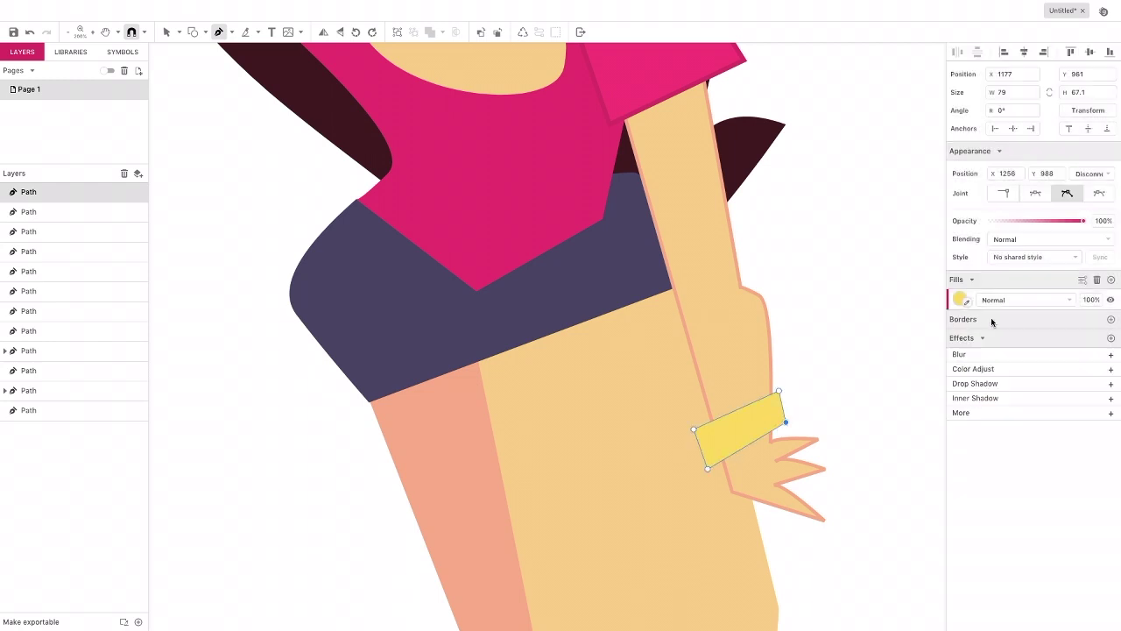
Step: Add an orange border, about RGB 255, 178, 90 and 3 px wide, to the yellow bracelet
left_click(1110, 319)
left_click(960, 339)
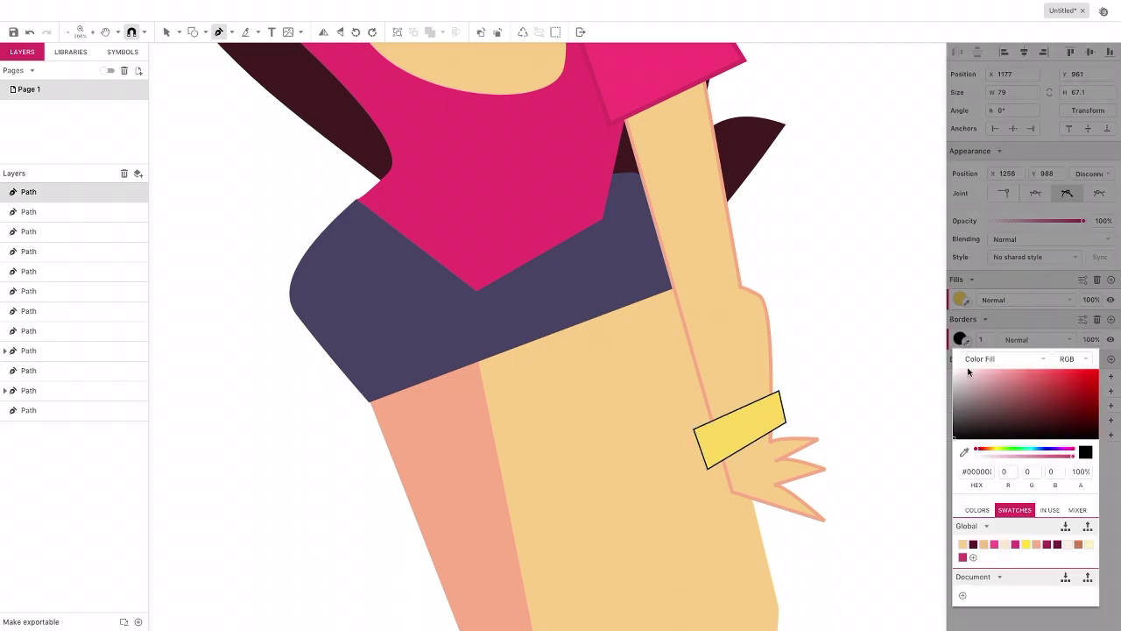
left_click_drag(992, 450, 985, 450)
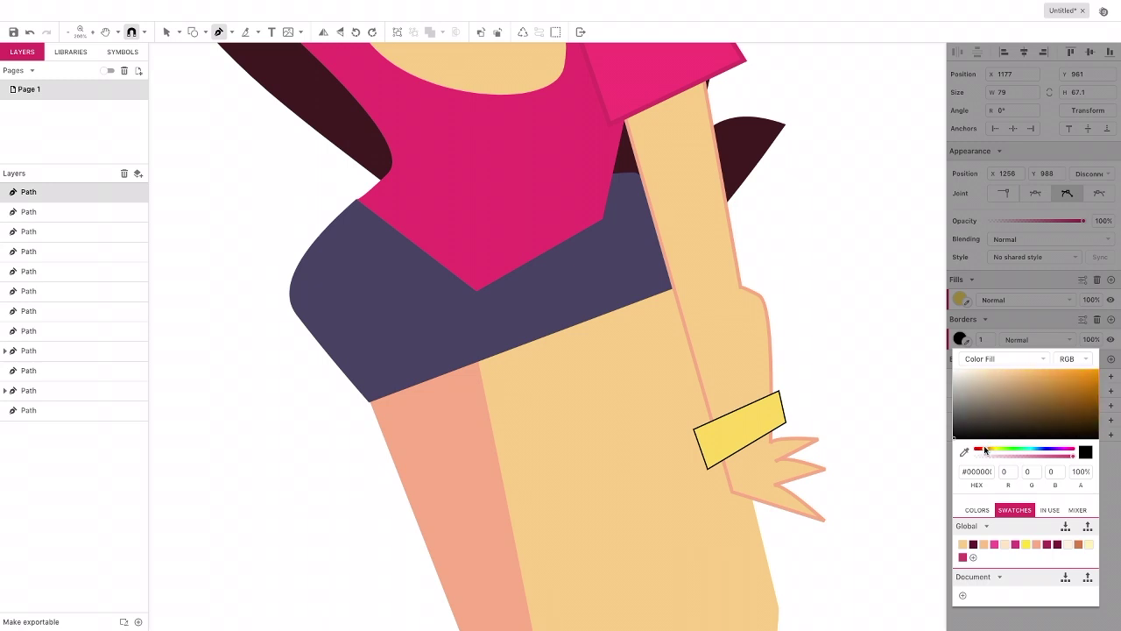
left_click(1046, 370)
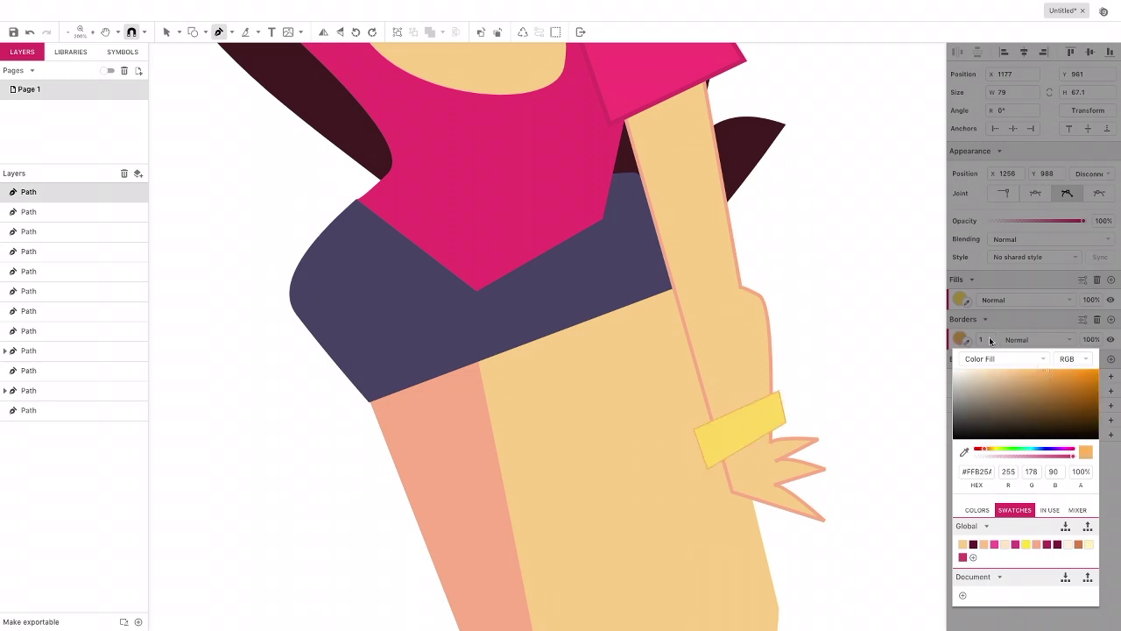
left_click(989, 338)
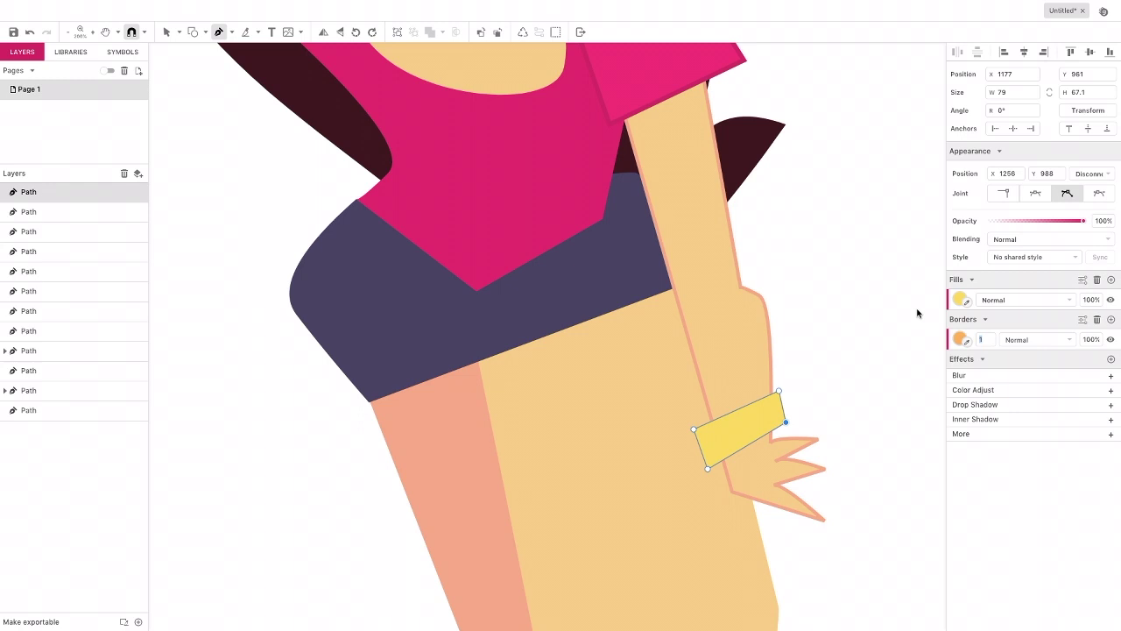
key("Return")
left_click(167, 33)
left_click(201, 60)
Step: Draw a closed three-sided path about 73 by 70 px just above the bracelet, as a second wrist band
left_click(219, 33)
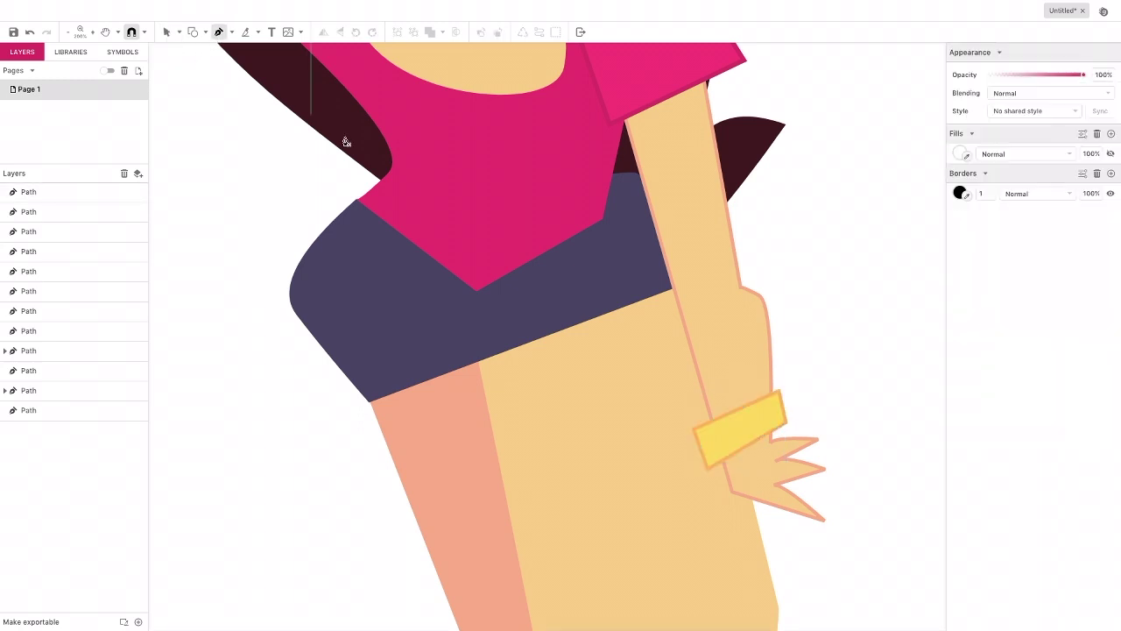
left_click(777, 386)
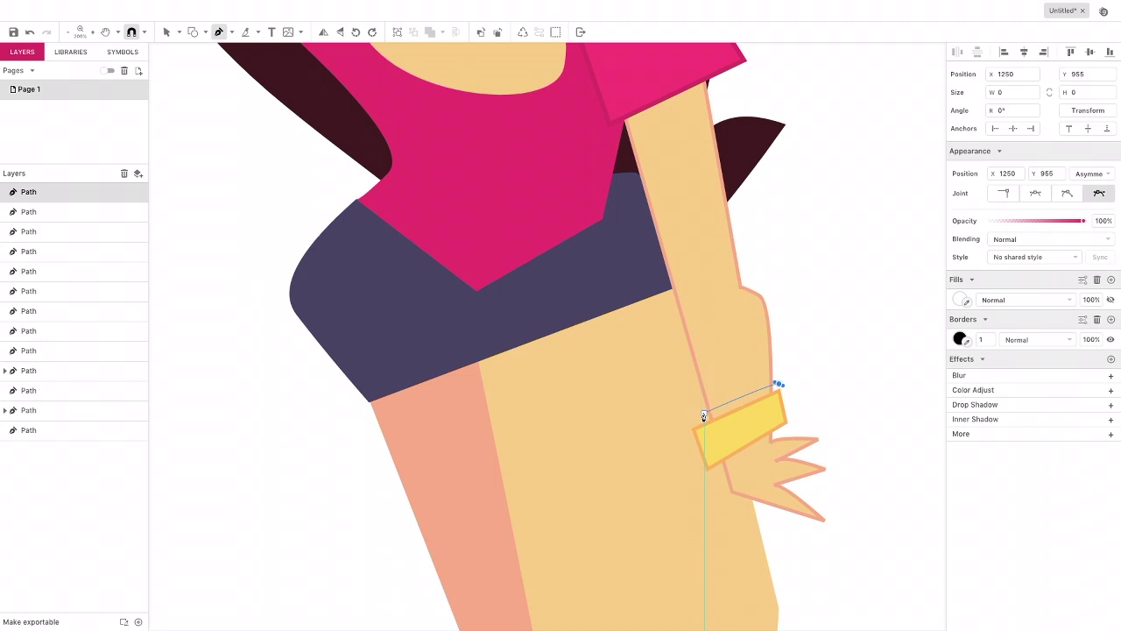
key("ctrl+z")
left_click(778, 387)
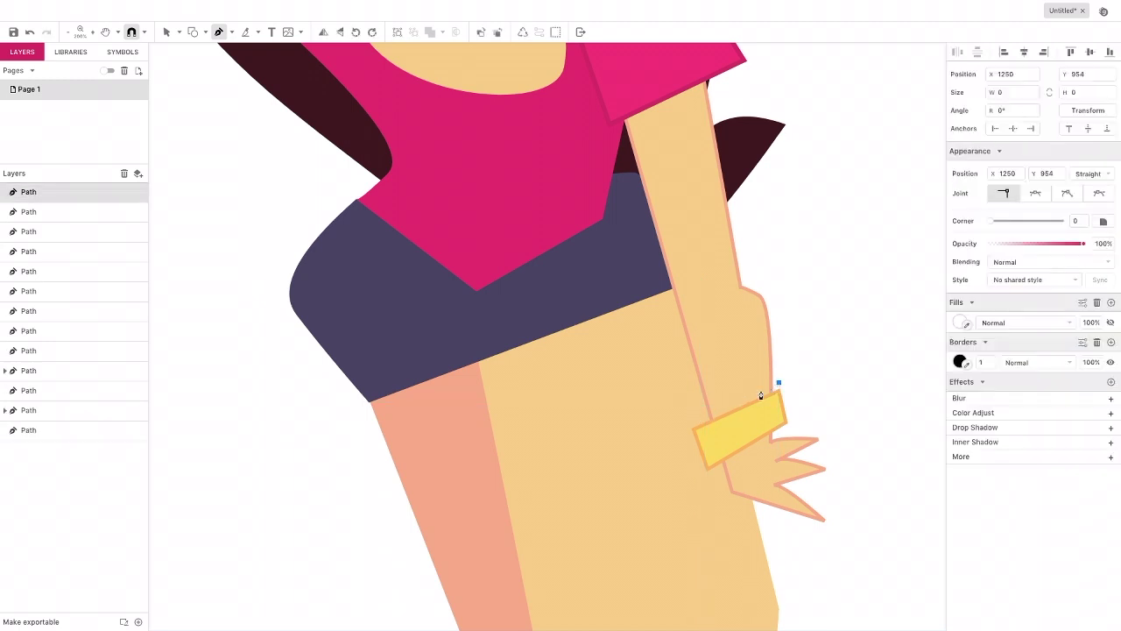
left_click(693, 422)
left_click(779, 342)
left_click(779, 383)
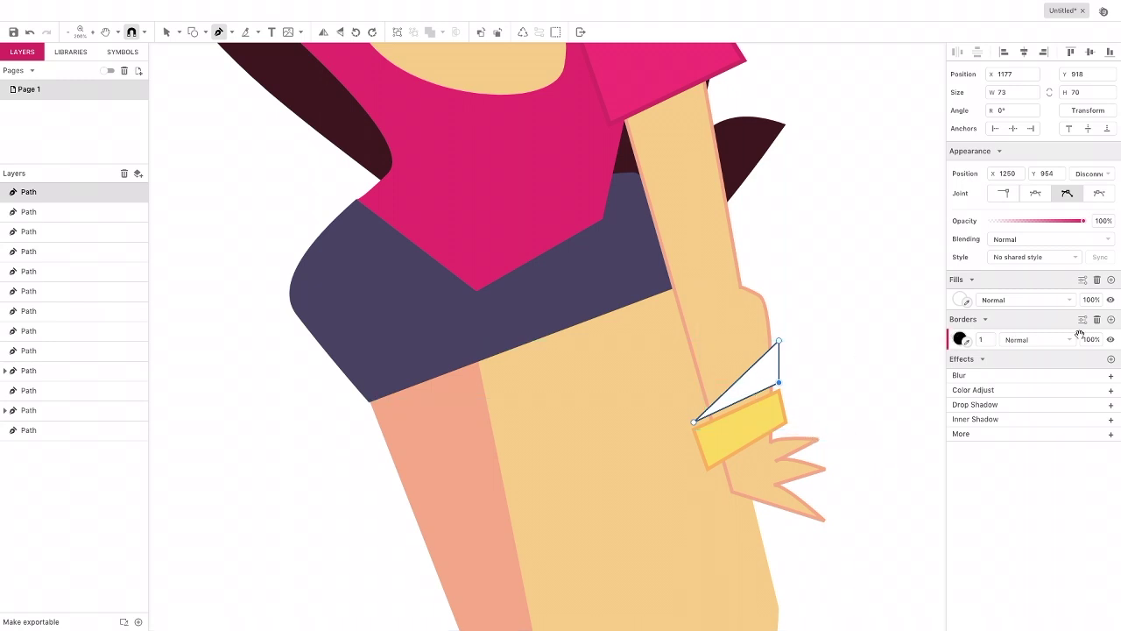
Step: Give the triangular band a 3 px border in the bracelet's orange and fill it with the bracelet's yellow, sampling both colors
left_click(961, 340)
left_click(964, 452)
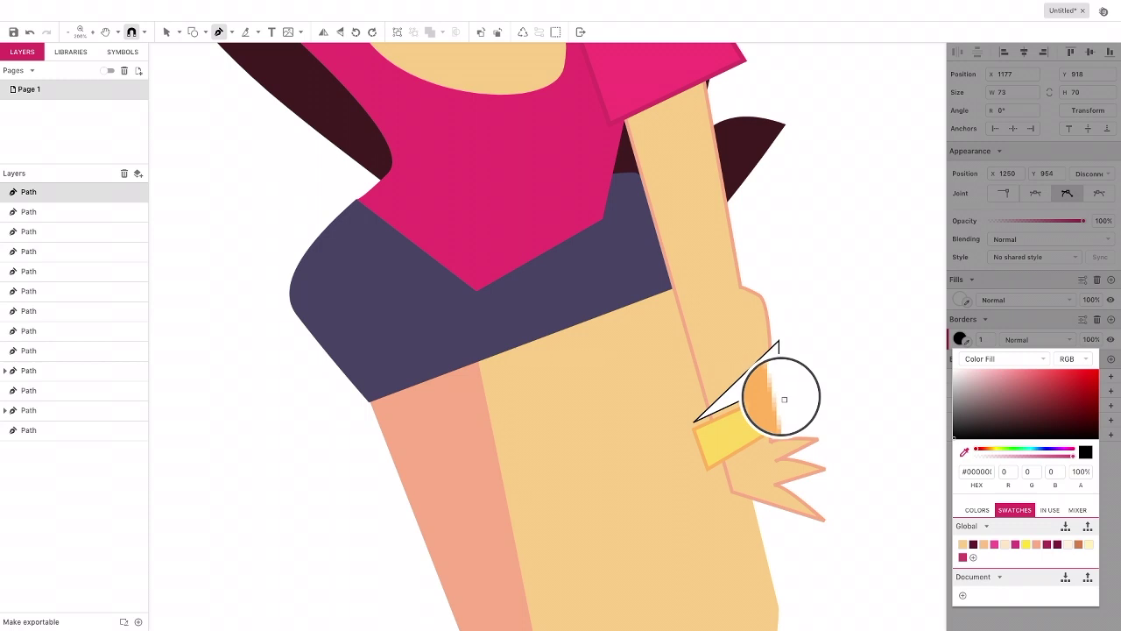
left_click(781, 400)
left_click(986, 340)
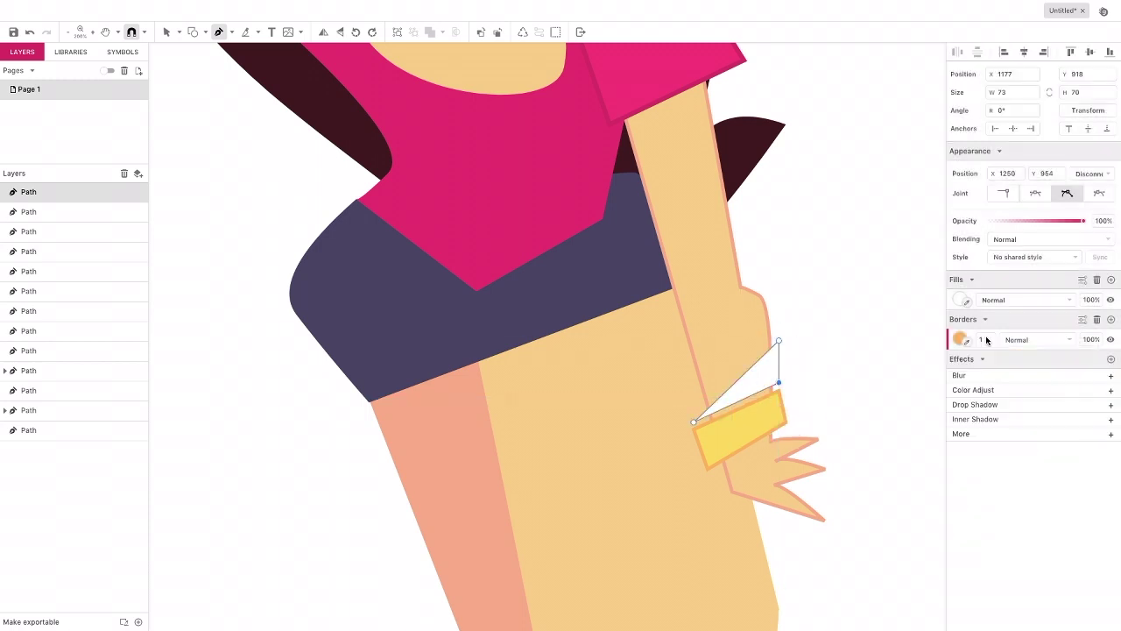
type("3")
key("Return")
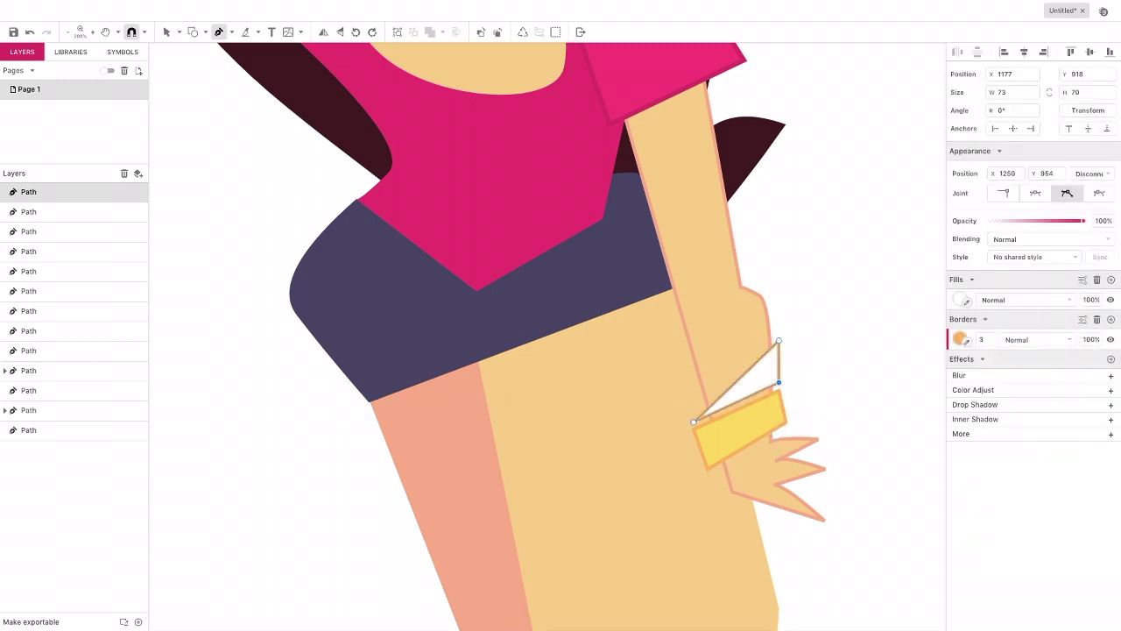
left_click(961, 300)
left_click(964, 412)
left_click(760, 414)
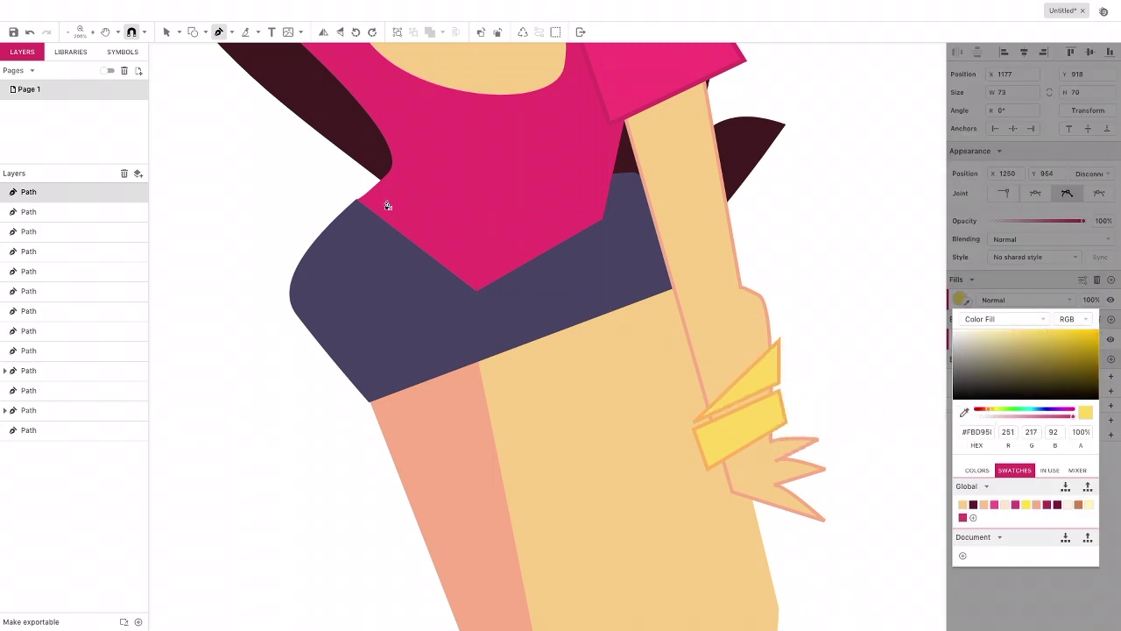
left_click(167, 33)
Step: Draw a closed four-sided choker path about 76 by 37 px across the base of the neck
scroll(246, 129, "up", 2)
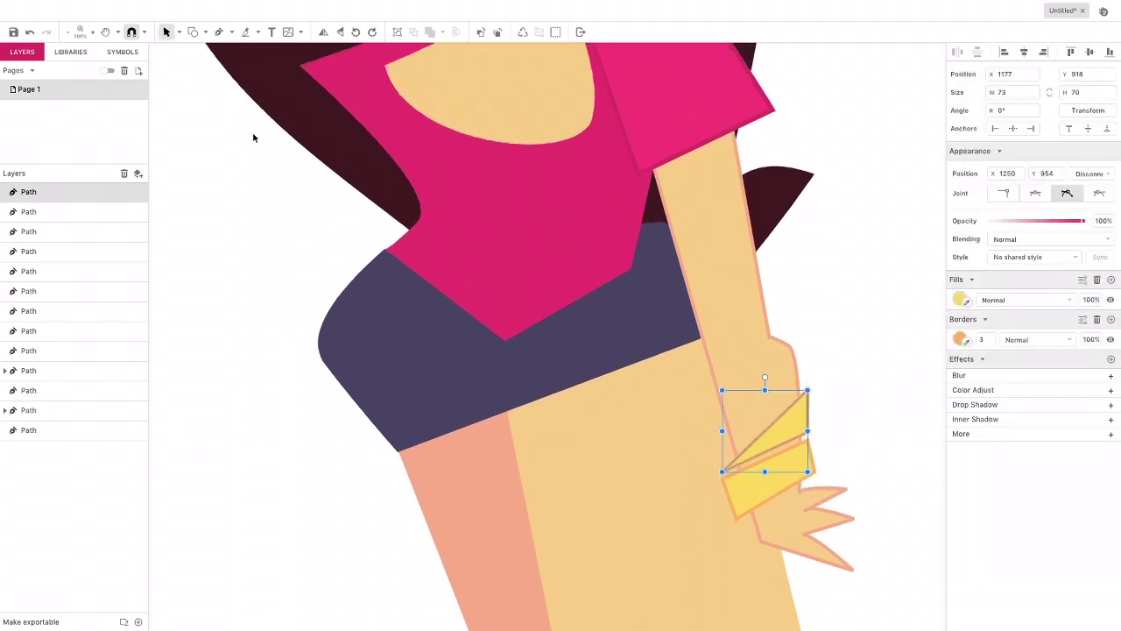
scroll(262, 145, "up", 3)
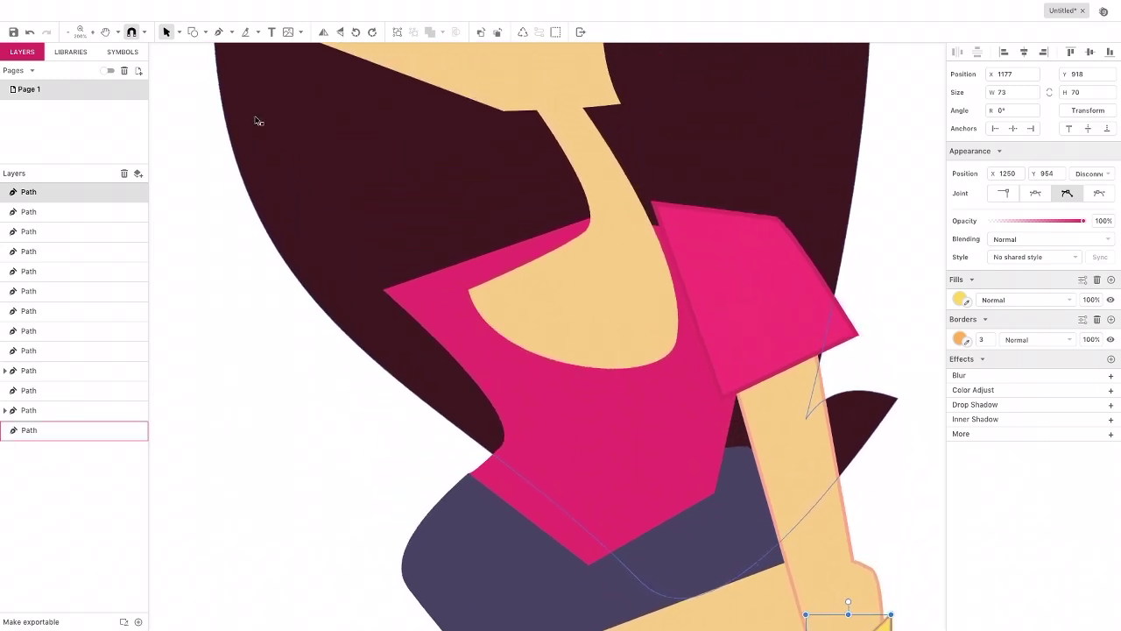
left_click(217, 34)
left_click(650, 204)
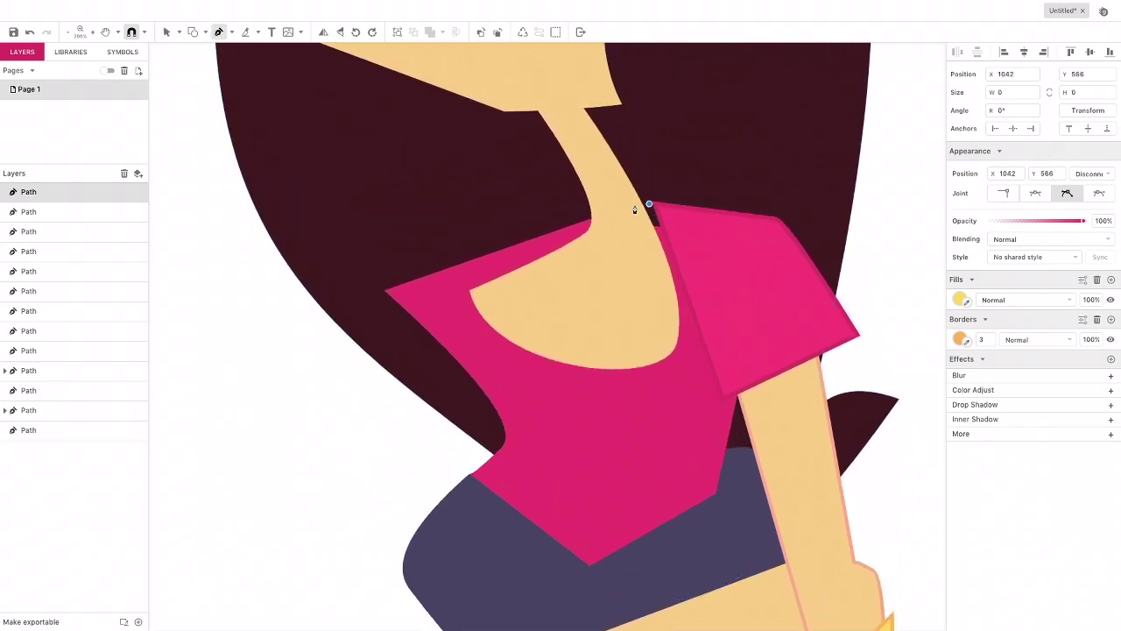
left_click(578, 205)
left_click(578, 231)
left_click(667, 247)
left_click(650, 204)
Step: Remove the choker's border and fill it with a dark olive grey, about RGB 113, 105, 78
left_click(1097, 319)
left_click(961, 301)
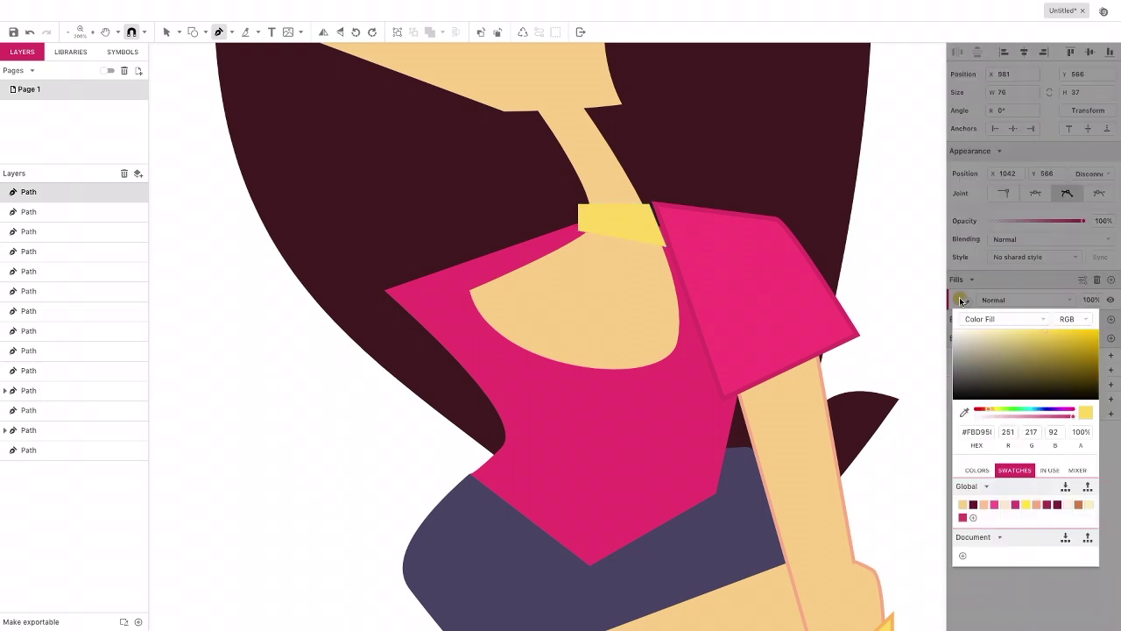
left_click(996, 371)
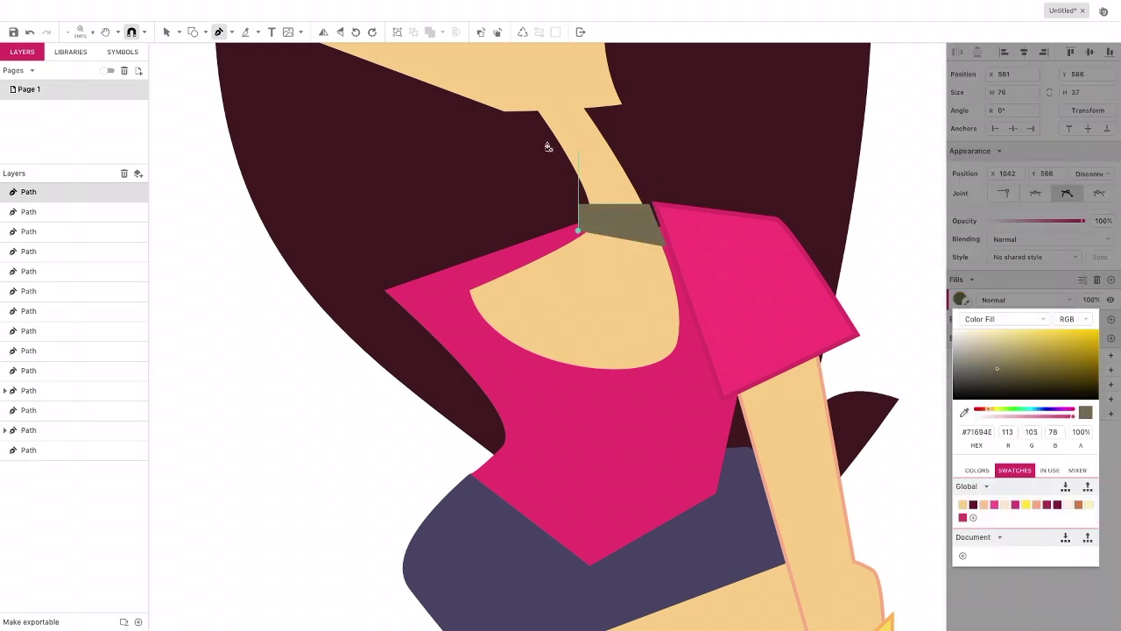
Step: Draw a pendant ellipse about 28 by 23 px below the choker and fill it with orange, about RGB 255, 191, 88
left_click(204, 33)
left_click(230, 80)
left_click_drag(589, 240, 622, 267)
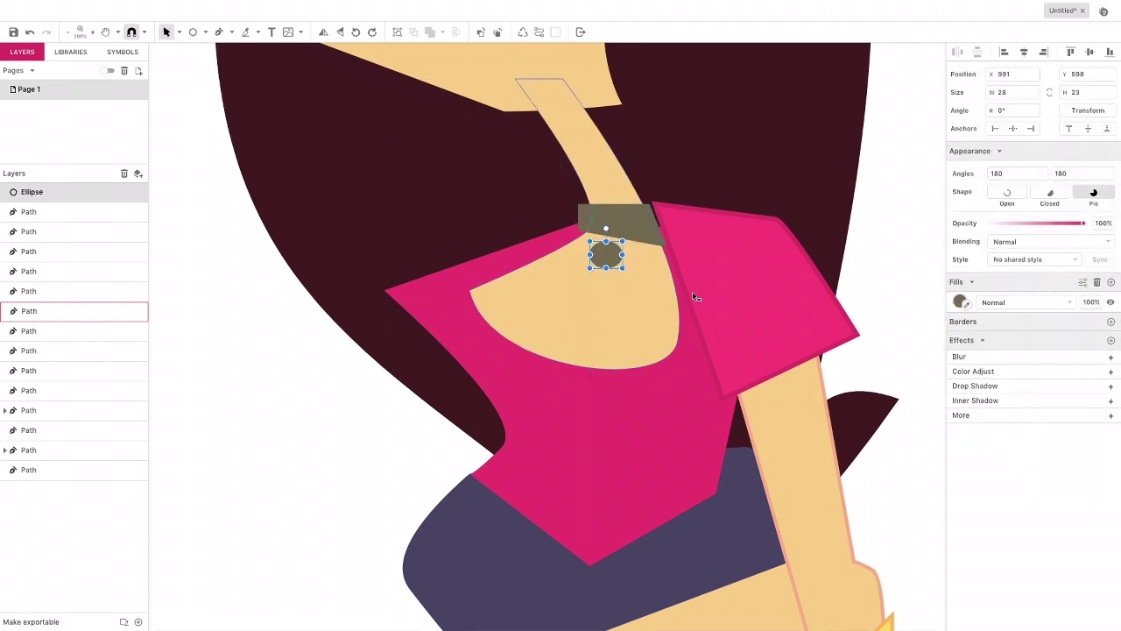
left_click(960, 302)
left_click(1048, 334)
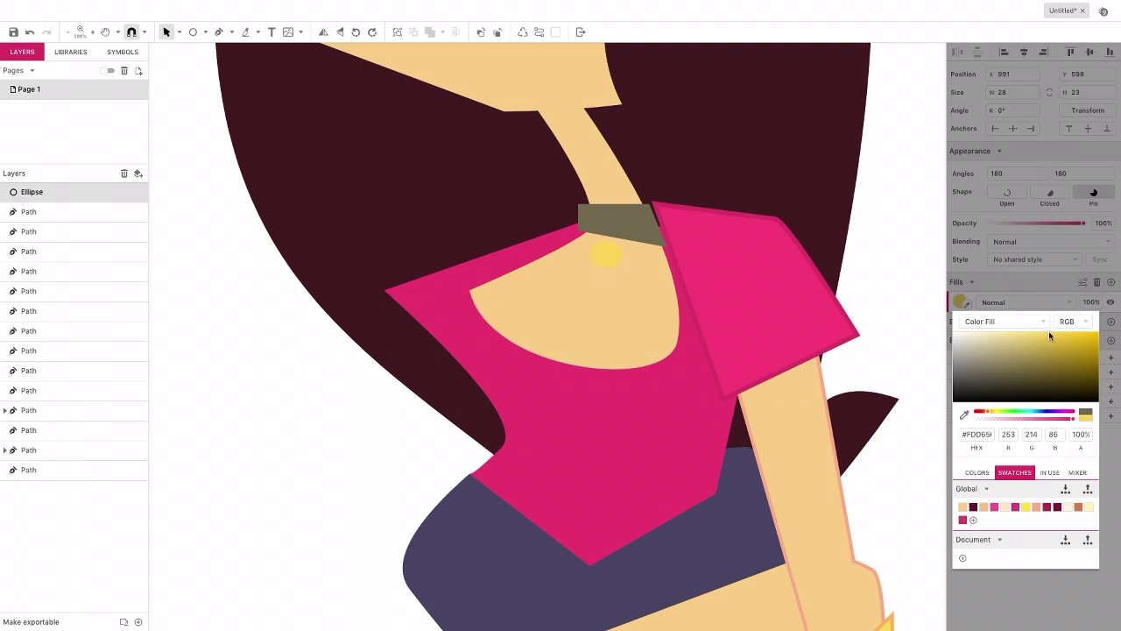
left_click_drag(987, 414, 985, 413)
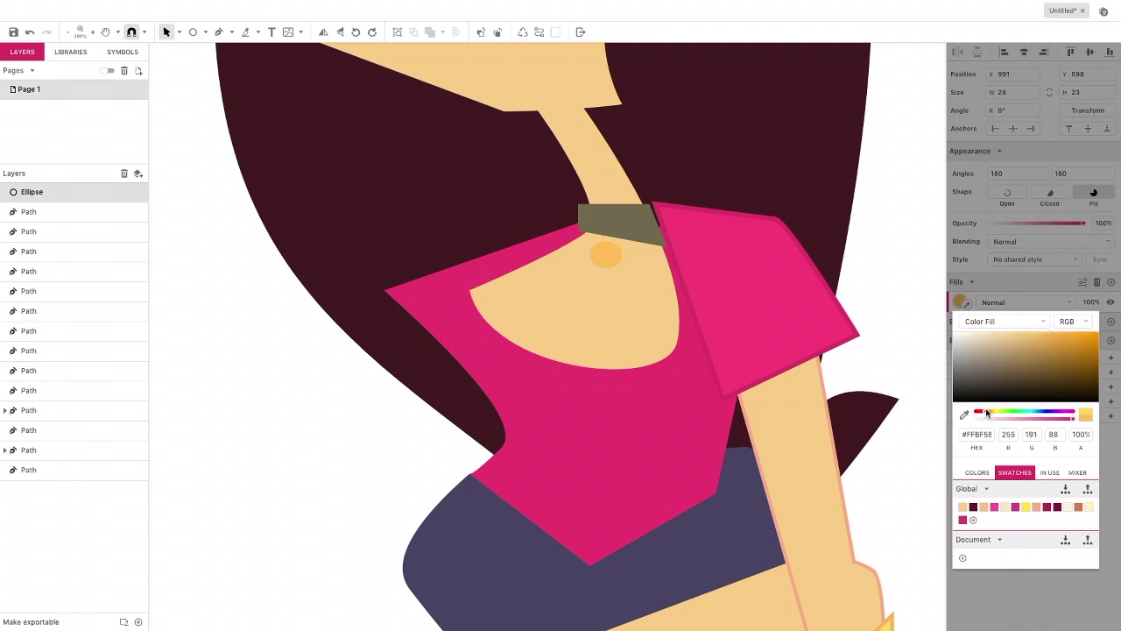
Step: Move the orange pendant up so it overlaps the choker's lower edge
left_click(165, 32)
left_click_drag(605, 256, 605, 239)
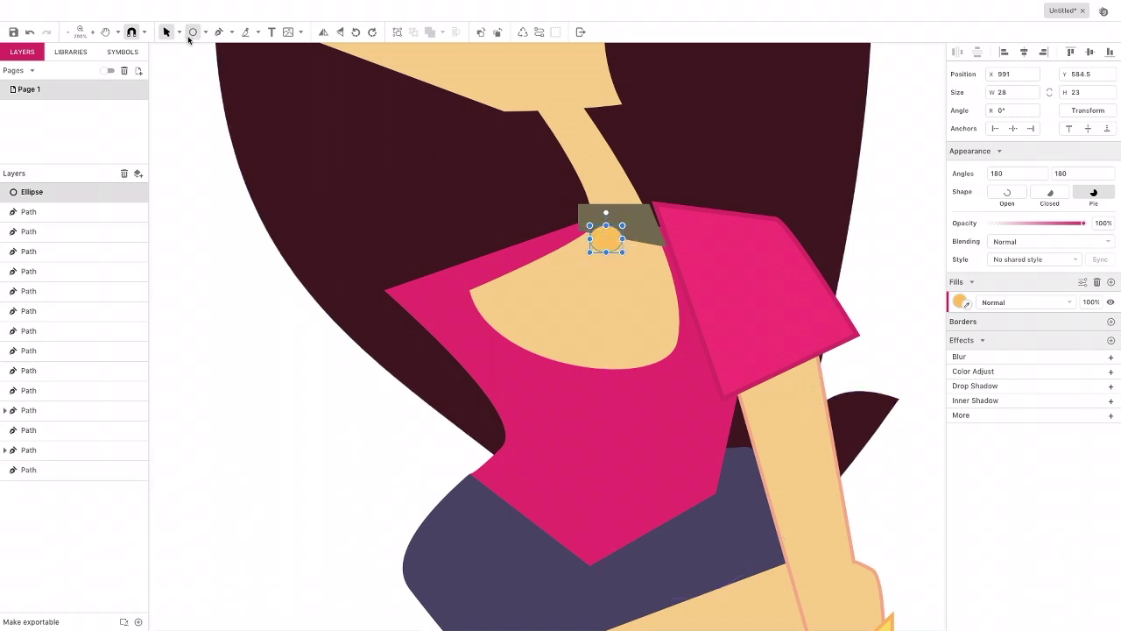
left_click(187, 56)
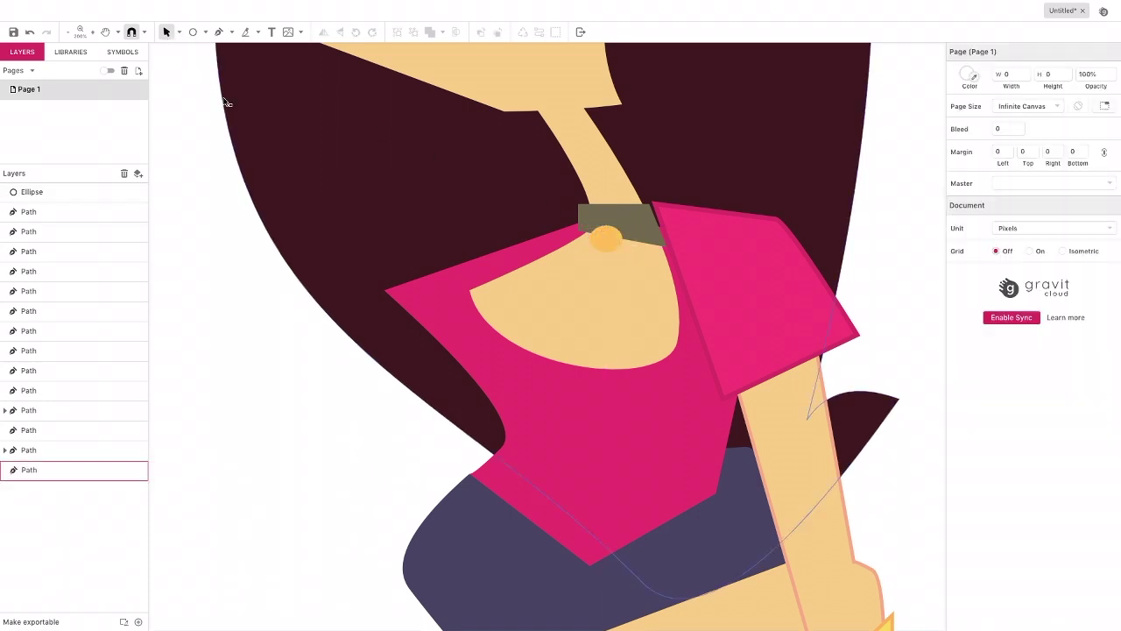
Step: Examine the whole figure, checking how the choker, pendant and bracelets sit with the hair, clothes and legs
scroll(233, 105, "up", 3)
scroll(233, 105, "left", 3)
left_click(73, 35)
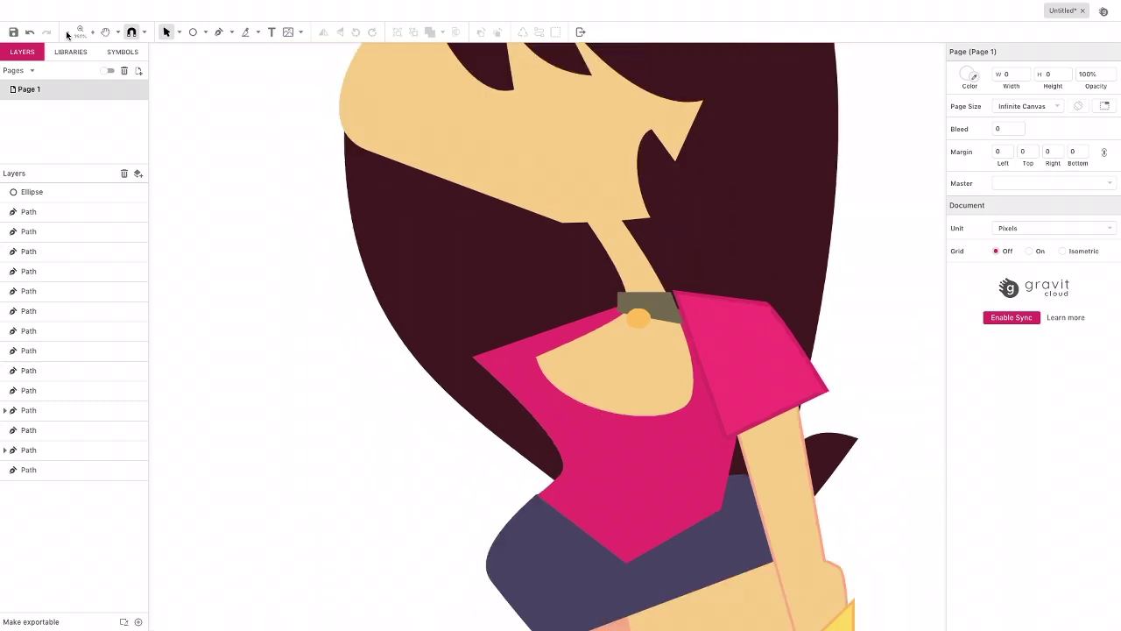
left_click(73, 35)
scroll(273, 129, "down", 3)
scroll(273, 129, "down", 6)
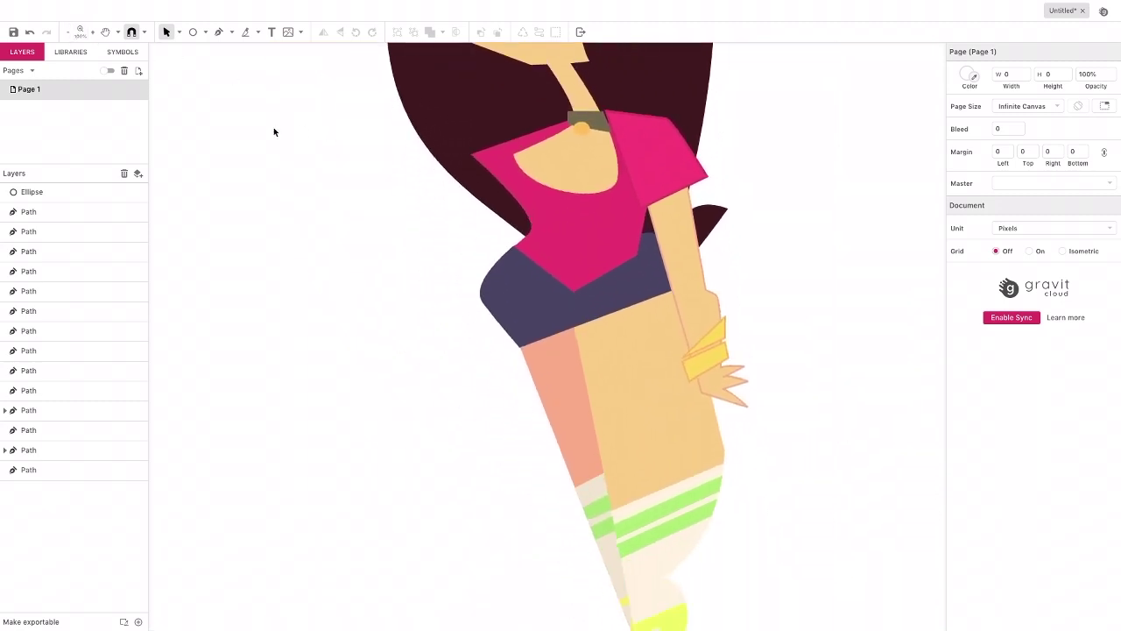
scroll(279, 134, "up", 4)
scroll(291, 144, "up", 2)
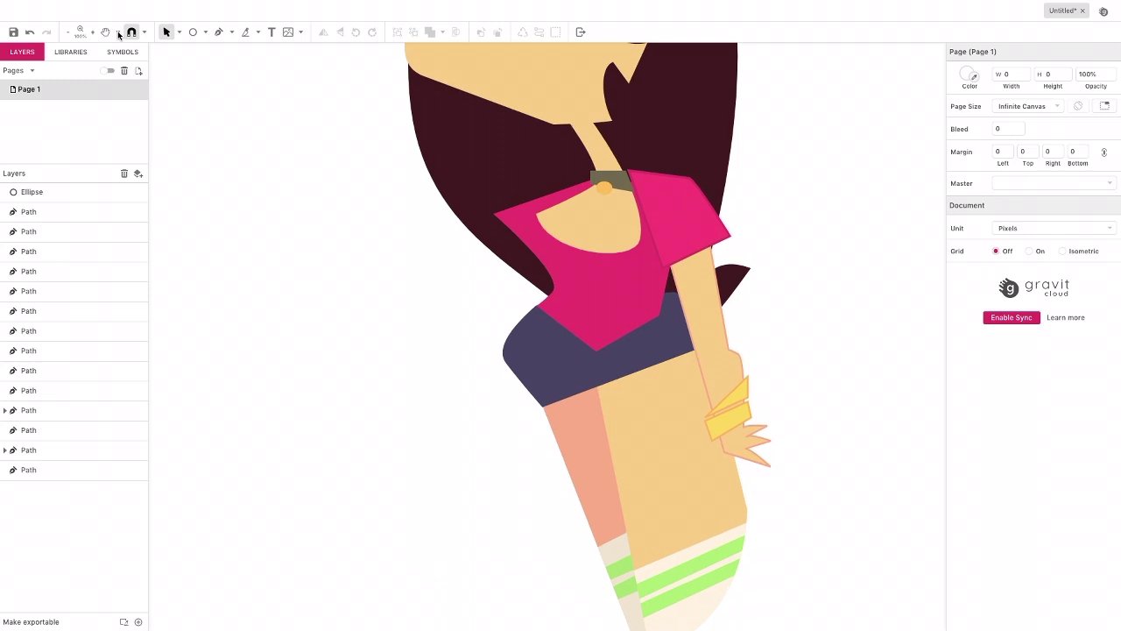
left_click(70, 35)
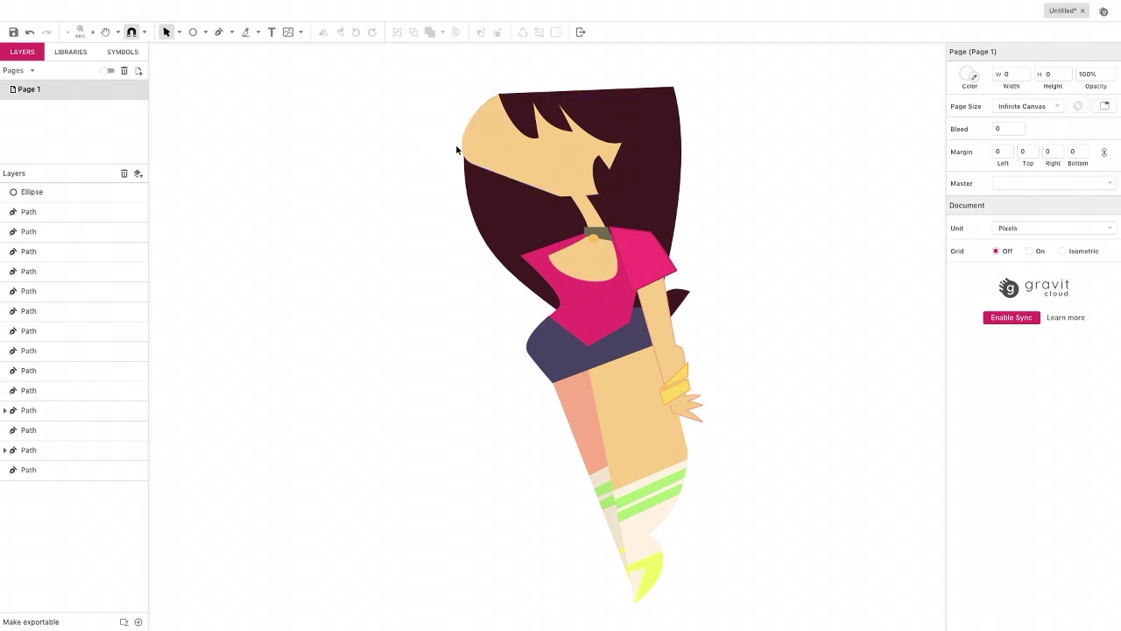
Step: Draw an ellipse about 171 by 159 px beside the head and fill it with dark maroon, about RGB 96, 22, 43
left_click(207, 35)
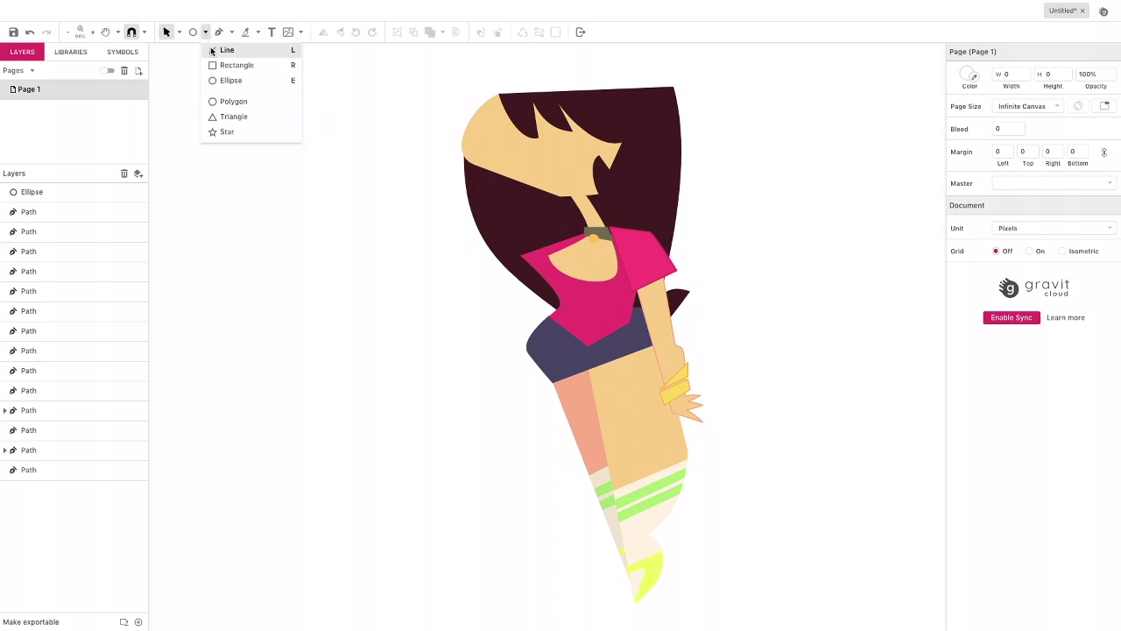
left_click(226, 80)
scroll(390, 166, "up", 1)
scroll(390, 166, "left", 1)
left_click_drag(392, 166, 458, 227)
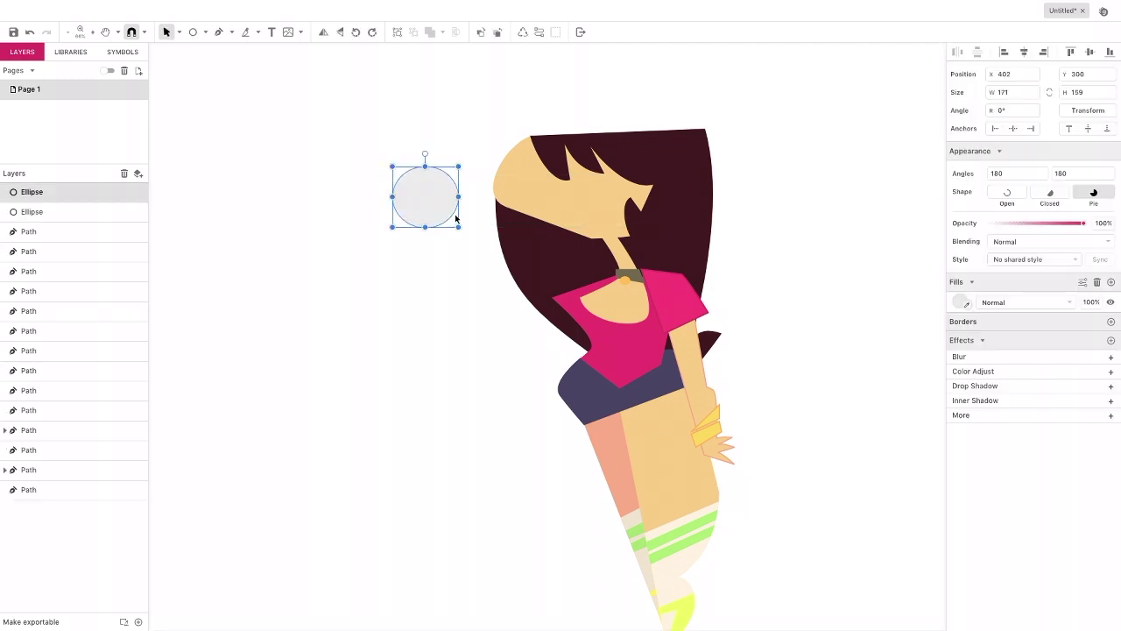
left_click(961, 302)
left_click(973, 506)
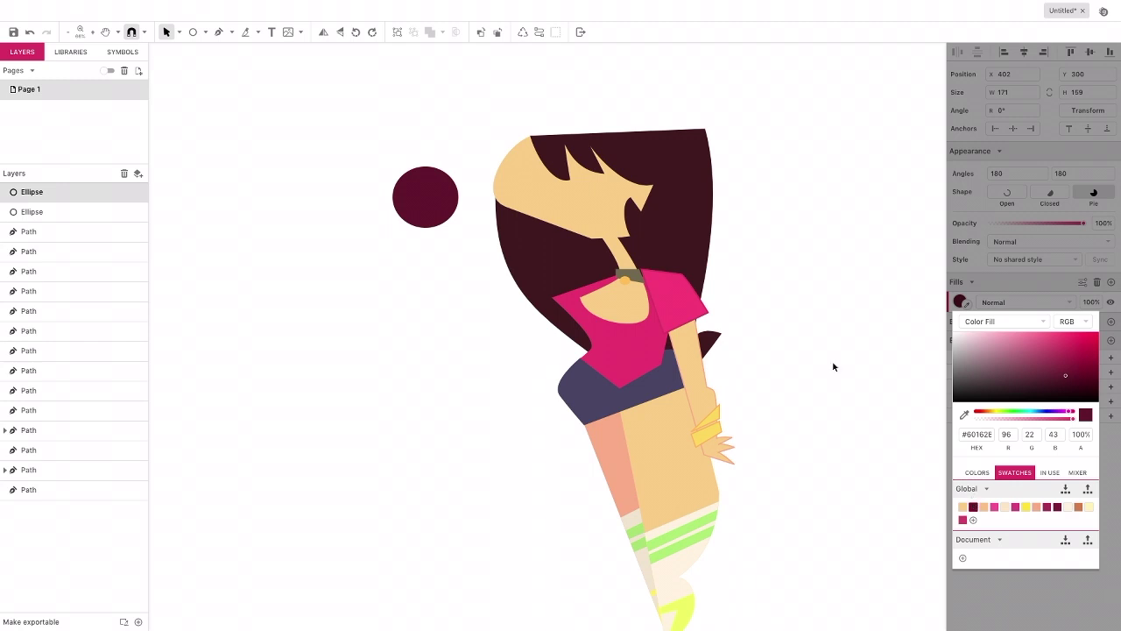
left_click(167, 32)
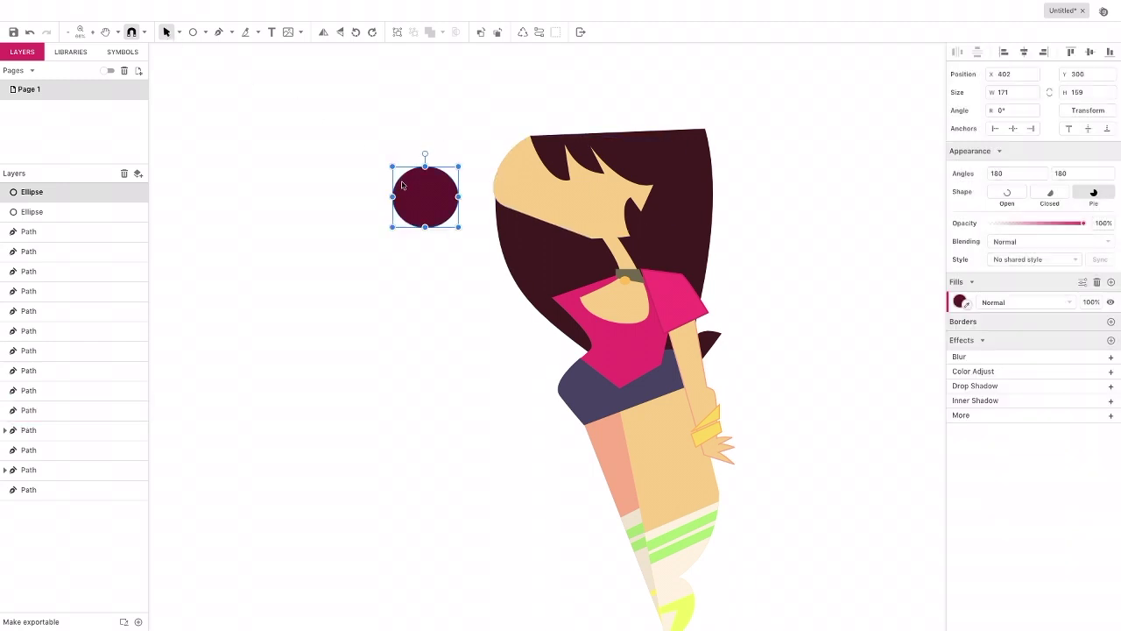
Step: Place a smaller copy of the maroon ellipse over its upper part and select both ellipses
key("ctrl+v")
left_click_drag(551, 330, 390, 146)
left_click_drag(401, 159, 431, 224)
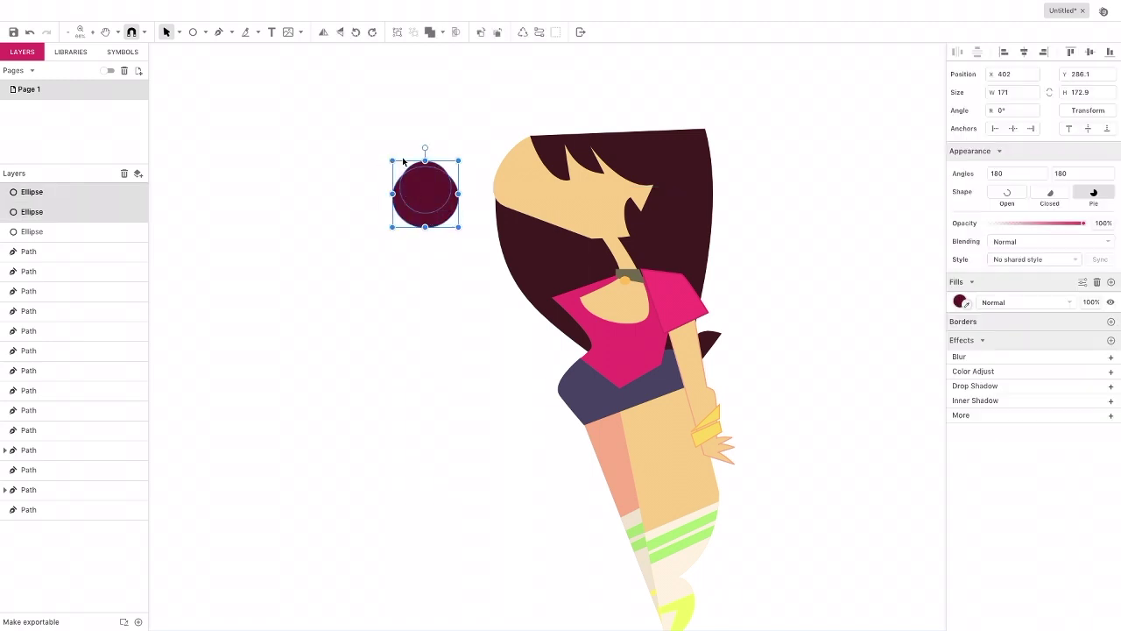
Step: Subtract the smaller ellipse to form a crescent, and place it below the fringe as an eye about 72 by 61 px
left_click(444, 33)
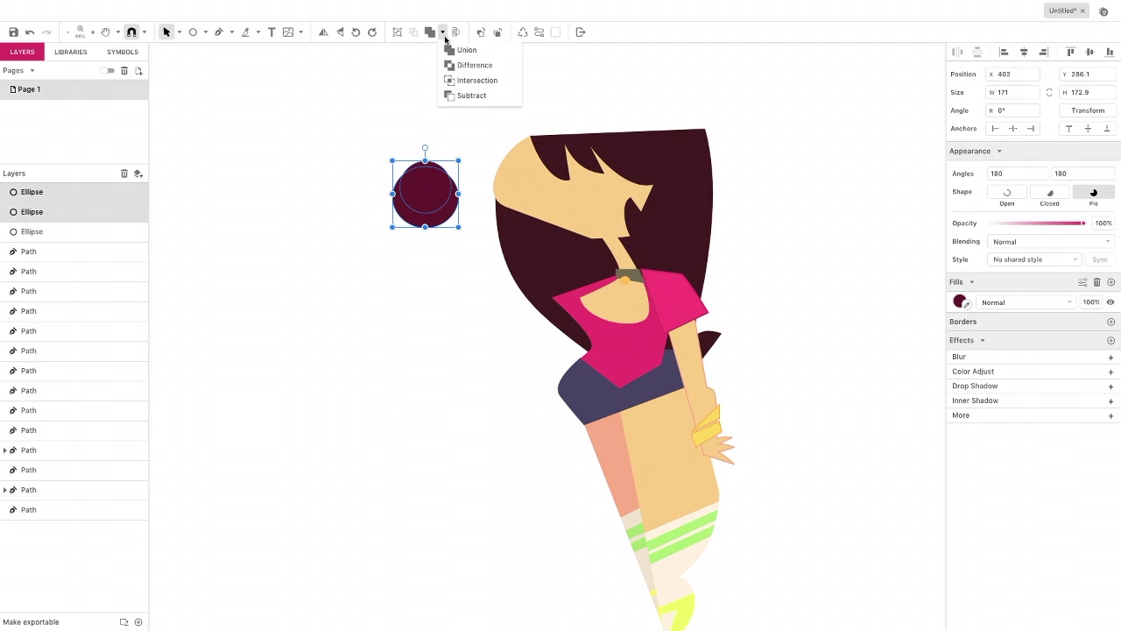
left_click(452, 96)
left_click_drag(392, 175, 581, 165)
Step: Duplicate the crescent eye and place the copy beside it, nearer the front of the face
key("ctrl+c")
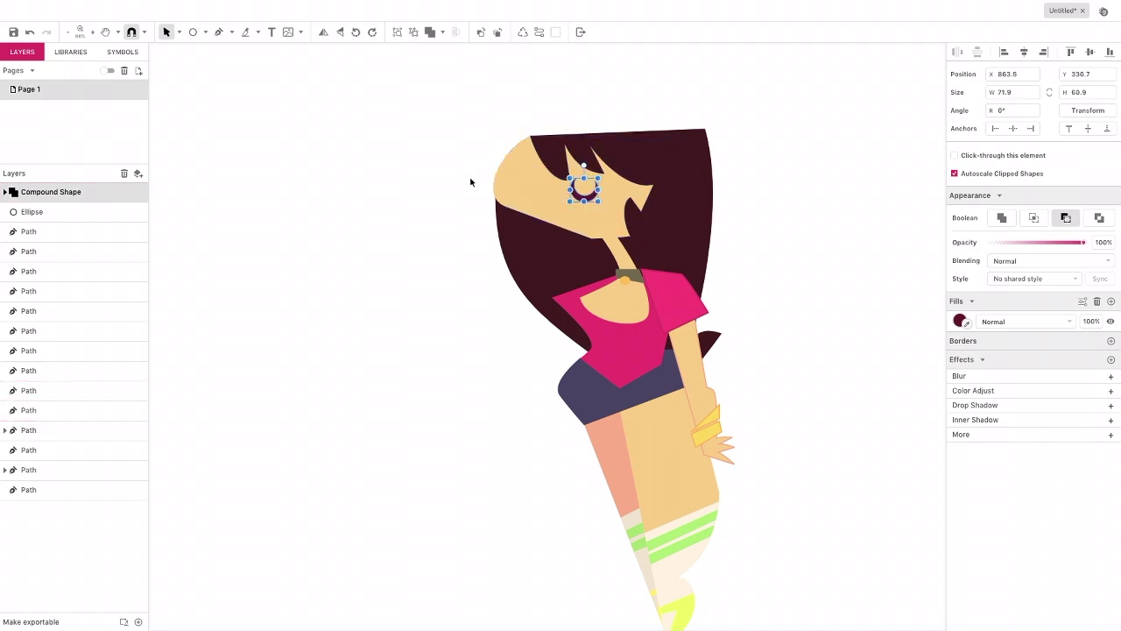
key("ctrl+v")
left_click_drag(543, 325, 540, 186)
left_click(443, 146)
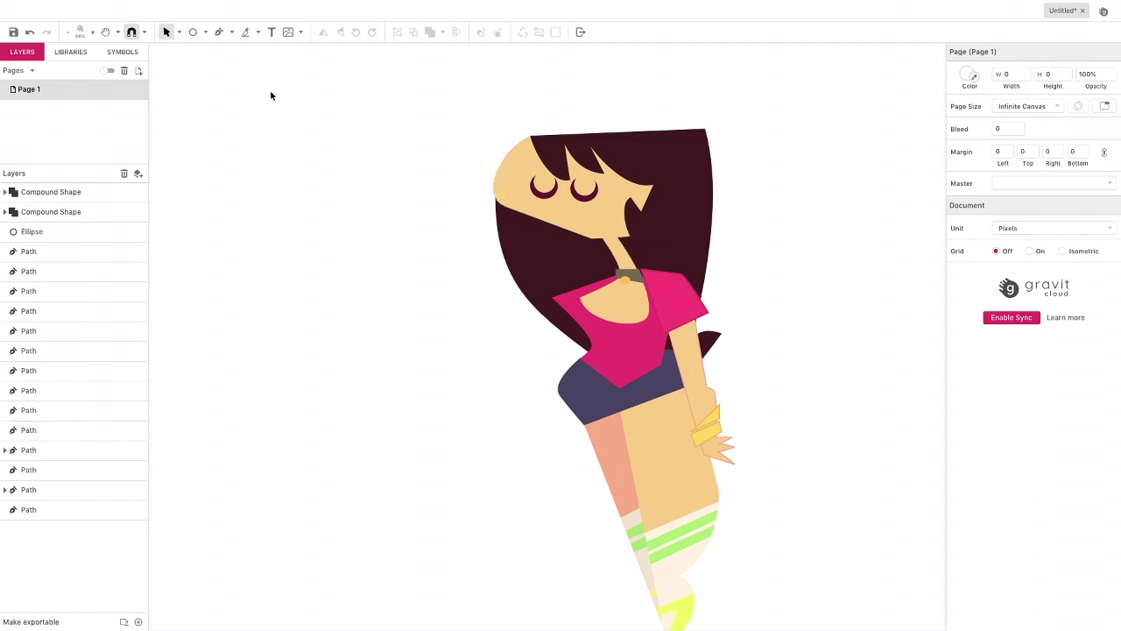
Step: Draw a closed mouth path about 77 by 60 px below the eyes, with a rounded lower edge
left_click(217, 32)
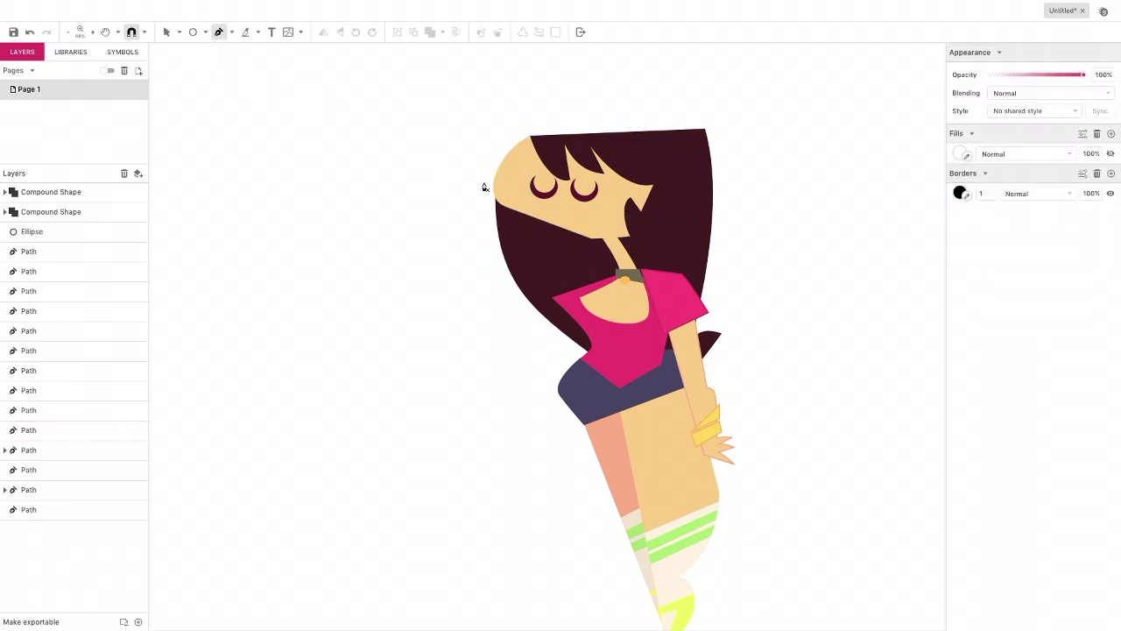
left_click(95, 36)
scroll(458, 181, "up", 3)
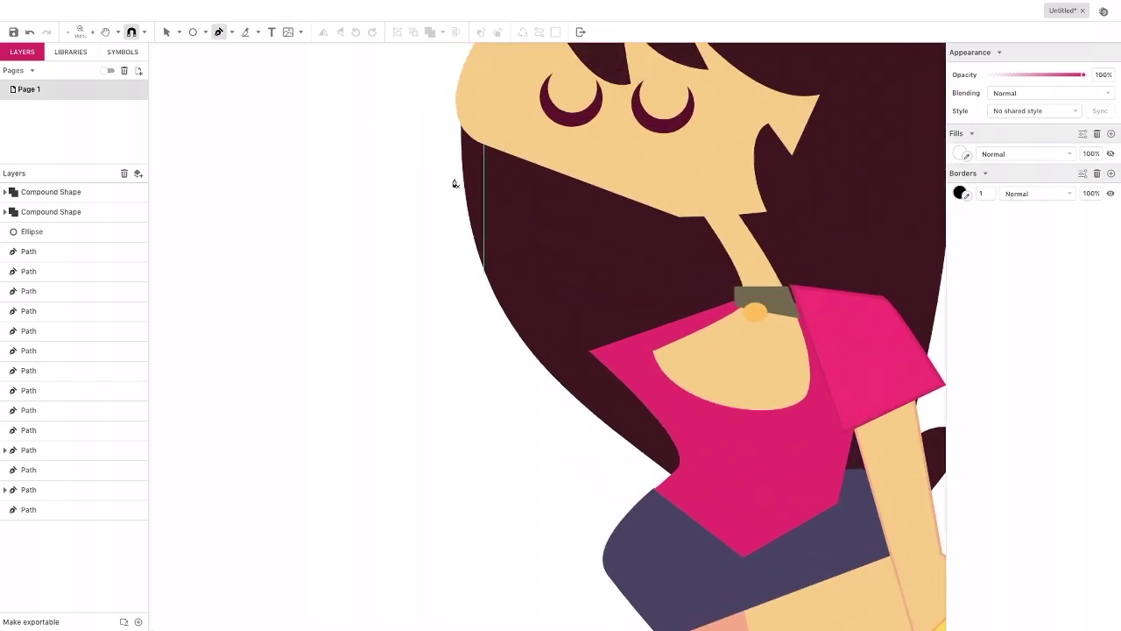
left_click(645, 185)
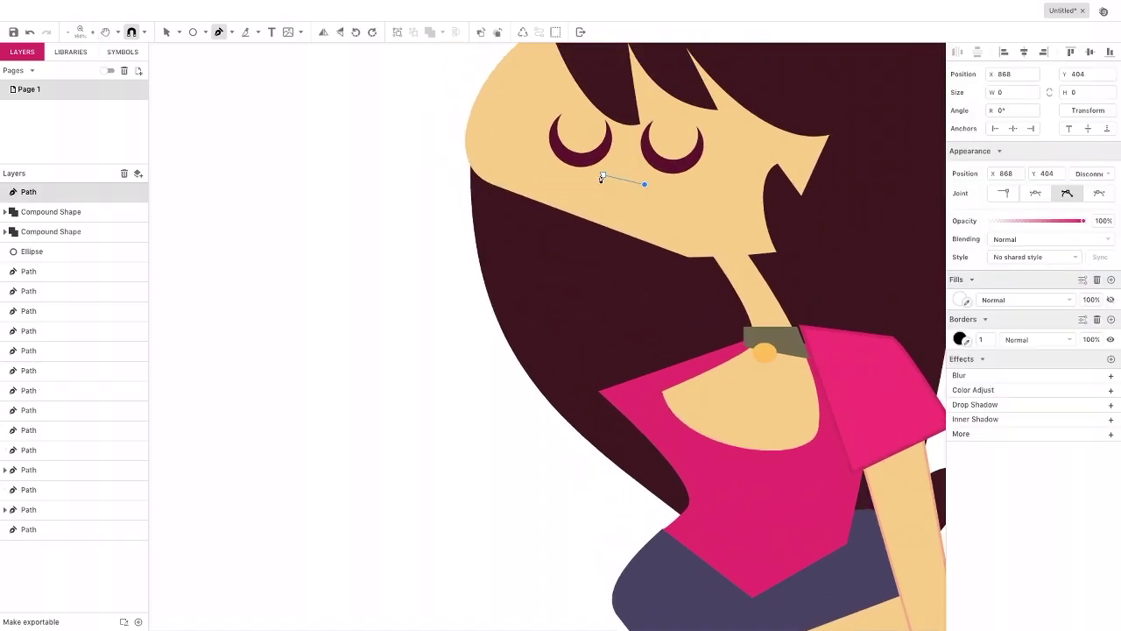
left_click(593, 172)
left_click(577, 205)
left_click_drag(615, 223, 634, 211)
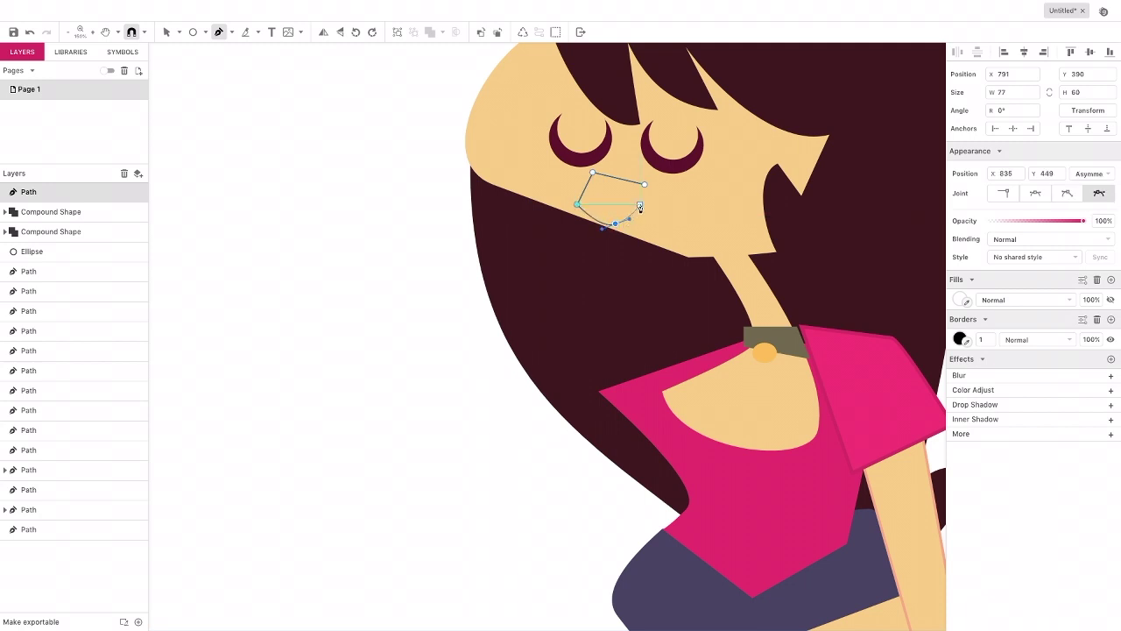
left_click(644, 184)
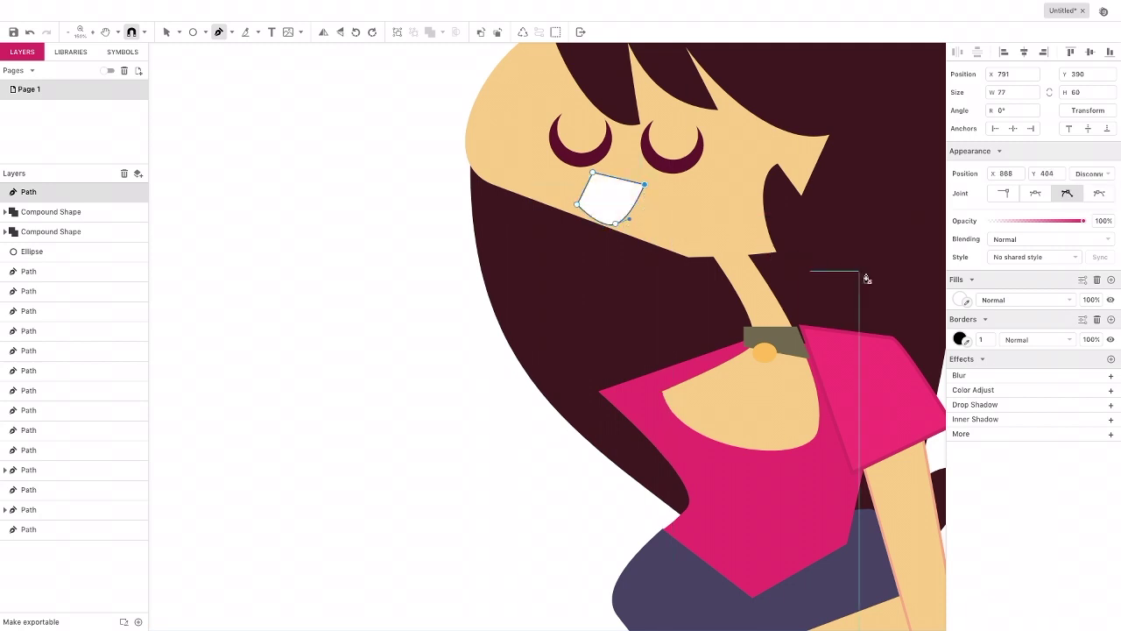
Step: Give the mouth a pink border, RGB 255, 51, 109, with width 3, and a cream fill, RGB 255, 243, 224
left_click(1097, 319)
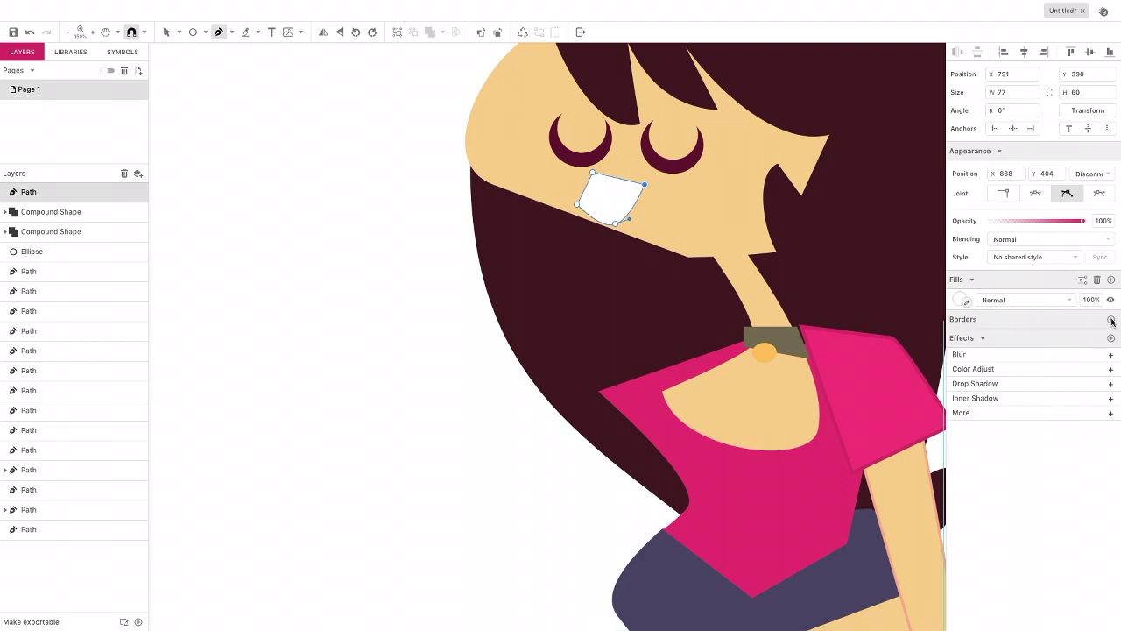
left_click(1110, 320)
left_click(961, 339)
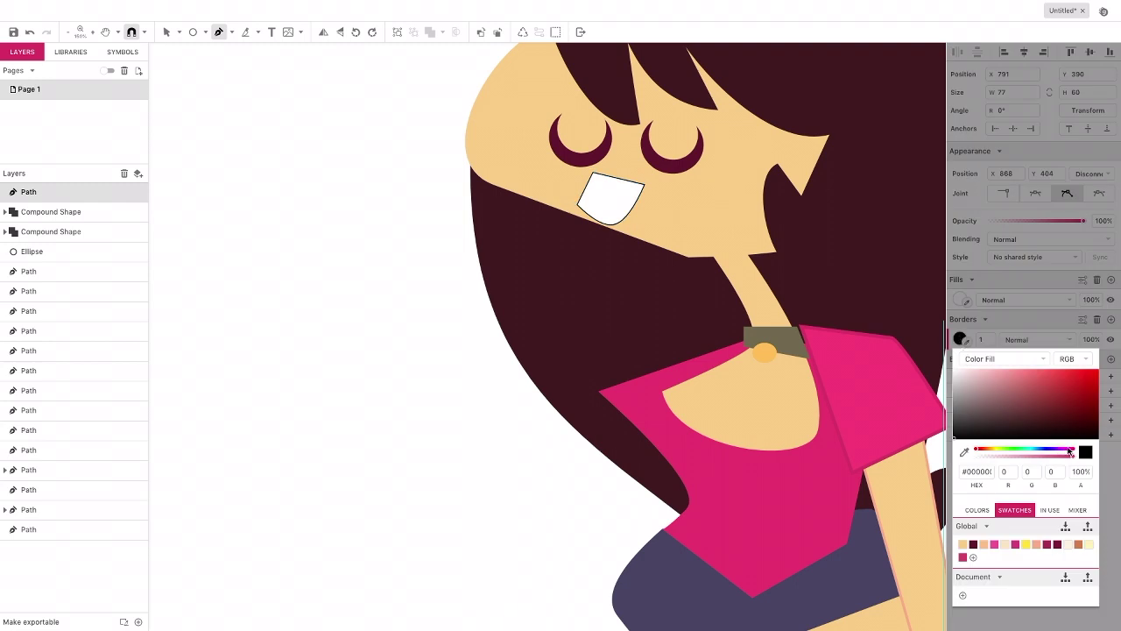
left_click(1070, 374)
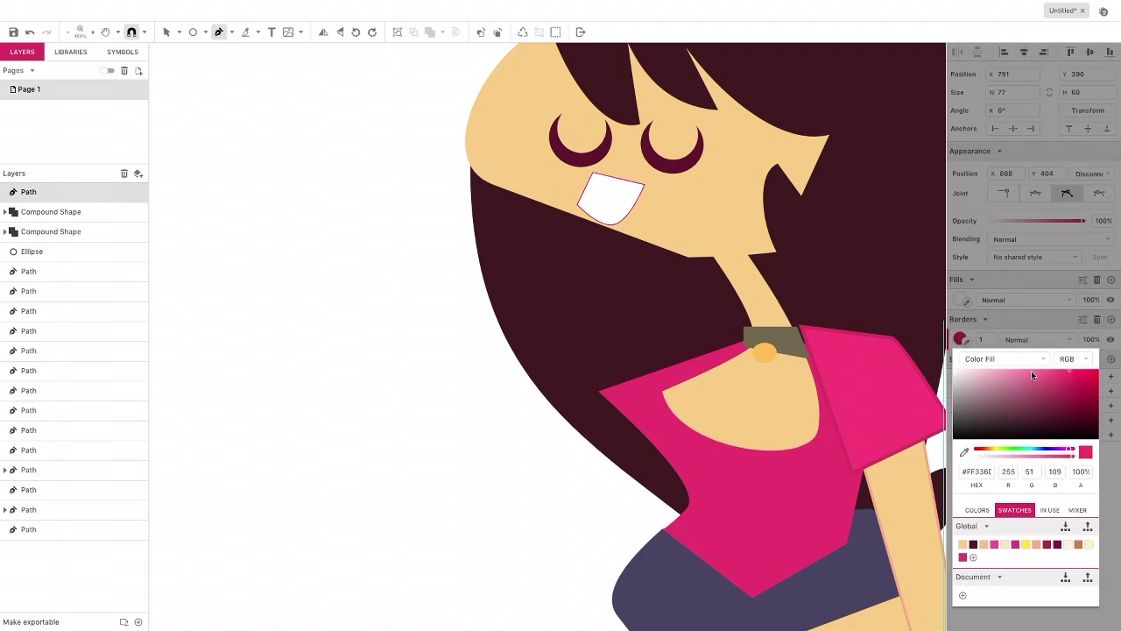
left_click(986, 338)
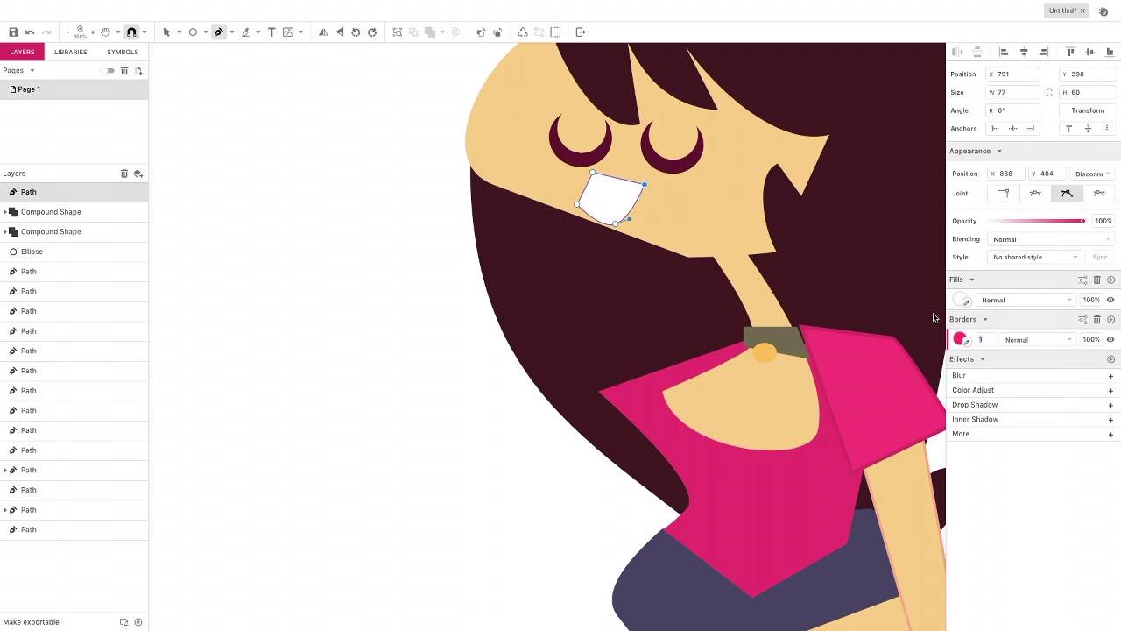
type("3")
key("Return")
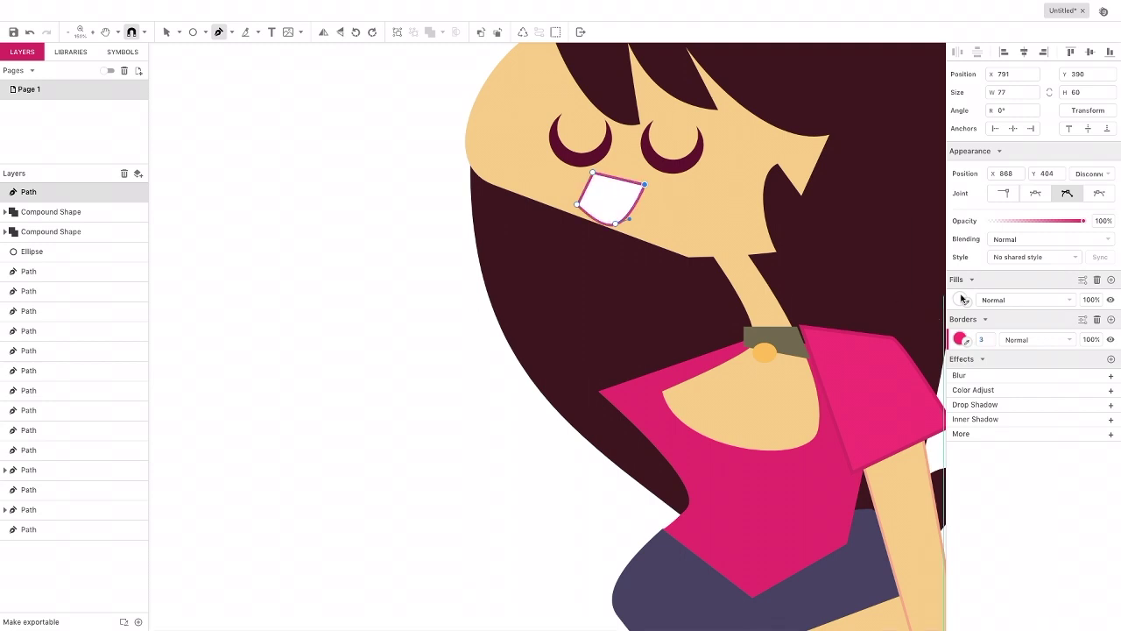
left_click(961, 299)
left_click(1068, 504)
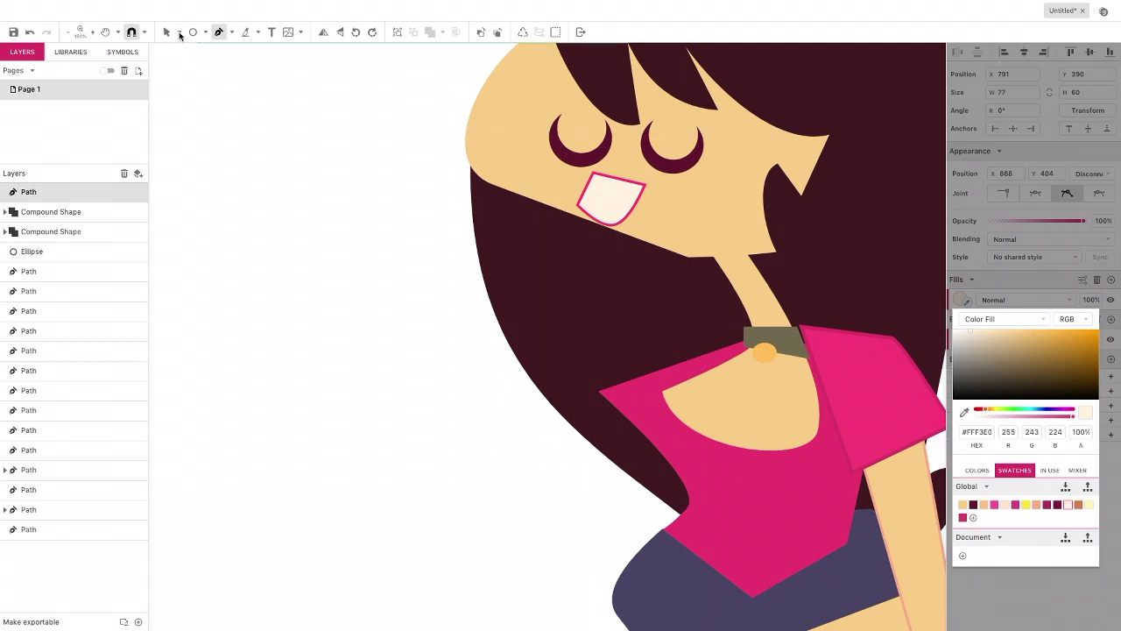
Step: Bend the mouth's lower front and upper edges into smile curves, then shift the mouth slightly up the face
left_click(179, 34)
left_click(199, 66)
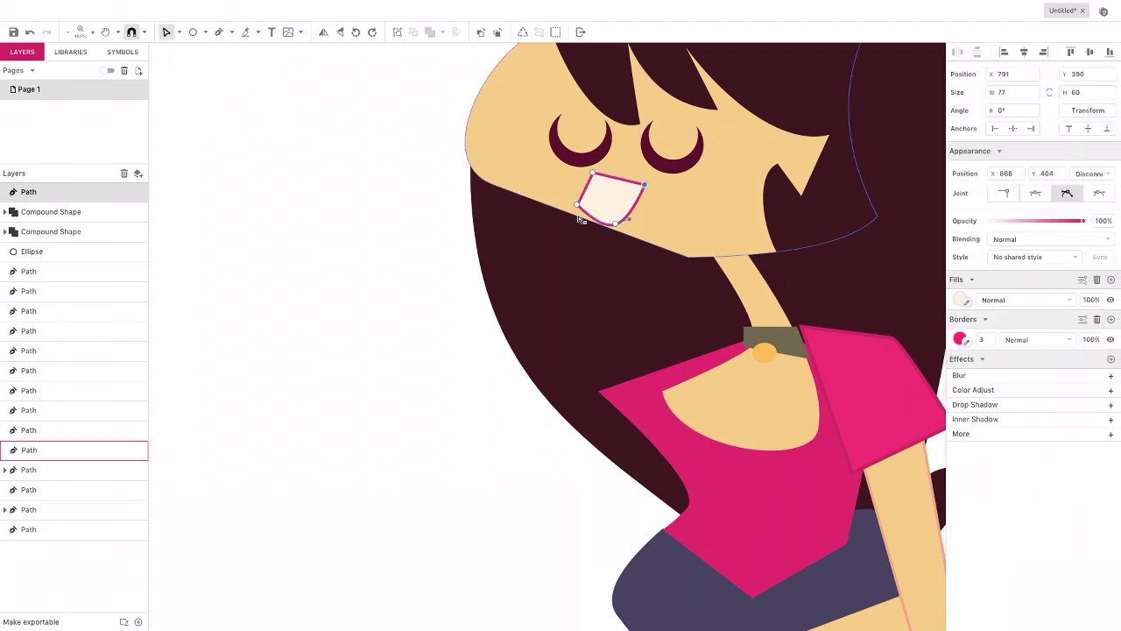
left_click_drag(586, 215, 581, 217)
left_click_drag(618, 179, 620, 189)
left_click(179, 32)
left_click(188, 49)
mouse_move(597, 199)
left_mouse_down()
mouse_move(601, 188)
mouse_move(596, 203)
left_mouse_up()
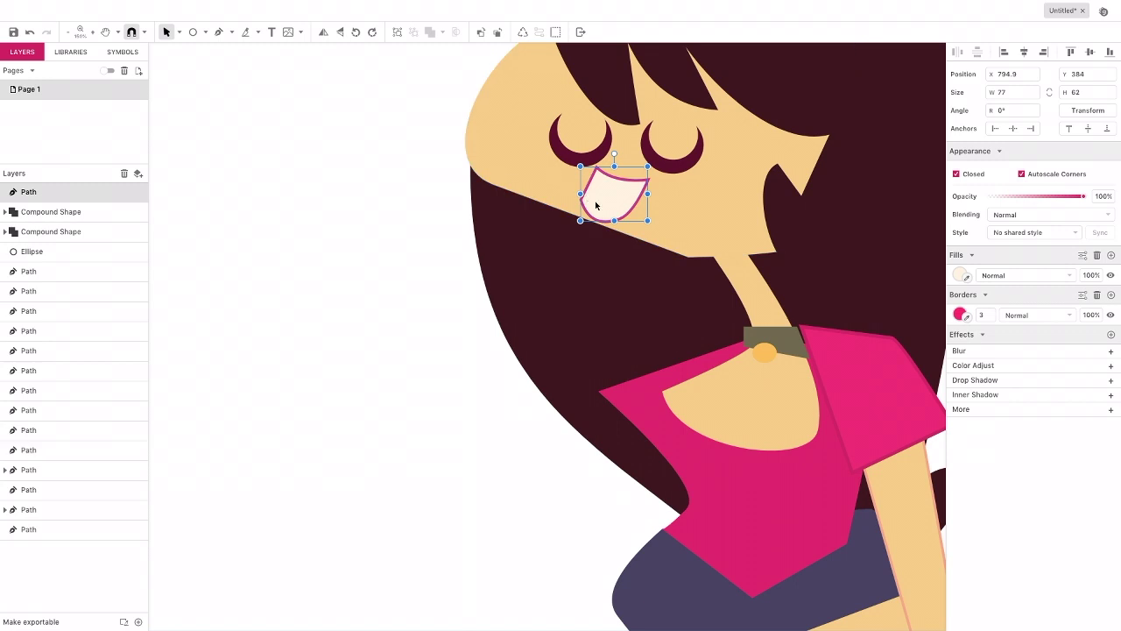
left_click(371, 115)
Step: Draw a tapered eyebrow path about 70 by 37 px under the fringe, above the eye farther from the face's front
scroll(385, 128, "right", 1)
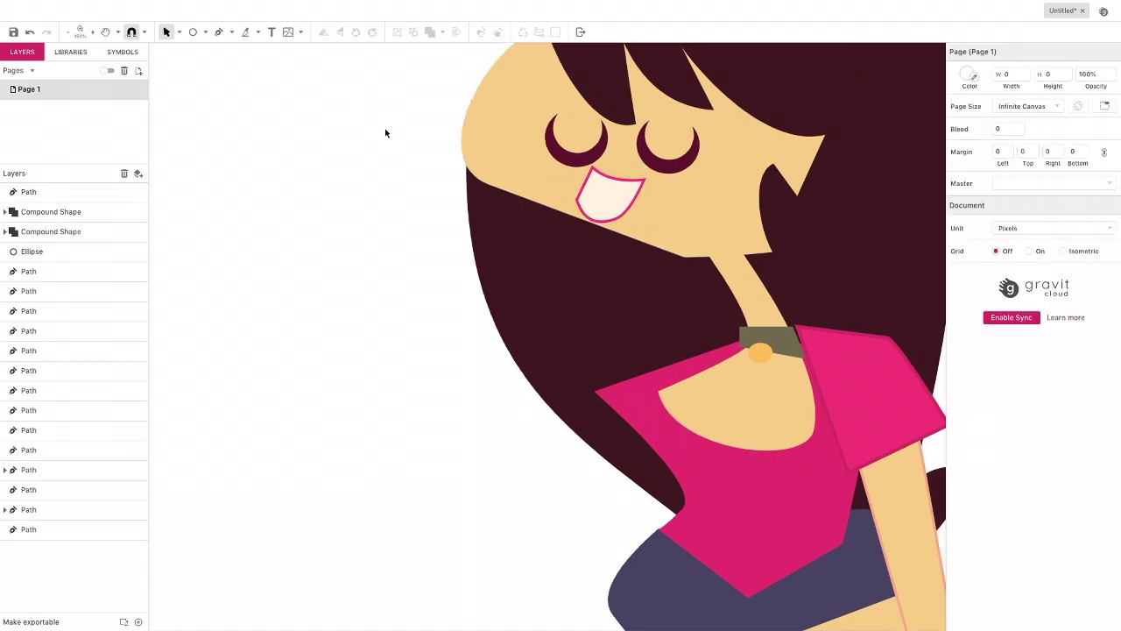
scroll(382, 129, "up", 2)
scroll(382, 131, "up", 1)
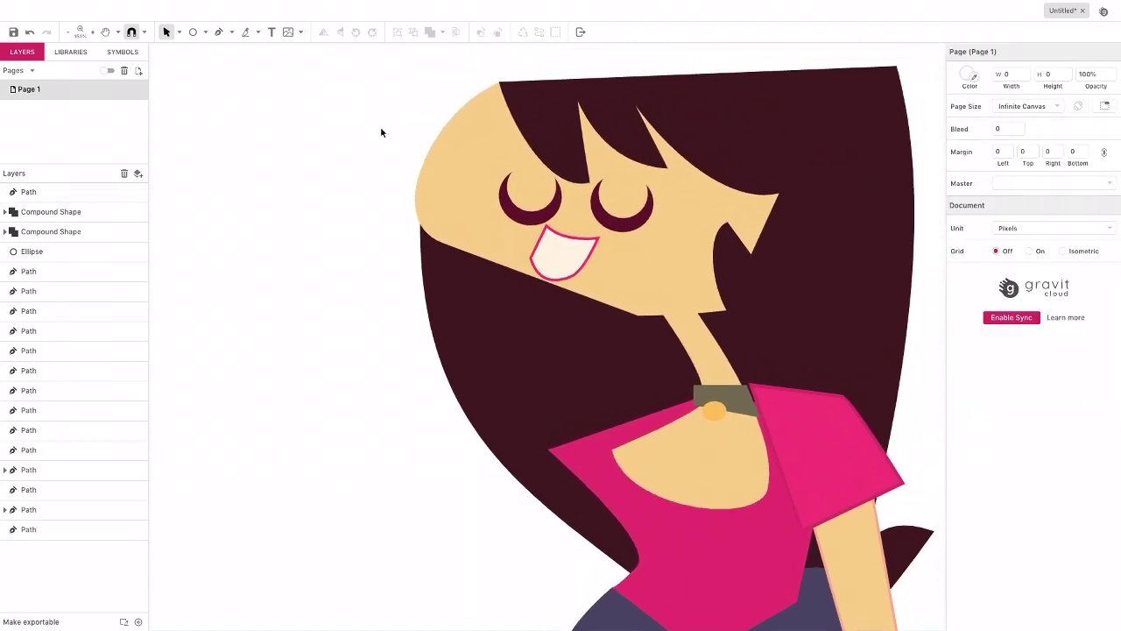
left_click(221, 37)
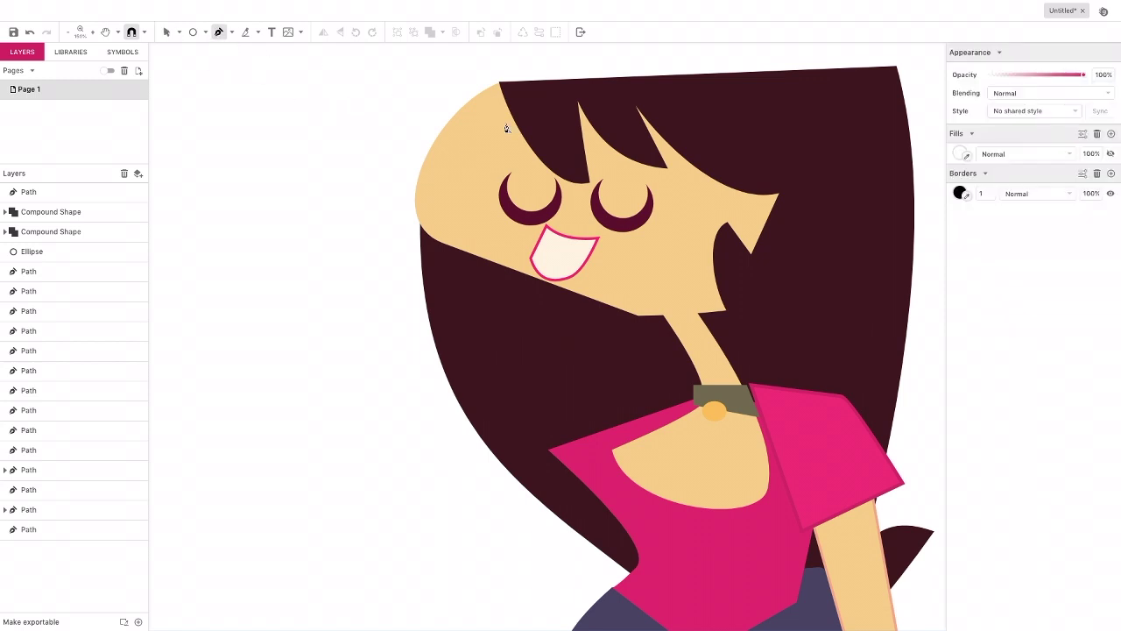
left_click(654, 180)
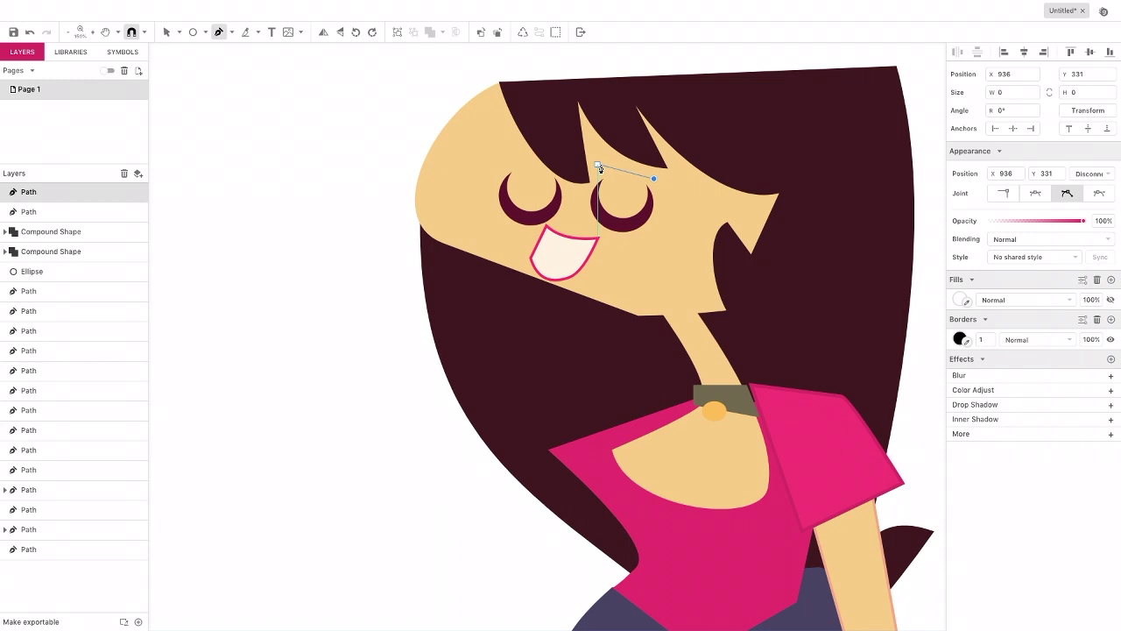
left_click(598, 163)
left_click_drag(607, 148, 608, 149)
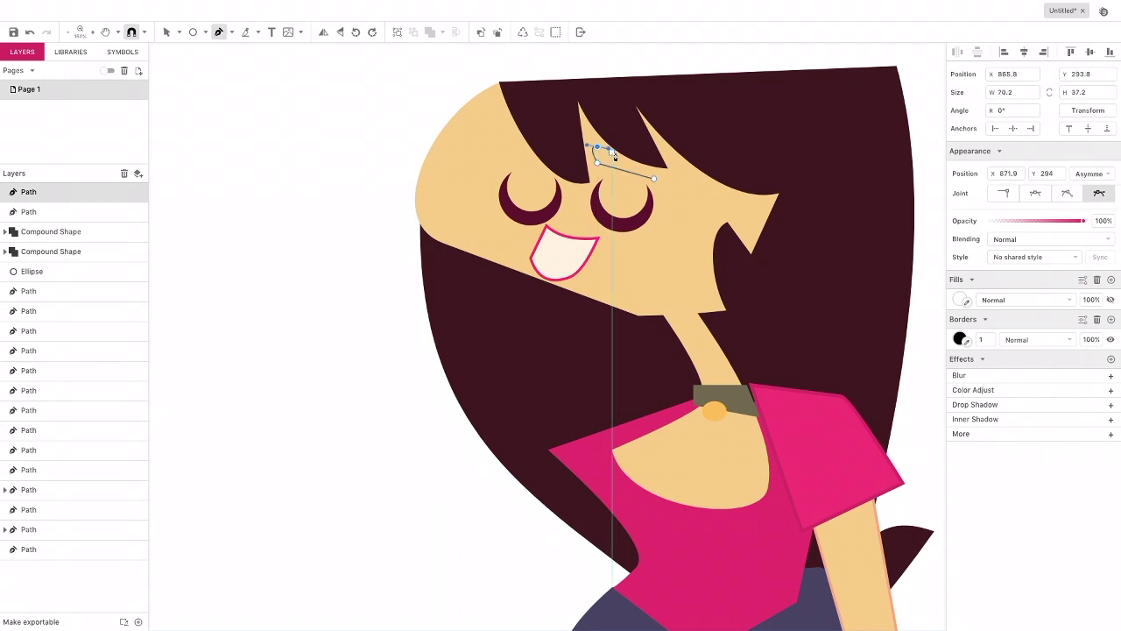
left_click(653, 178)
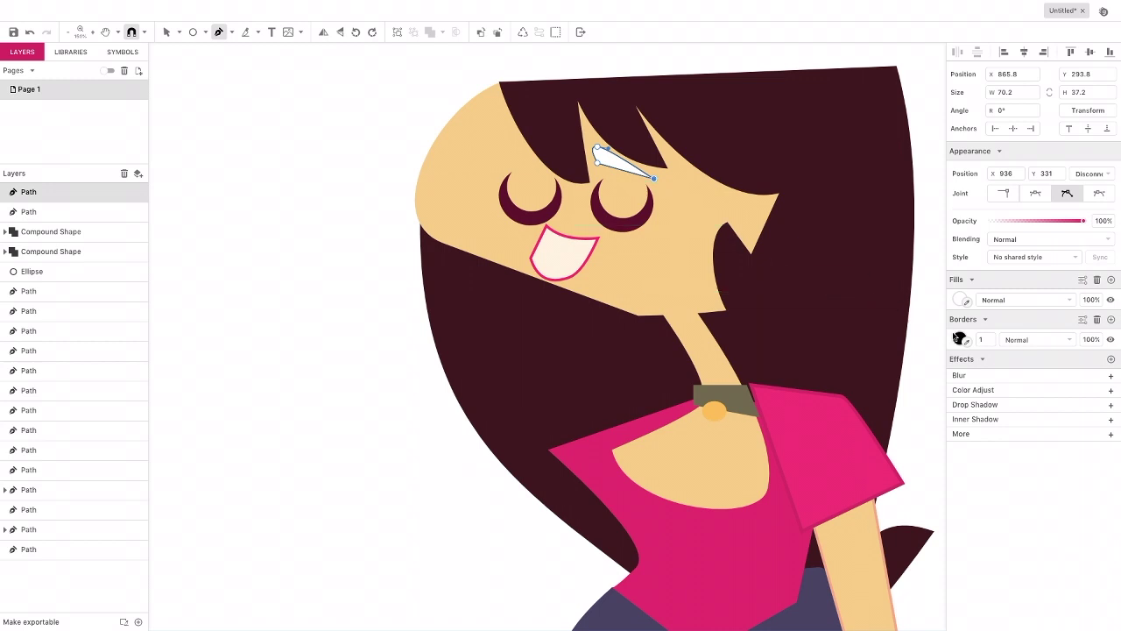
Step: Remove the eyebrow's border and fill it with the dark maroon sampled from the hair
left_click(1096, 321)
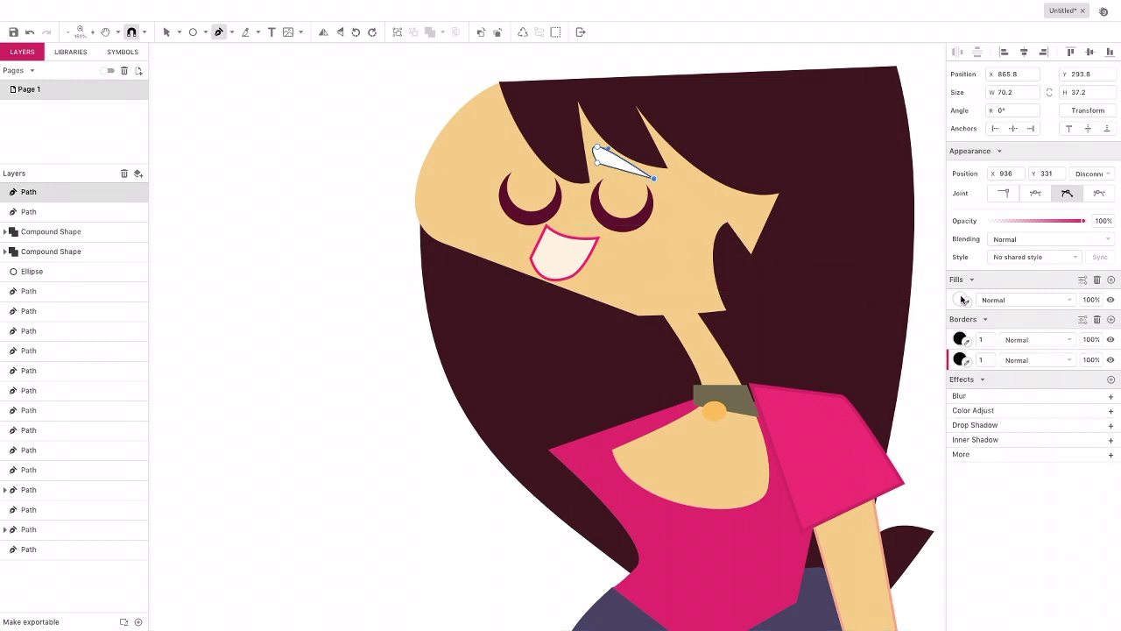
left_click(1097, 320)
left_click(1097, 320)
left_click(962, 300)
left_click(965, 412)
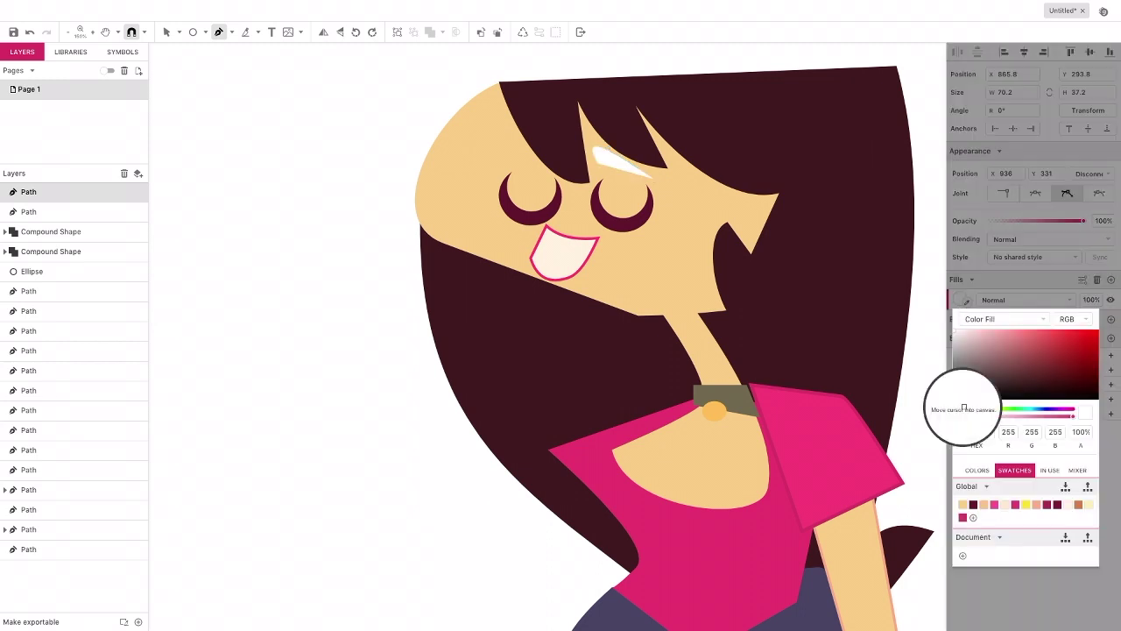
left_click(782, 171)
left_click(778, 169)
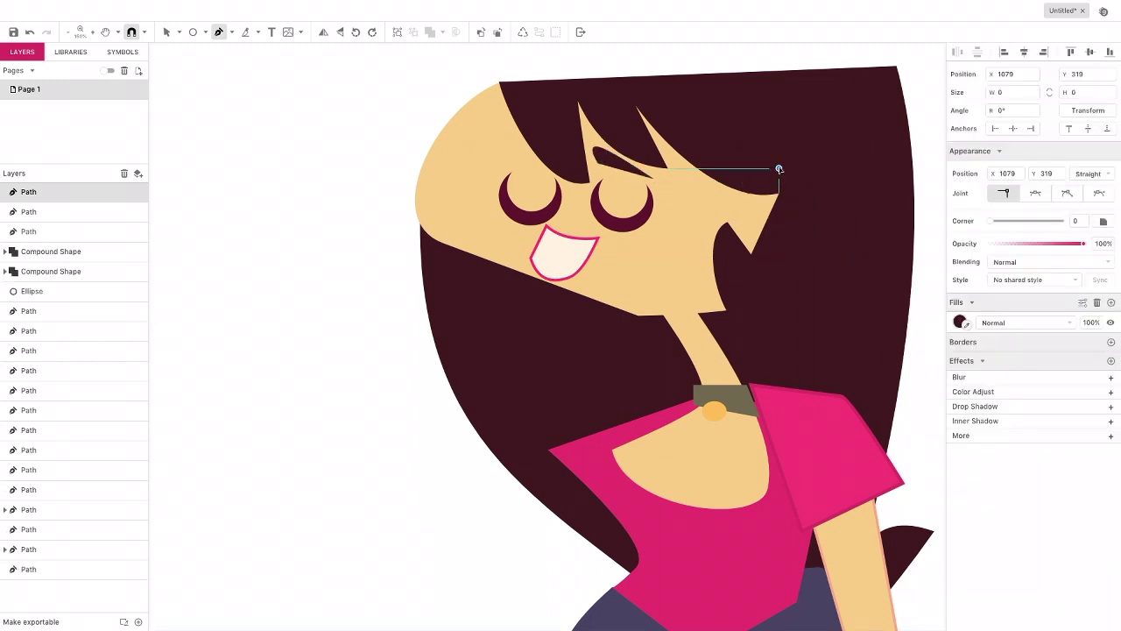
Step: Curve the eyebrow's lower edge into an arch and move the eyebrow to about X 872, Y 300
left_click(180, 32)
left_click(186, 48)
left_click(179, 34)
left_click(198, 64)
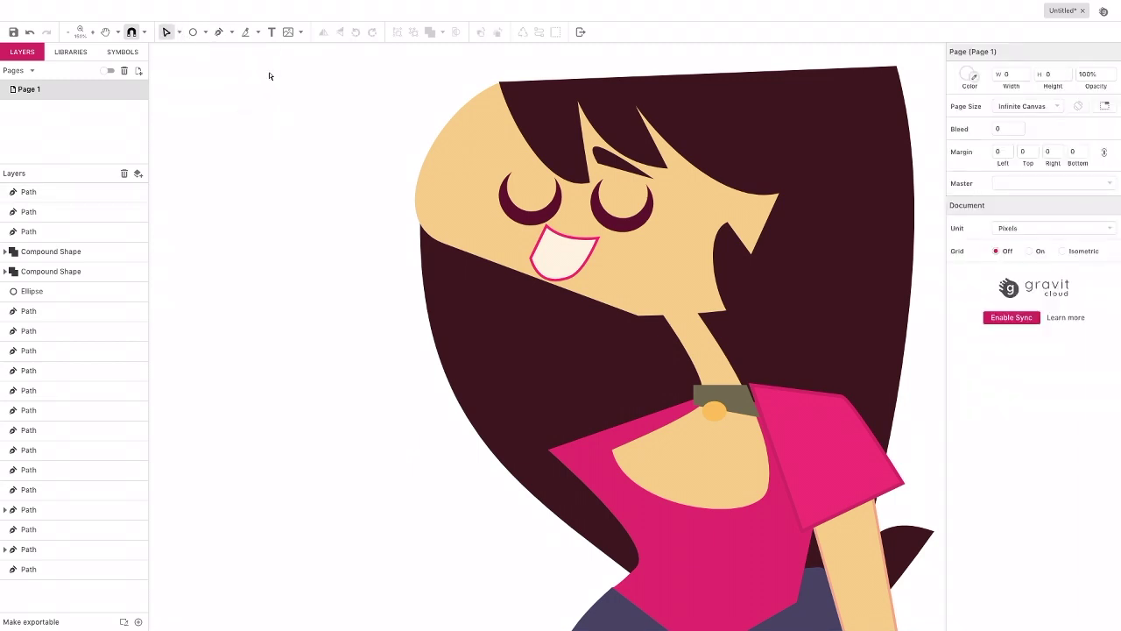
left_click(619, 172)
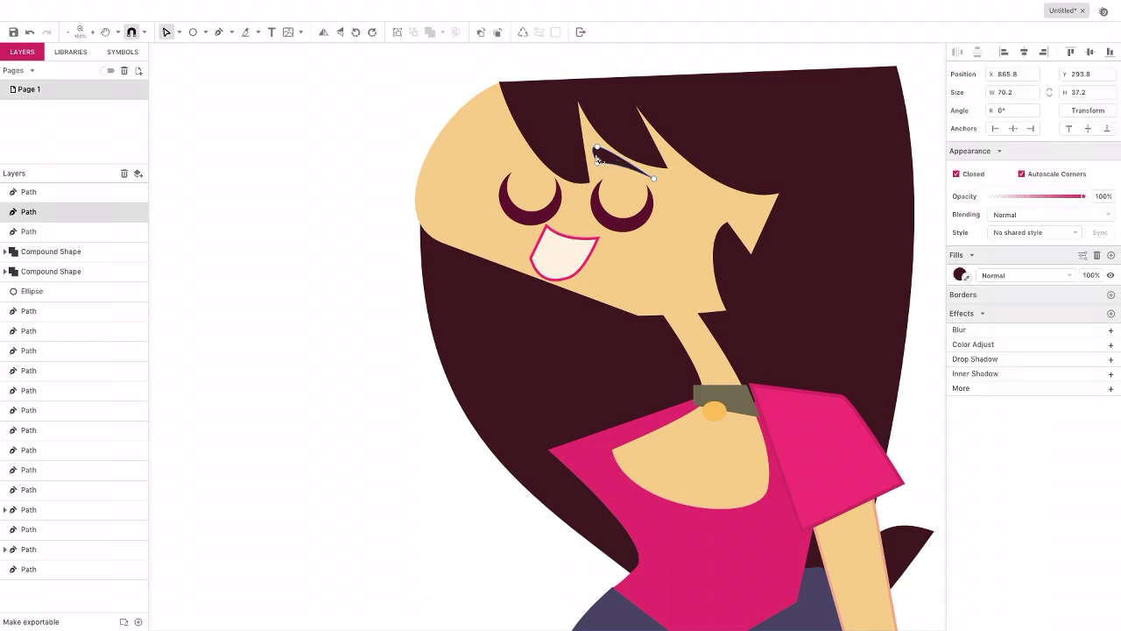
left_click(178, 33)
left_click(189, 51)
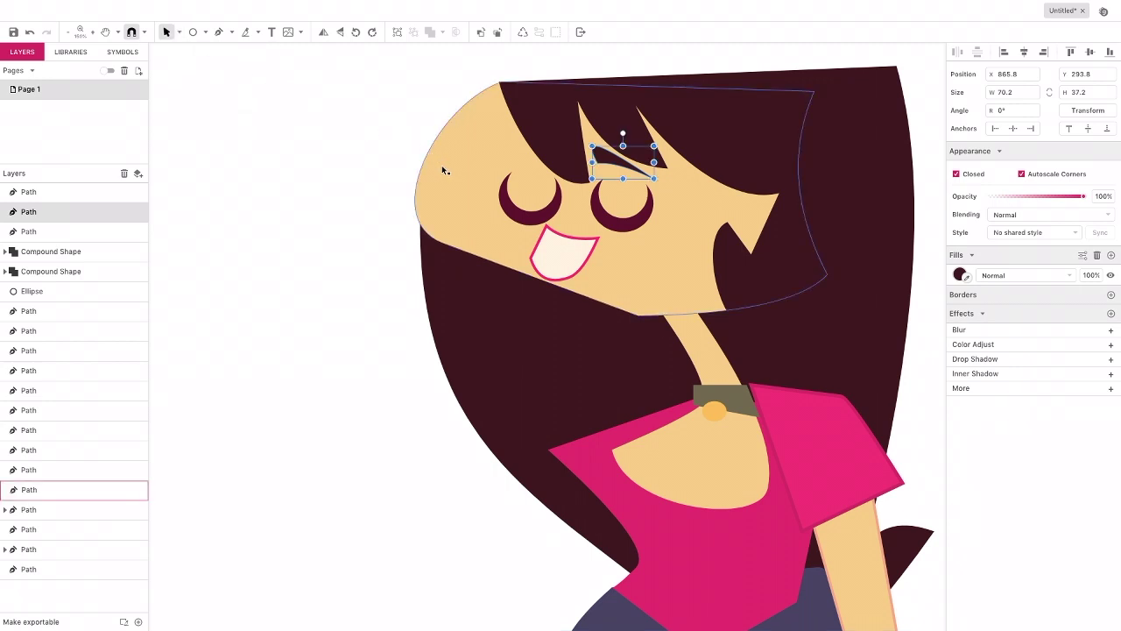
left_click_drag(607, 160, 608, 164)
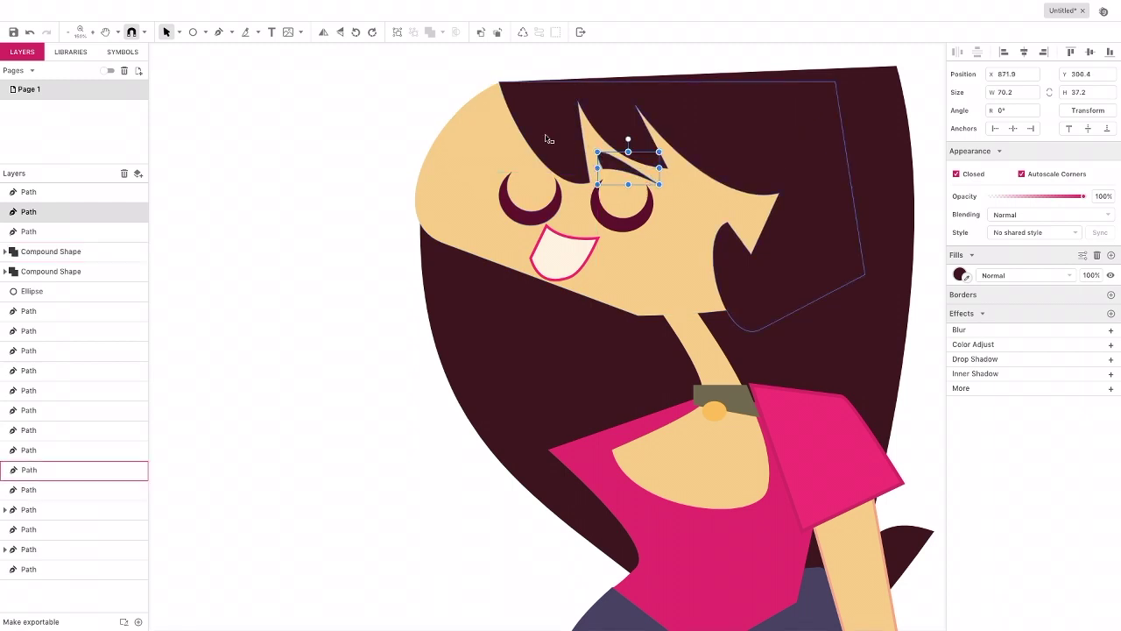
Step: Duplicate the eyebrow and place the copy, rotated to taper toward the front of the face, above the front eye
key("ctrl+v")
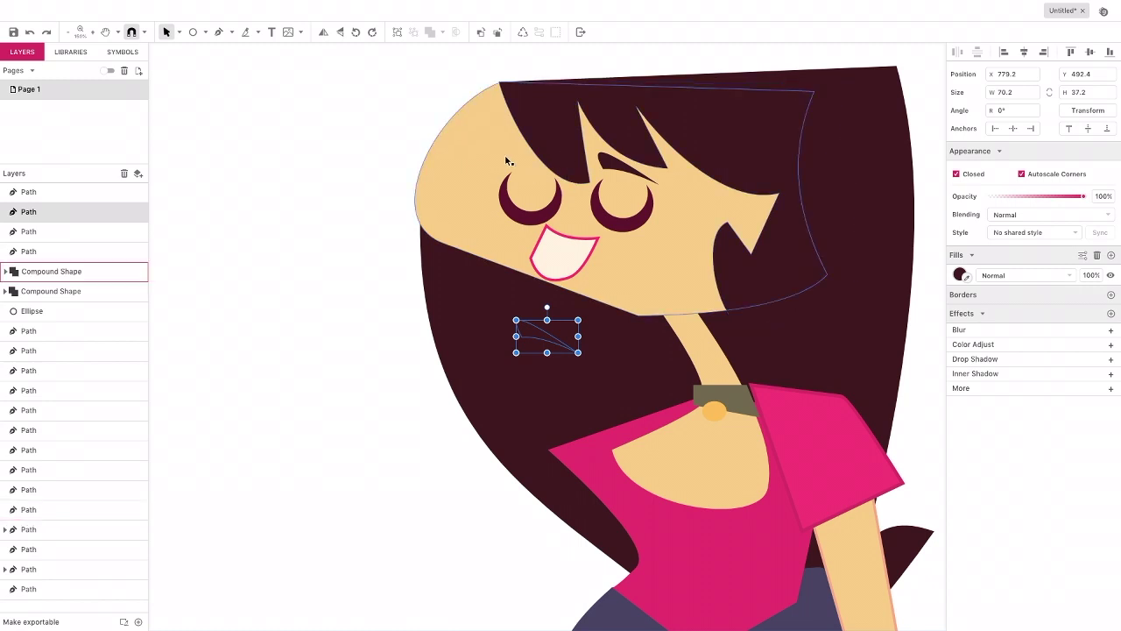
left_click_drag(531, 324, 533, 157)
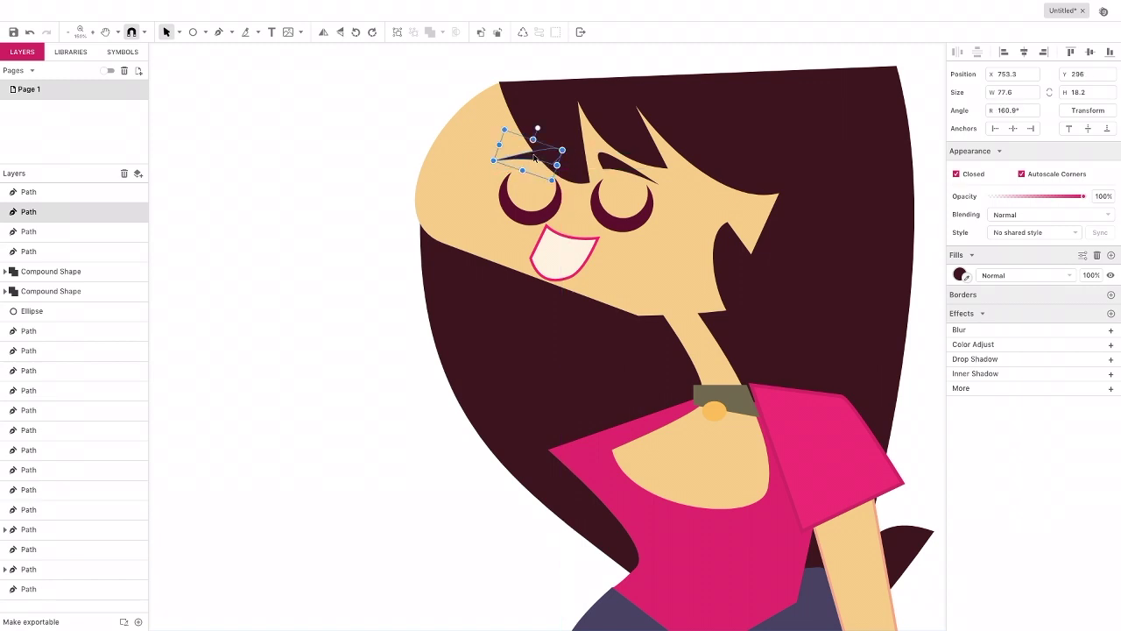
left_click(538, 136)
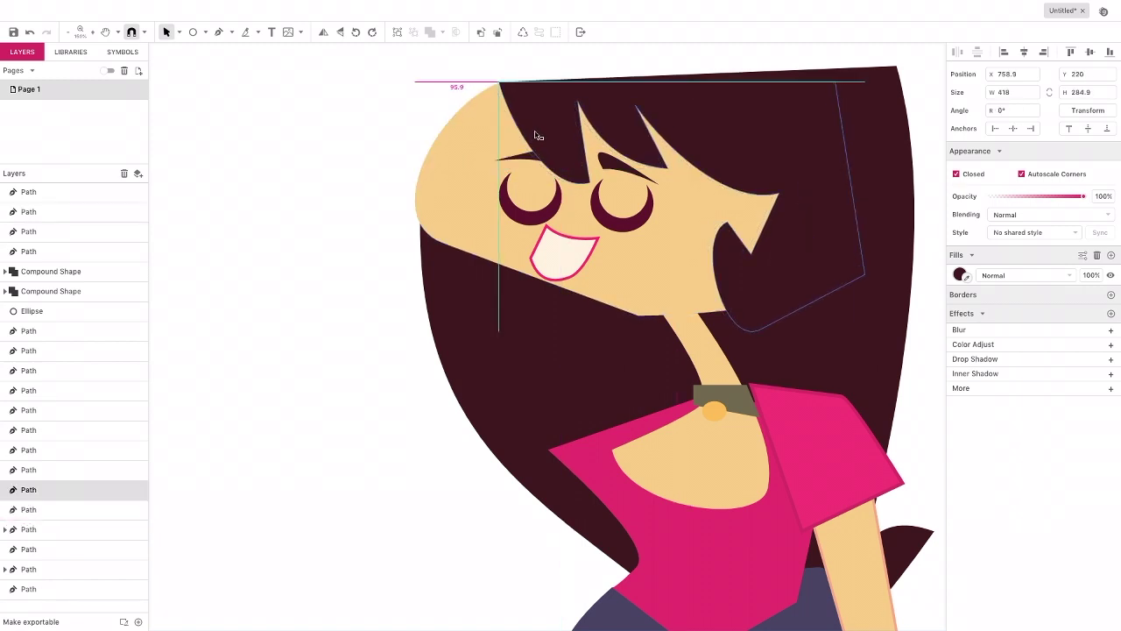
left_click(528, 159)
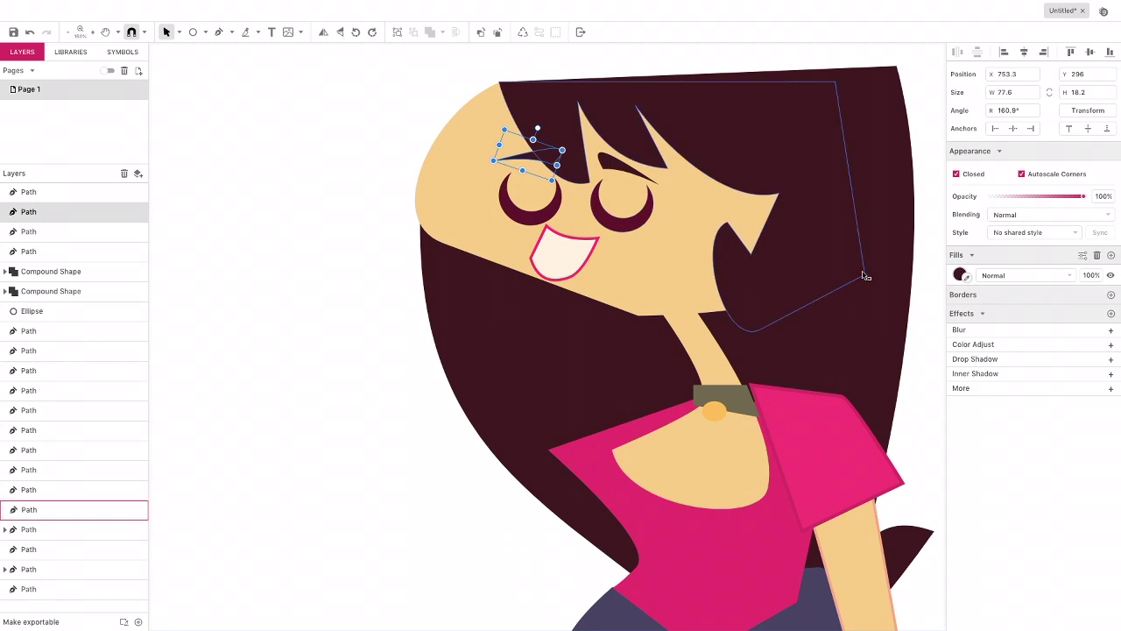
Step: Lighten the front eyebrow's fill slightly, tilt it more, and move it to about X 757, Y 297
left_click(960, 275)
left_click_drag(1036, 356, 1024, 345)
left_click(531, 158)
left_click_drag(537, 128, 542, 156)
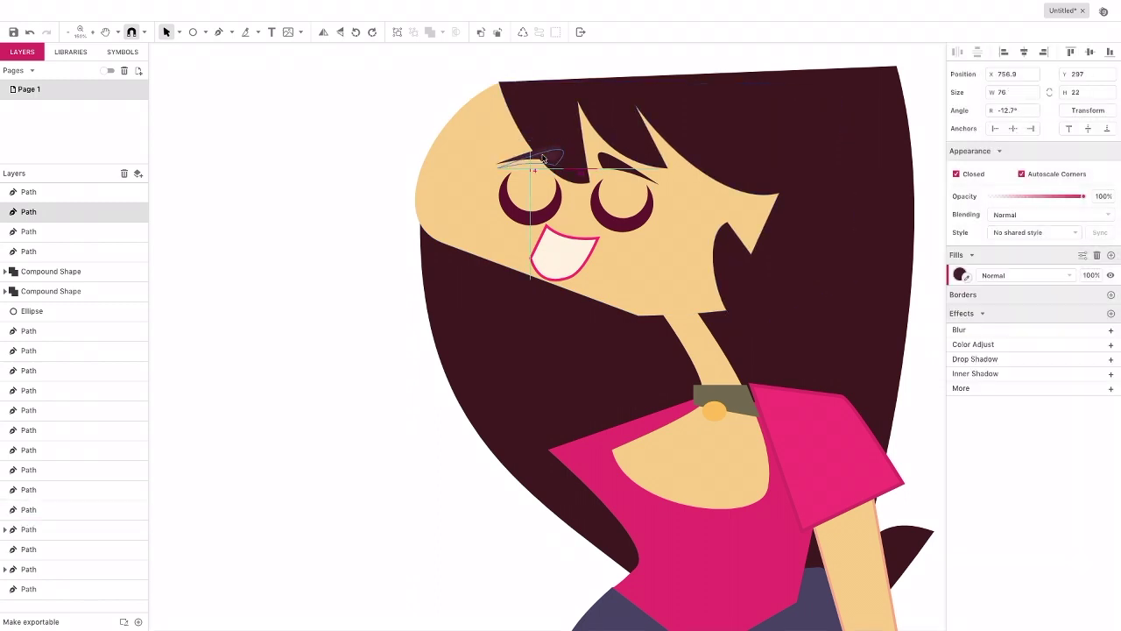
left_click(406, 117)
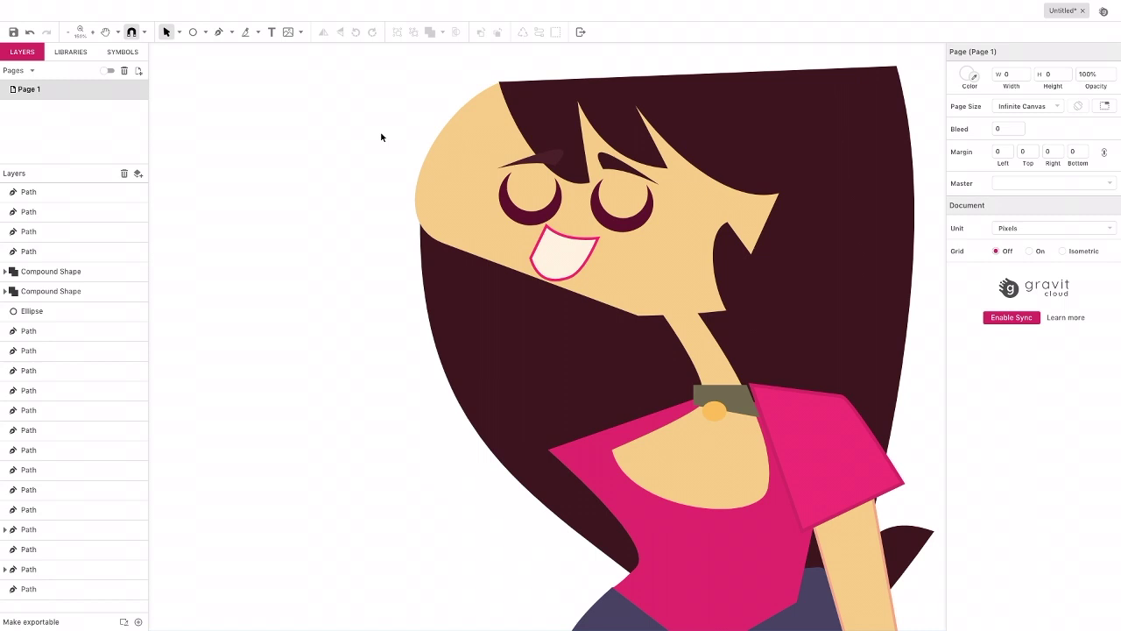
Step: Draw a beauty-mark ellipse about 13 by 11 px beside the mouth and fill it with dark maroon, RGB 96, 22, 43
scroll(381, 137, "down", 3)
scroll(381, 136, "right", 2)
scroll(345, 62, "up", 3)
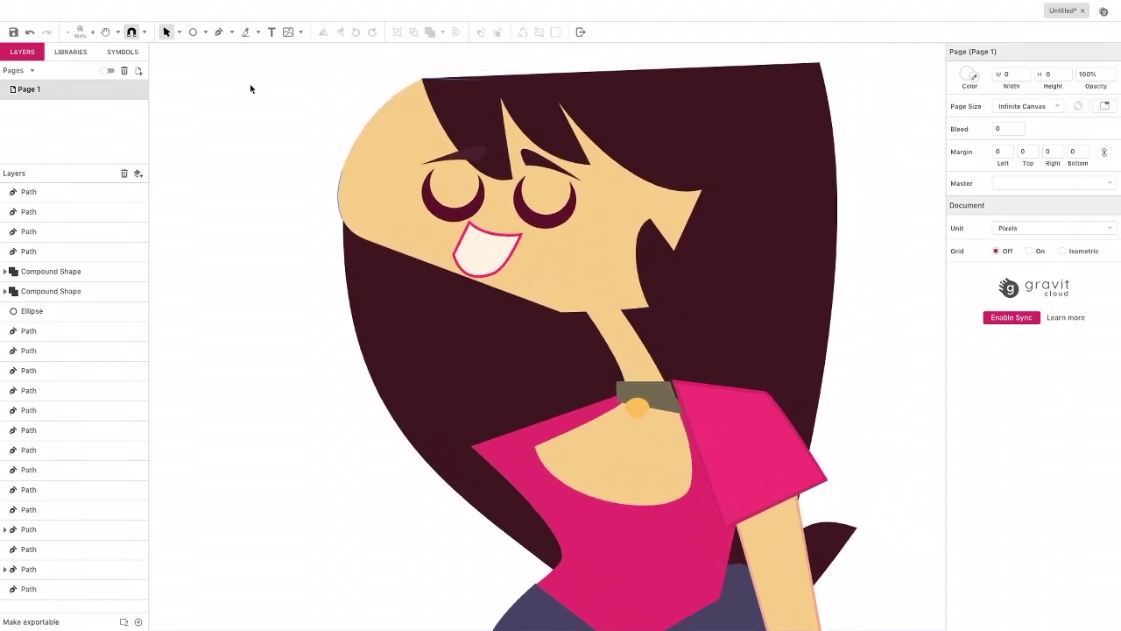
key("e")
left_click_drag(528, 241, 534, 244)
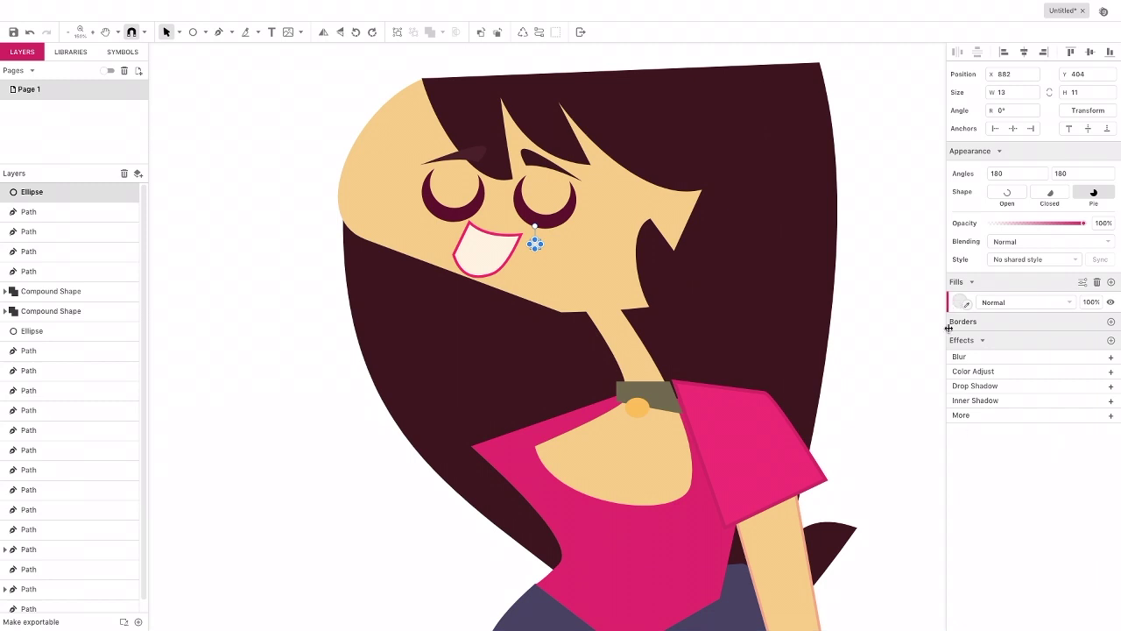
left_click(961, 303)
left_click(974, 507)
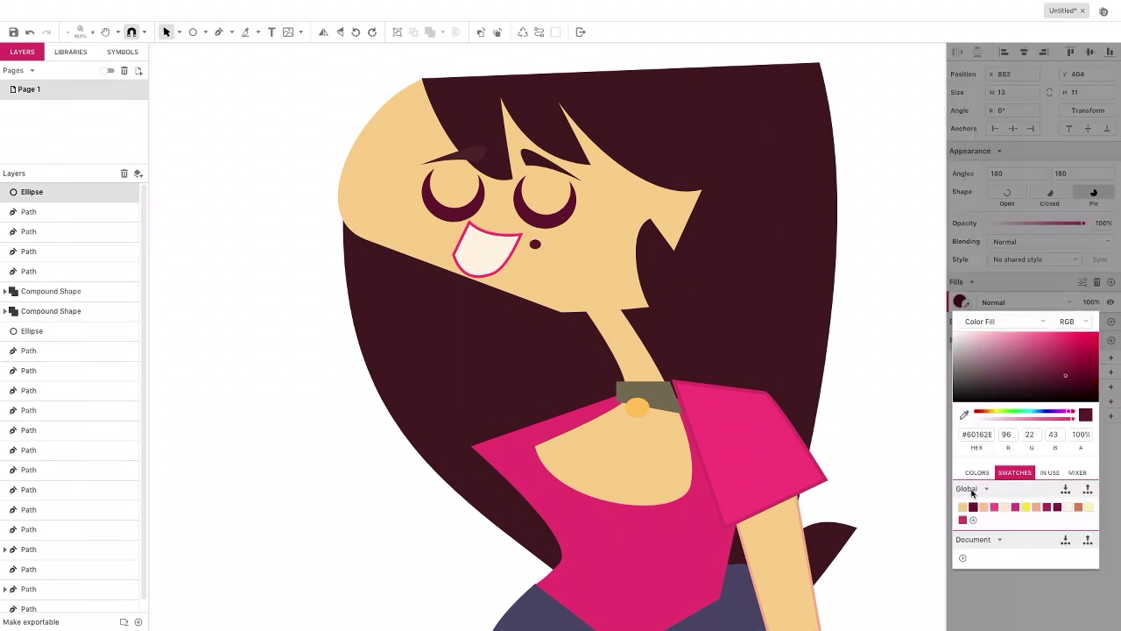
Step: Draw a closed five-point nose path with the Pen tool between the eyes, above the mouth, about 48 by 56 px
left_click(316, 102)
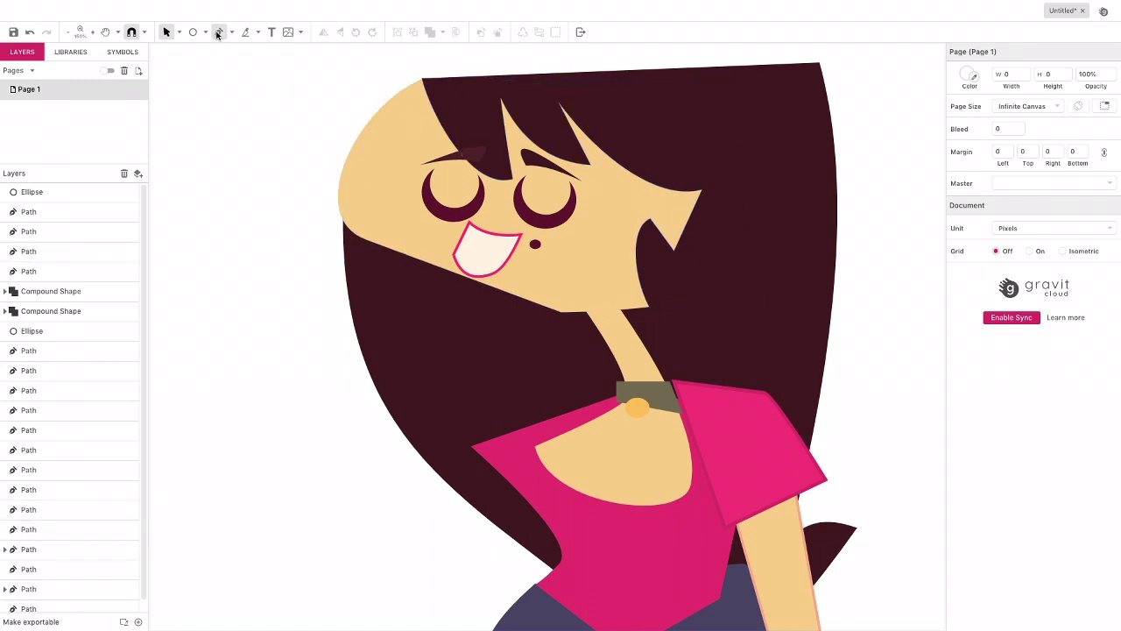
left_click(218, 34)
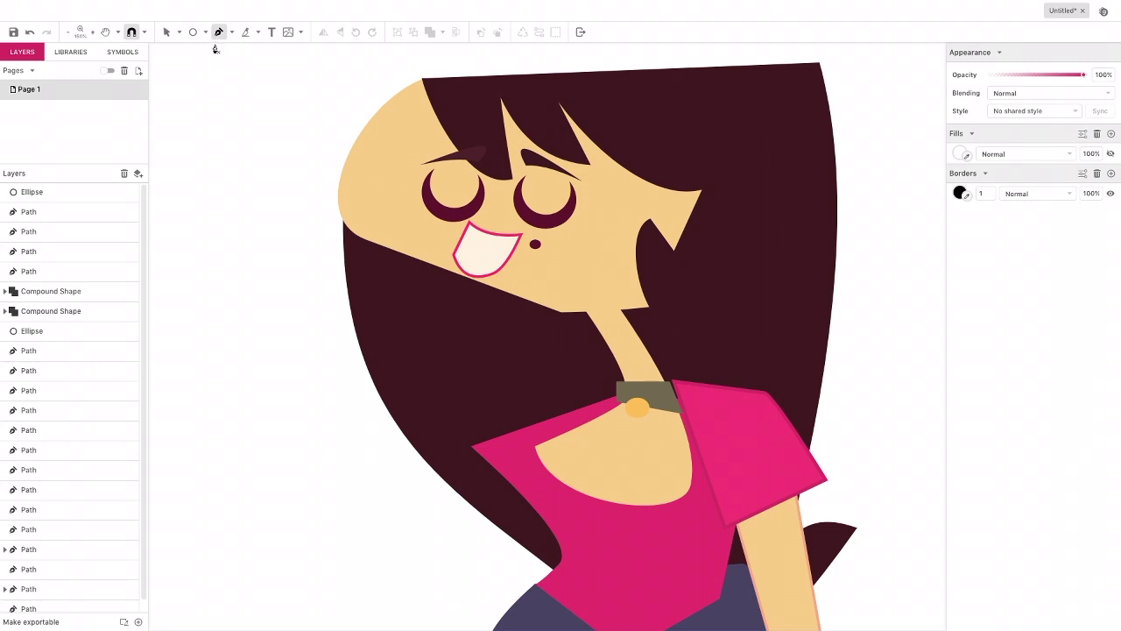
left_click(488, 180)
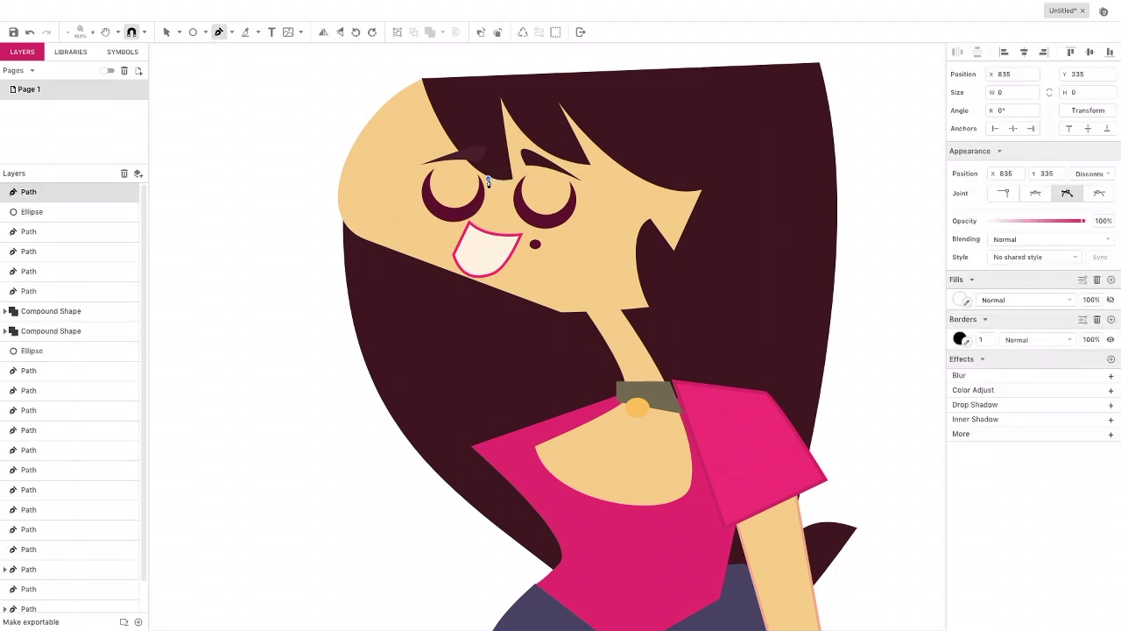
left_click(492, 215)
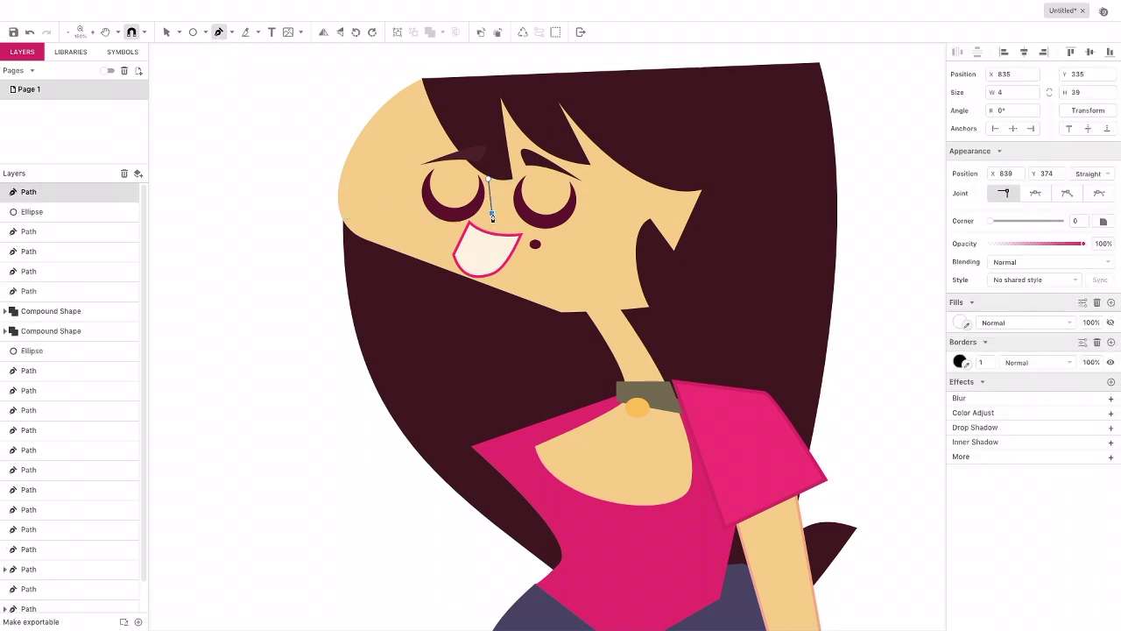
left_click(471, 206)
left_click_drag(488, 230, 495, 187)
left_click(489, 179)
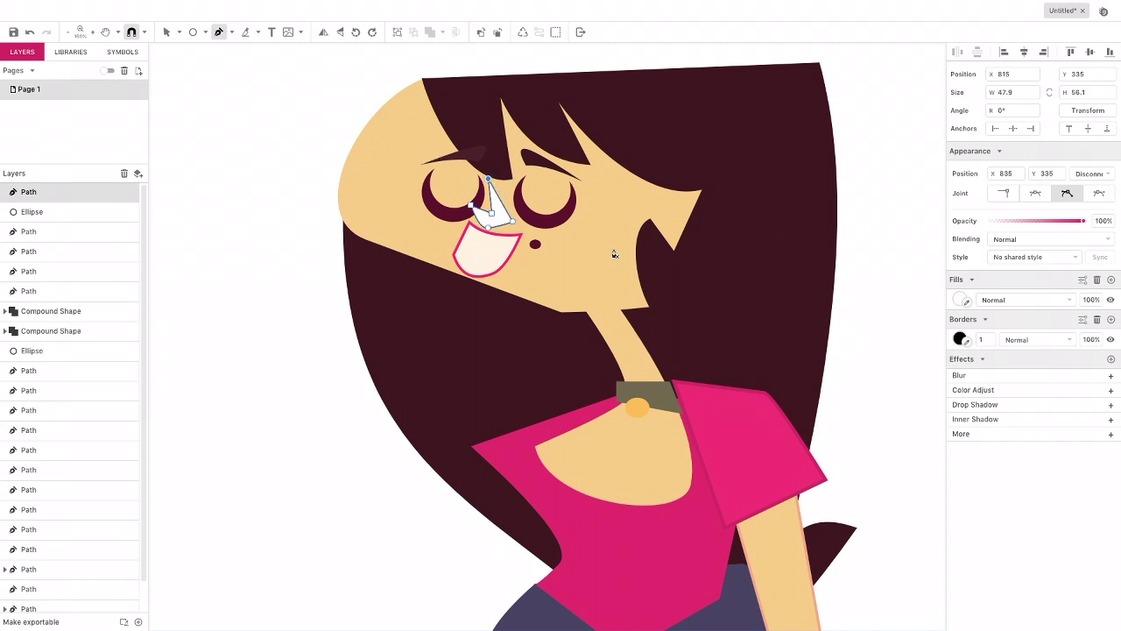
Step: Remove the nose's border and fill it with the salmon global swatch, RGB 249, 171, 135
left_click(1097, 320)
left_click(960, 299)
left_click(1037, 505)
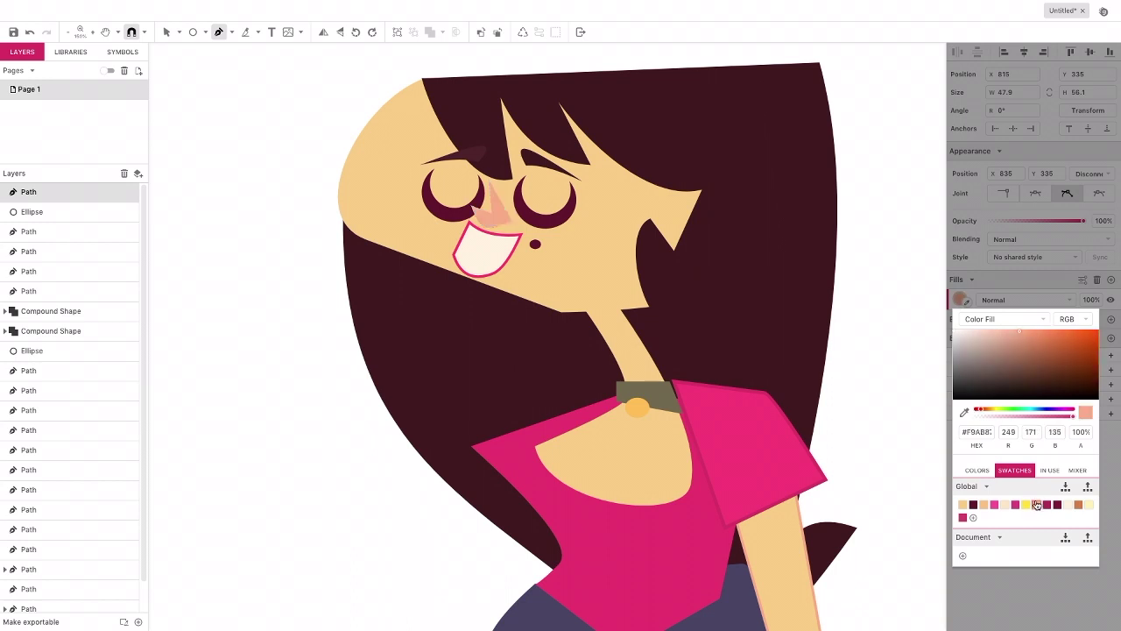
Step: Curve the nose's straight edges with the Subselect tool, bending its long back edge inward, and deselect it
left_click(179, 32)
left_click(226, 66)
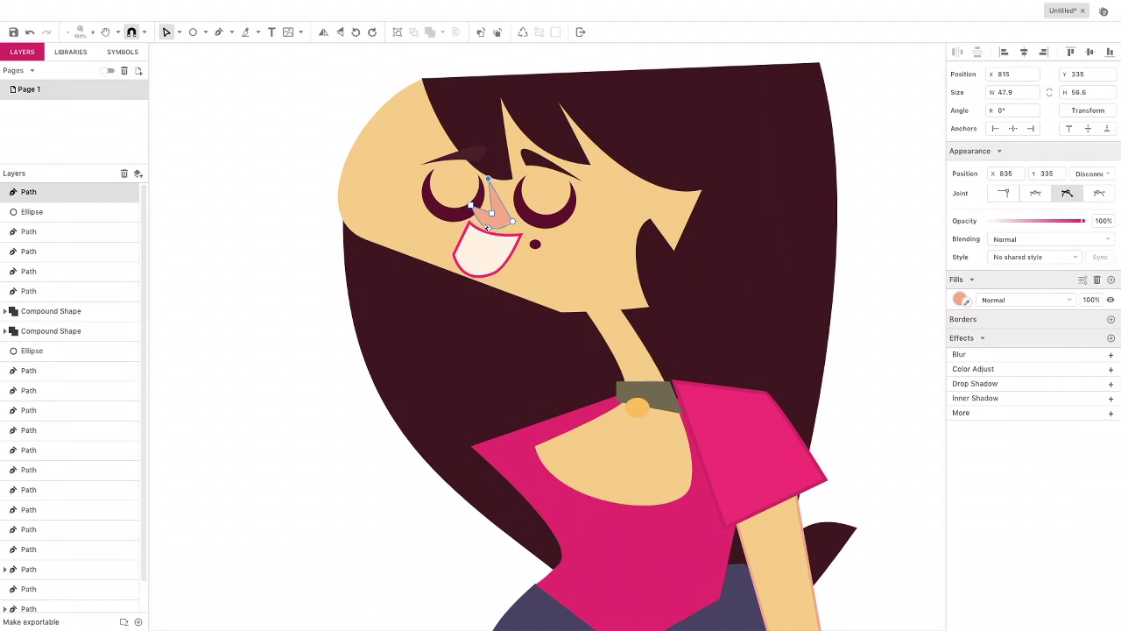
left_click_drag(475, 222, 500, 206)
left_click(179, 34)
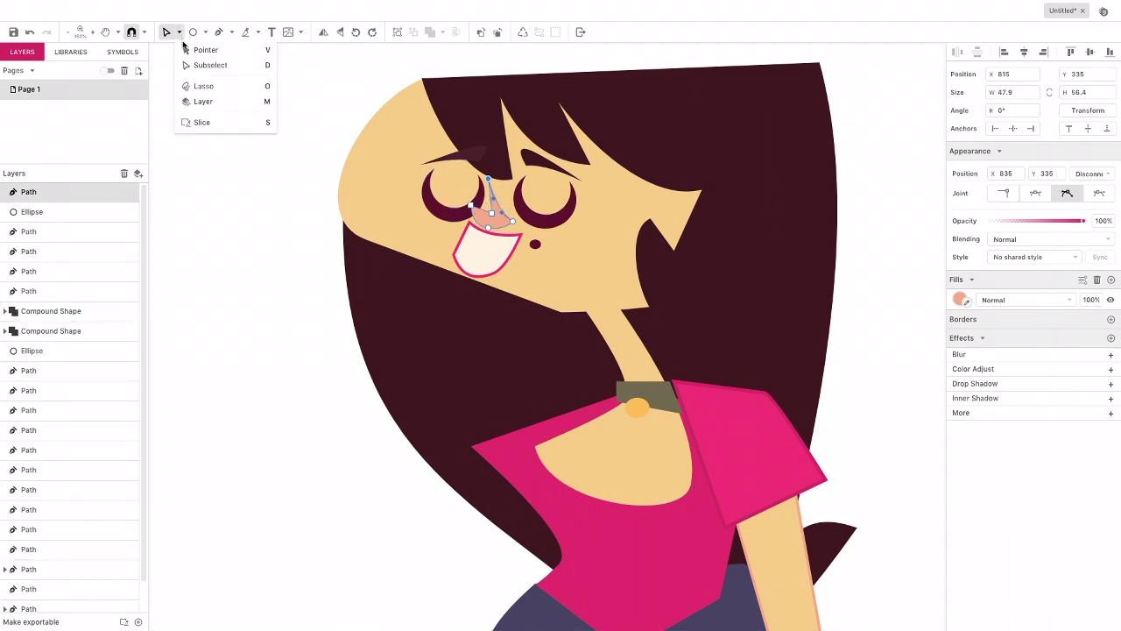
left_click(193, 50)
left_click(198, 71)
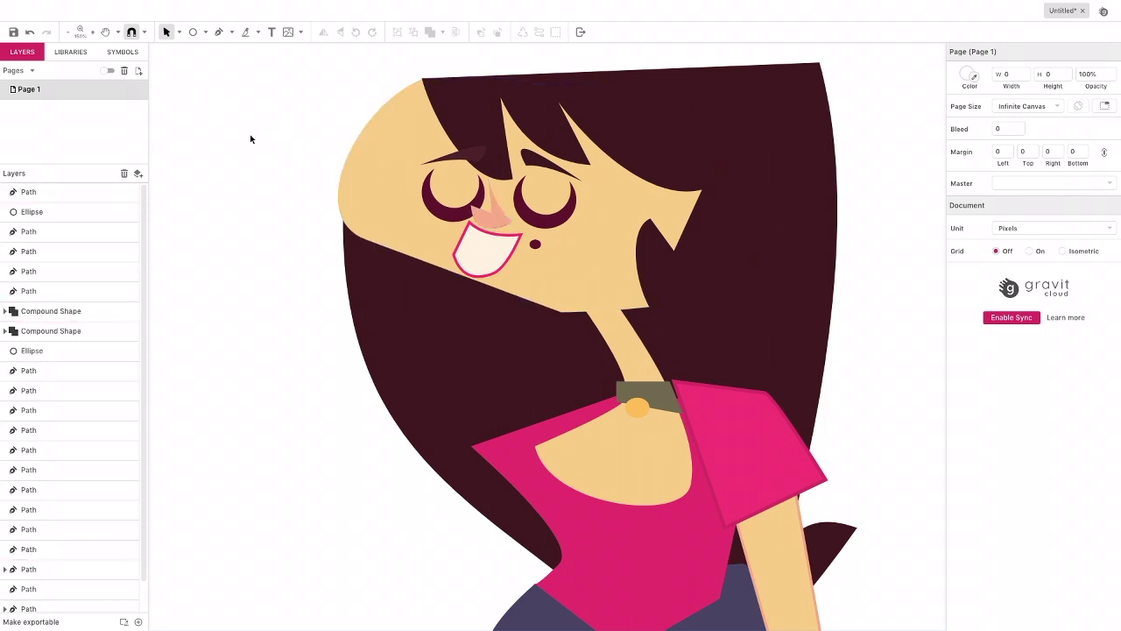
Step: Select the face path and bend its straight jaw edge outward into a gentle curve with the Subselect tool
scroll(260, 142, "down", 2)
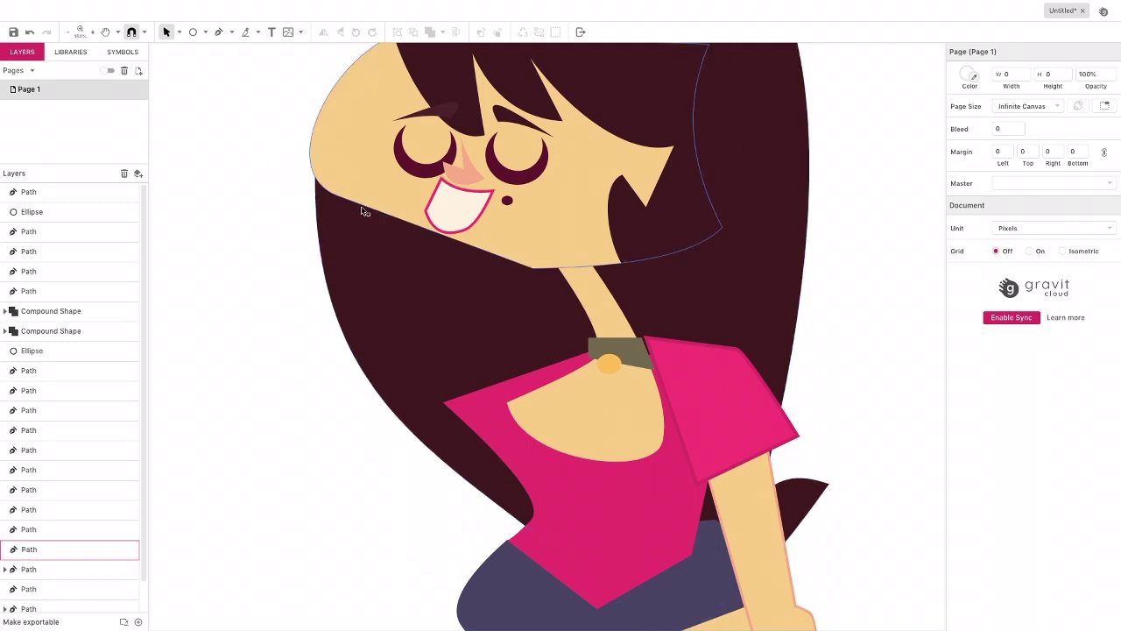
left_click(319, 151)
left_click(179, 32)
left_click(196, 65)
left_click_drag(397, 220, 398, 232)
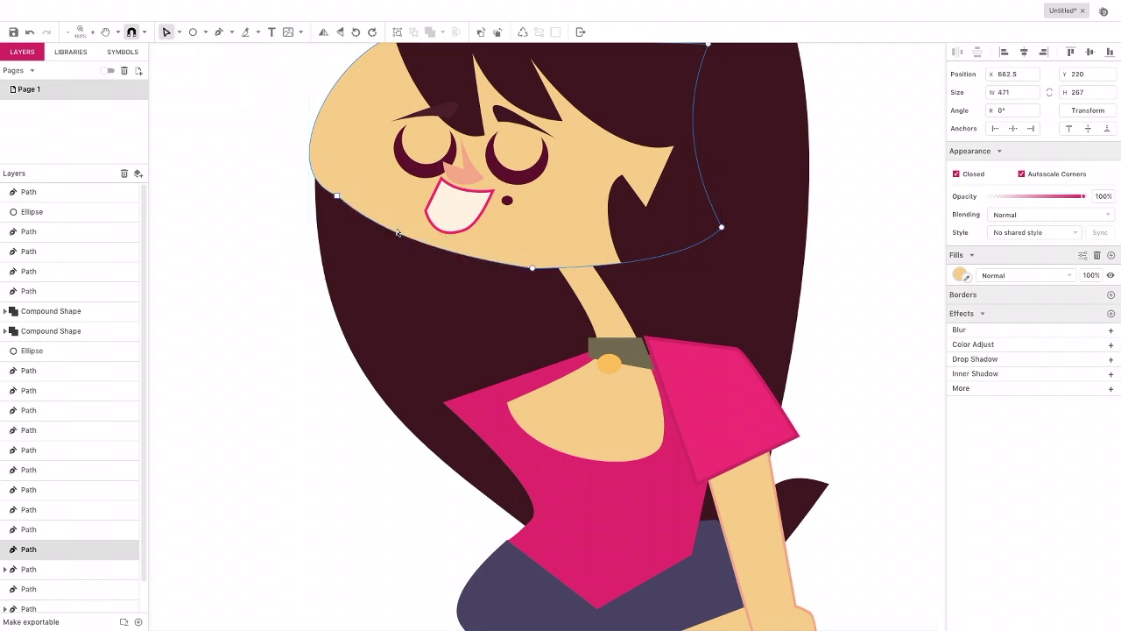
Step: Move the front jaw node to about X 689, Y 413 and adjust the curve handles to round the jaw and front of the face
left_click(336, 196)
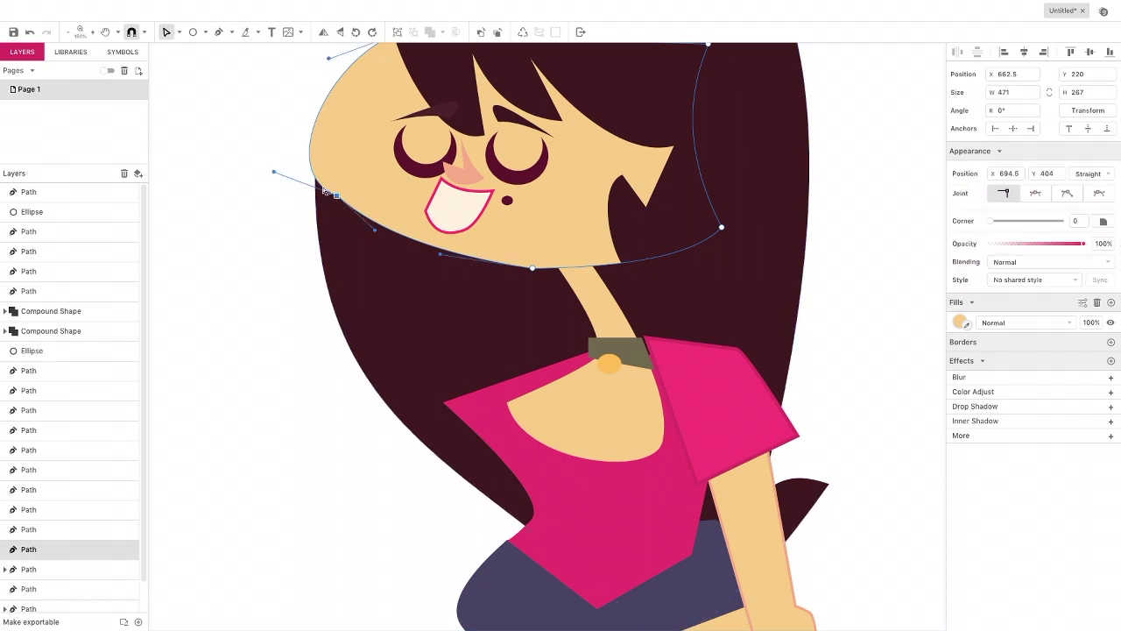
left_click_drag(336, 197, 331, 204)
left_click_drag(369, 238, 382, 228)
left_click_drag(441, 254, 443, 265)
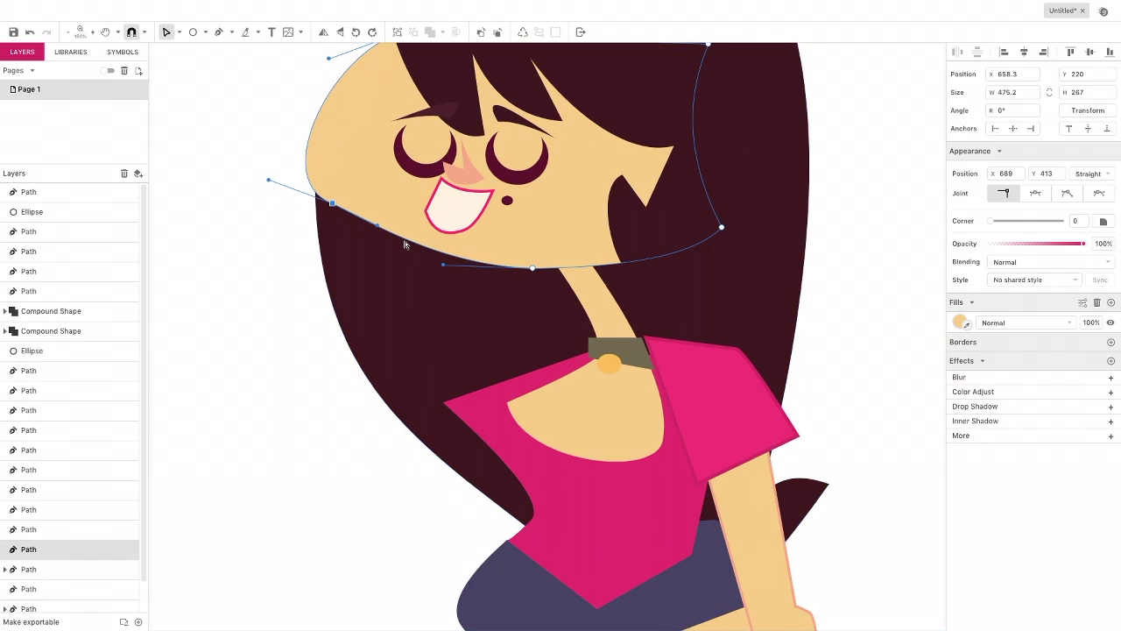
left_click_drag(271, 183, 259, 162)
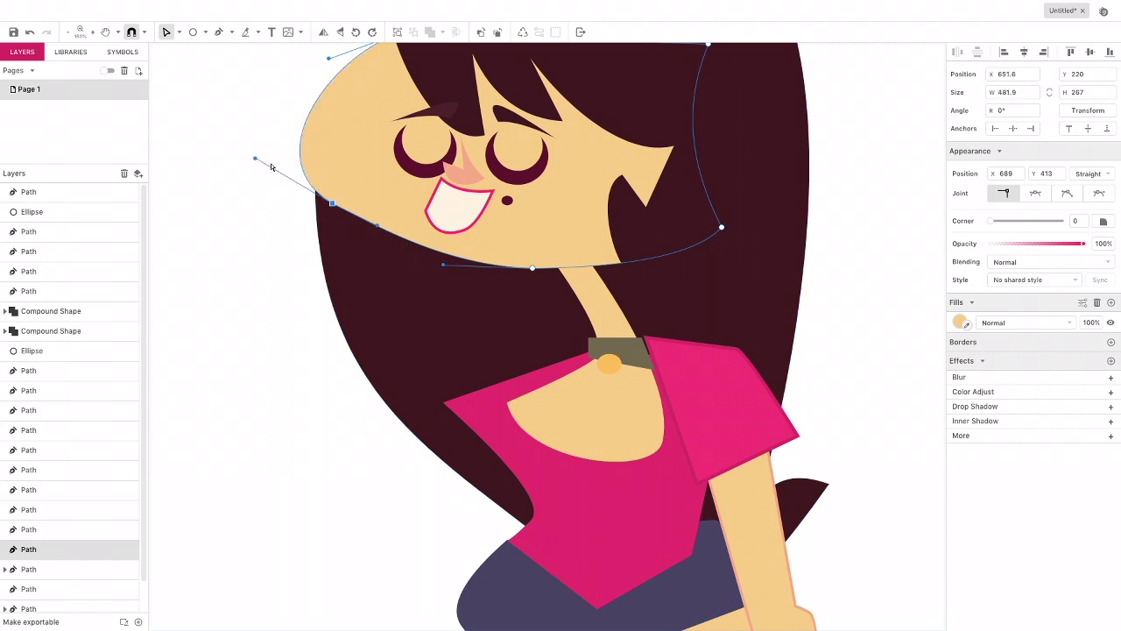
left_click(179, 32)
left_click(198, 48)
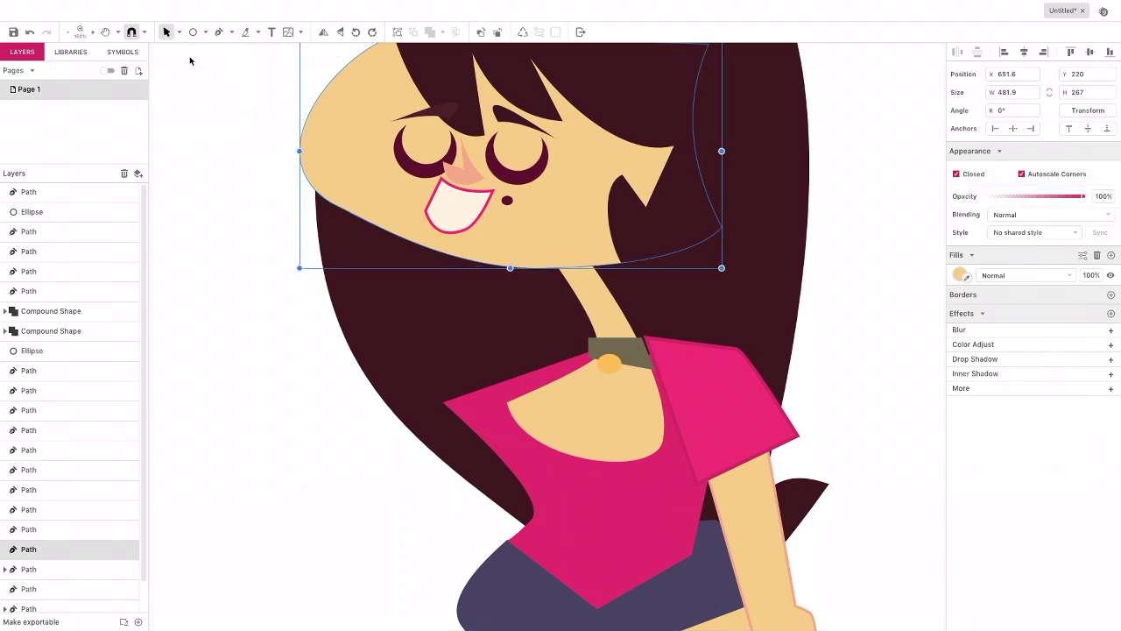
left_click(240, 111)
Step: Draw a blush ellipse about 37 by 33 px on the back cheek and fill it with the salmon swatch used for the nose
scroll(255, 137, "up", 2)
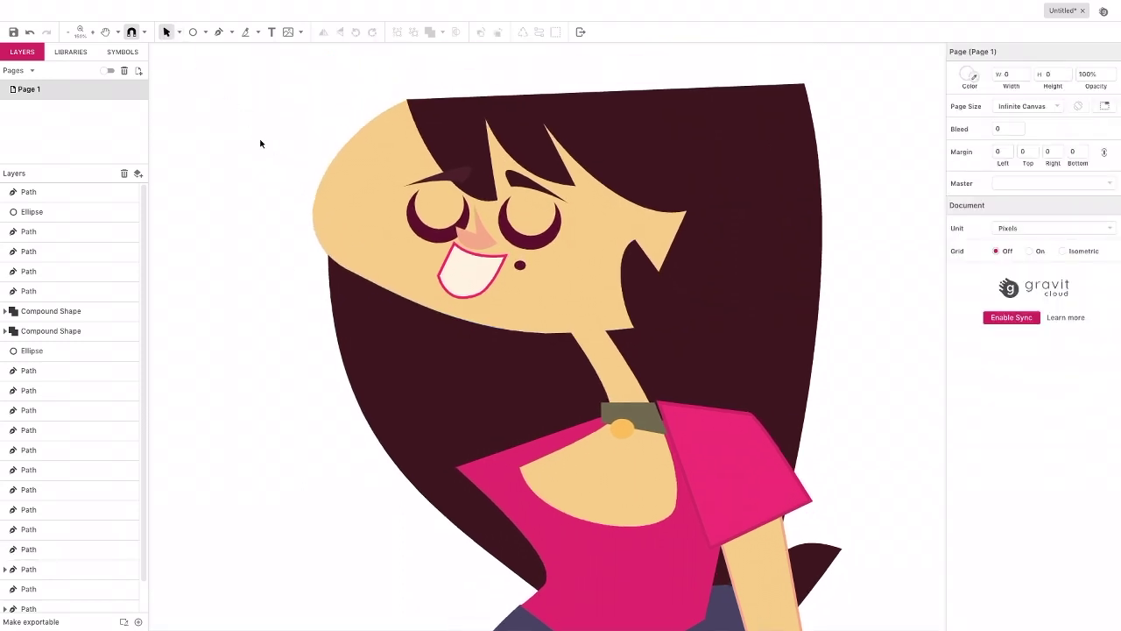
left_click(193, 32)
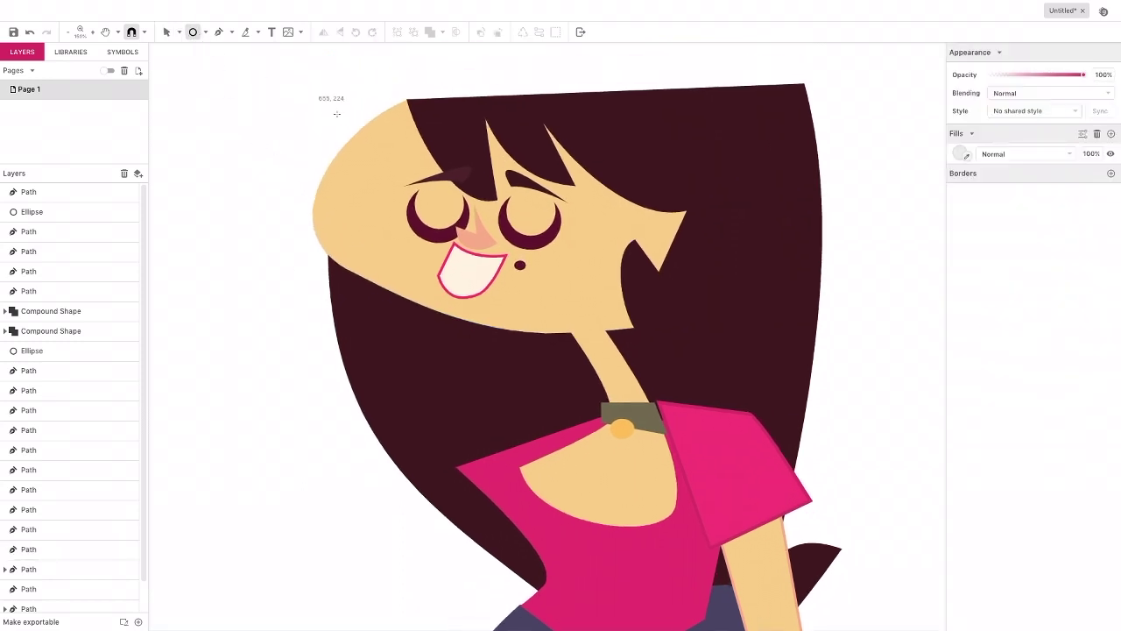
left_click_drag(543, 254, 576, 282)
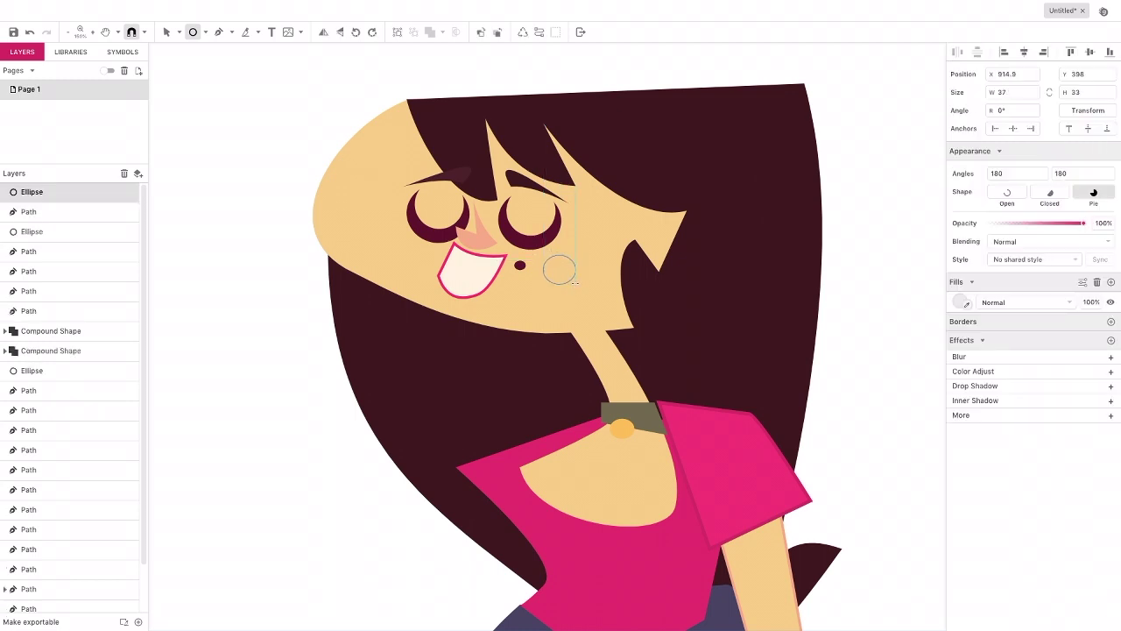
left_click(962, 301)
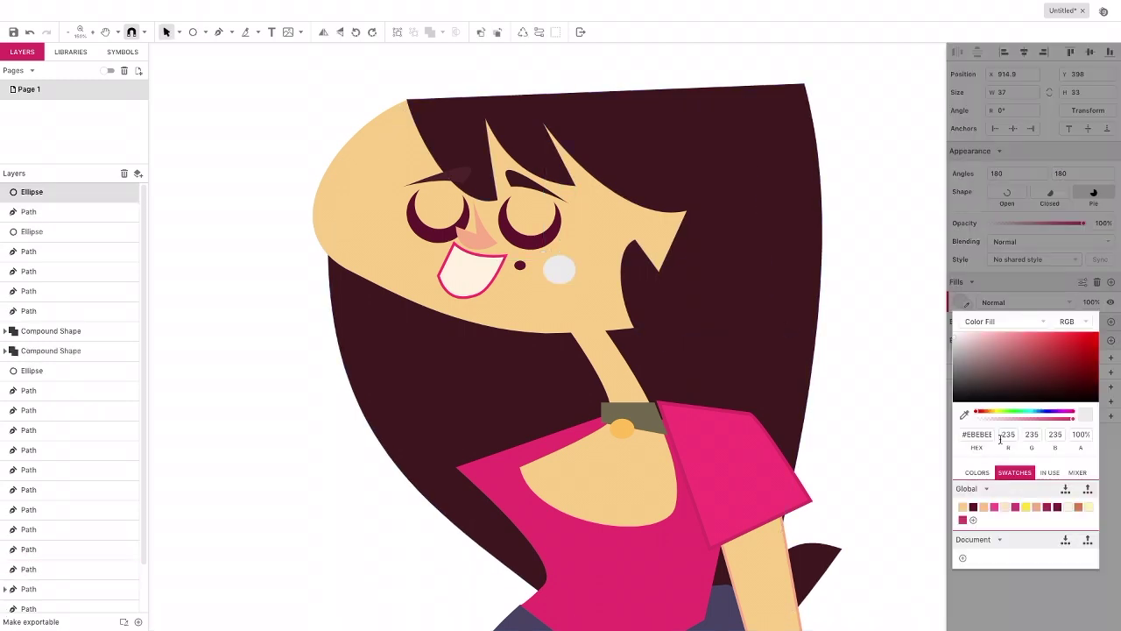
left_click(1037, 508)
left_click(561, 270)
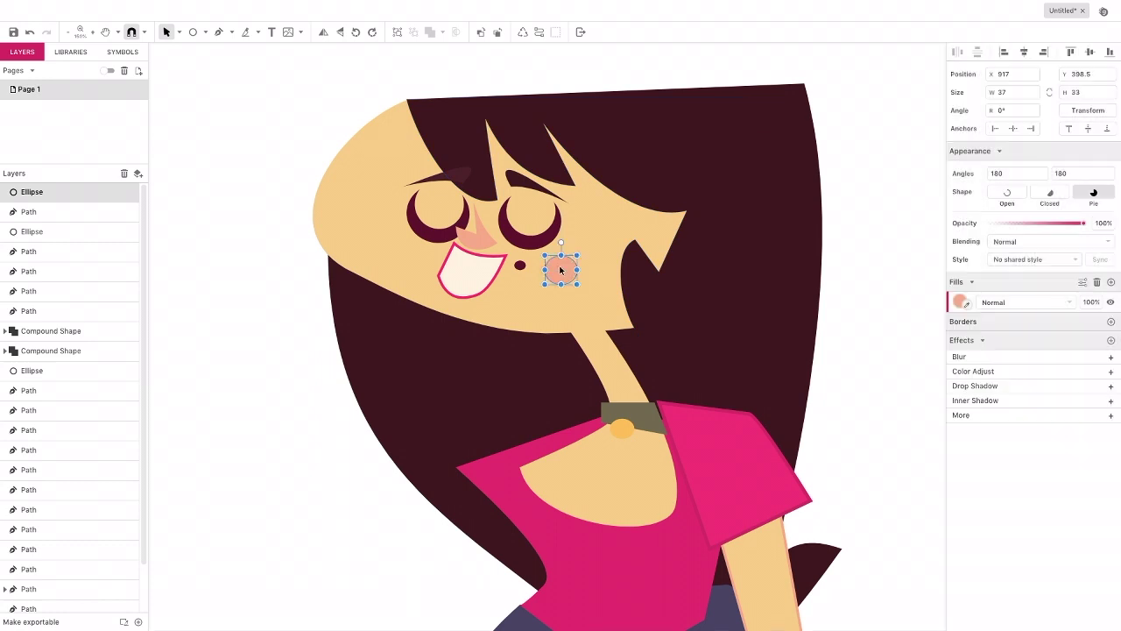
Step: Duplicate the blush ellipse and place the copy on the front cheek, below the front eye
left_click_drag(557, 272, 386, 248)
left_click(273, 199)
scroll(263, 184, "right", 2)
scroll(263, 184, "down", 1)
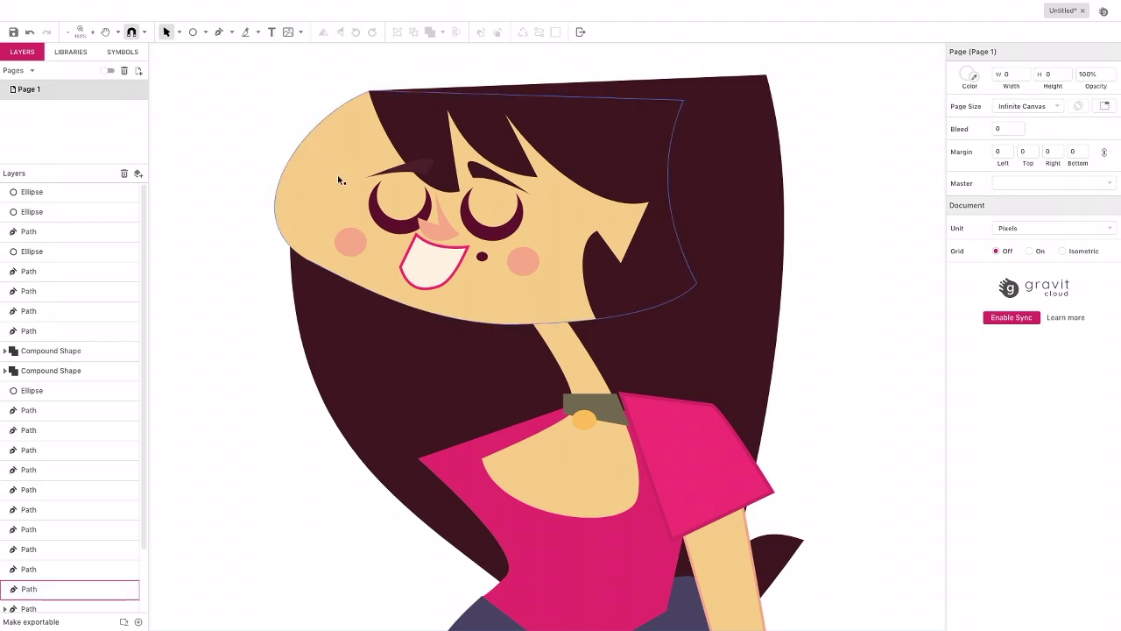
Step: Draw a closed hair-highlight path about 438 by 128 px along the crown, tapering toward the forehead and zigzagging at the back
left_click(219, 32)
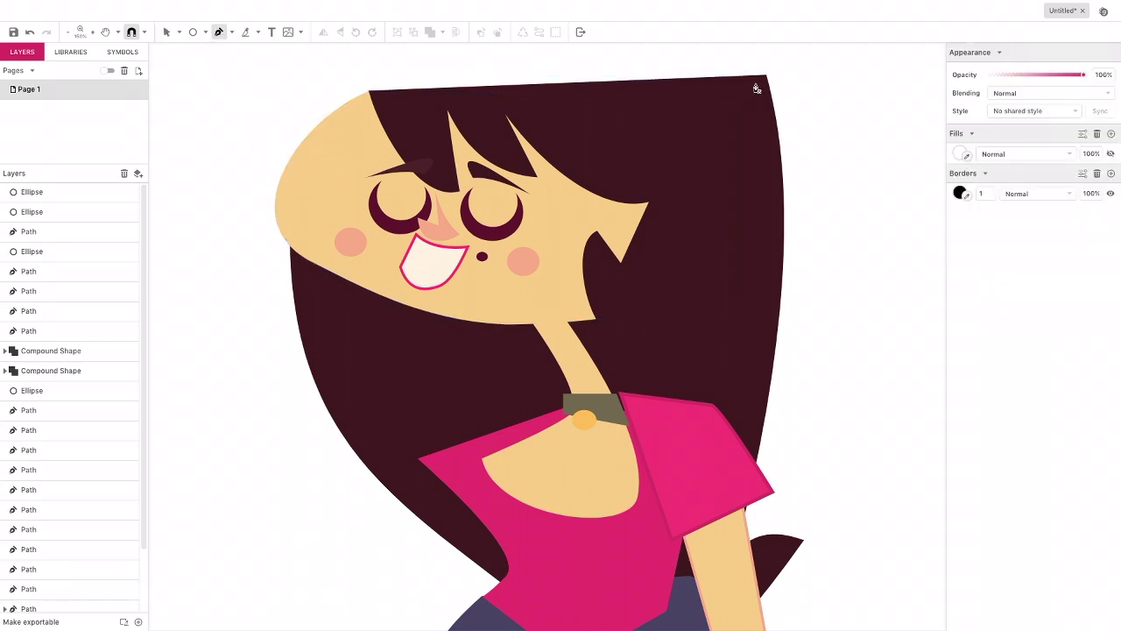
left_click(760, 84)
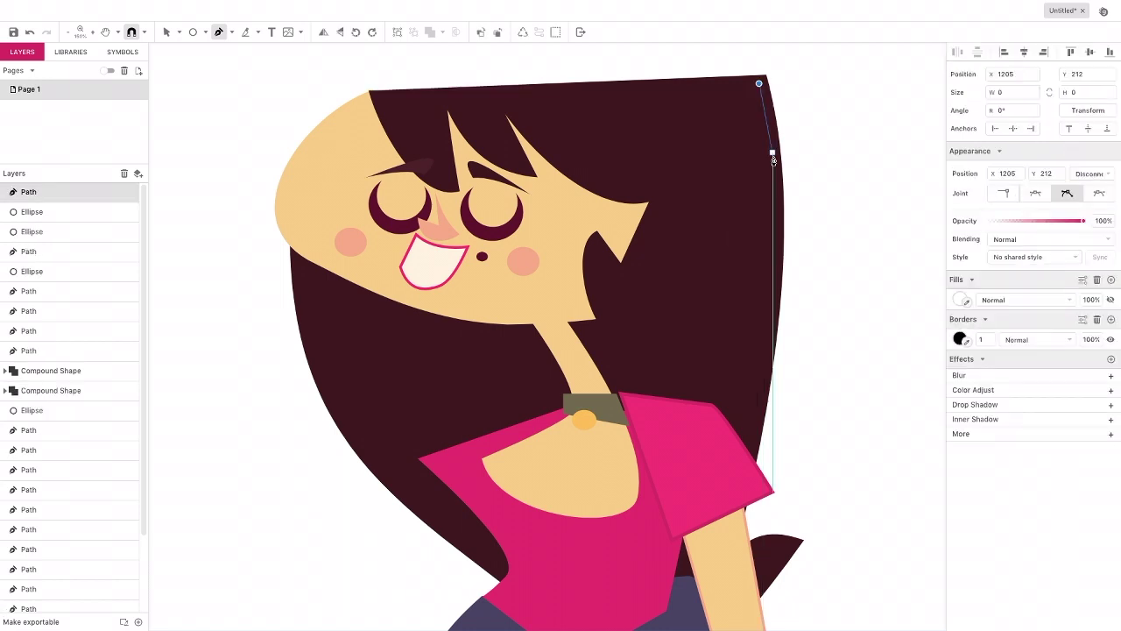
left_click_drag(776, 188, 771, 194)
left_click(772, 191)
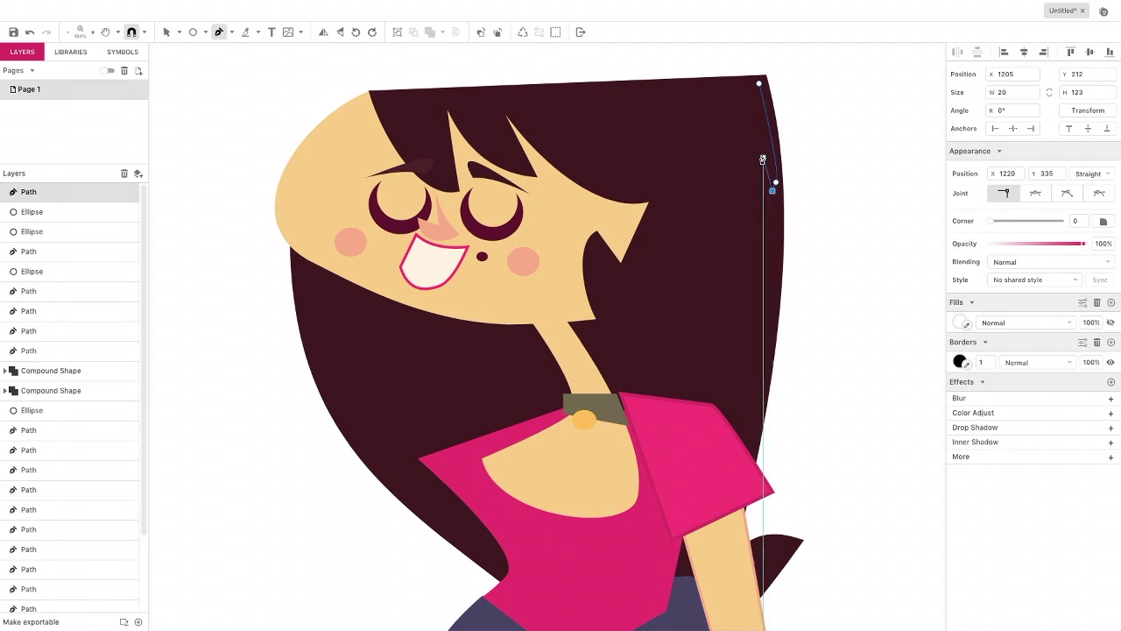
left_click_drag(750, 114, 740, 142)
left_click(739, 141)
left_click(720, 106)
left_click(699, 126)
left_click(683, 105)
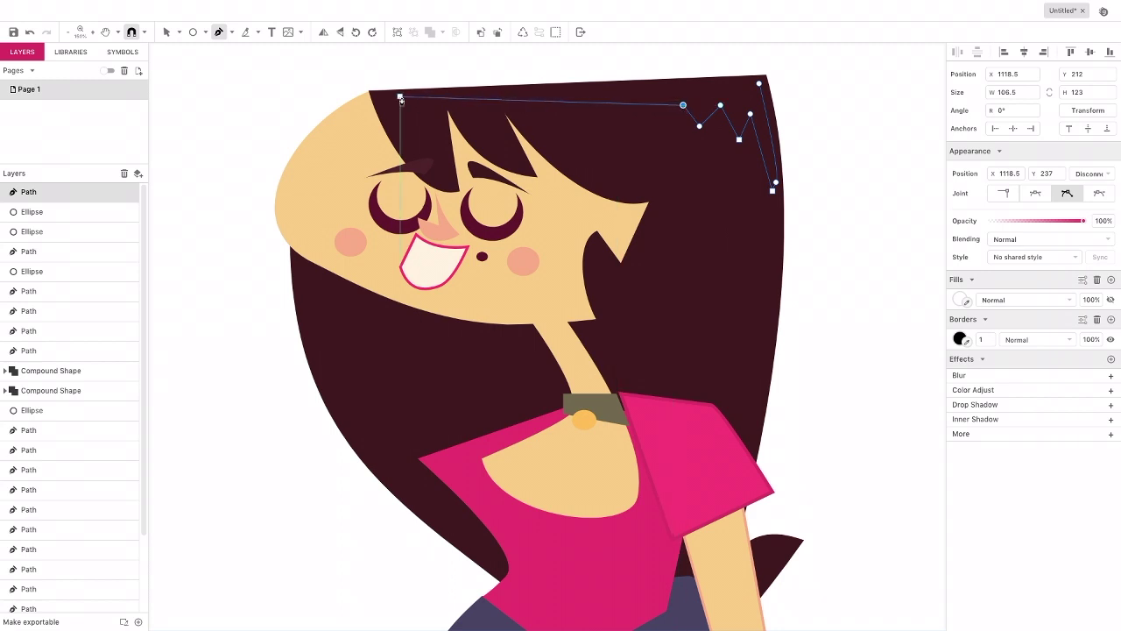
left_click(393, 96)
left_click(692, 84)
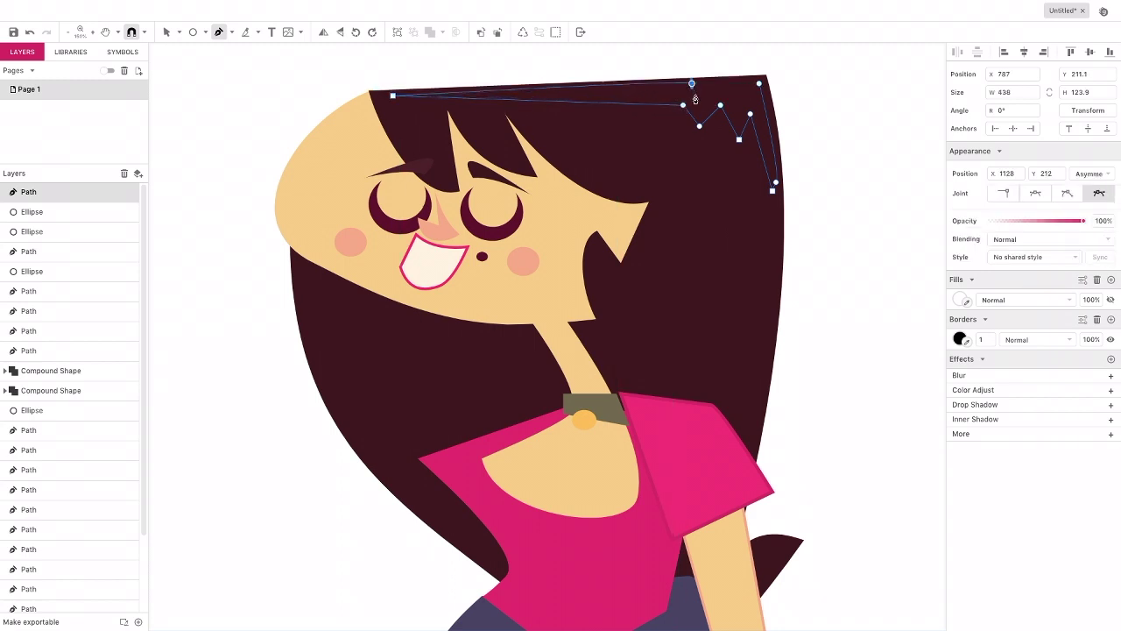
left_click(704, 110)
left_click(725, 80)
left_click(738, 109)
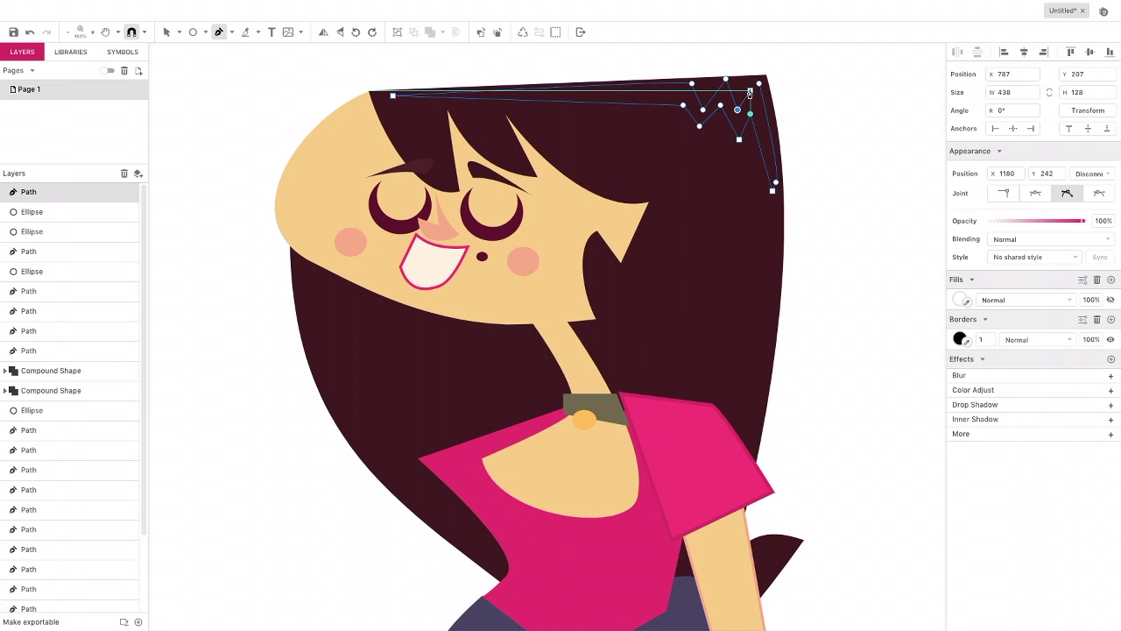
left_click(759, 87)
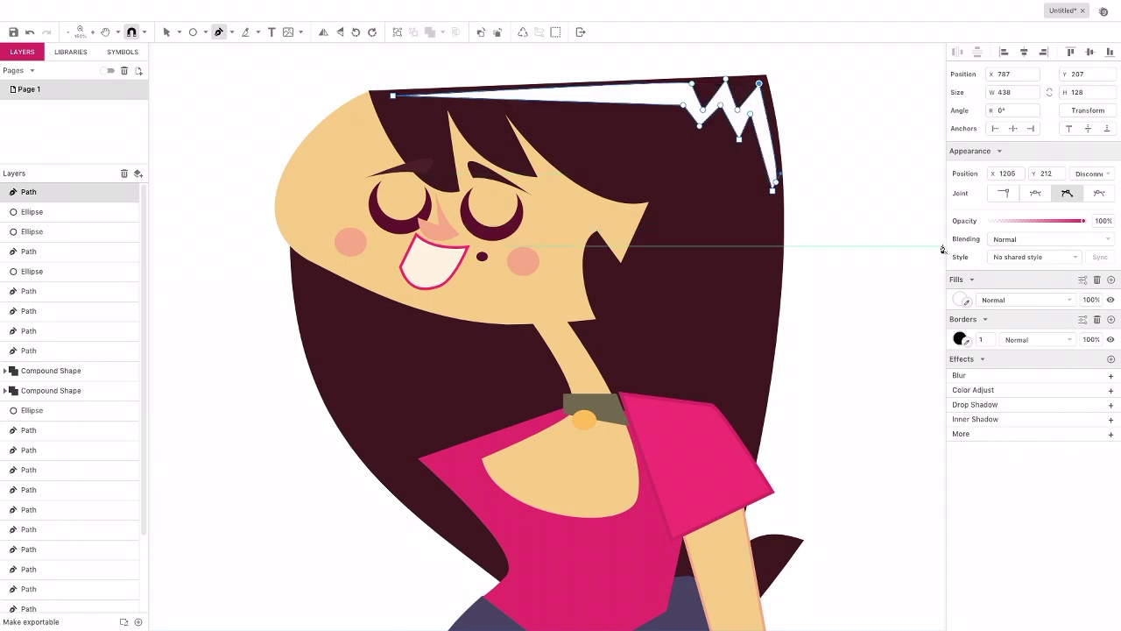
Step: Remove the highlight's border, sample the hair color as its fill, and lighten that fill to RGB 94, 40, 47
left_click(1098, 322)
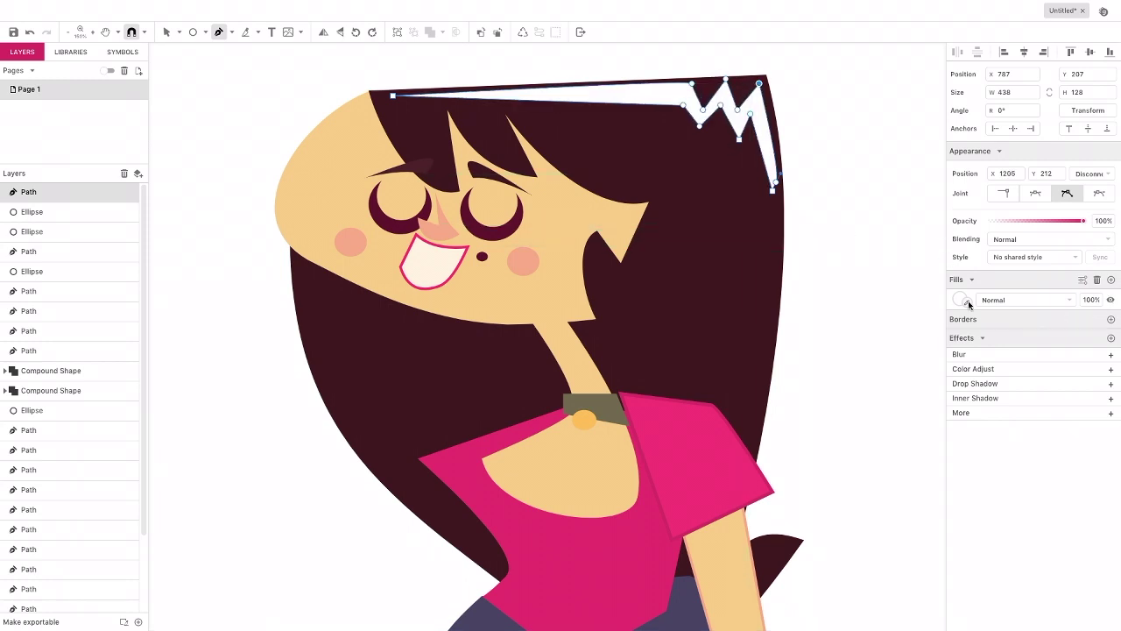
left_click(962, 299)
left_click(965, 412)
left_click(721, 235)
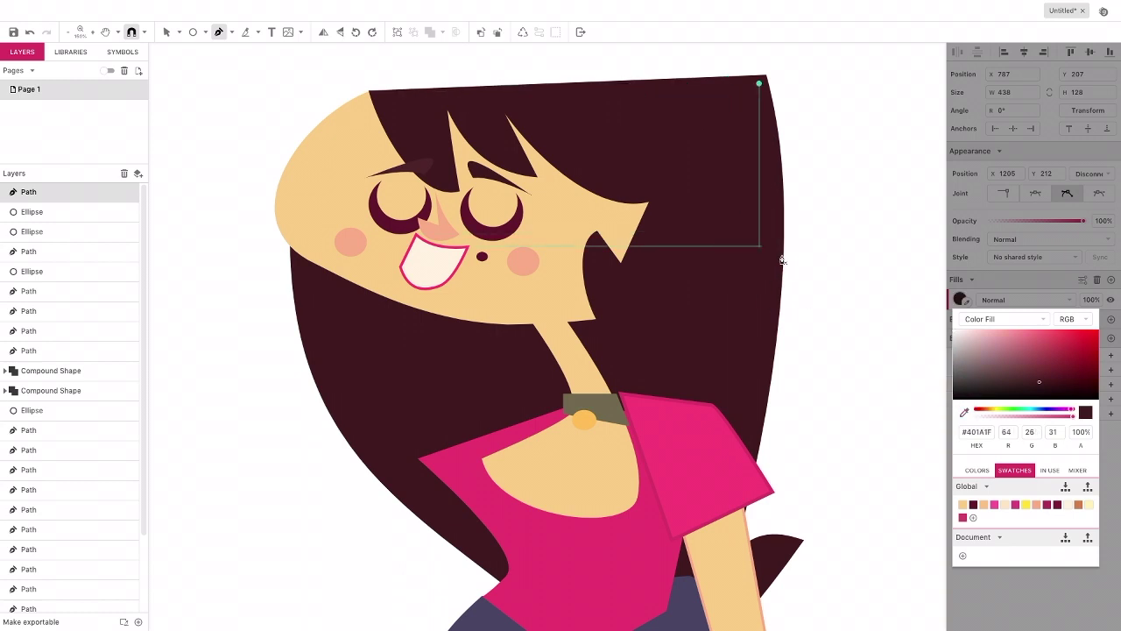
left_click_drag(1039, 383, 1038, 378)
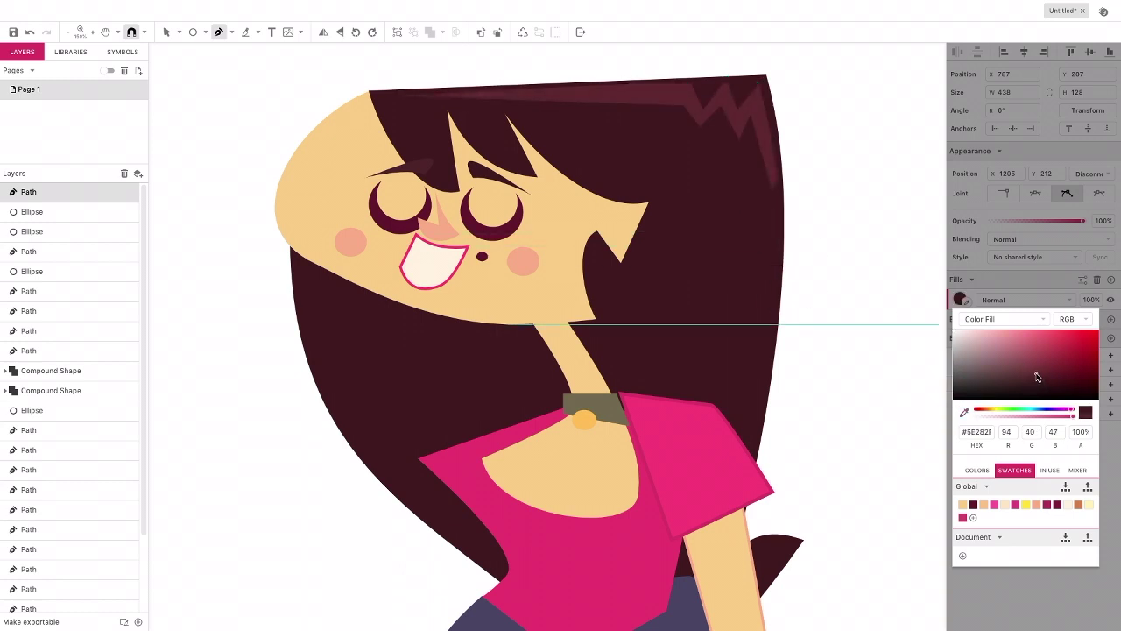
Step: Curve the hair highlight's back and long lower edges with the Subselect tool, refine its back tip, and deselect it
left_click(179, 32)
left_click(195, 65)
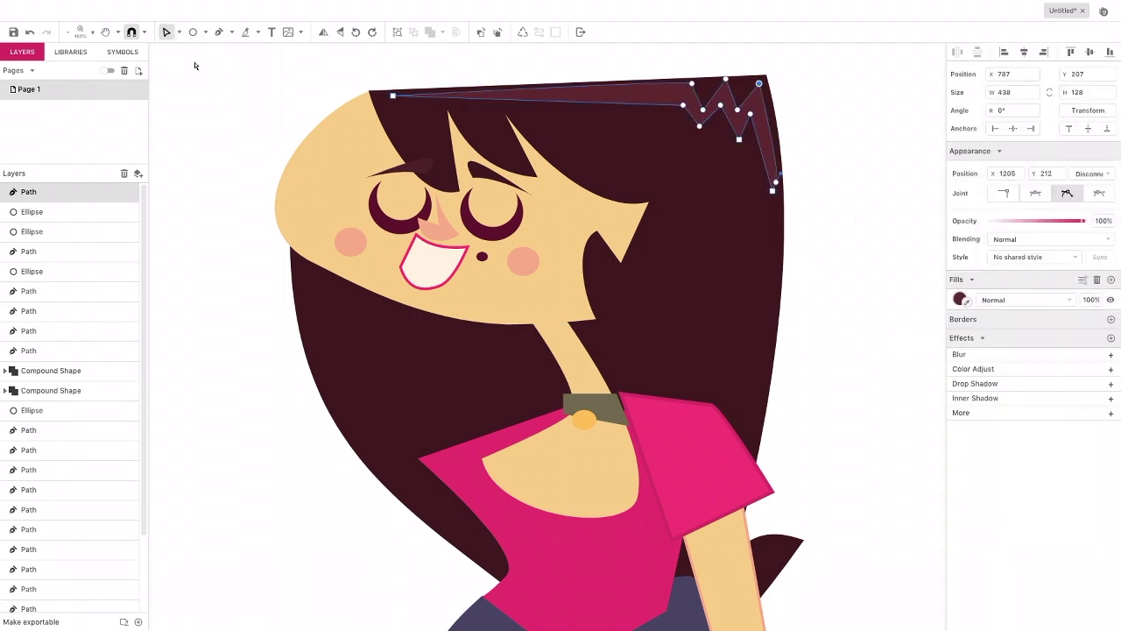
left_click_drag(769, 114, 770, 113)
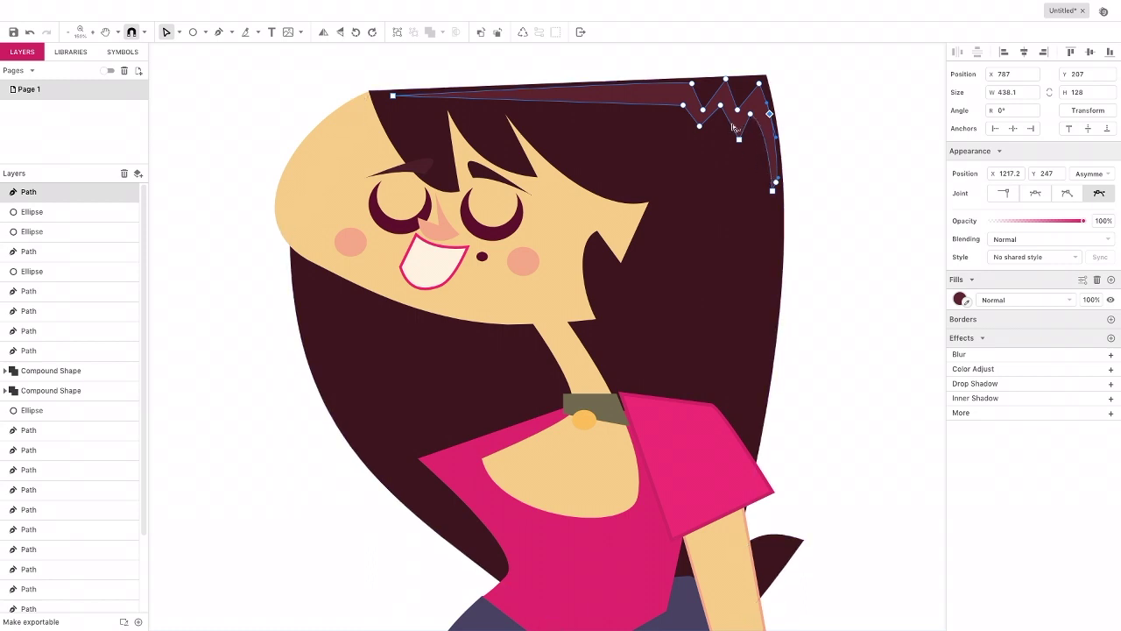
left_click_drag(640, 103, 637, 112)
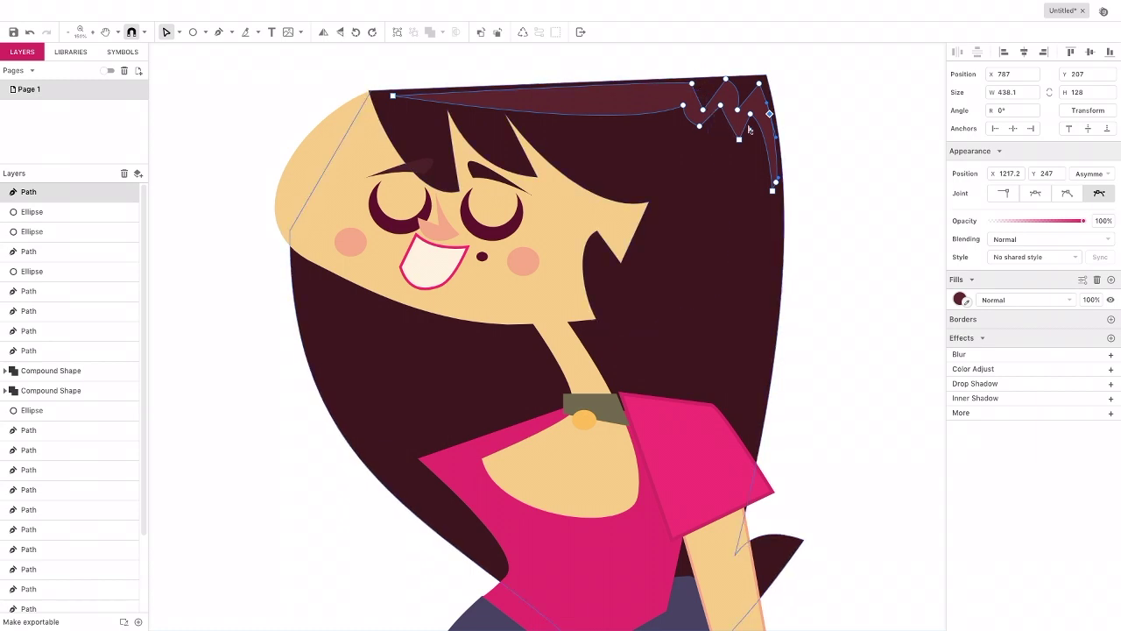
left_click_drag(777, 183, 774, 186)
left_click_drag(771, 114, 770, 106)
left_click(181, 32)
left_click(191, 49)
left_click(193, 63)
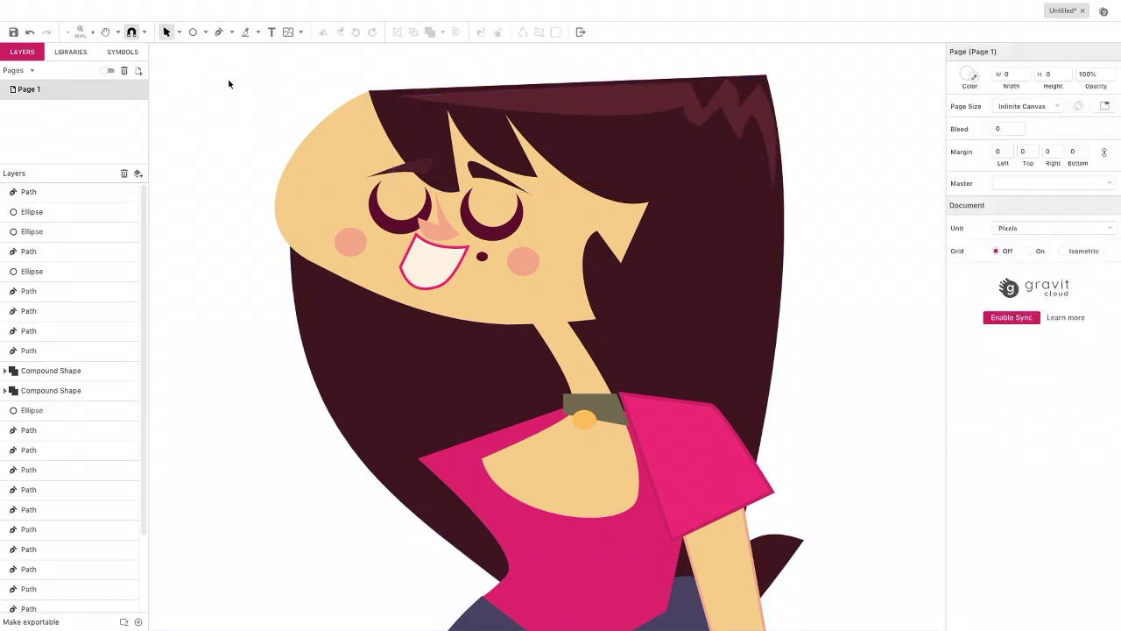
Step: Draw a closed, narrow V-shaped shadow path about 54 by 111 px across the neckline's lower edge, running from the chest onto the shirt
left_click(69, 32)
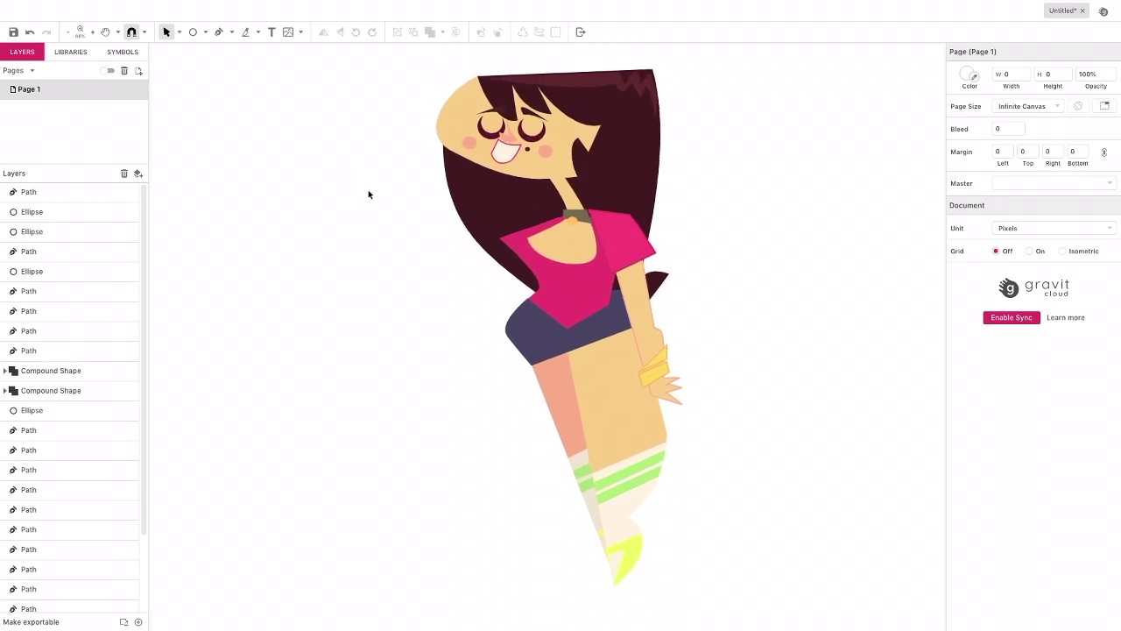
left_click(219, 32)
left_click(95, 34)
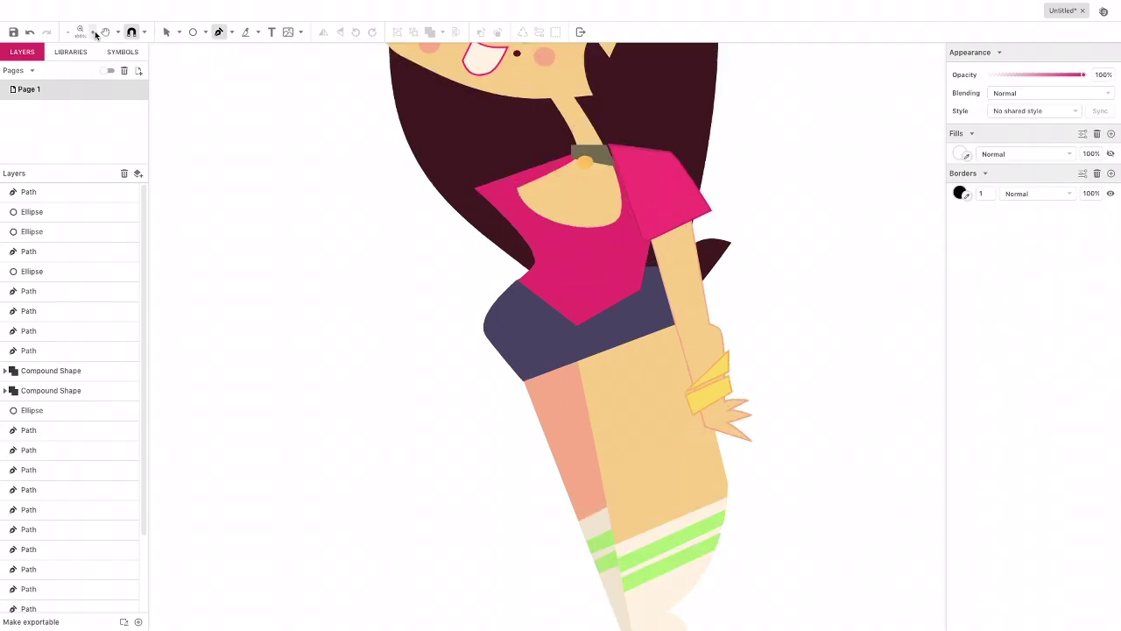
left_click(95, 33)
scroll(348, 141, "up", 2)
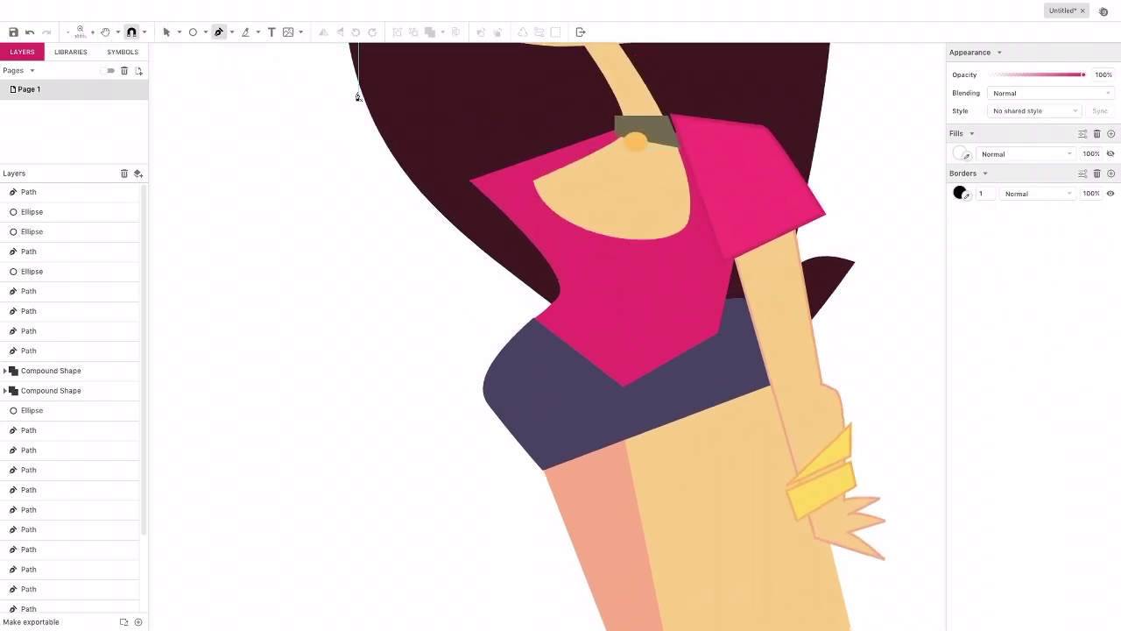
left_click(620, 183)
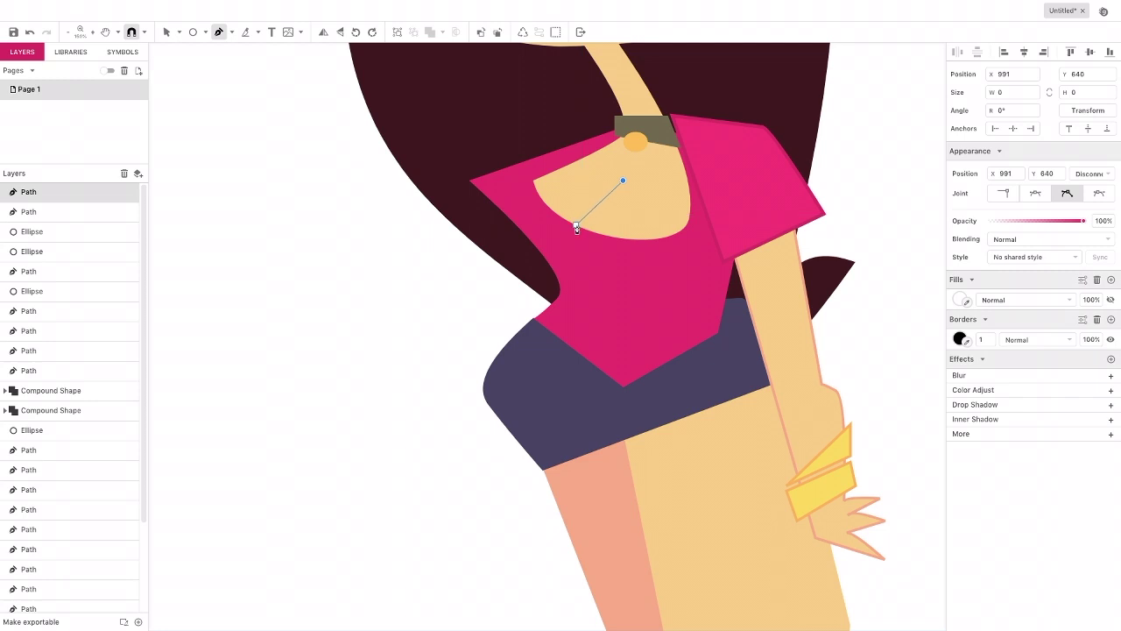
left_click(576, 226)
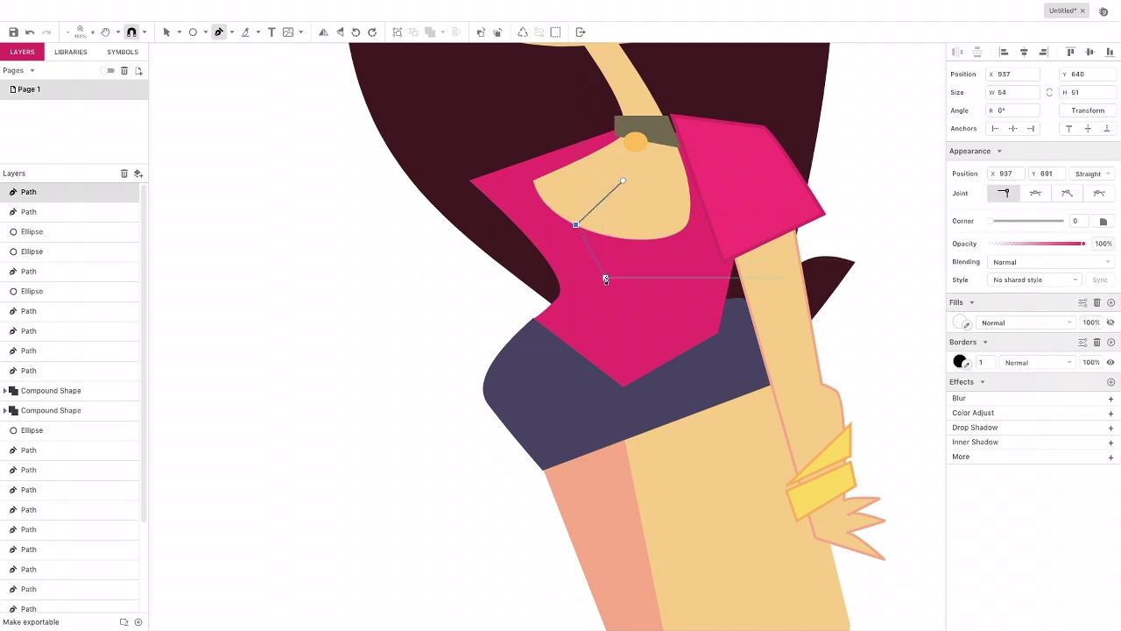
left_click(605, 279)
left_click(623, 181)
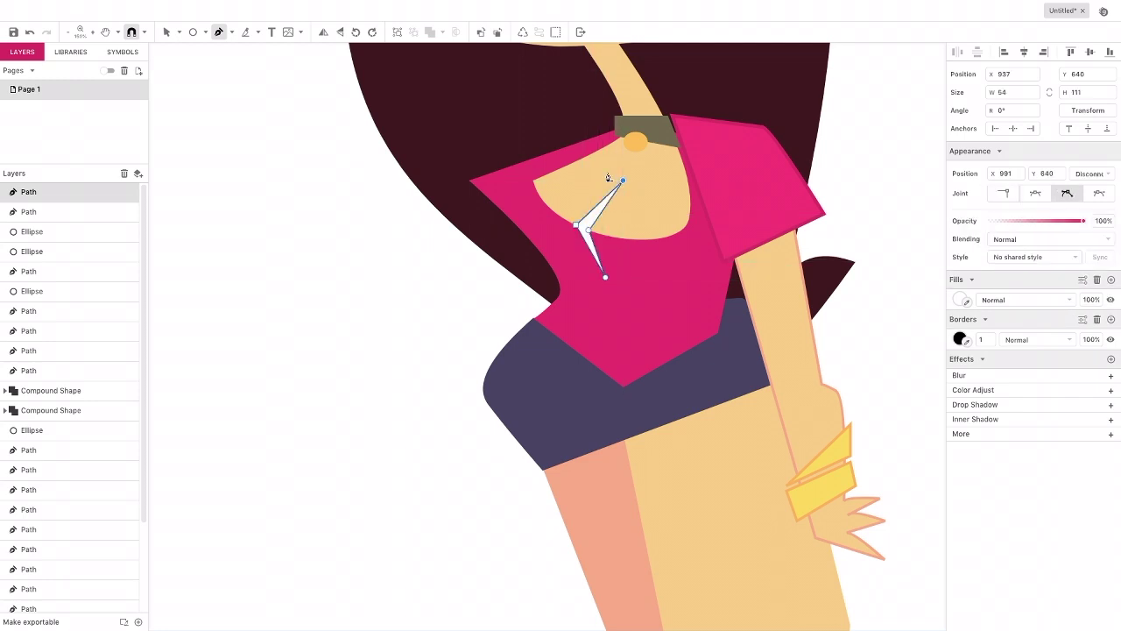
Step: Remove the neckline shadow's border, fill it with the salmon swatch (RGB 249, 171, 135), and deselect it
left_click(1097, 322)
left_click(959, 302)
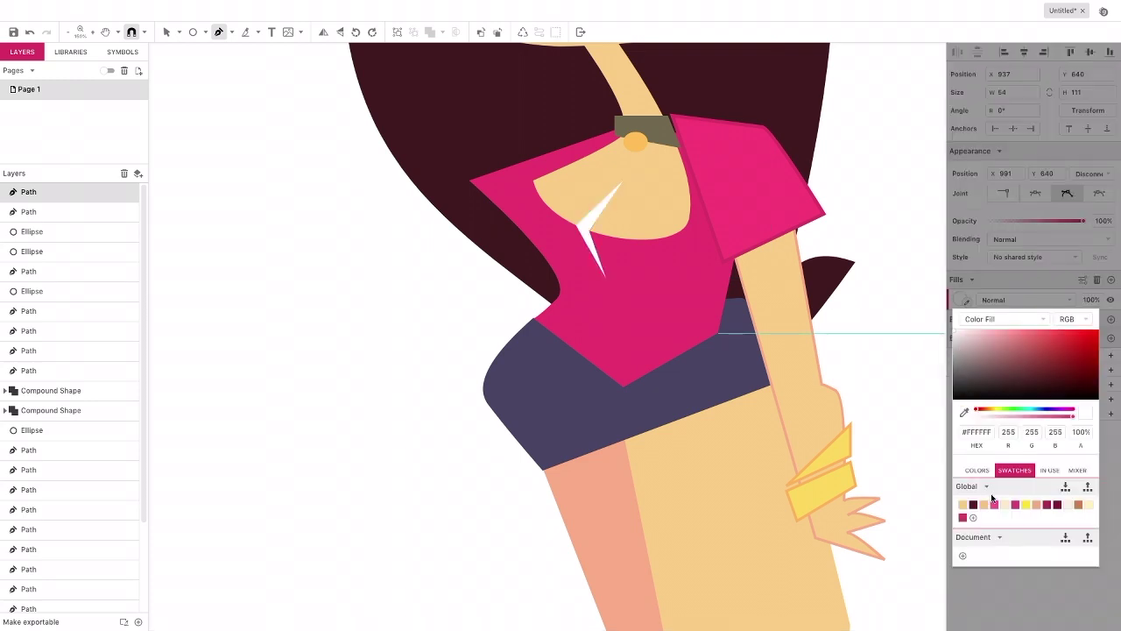
left_click(1038, 505)
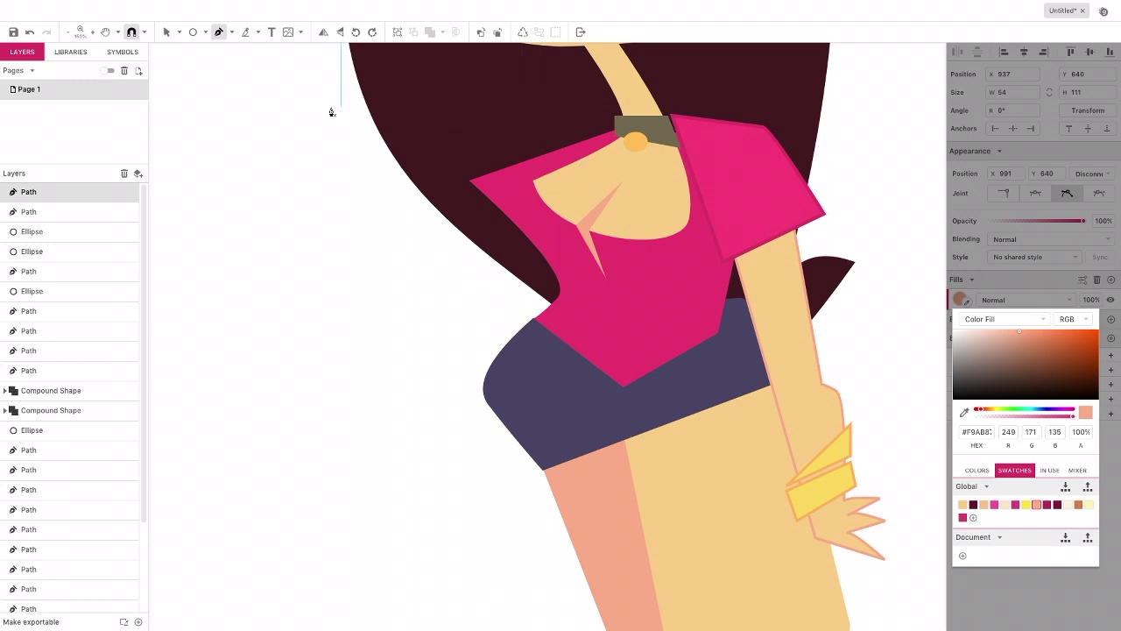
left_click(163, 33)
Step: Draw a closed, spiky fold path about 116 by 123 px along the shirt's lower back corner, with points reaching into the fabric
scroll(261, 117, "down", 3)
scroll(261, 117, "right", 2)
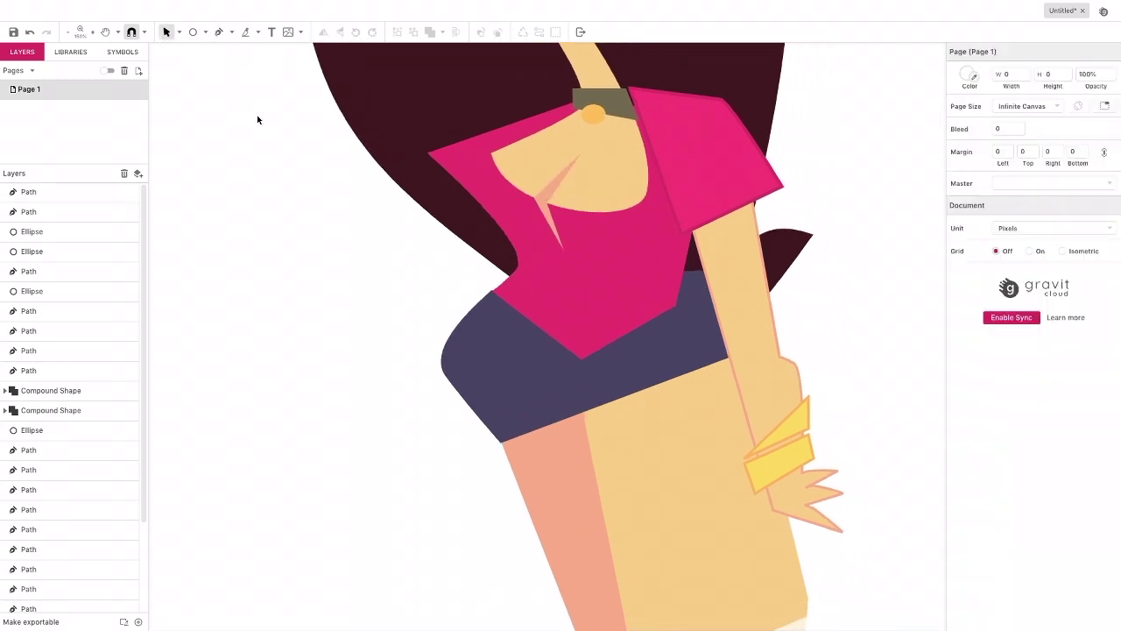
scroll(262, 123, "down", 2)
scroll(263, 122, "right", 1)
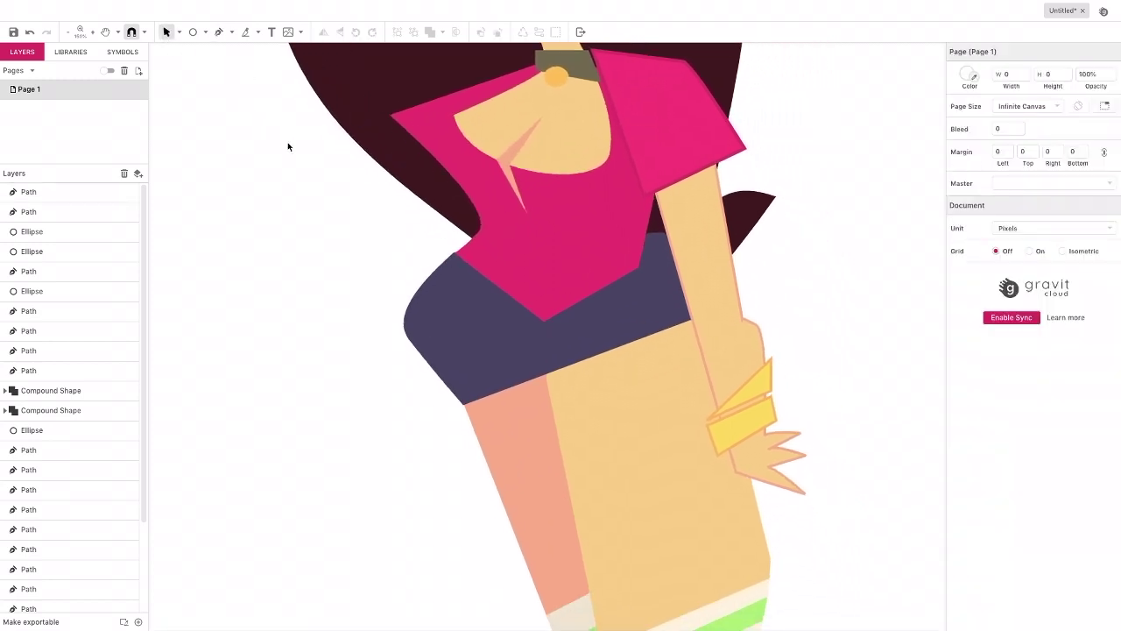
scroll(289, 144, "down", 1)
key("p")
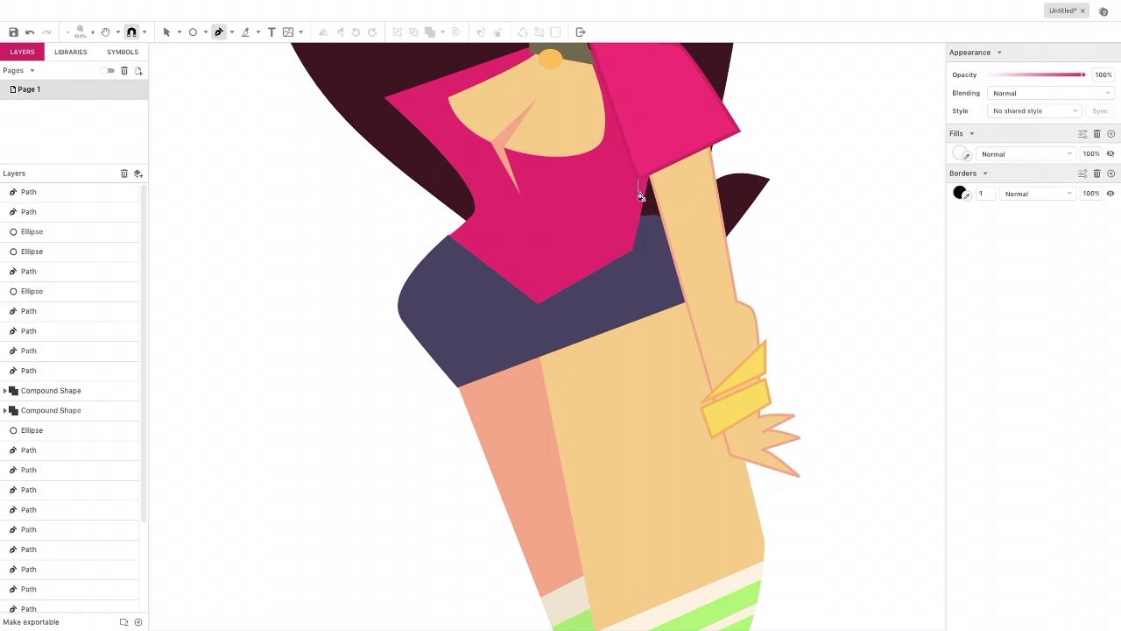
left_click(638, 190)
left_click(628, 245)
left_click(541, 298)
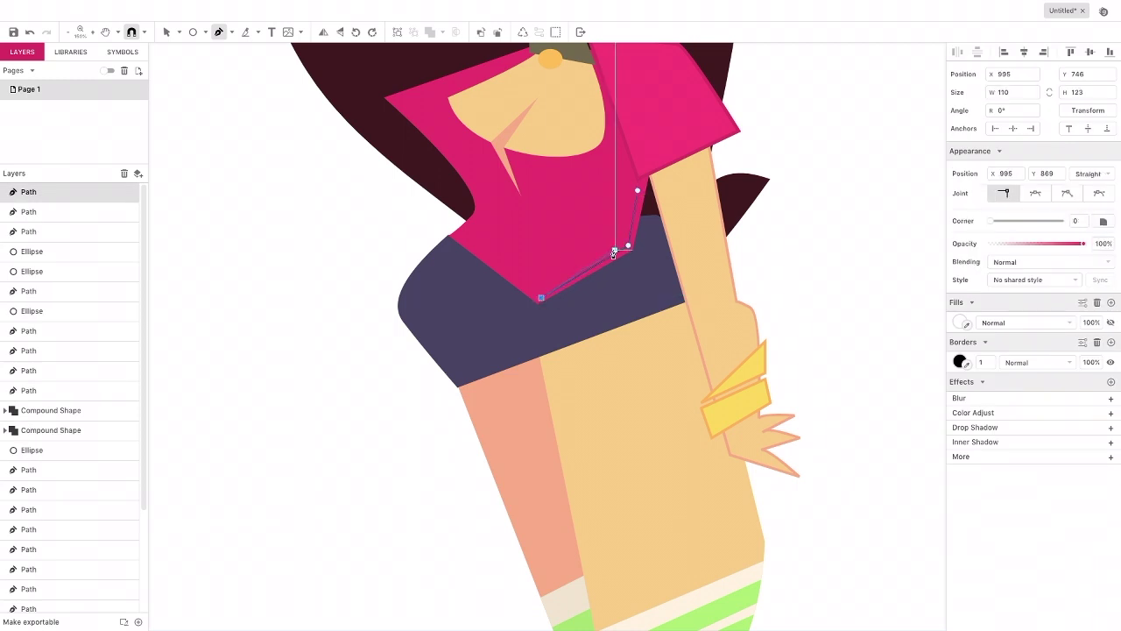
left_click(535, 246)
left_click(614, 248)
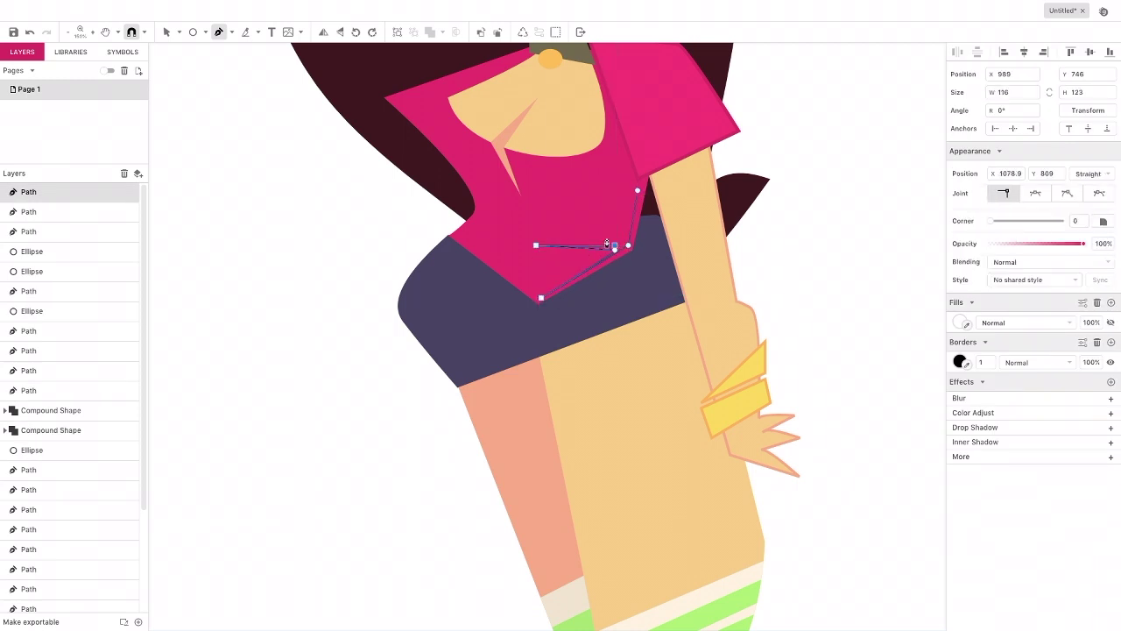
left_click(600, 235)
left_click(638, 191)
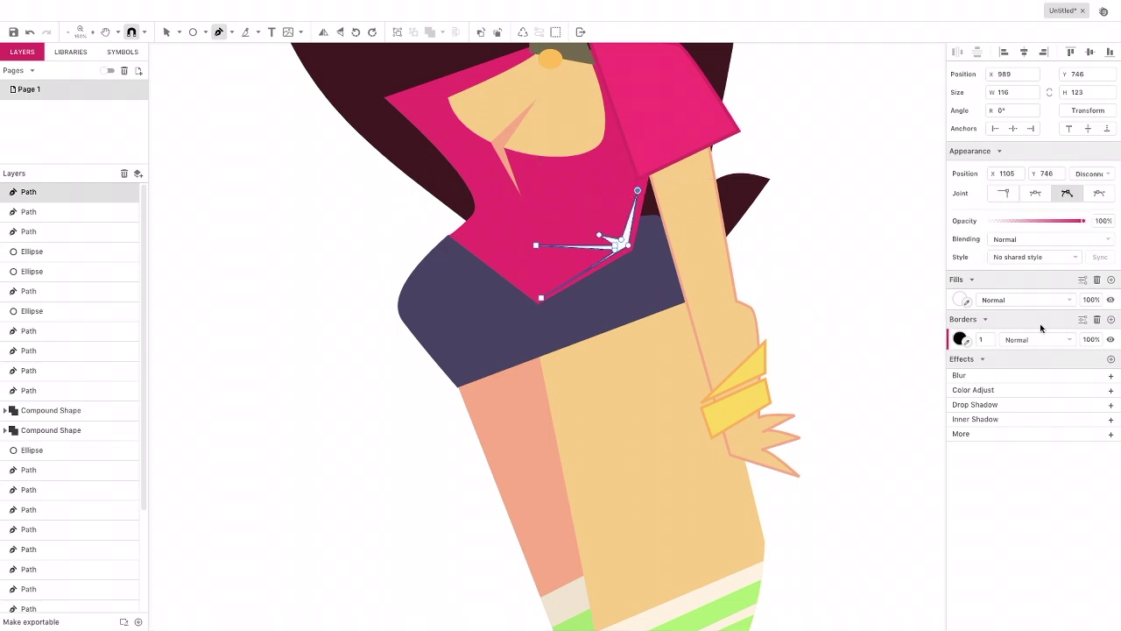
Step: Remove the shirt fold's border, sample the shirt color as its fill, darken that fill to RGB 206, 47, 97, and deselect it
left_click(1096, 319)
left_click(960, 299)
left_click(964, 412)
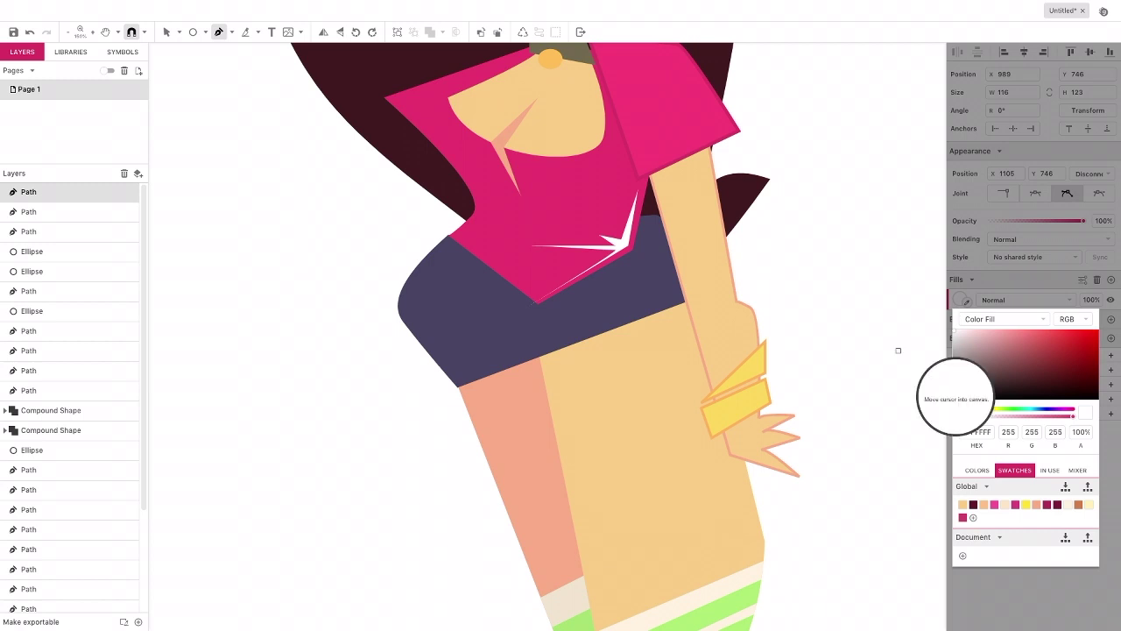
left_click(596, 205)
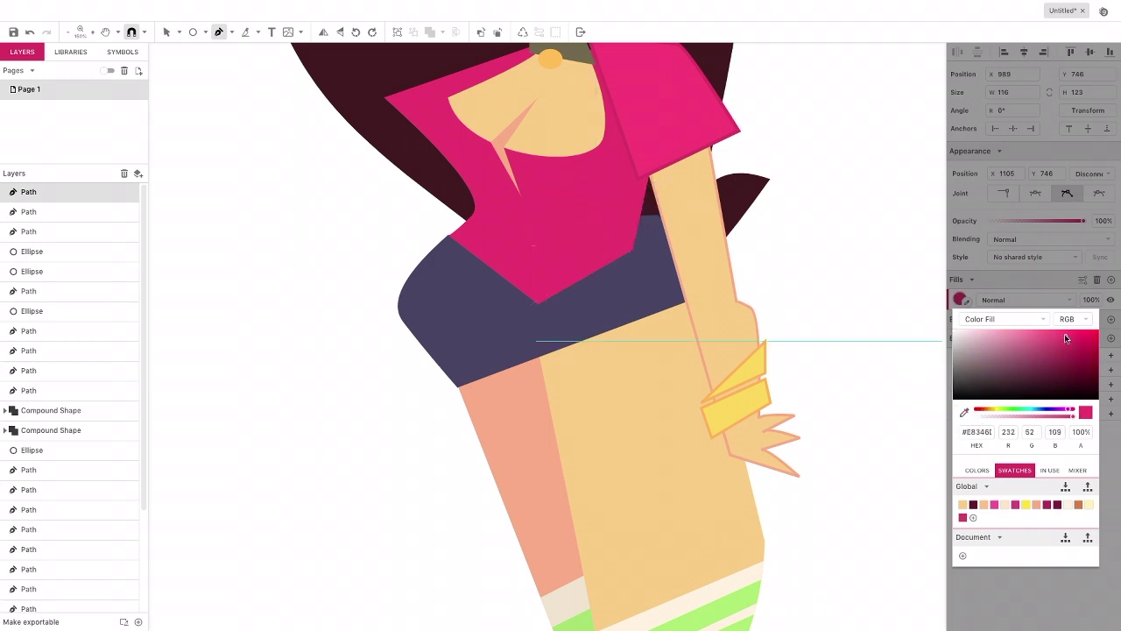
left_click_drag(1067, 341, 1066, 344)
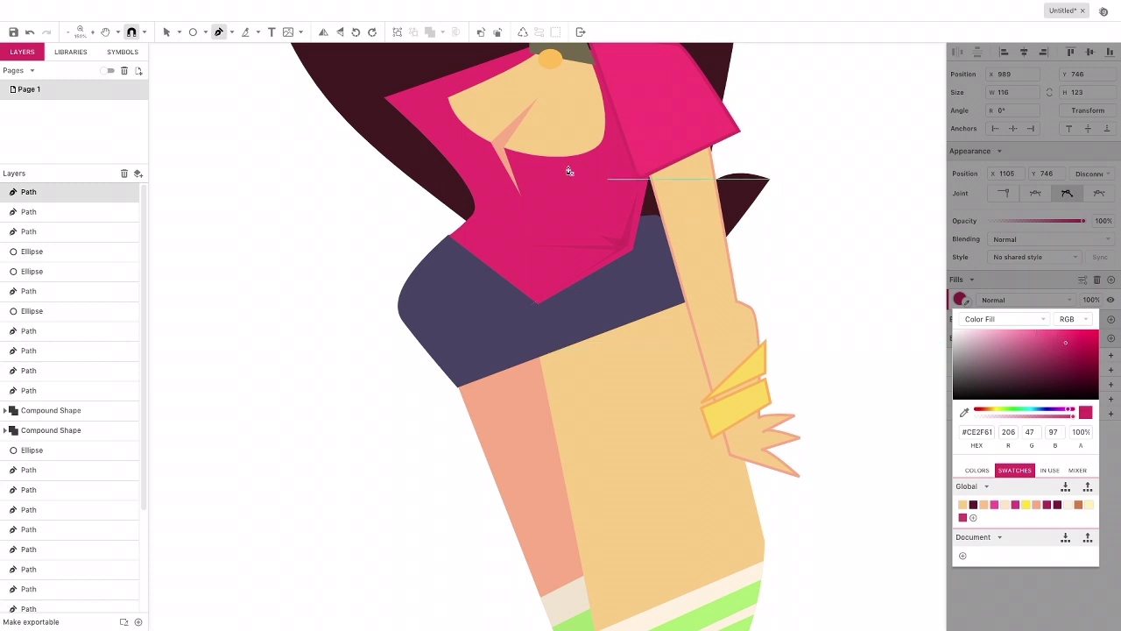
left_click(167, 33)
left_click(262, 125)
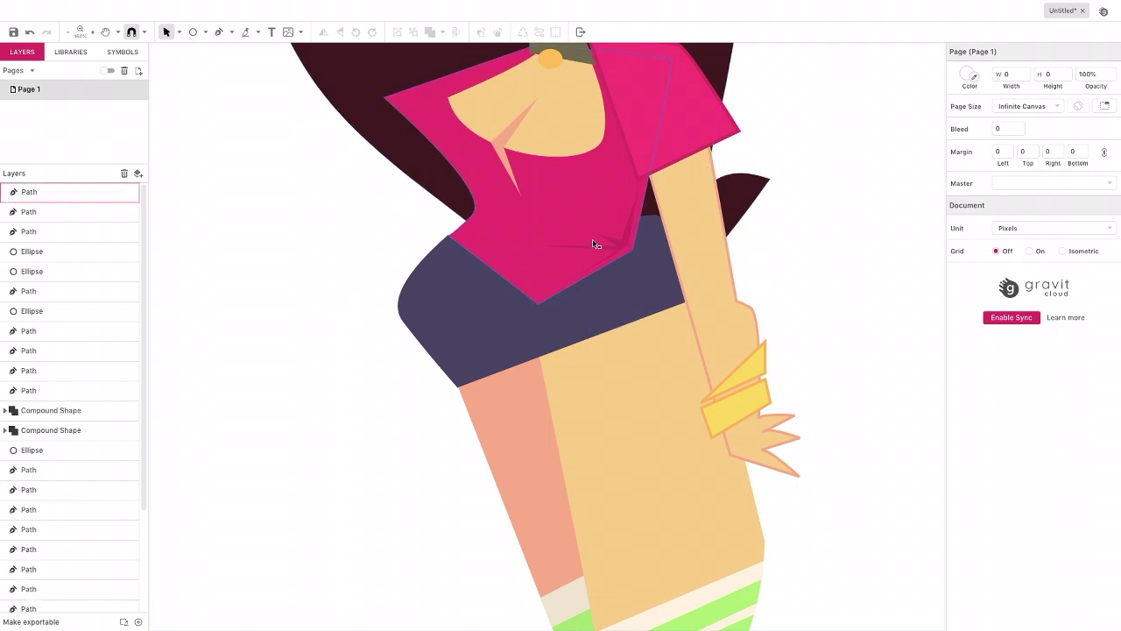
Step: Examine the new neckline shadow and shirt fold against the girl's face, hair, arm and legs
scroll(325, 156, "right", 1)
scroll(290, 135, "up", 3)
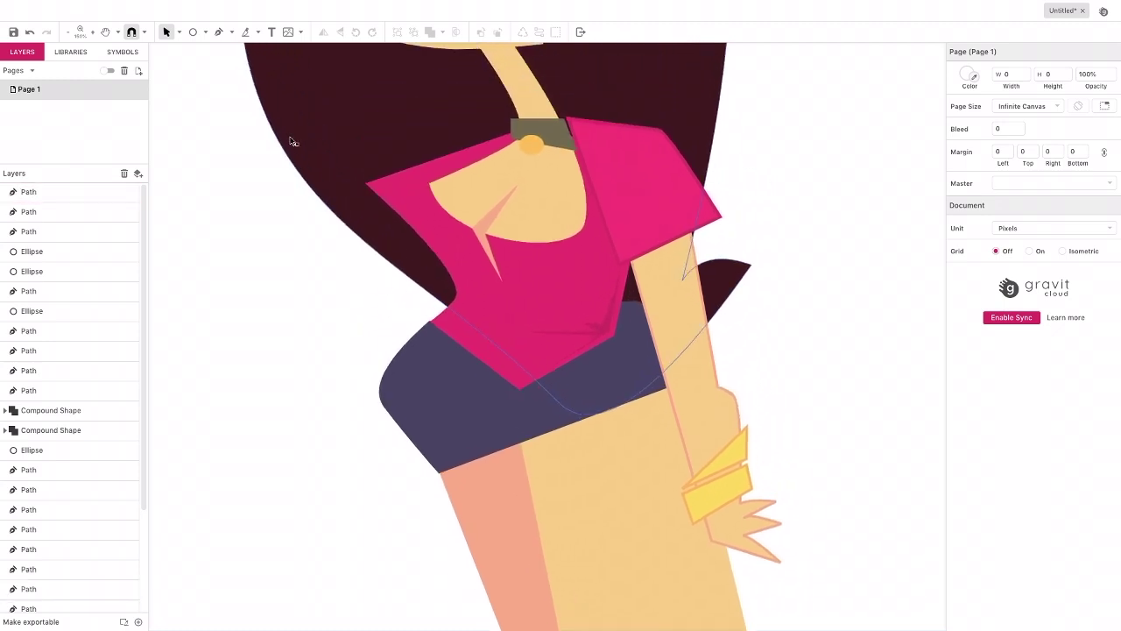
scroll(320, 162, "down", 1)
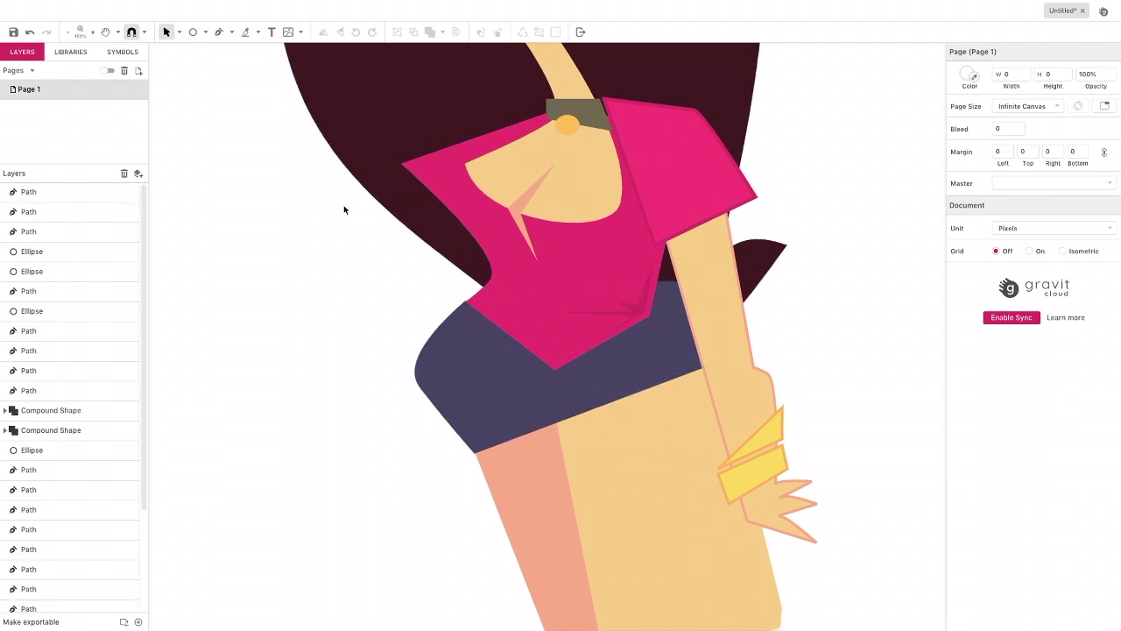
scroll(344, 211, "up", 4)
scroll(344, 211, "left", 2)
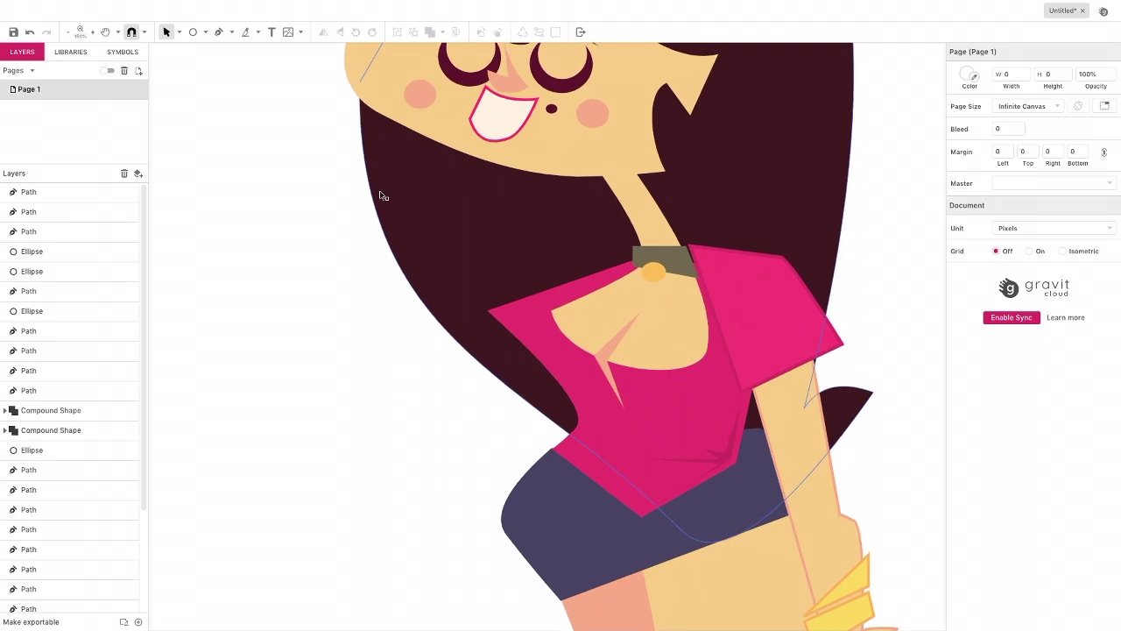
scroll(382, 196, "down", 5)
scroll(383, 196, "right", 1)
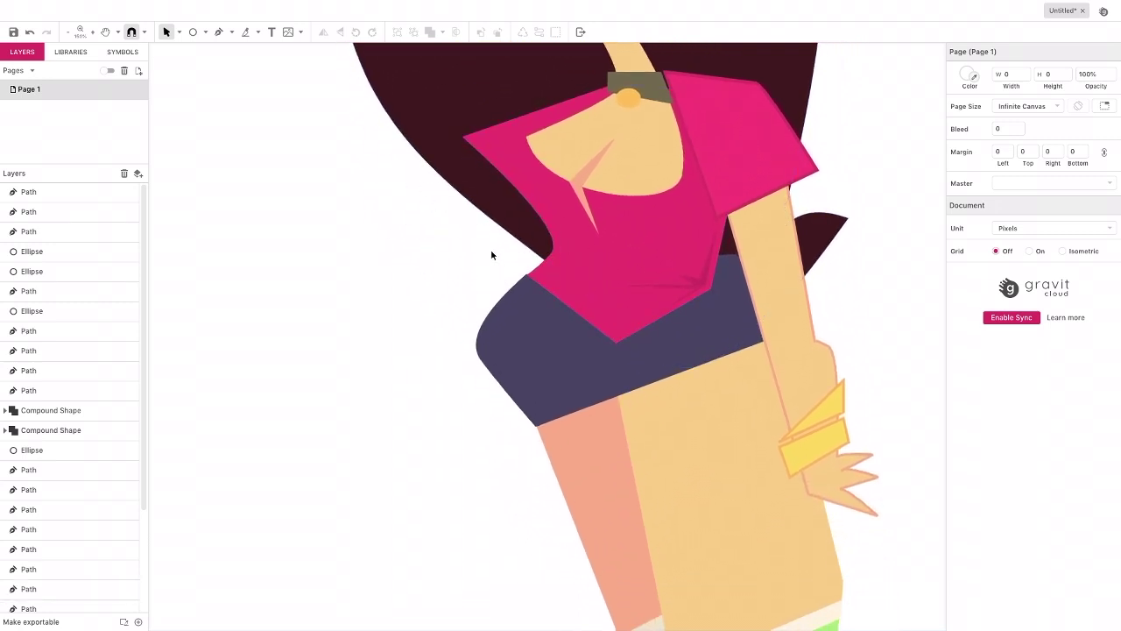
scroll(390, 194, "up", 1)
scroll(389, 195, "right", 2)
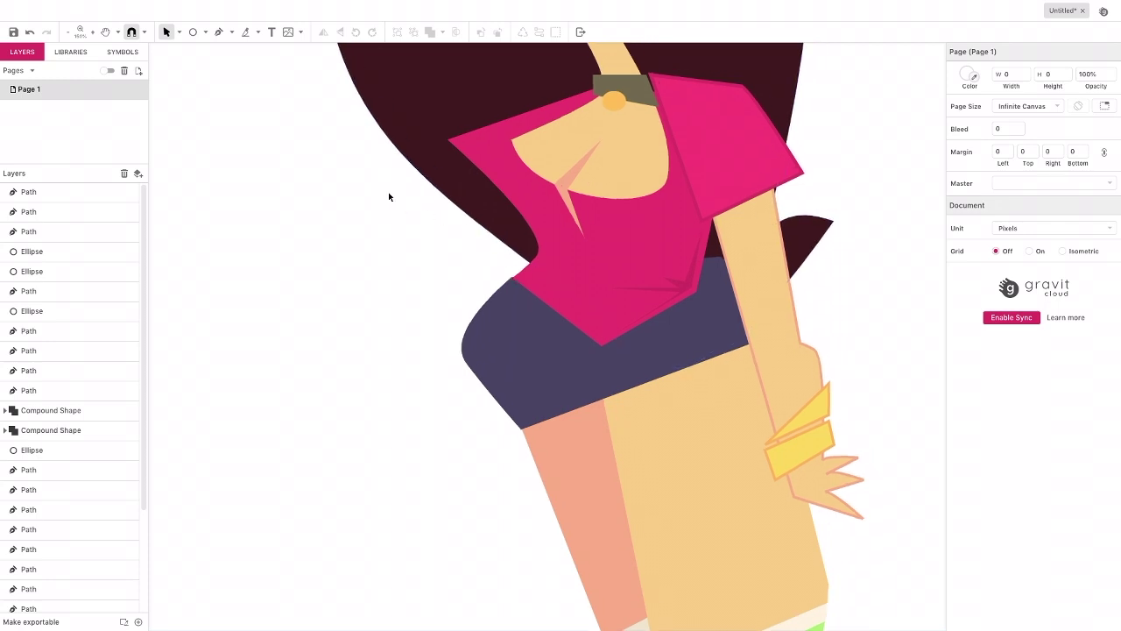
scroll(397, 205, "down", 2)
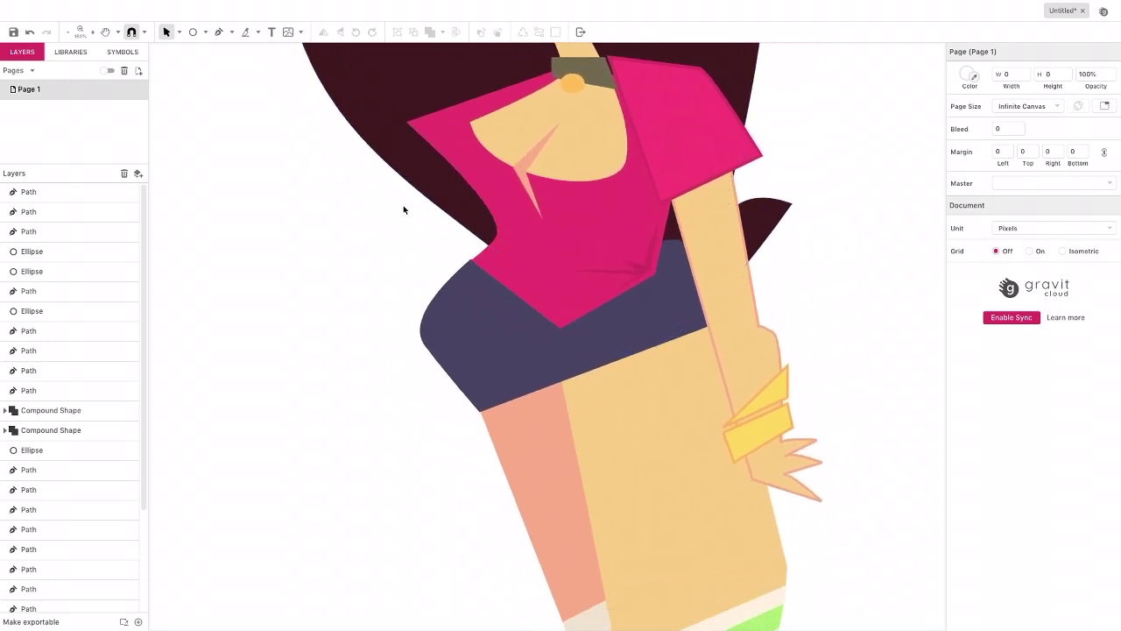
scroll(415, 219, "down", 1)
scroll(417, 221, "up", 1)
scroll(416, 222, "up", 3)
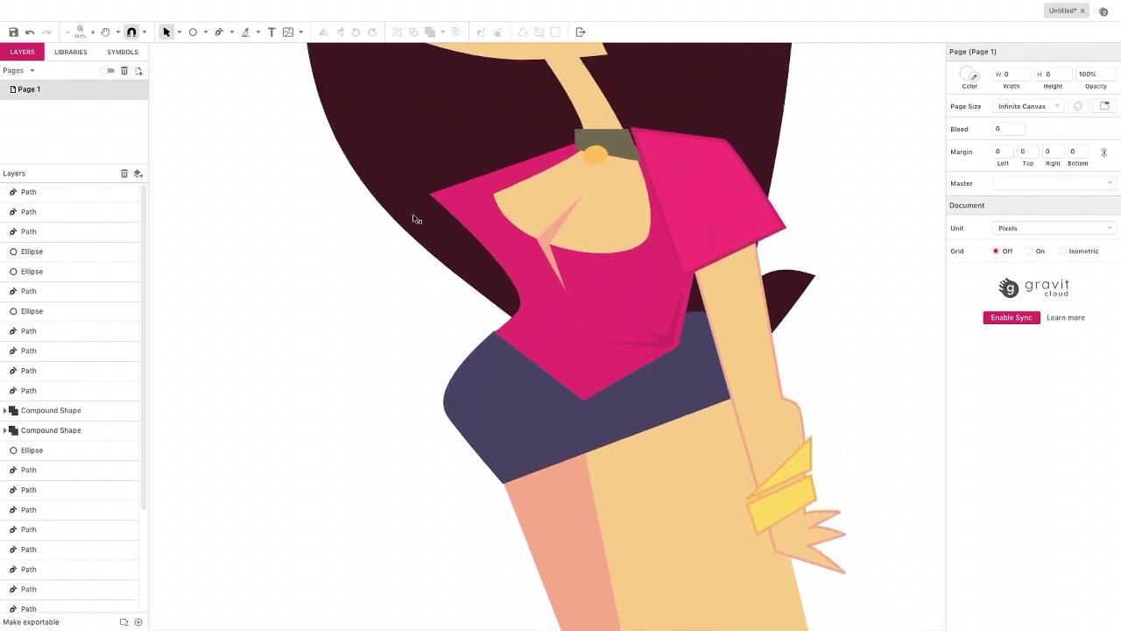
scroll(358, 169, "up", 5)
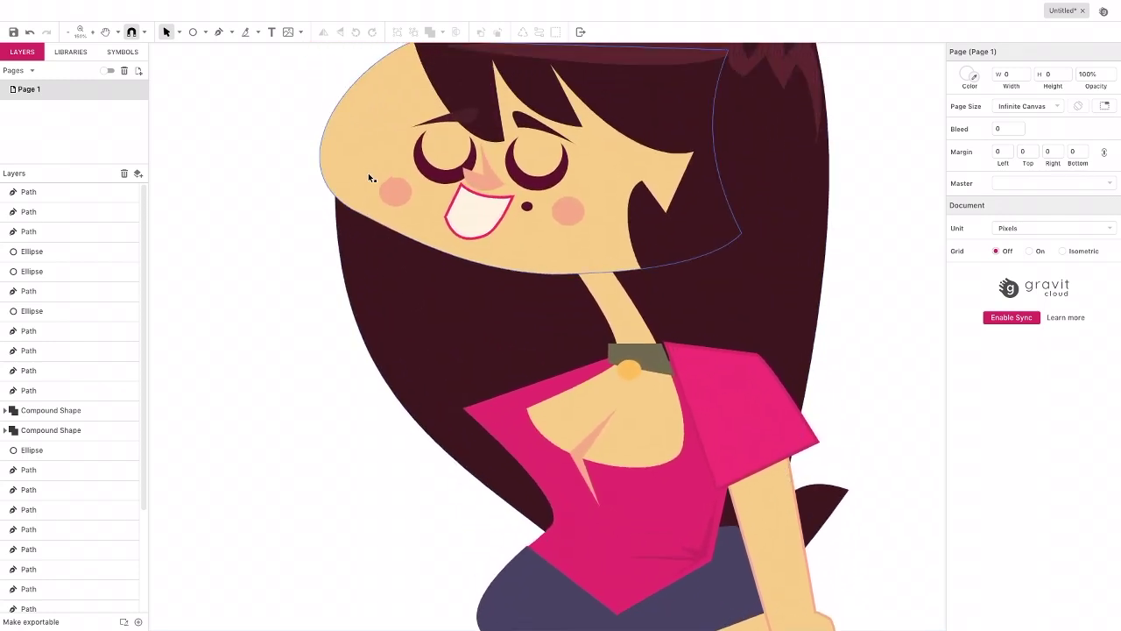
scroll(358, 164, "down", 2)
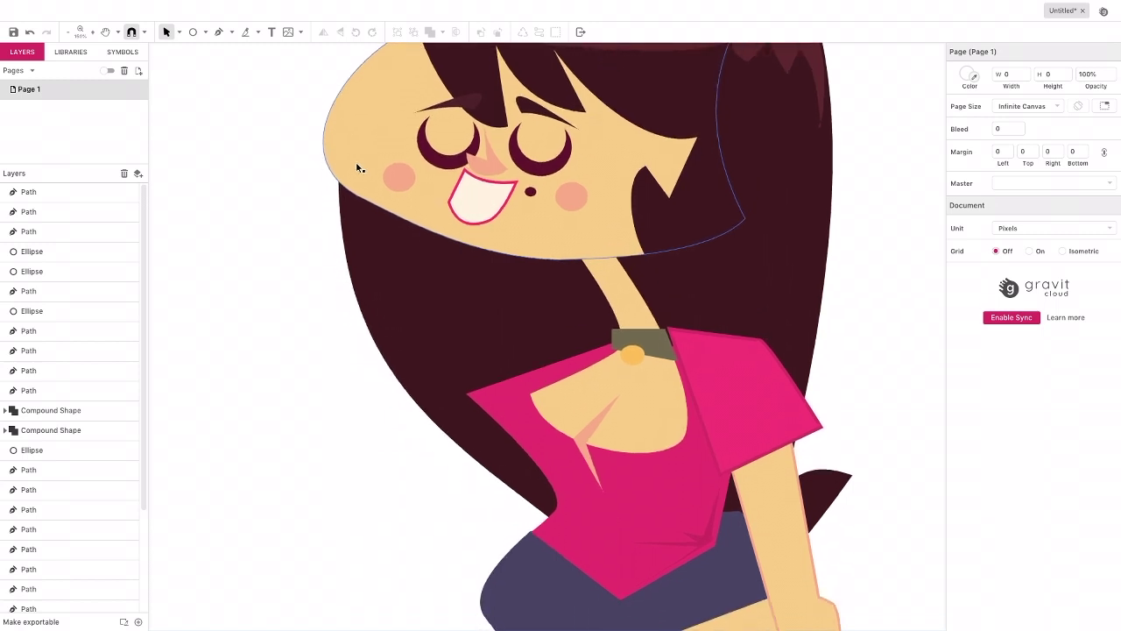
Step: Draw a closed highlight path about 226 by 214 px on the front hair below the jaw, with a long lower strand and a zigzag toward the neck
left_click(218, 32)
left_click_drag(353, 217, 375, 298)
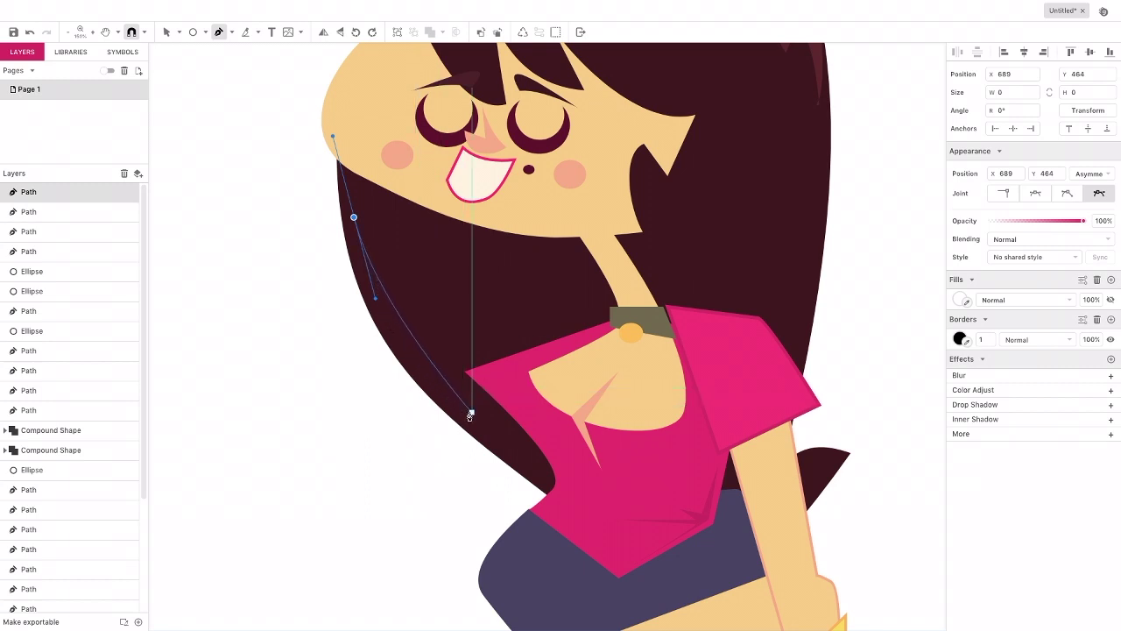
left_click_drag(472, 407, 383, 254)
left_click(413, 251)
left_click(432, 263)
left_click(447, 252)
left_click(551, 265)
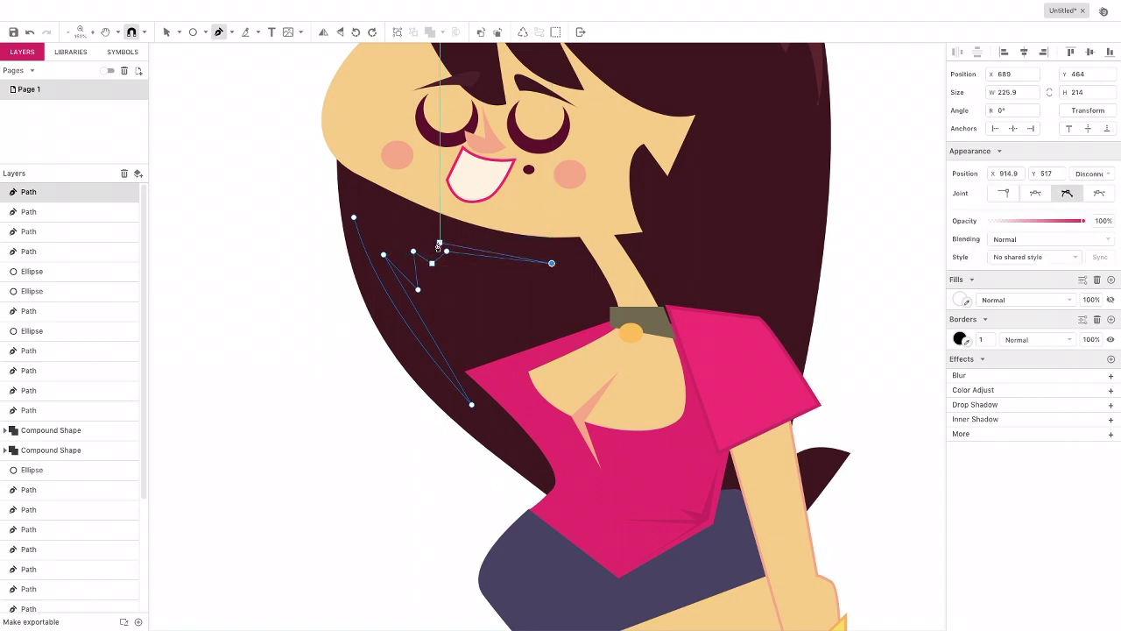
left_click(434, 252)
left_click(374, 237)
left_click(375, 237)
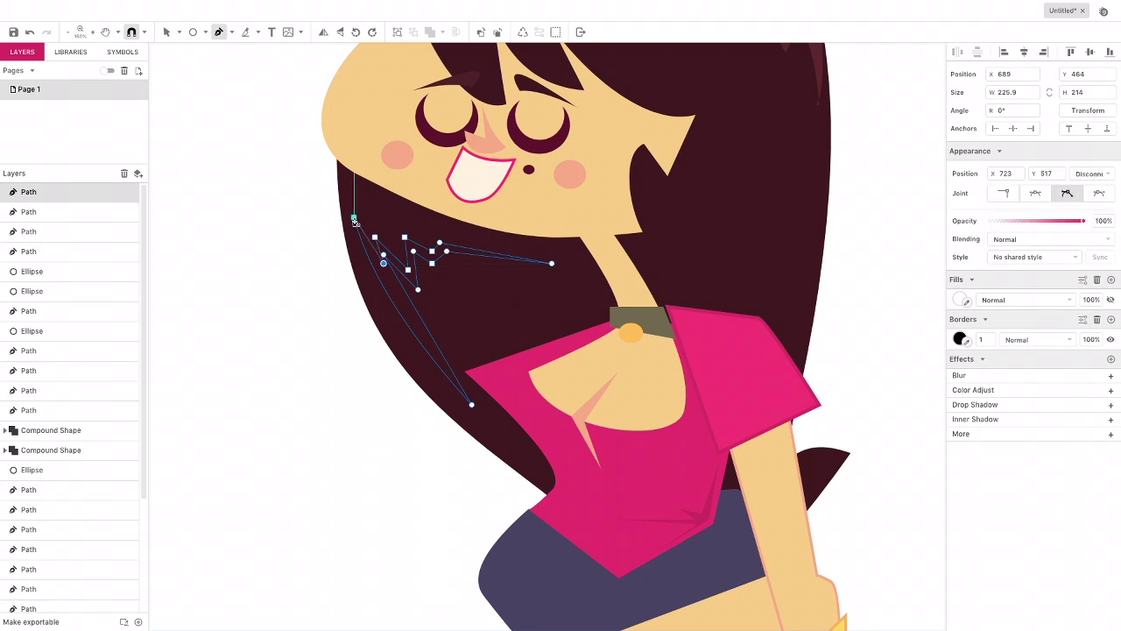
left_click(354, 218)
Step: Curve the upper front end of the lower hair highlight with the Subselect tool, tapering it to a narrow tip near the jaw
left_click(179, 34)
left_click(193, 66)
left_click_drag(368, 240, 362, 203)
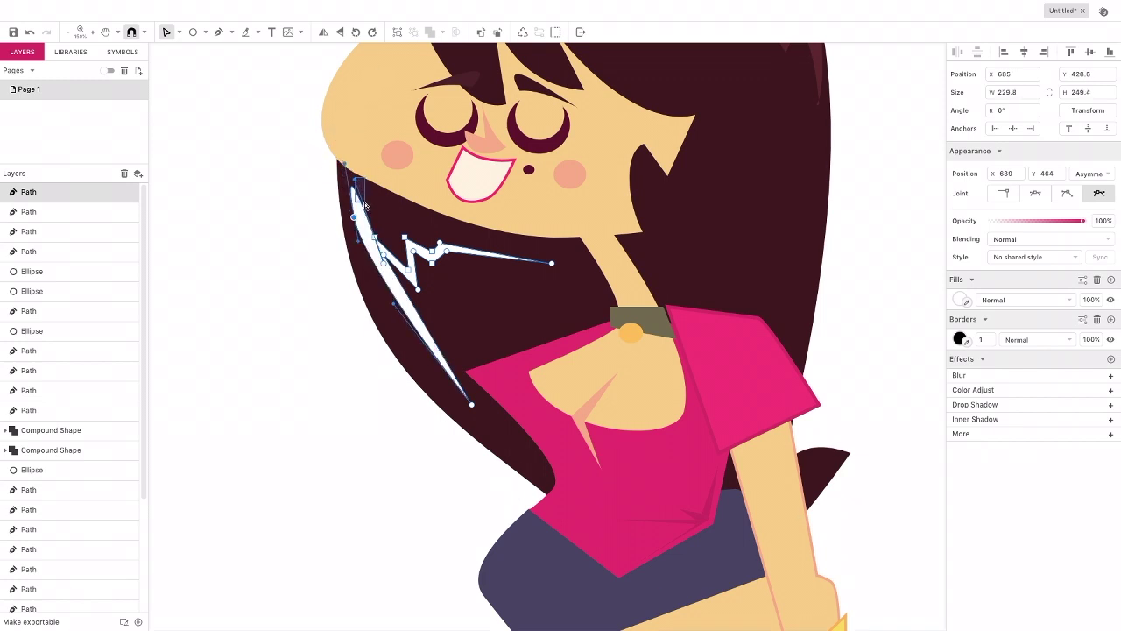
left_click(356, 180)
left_click(354, 219)
left_click_drag(371, 218, 363, 222)
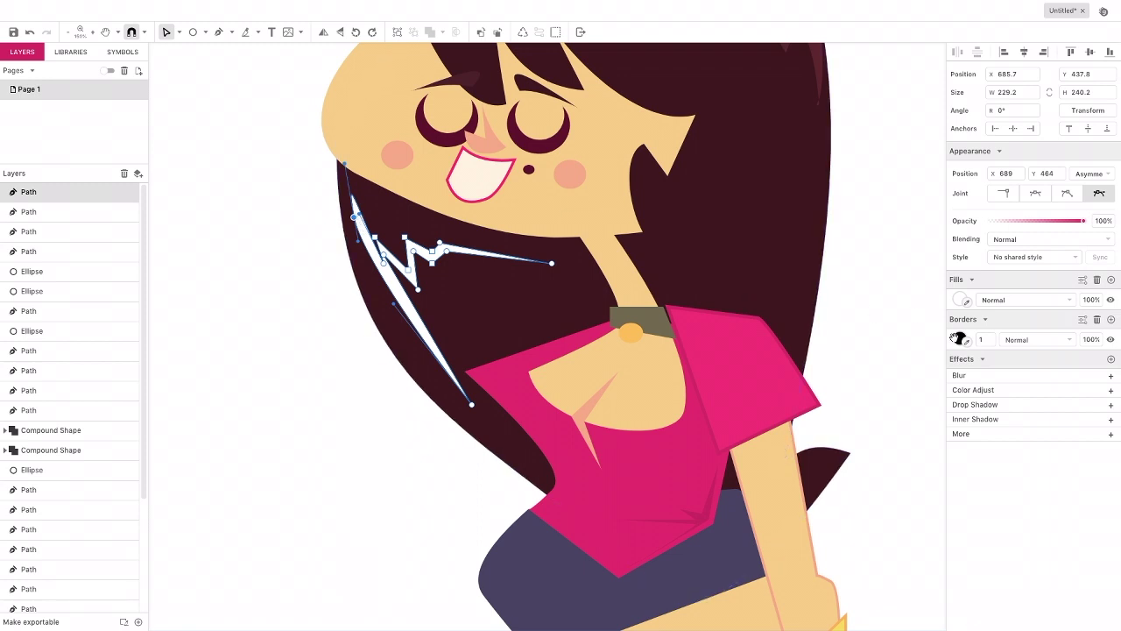
Step: Remove the lower hair highlight's border and sample the crown highlight's color (RGB 94, 40, 47) as its fill
left_click(1095, 321)
left_click(964, 299)
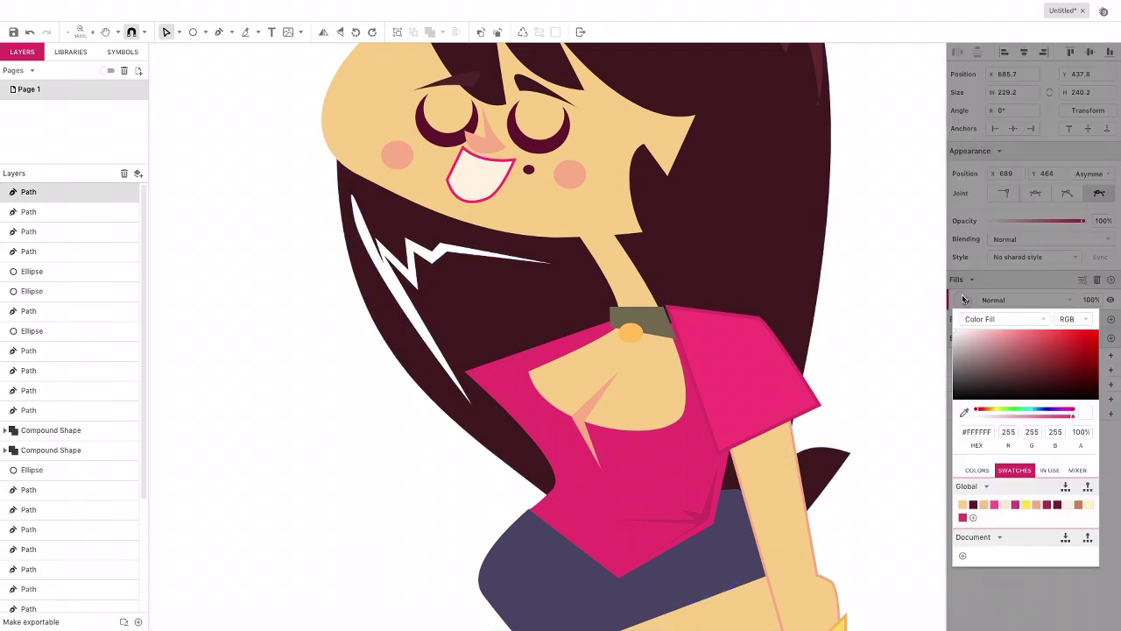
left_click(967, 413)
left_click(819, 61)
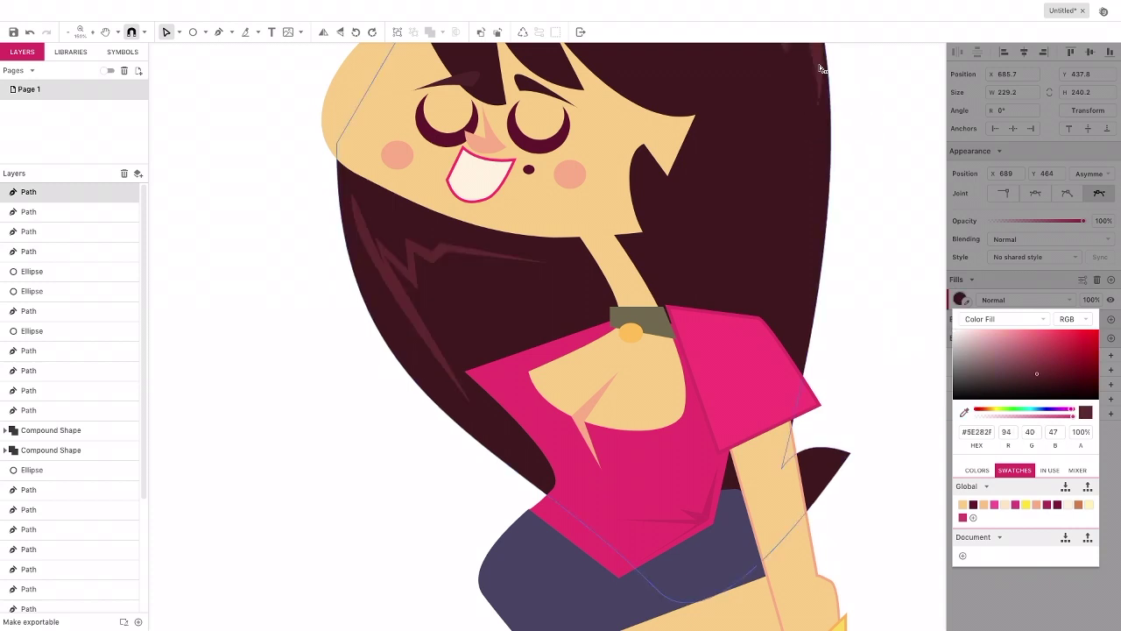
left_click(175, 33)
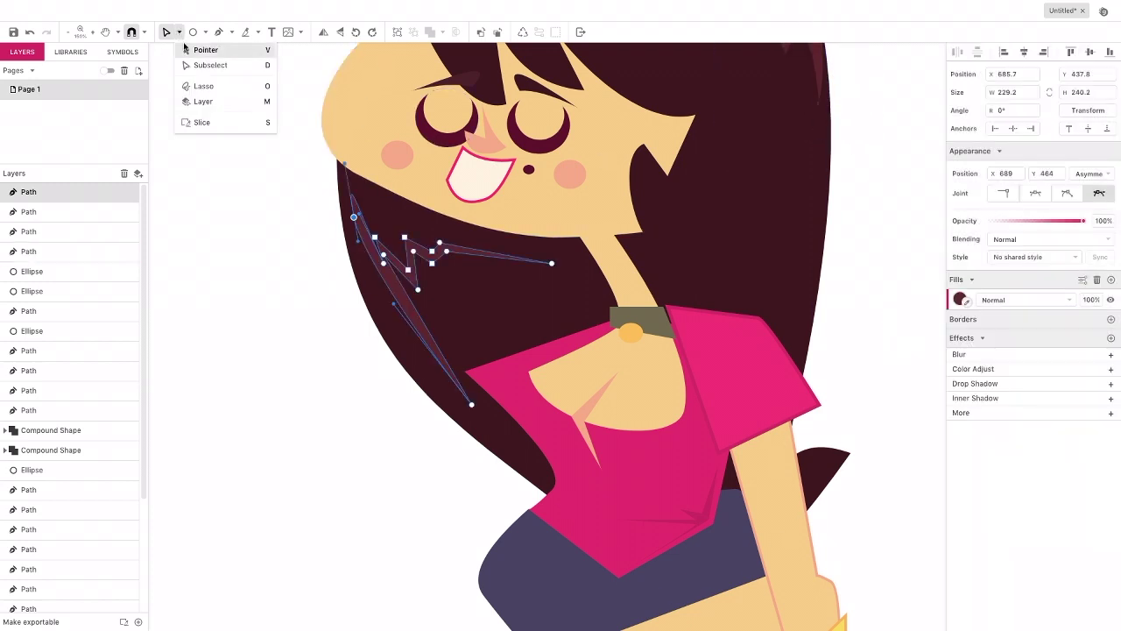
Step: Move the lower hair highlight to X 680.9, Y 445.6 and curve both sides of its lower strand with the Subselect tool
left_click_drag(382, 267, 383, 312)
left_click(181, 35)
left_click(210, 64)
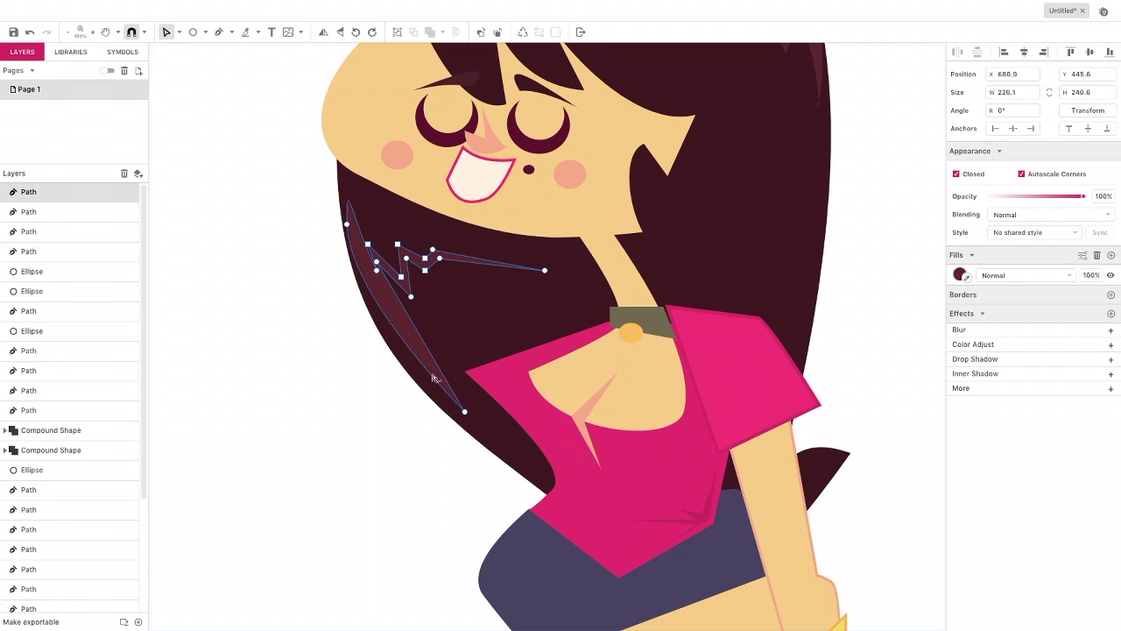
left_click(465, 411)
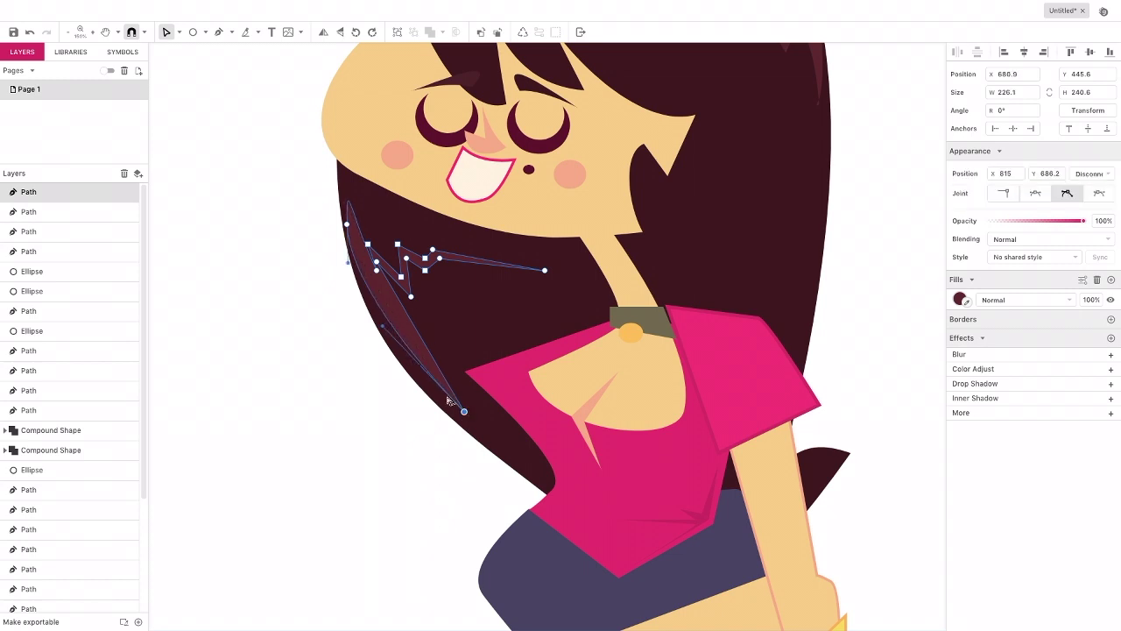
left_click(383, 335)
left_click_drag(464, 412, 462, 412)
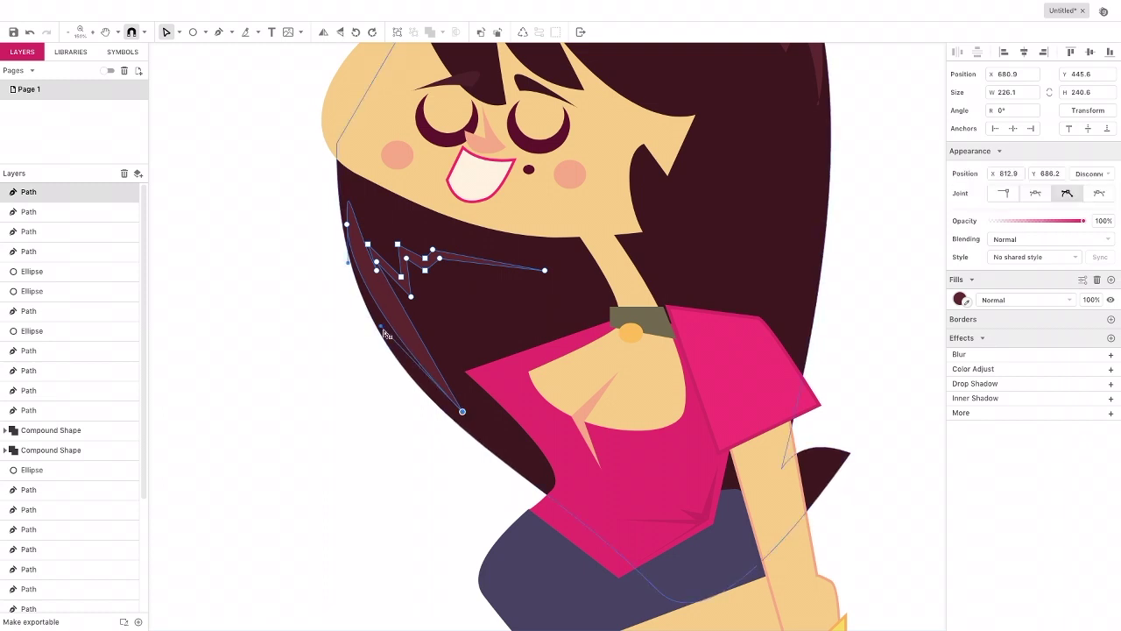
left_click_drag(380, 330, 379, 337)
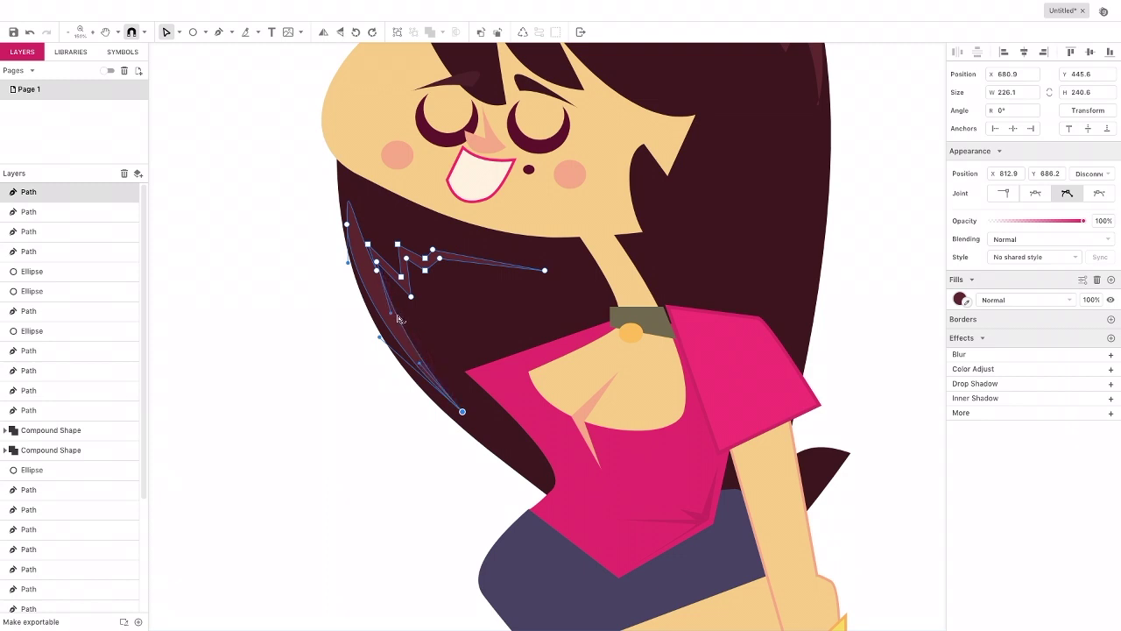
left_click_drag(392, 312, 396, 312)
left_click(179, 33)
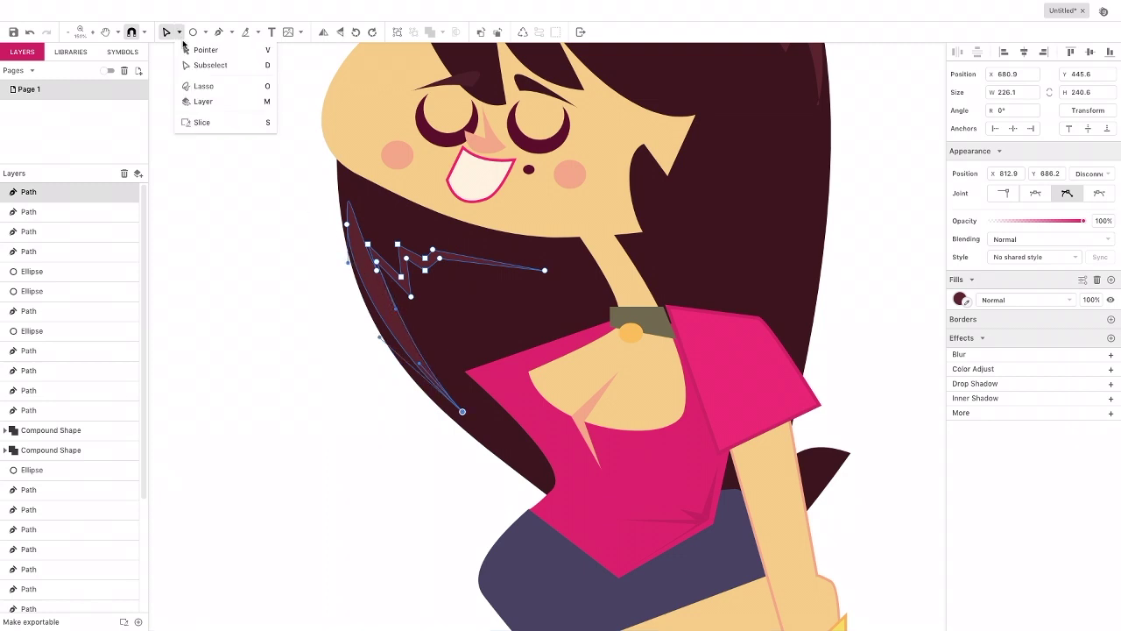
left_click(200, 46)
left_click(220, 96)
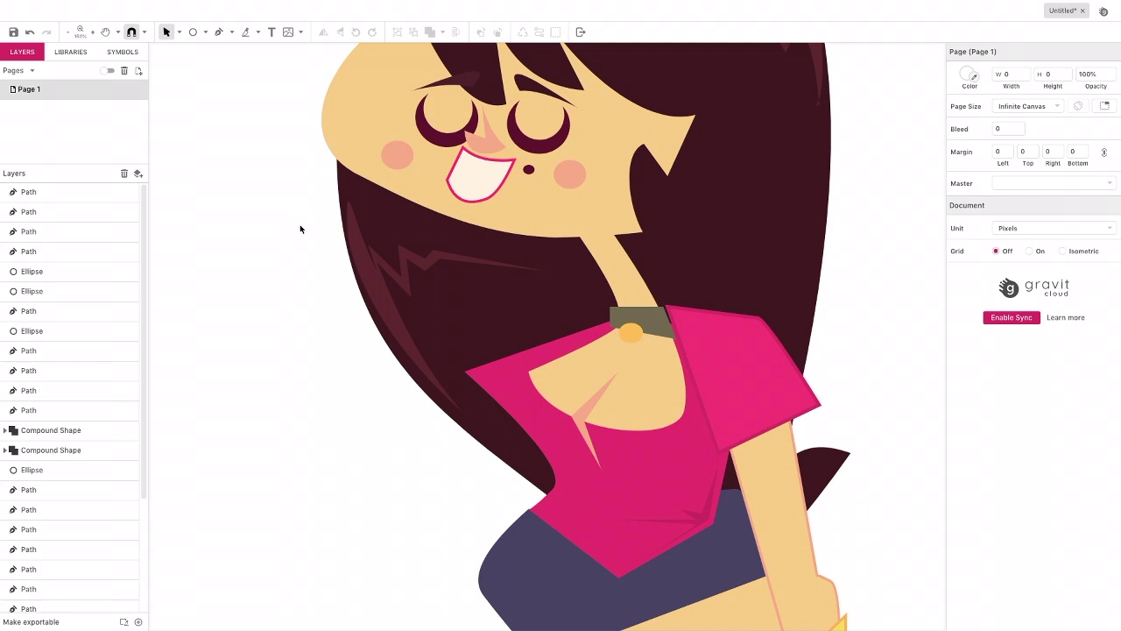
Step: Examine the whole figure at a reduced zoom, from the hair highlights down to the socks and shoes
left_click(68, 33)
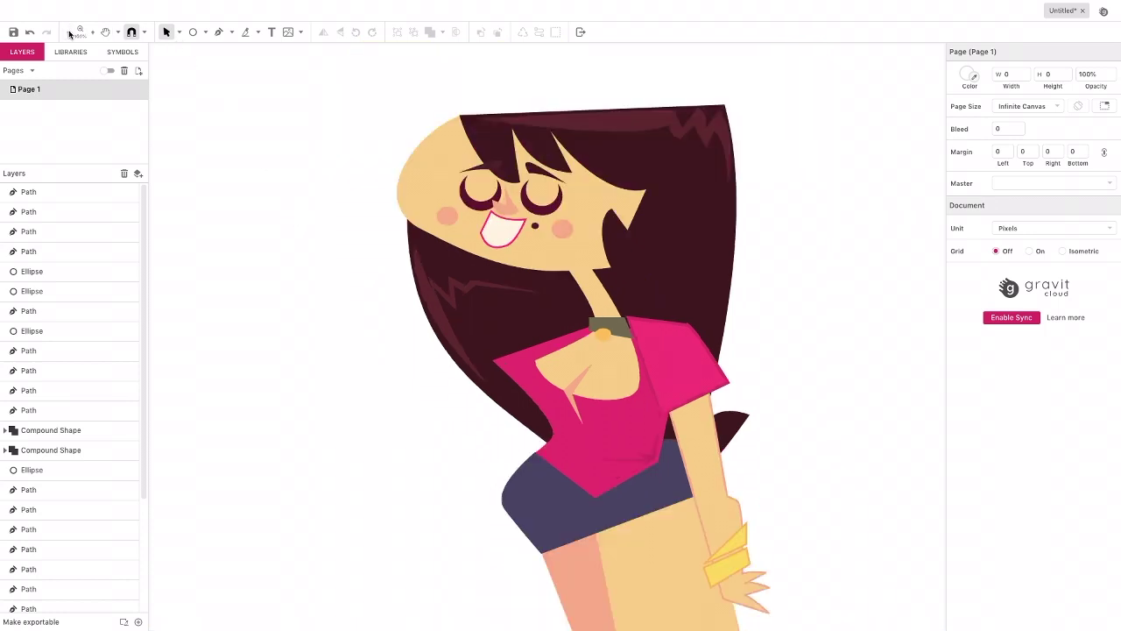
scroll(261, 177, "down", 3)
scroll(262, 179, "down", 5)
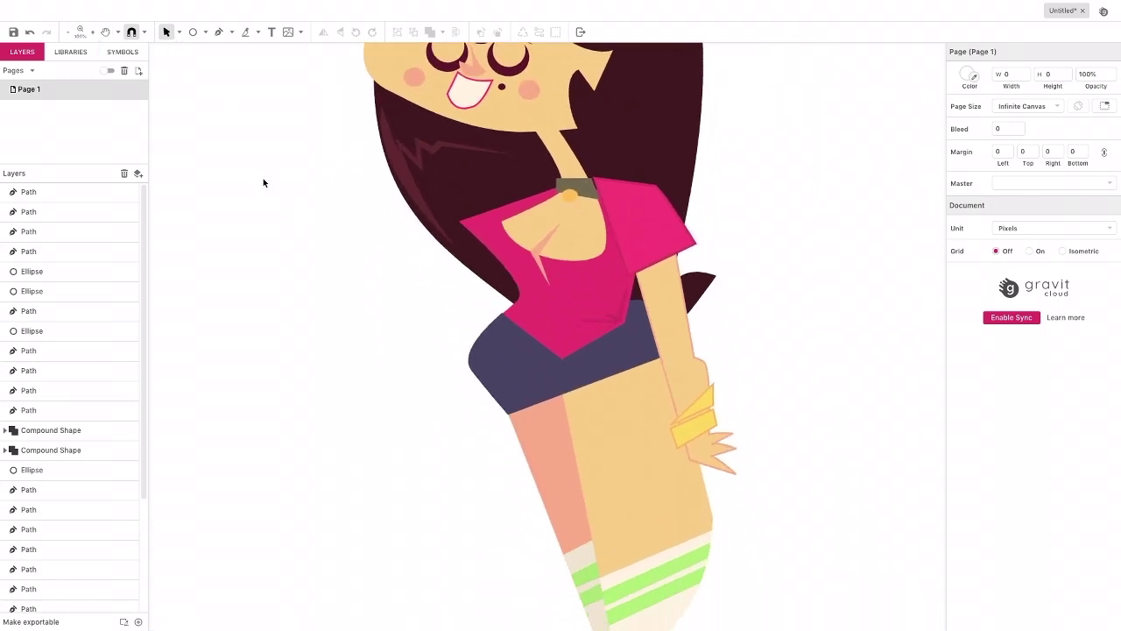
scroll(268, 185, "down", 4)
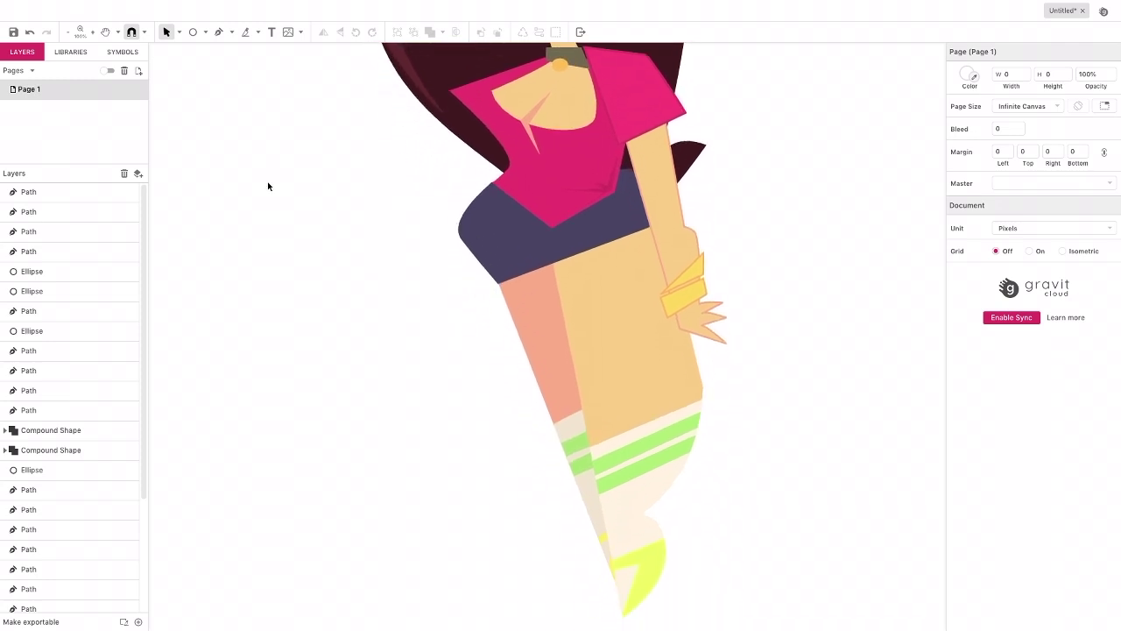
scroll(271, 185, "up", 3)
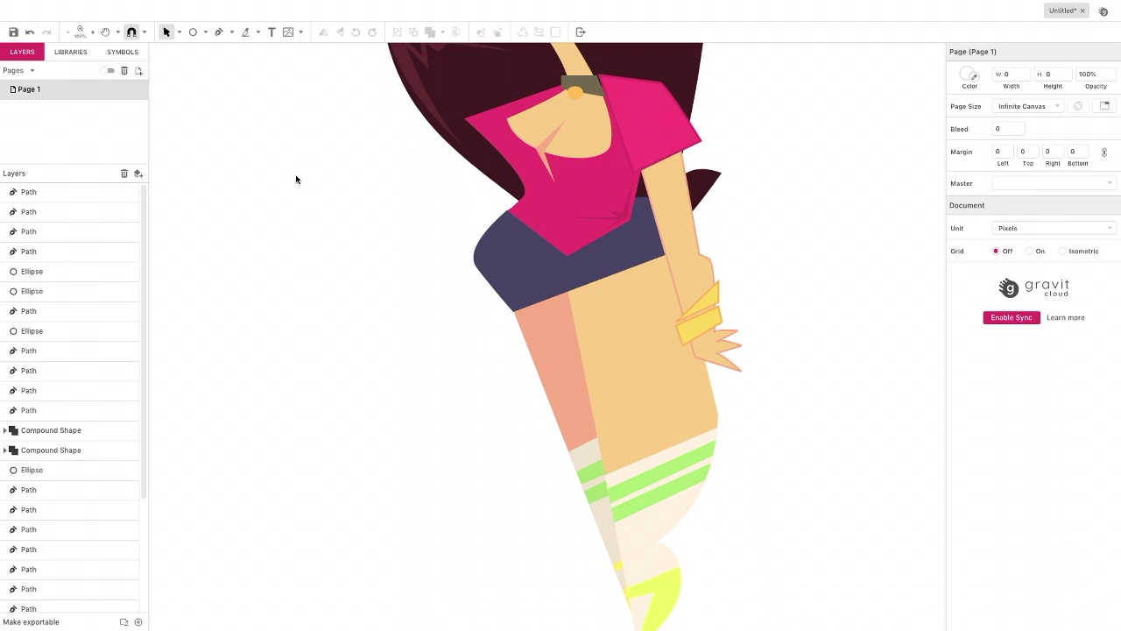
left_click(70, 33)
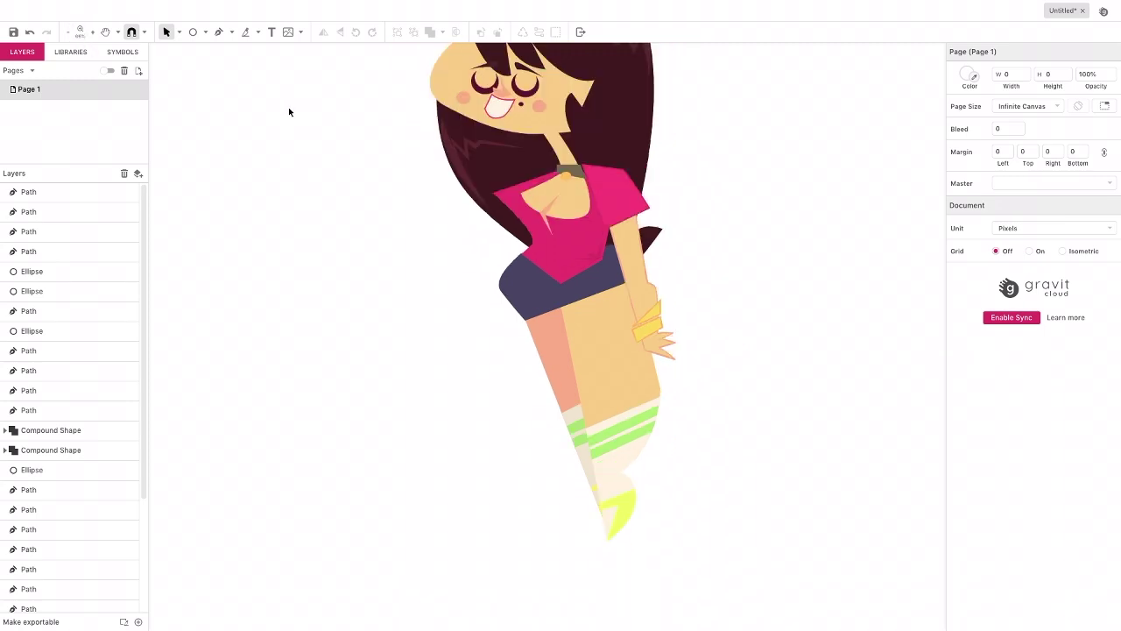
Step: Set the page's background color to a muted medium teal behind the whole figure
left_click(968, 75)
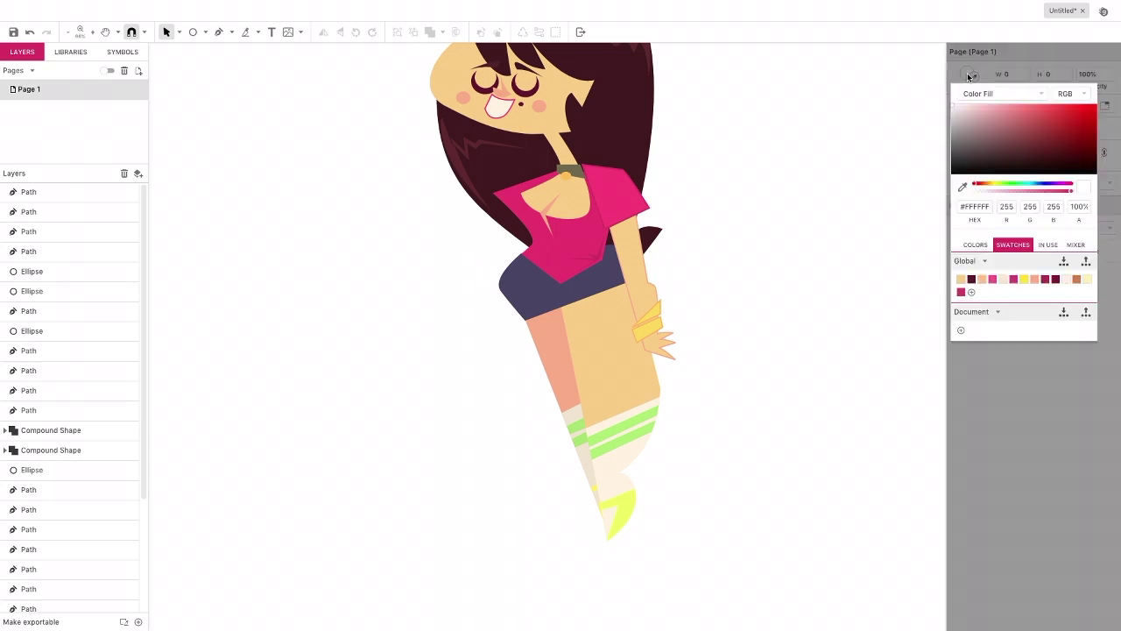
left_click(1001, 184)
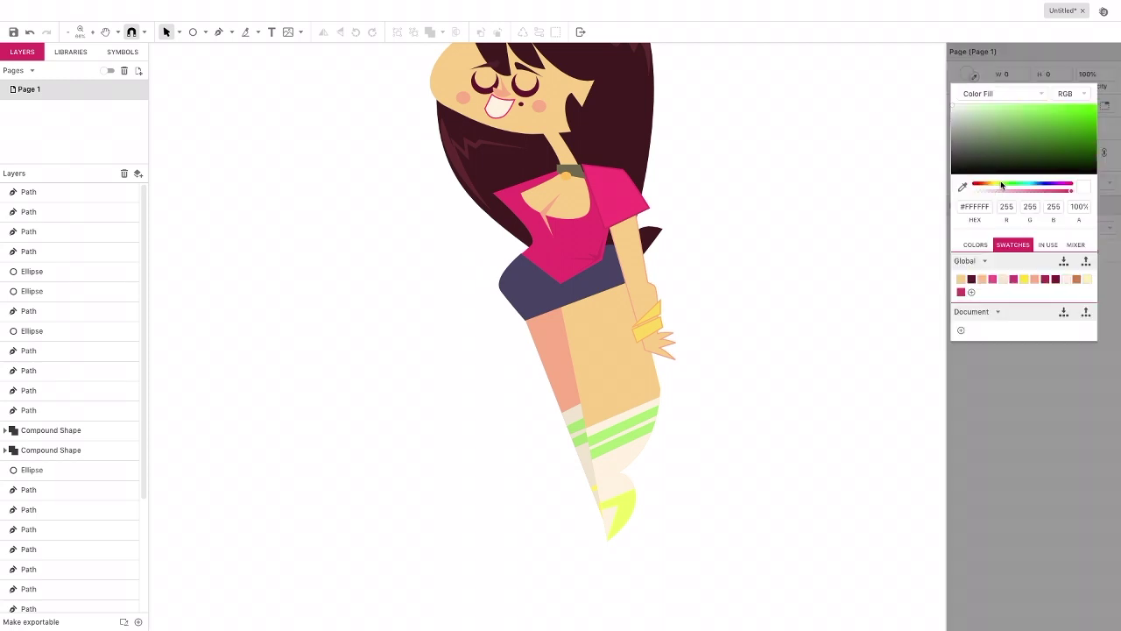
left_click(1030, 141)
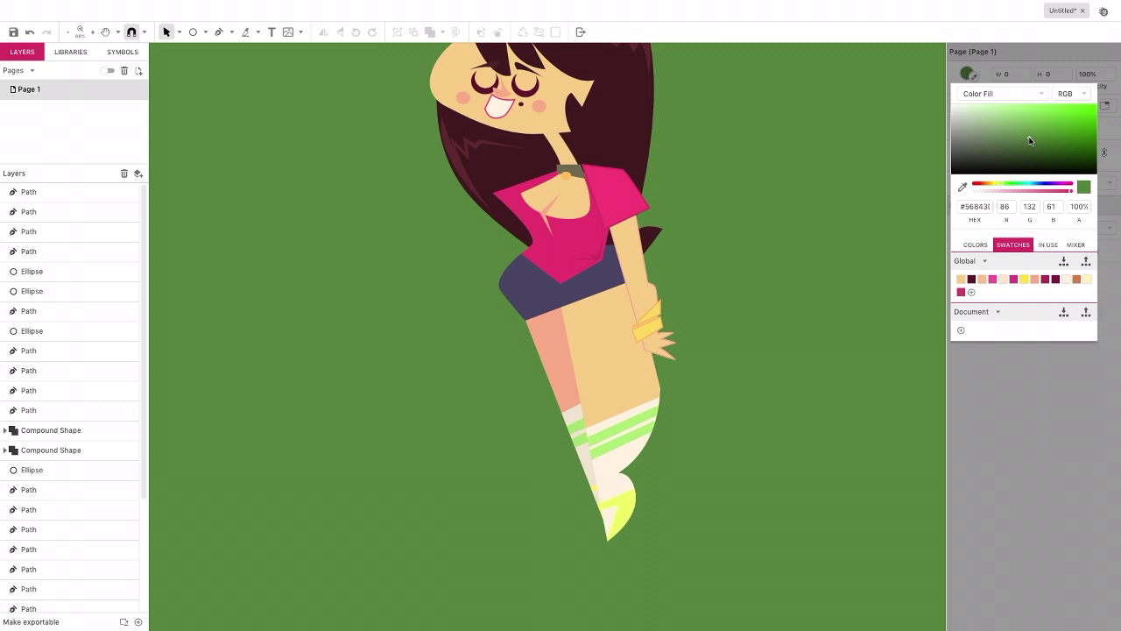
left_click_drag(1035, 185, 1025, 186)
left_click(909, 56)
scroll(830, 117, "up", 3)
scroll(830, 118, "right", 1)
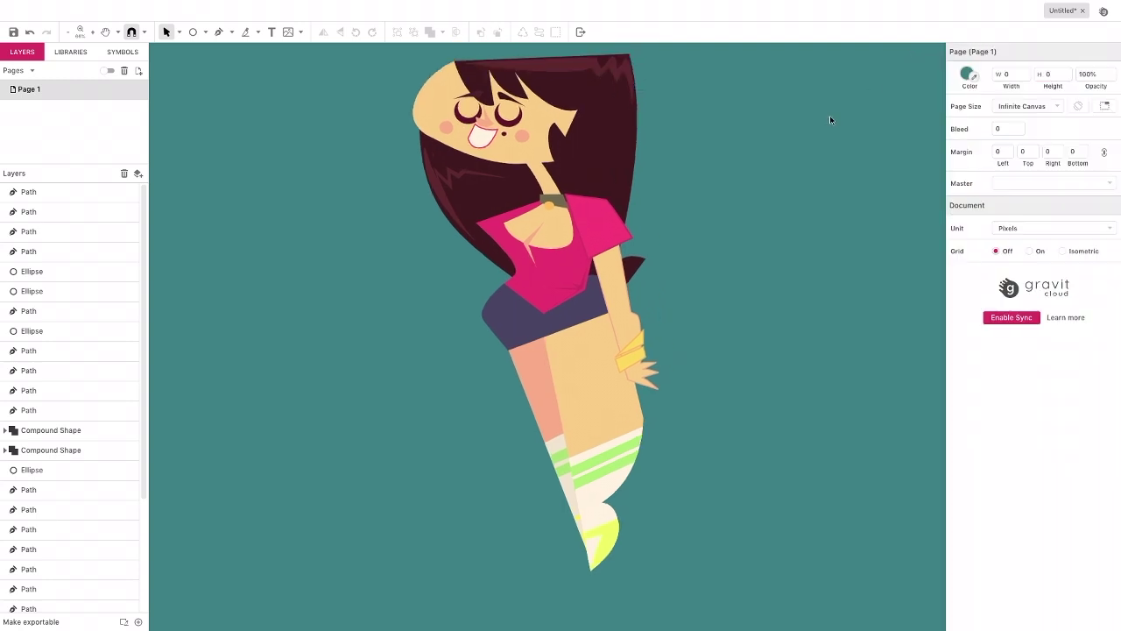
scroll(831, 117, "down", 1)
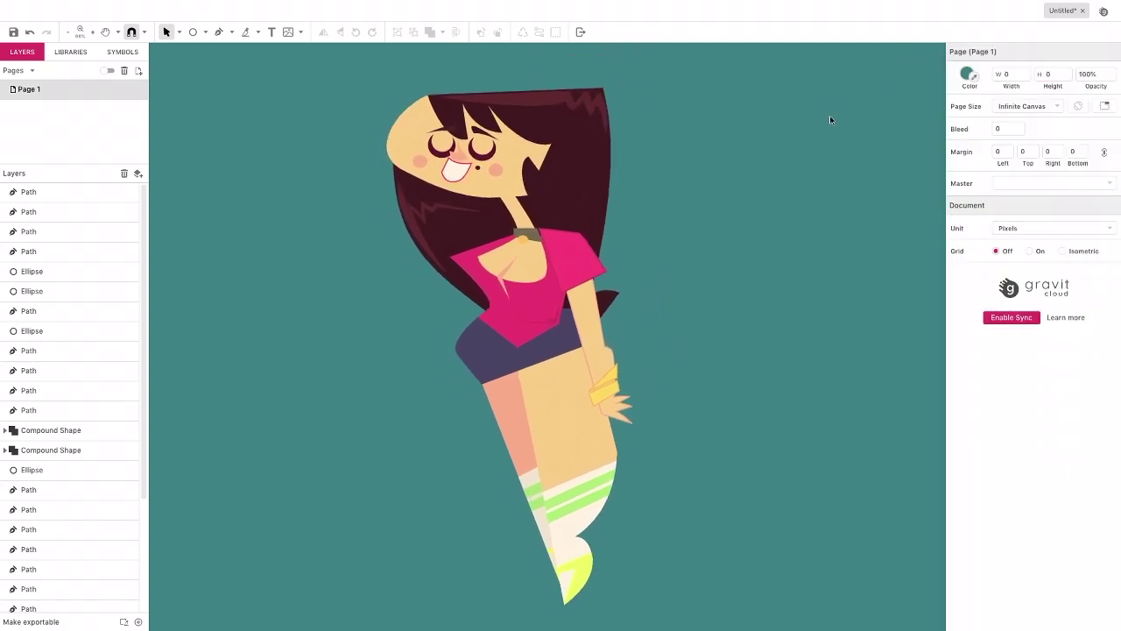